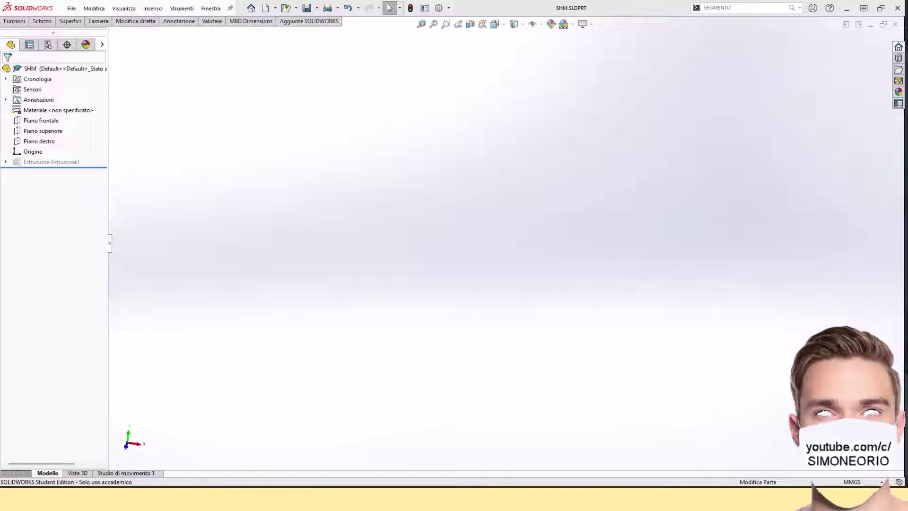
# Step: Start a sketch on the front plane and draw two consecutive horizontal centrelines extending to the right from the origin
pyautogui.click(36, 123)
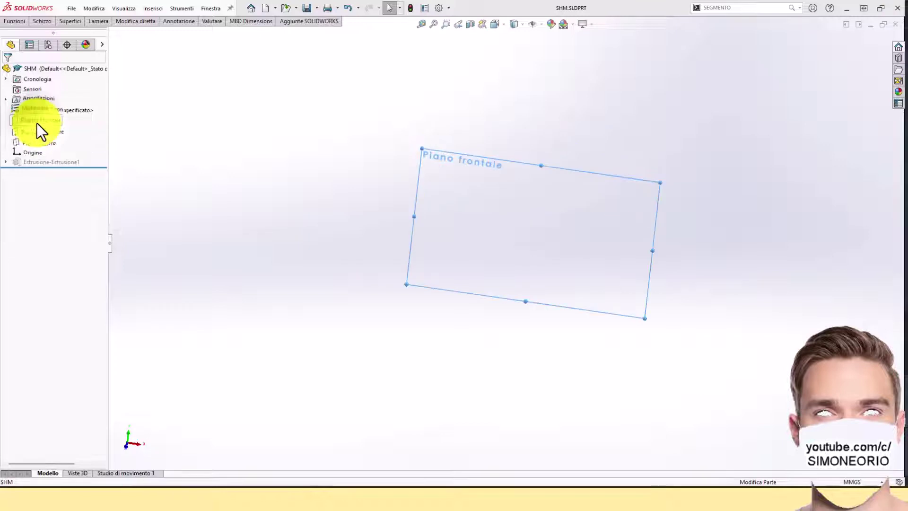
pyautogui.click(44, 109)
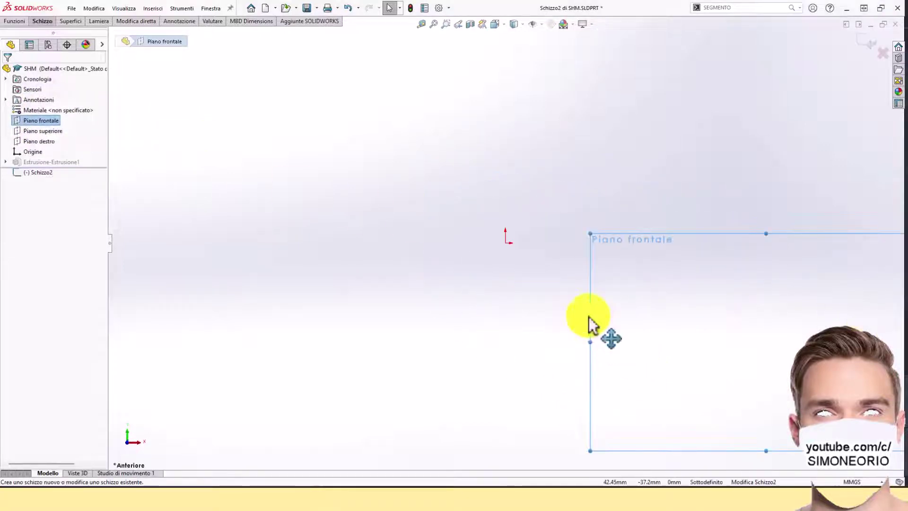
pyautogui.click(43, 21)
pyautogui.click(76, 37)
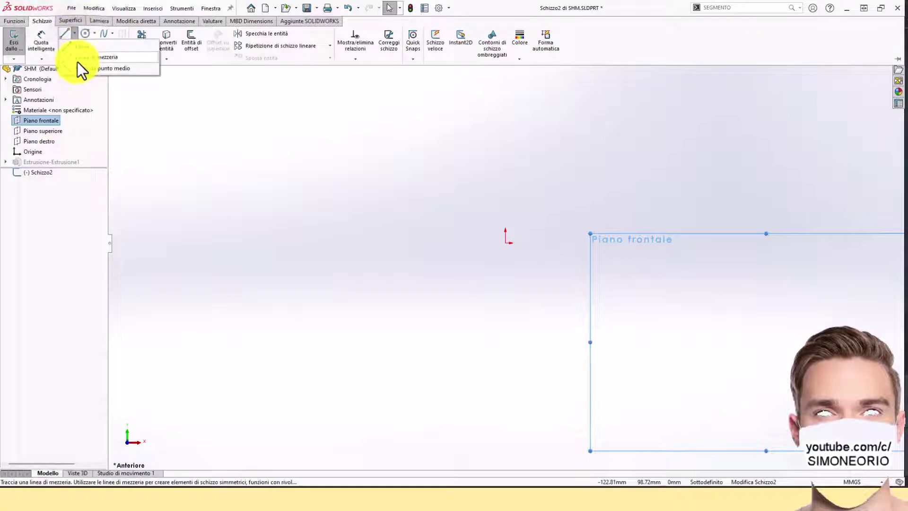
pyautogui.click(78, 64)
pyautogui.scroll(3, 578, 274)
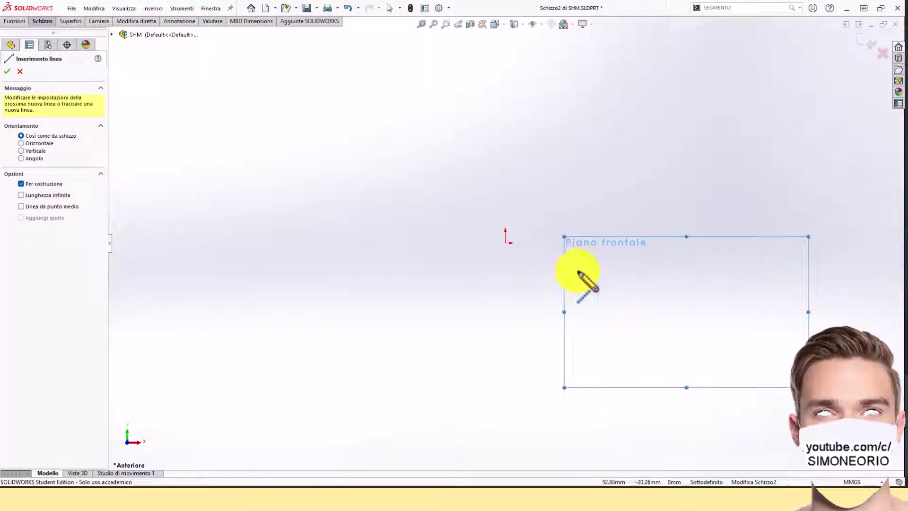
pyautogui.click(490, 237)
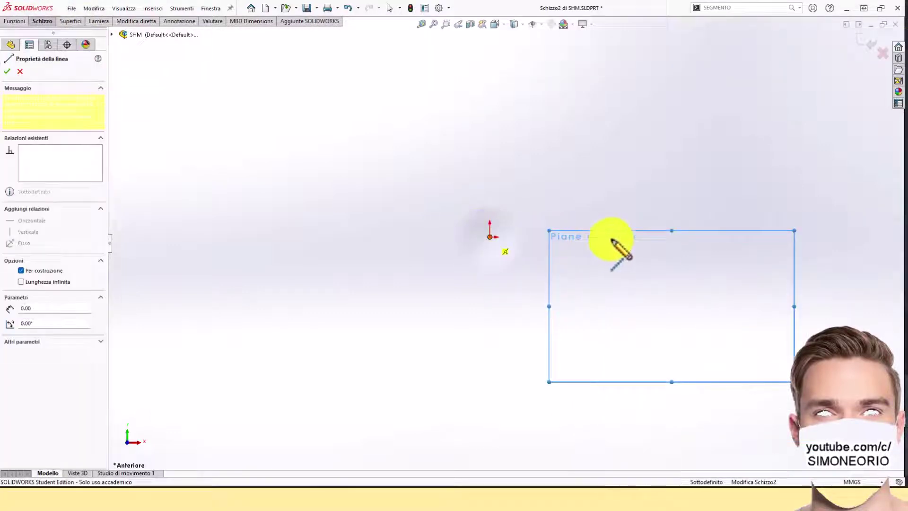
pyautogui.click(621, 237)
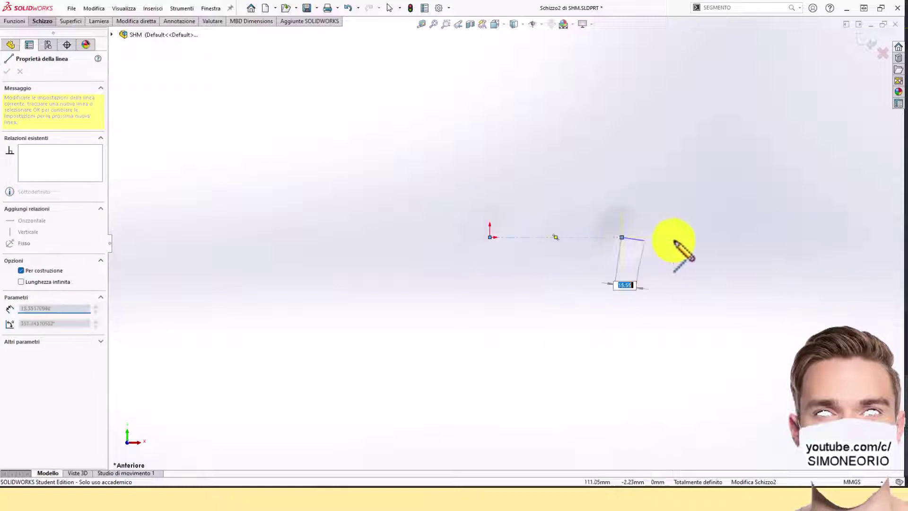
pyautogui.click(735, 237)
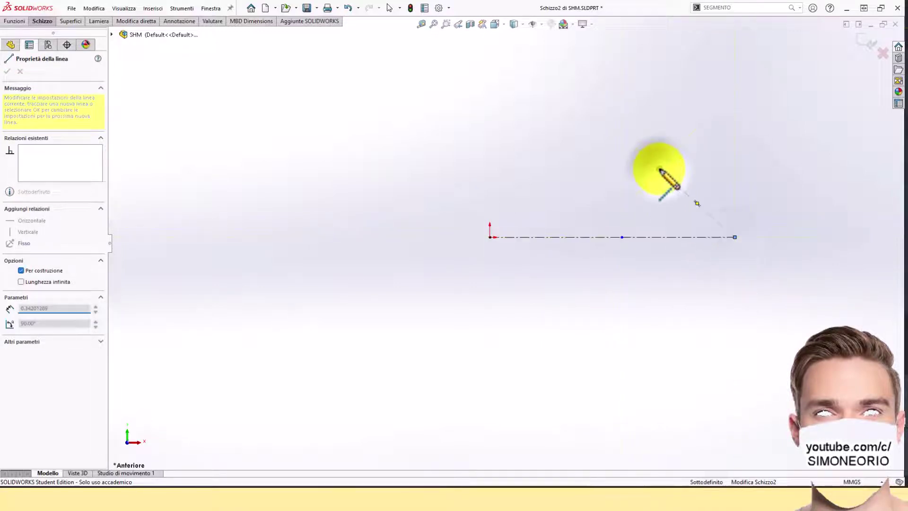
pyautogui.press('Escape')
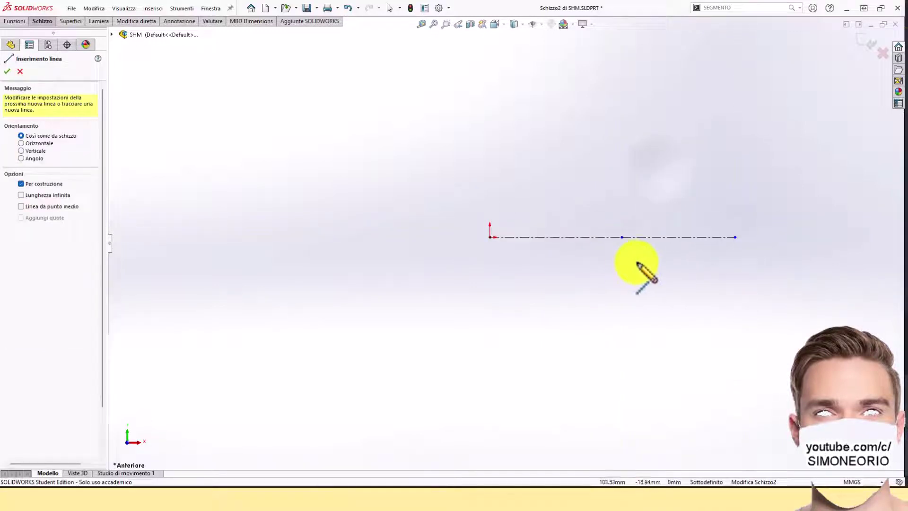
# Step: Draw a vertical centreline about 61 mm long upward from the point where the two horizontal centrelines meet
pyautogui.click(621, 237)
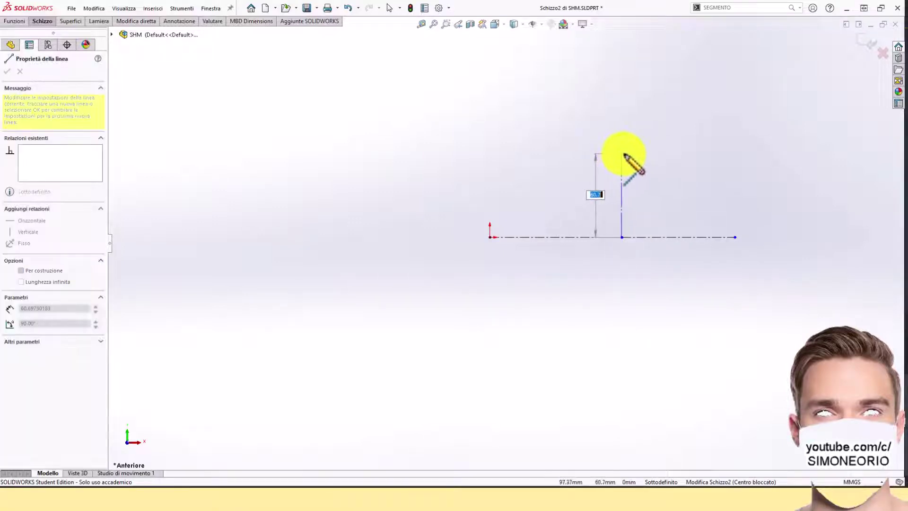
pyautogui.click(621, 152)
pyautogui.scroll(-2, 634, 239)
pyautogui.press('Escape')
pyautogui.press('Escape')
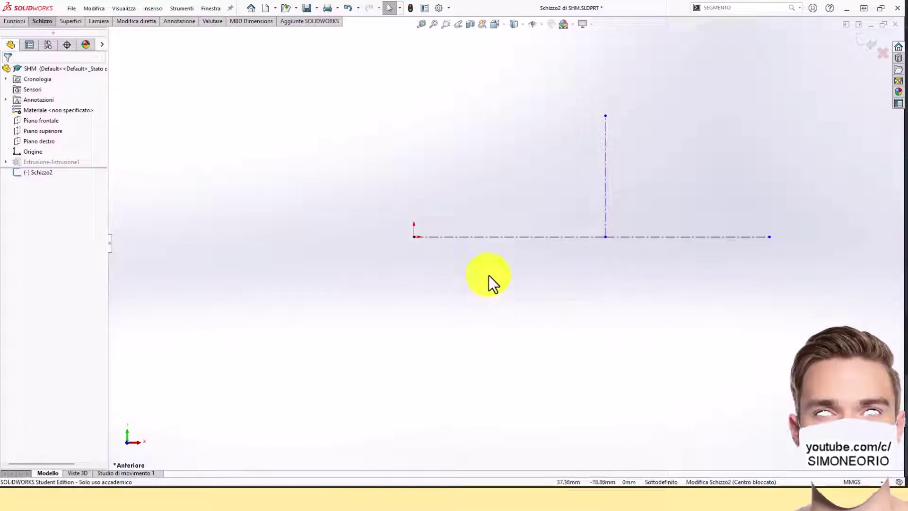
# Step: Dimension the vertical centreline's length as 30 mm
pyautogui.moveTo(654, 175); pyautogui.dragTo(648, 123, button='right')
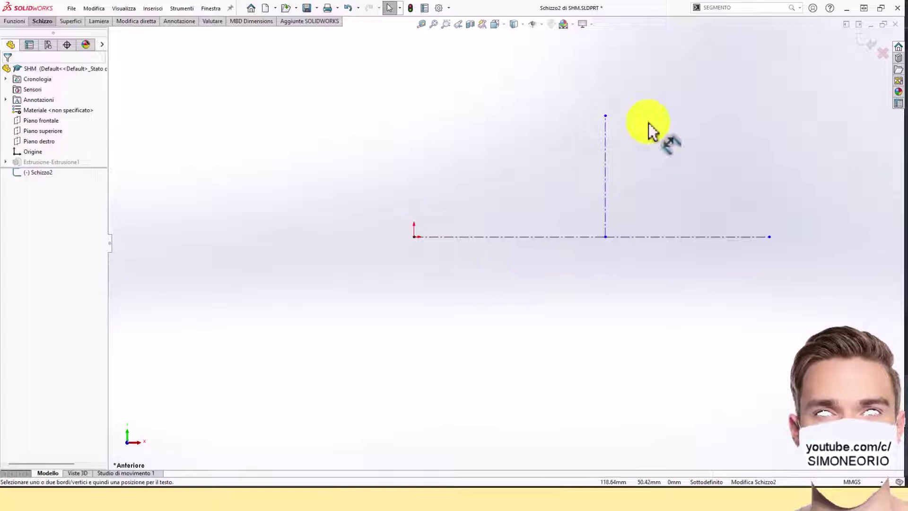
pyautogui.click(606, 178)
pyautogui.click(634, 178)
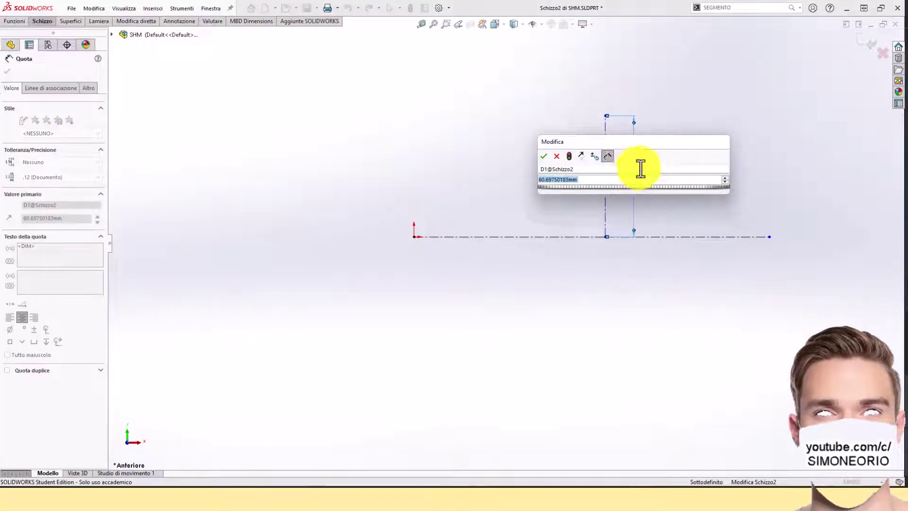
pyautogui.write('30')
pyautogui.press('Return')
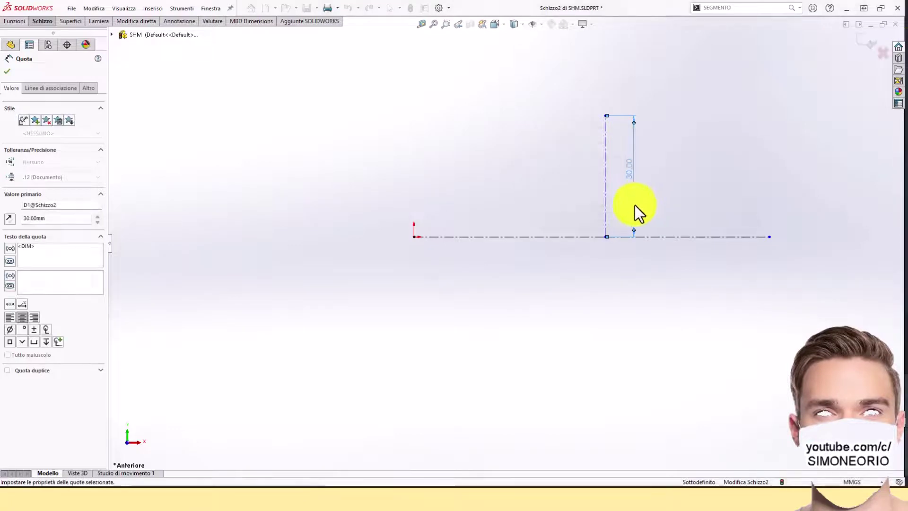
pyautogui.press('Escape')
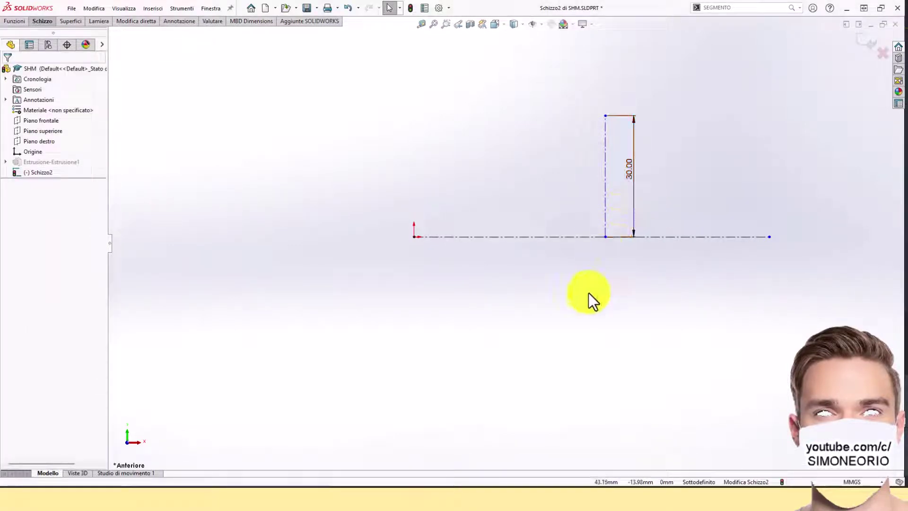
# Step: Make the two horizontal centrelines equal in length
pyautogui.click(728, 237)
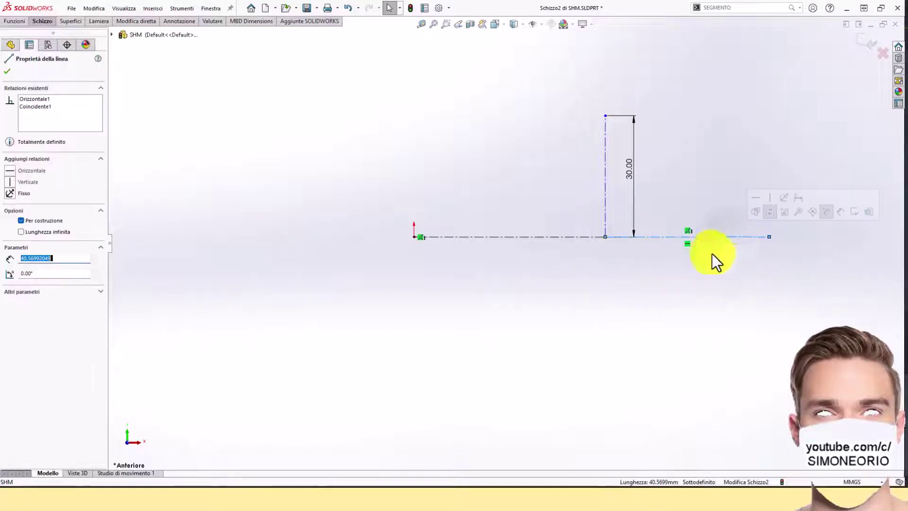
pyautogui.keyDown('ctrl'); pyautogui.click(561, 238); pyautogui.keyUp('ctrl')
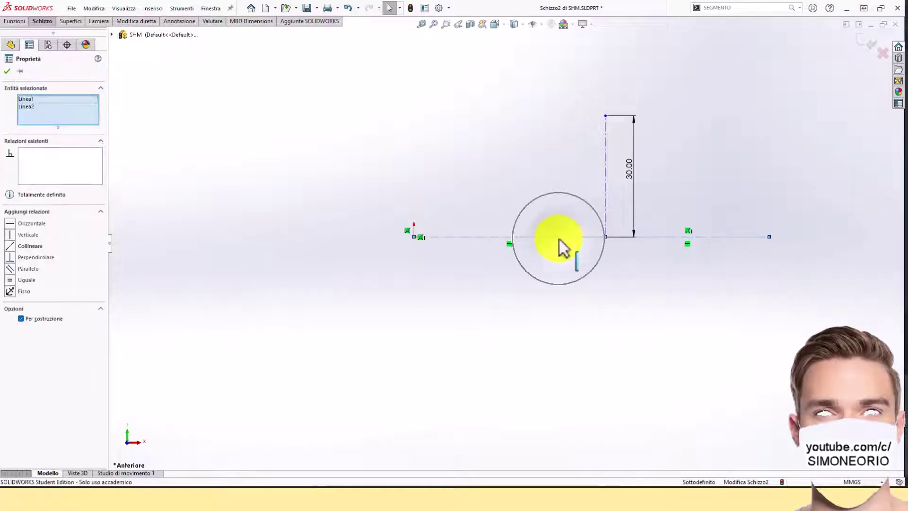
pyautogui.click(658, 197)
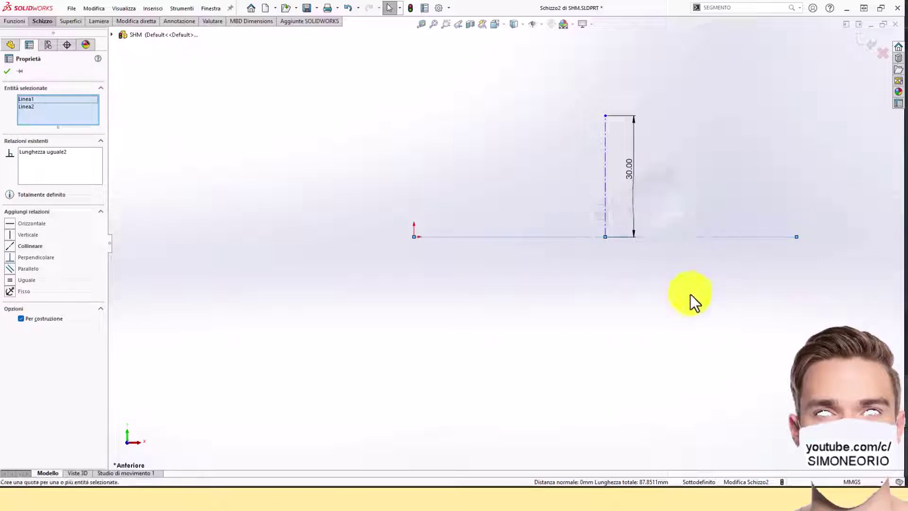
pyautogui.click(694, 309)
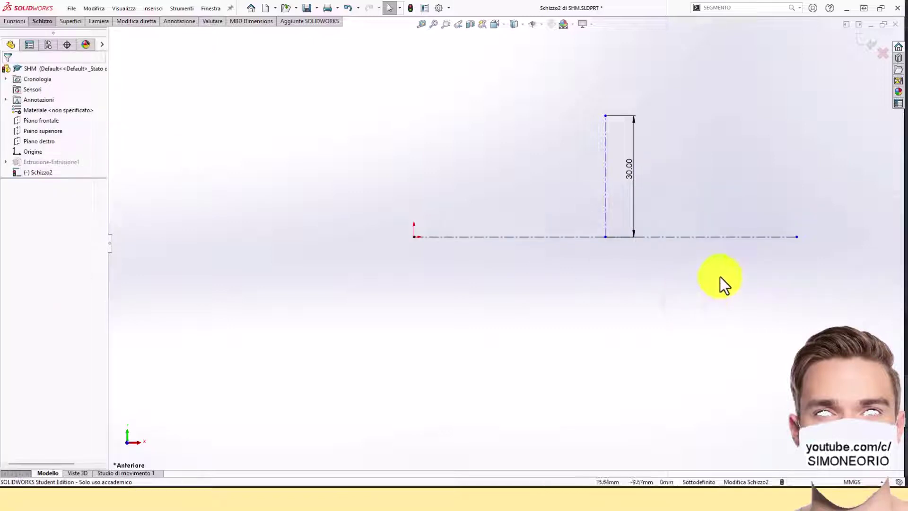
# Step: Draw a circle about 68 mm in diameter, centred below the origin and passing through it, and convert it to construction geometry
pyautogui.click(42, 22)
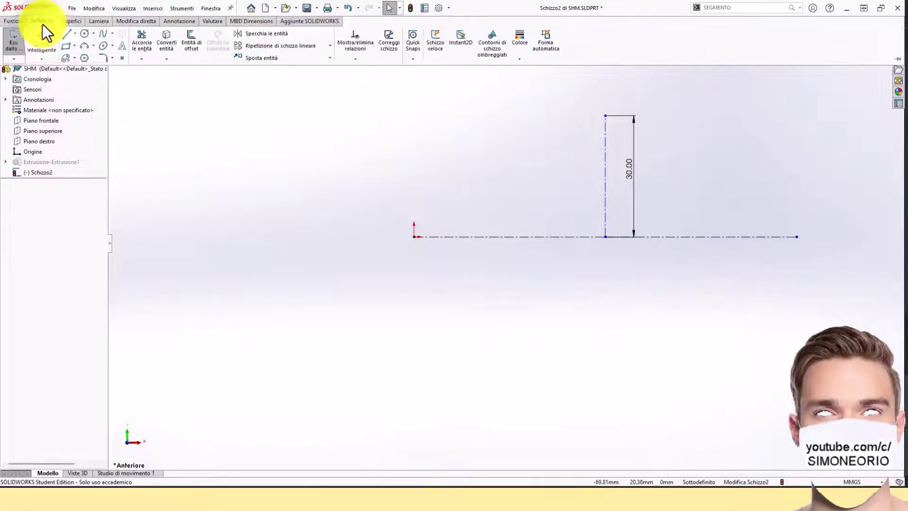
pyautogui.click(85, 33)
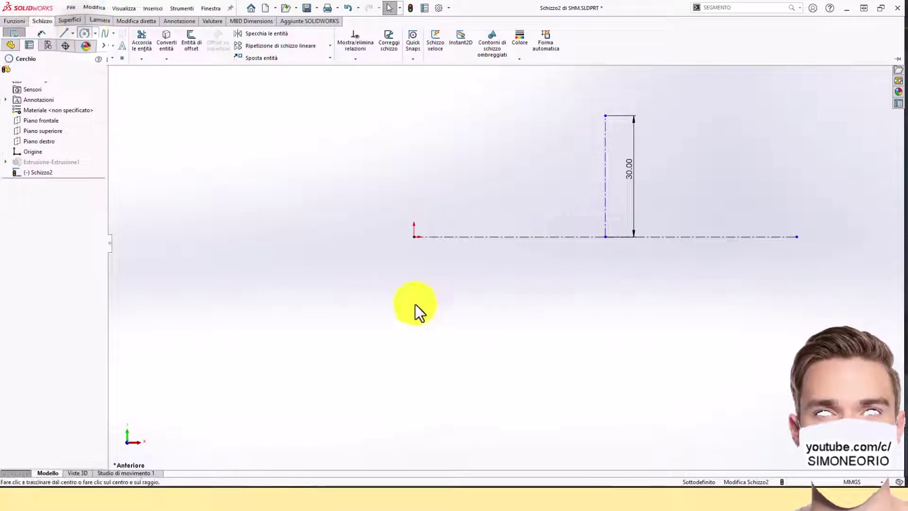
pyautogui.click(413, 374)
pyautogui.click(414, 236)
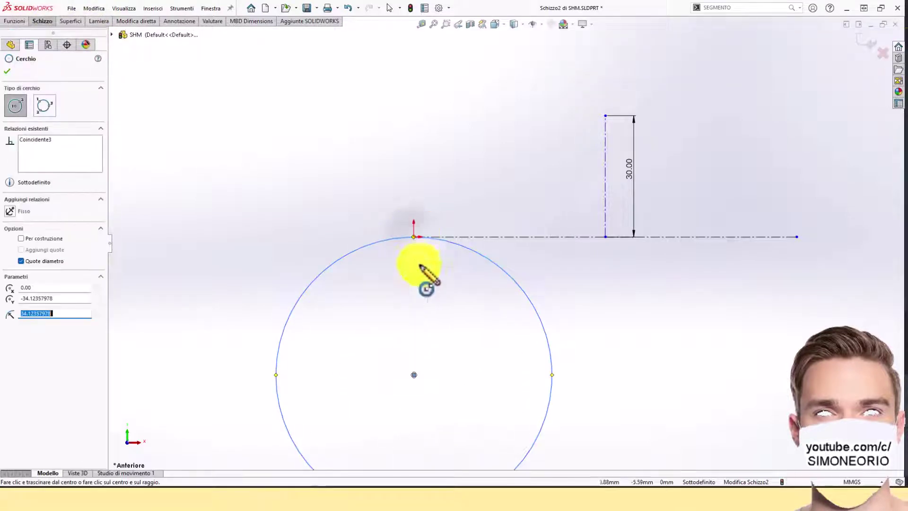
pyautogui.press('Escape')
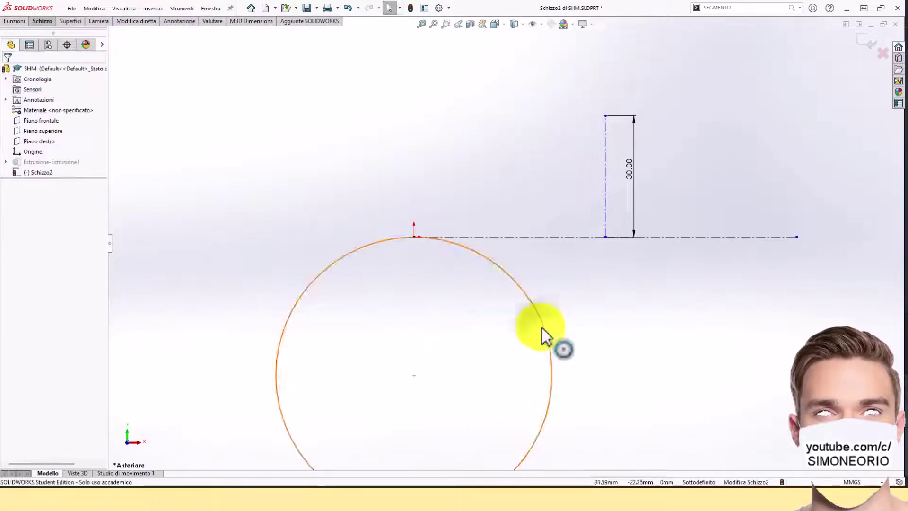
pyautogui.click(545, 334)
pyautogui.click(549, 323)
pyautogui.scroll(2, 568, 345)
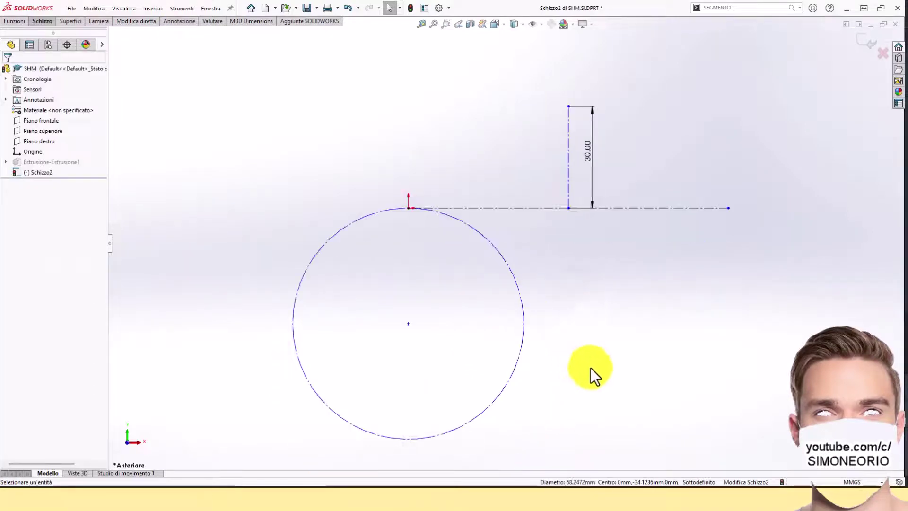
# Step: Dimension the construction circle's diameter as 100 mm, placing the dimension to the left of the circle
pyautogui.moveTo(594, 369); pyautogui.dragTo(594, 335, button='right')
pyautogui.click(484, 412)
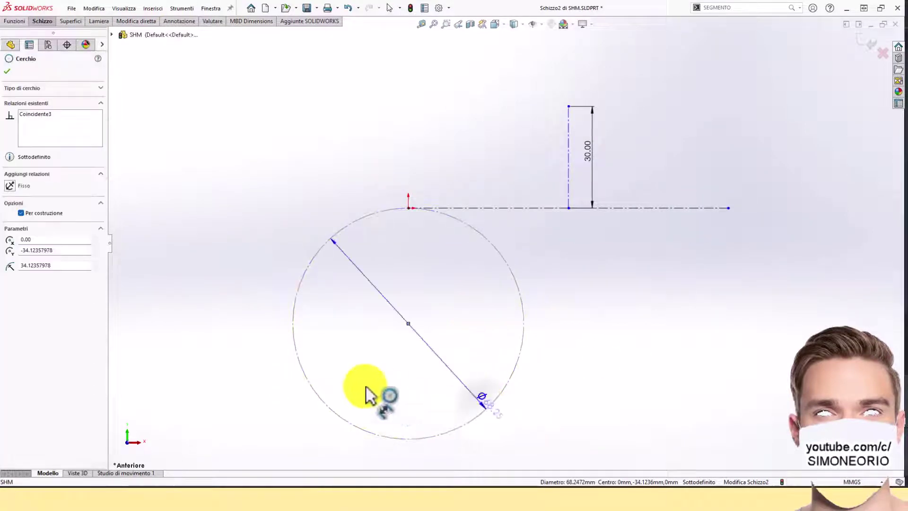
pyautogui.click(261, 318)
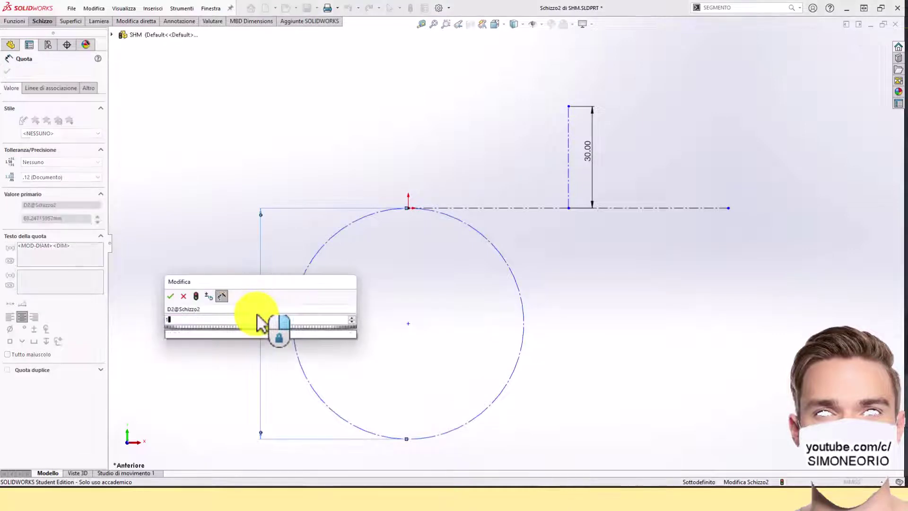
pyautogui.write('100')
pyautogui.click(195, 296)
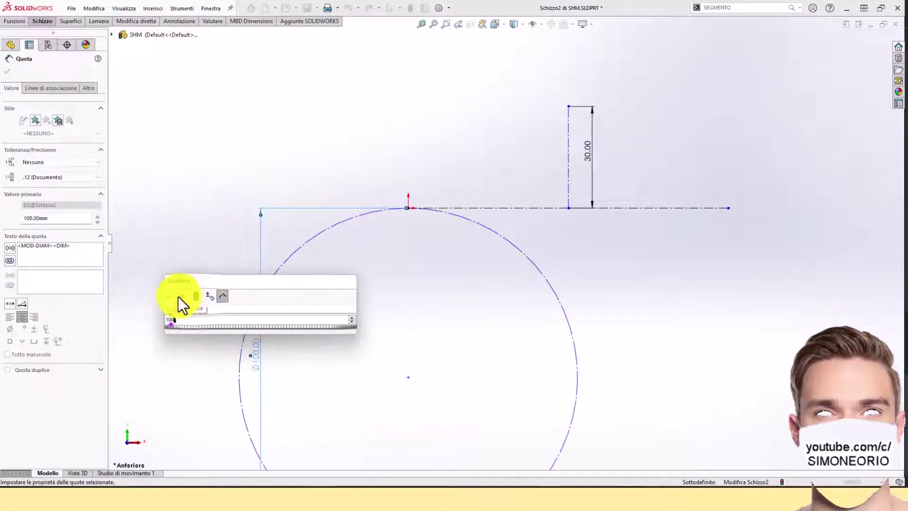
pyautogui.click(171, 295)
pyautogui.press('Escape')
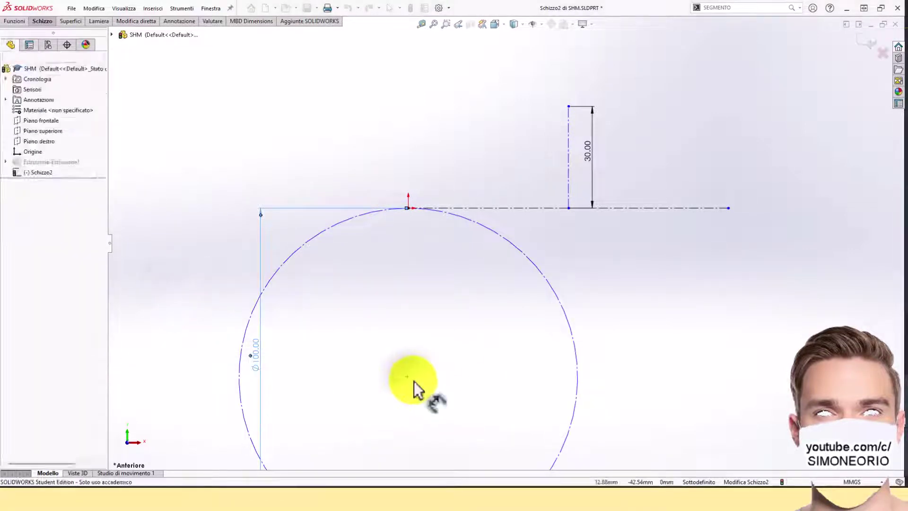
# Step: Add a vertical relation between the circle's centre and the origin
pyautogui.click(408, 377)
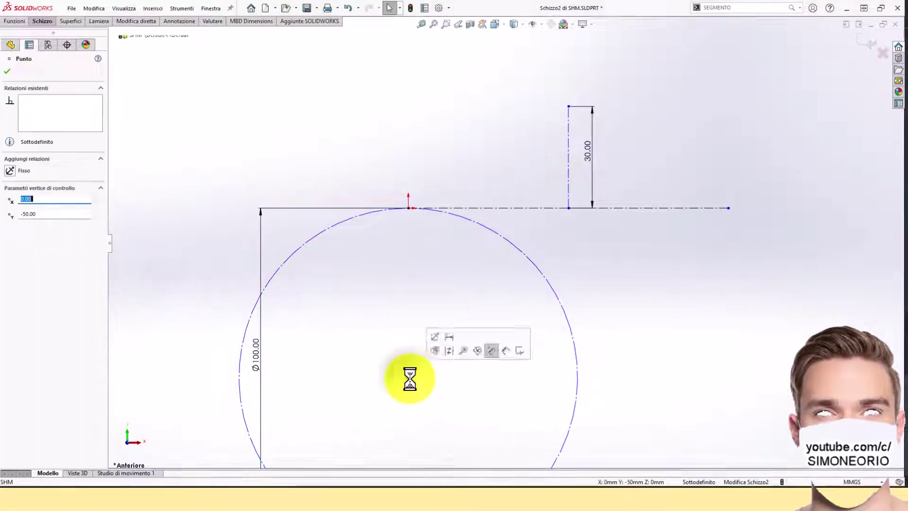
pyautogui.keyDown('ctrl'); pyautogui.click(408, 209); pyautogui.keyUp('ctrl')
pyautogui.click(455, 166)
pyautogui.click(443, 127)
# Step: Stretch the horizontal centrelines by moving their free right endpoint to about 112 mm from the origin
pyautogui.scroll(4, 586, 259)
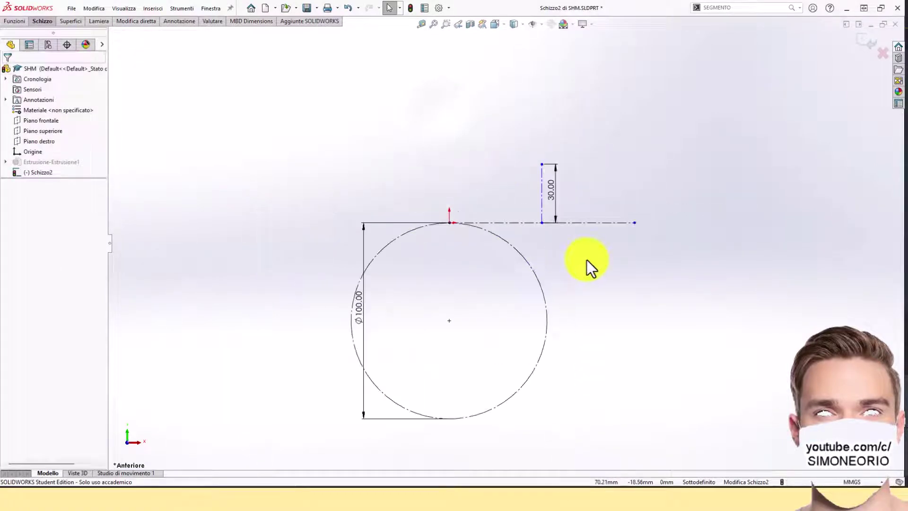
pyautogui.scroll(-1, 582, 260)
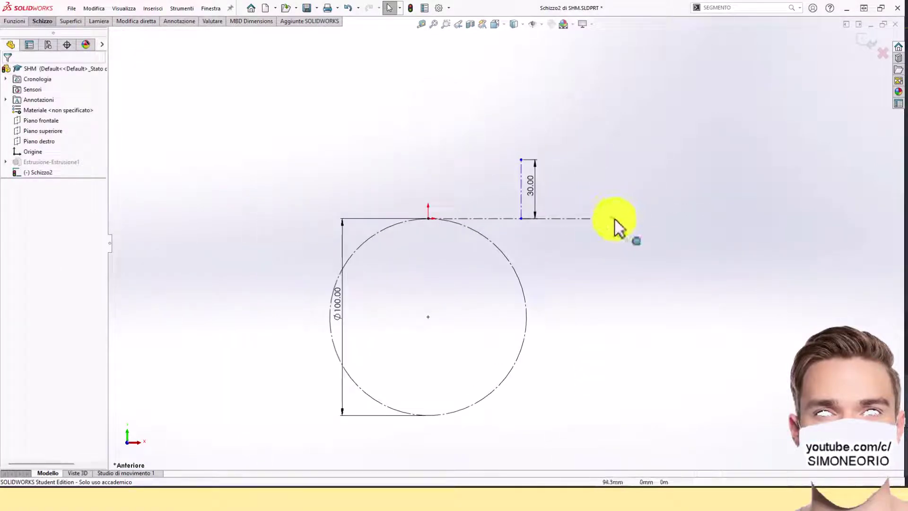
pyautogui.moveTo(614, 218); pyautogui.dragTo(646, 218)
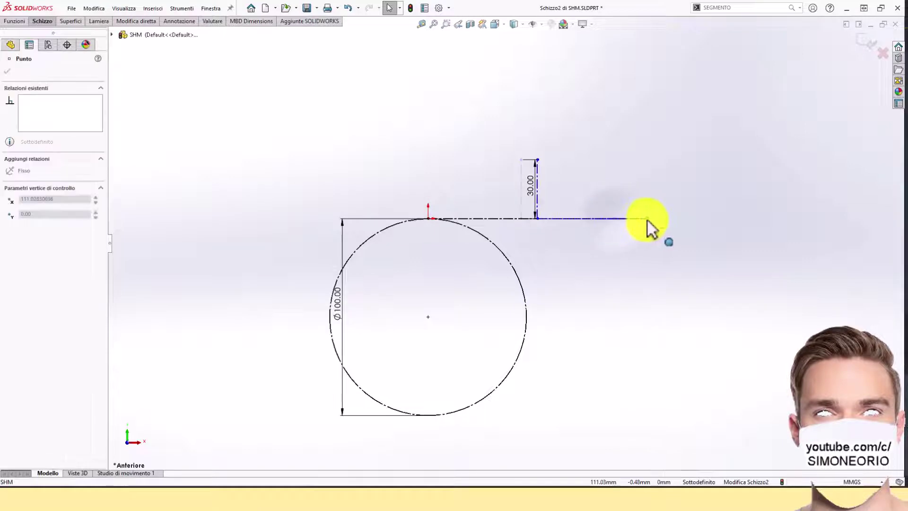
# Step: Draw vertical centrelines from the circle's centre to its lowest point and from the centre to the origin, deleting the slanted segments between them
pyautogui.click(44, 21)
pyautogui.click(72, 39)
pyautogui.click(95, 57)
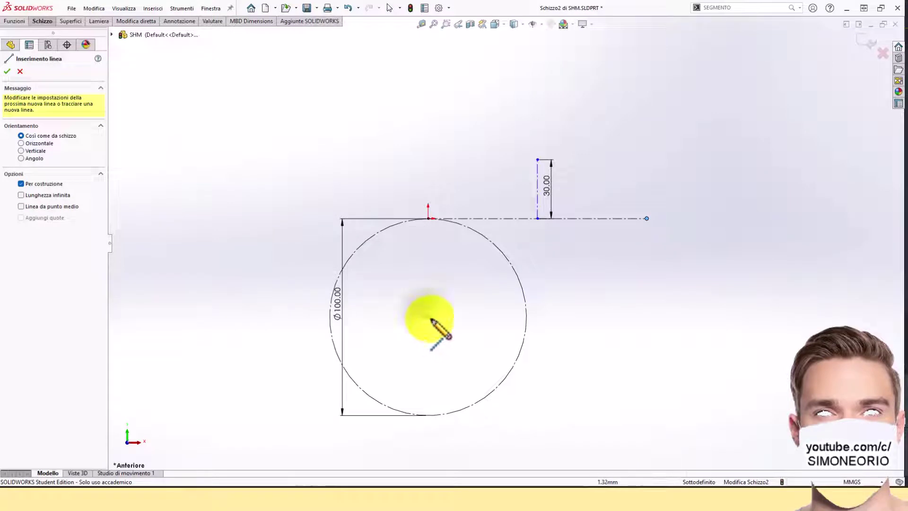
pyautogui.click(428, 318)
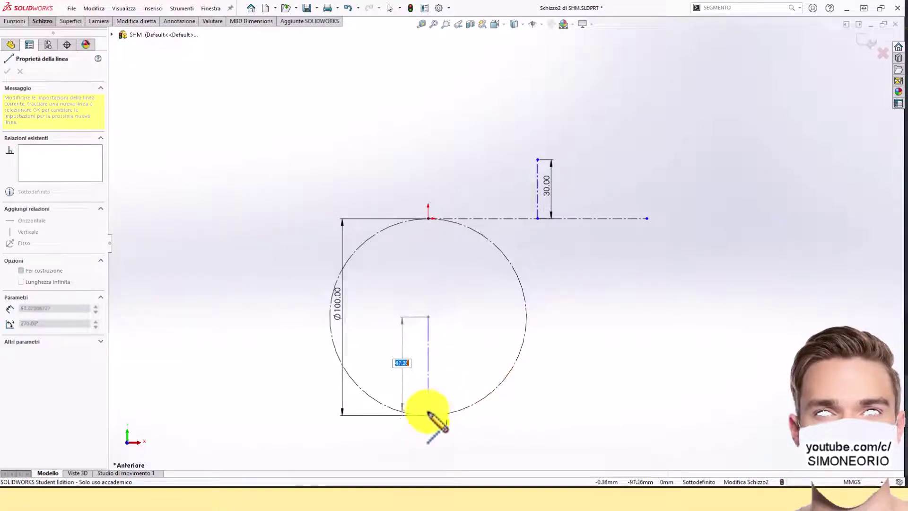
pyautogui.click(427, 415)
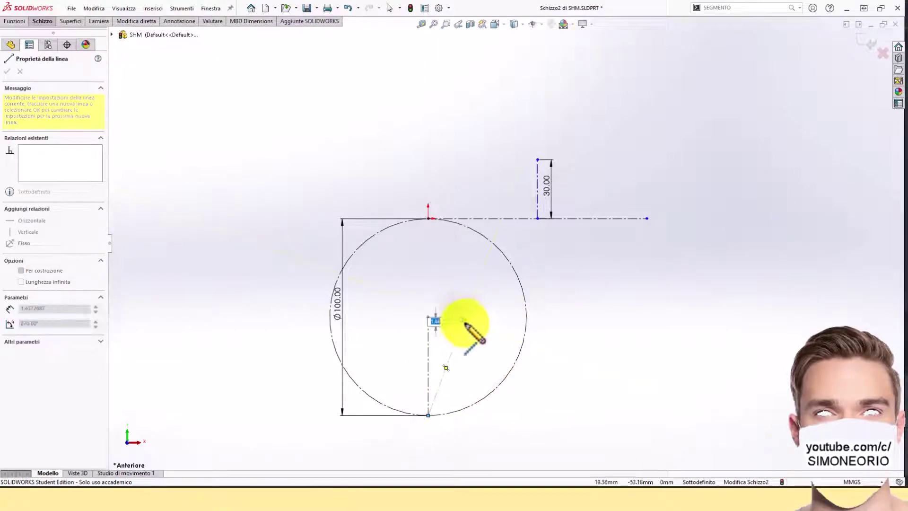
pyautogui.click(463, 320)
pyautogui.click(428, 218)
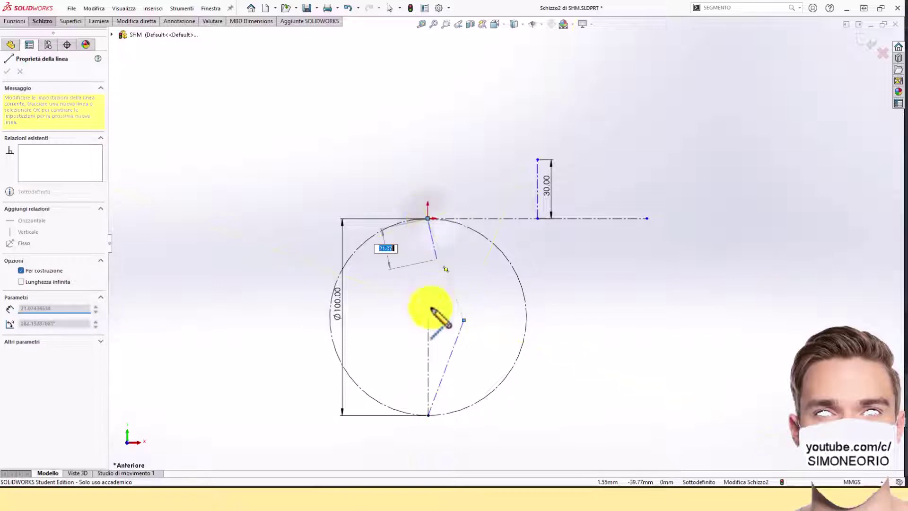
pyautogui.click(427, 316)
pyautogui.press('Escape')
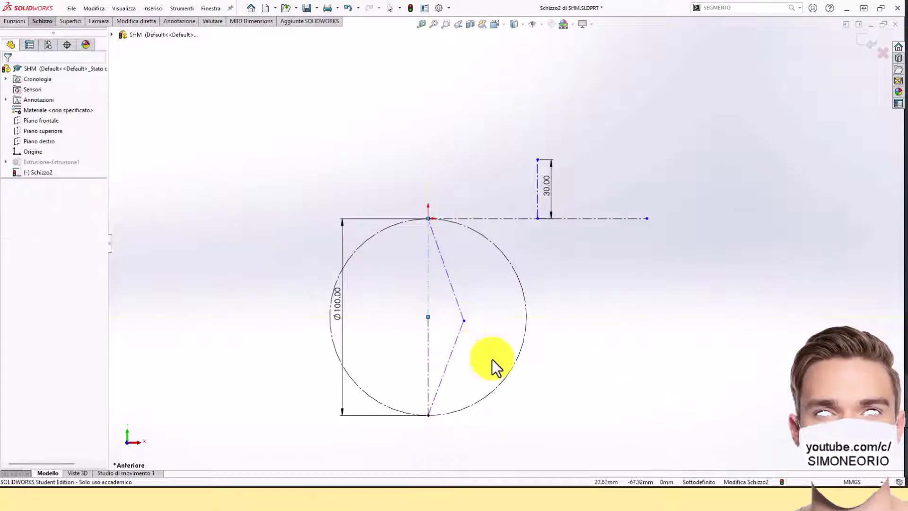
pyautogui.moveTo(495, 363); pyautogui.dragTo(460, 300)
pyautogui.press('Delete')
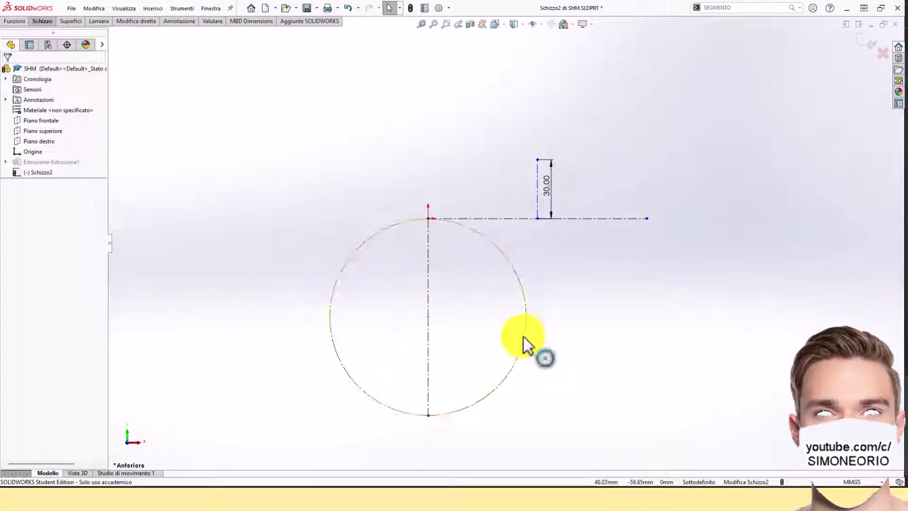
# Step: Dimension the construction circle's diameter as 100 mm, placing the dimension below the circle
pyautogui.moveTo(522, 336)
pyautogui.mouseDown()
pyautogui.moveTo(546, 338)
pyautogui.moveTo(538, 334)
pyautogui.mouseUp()
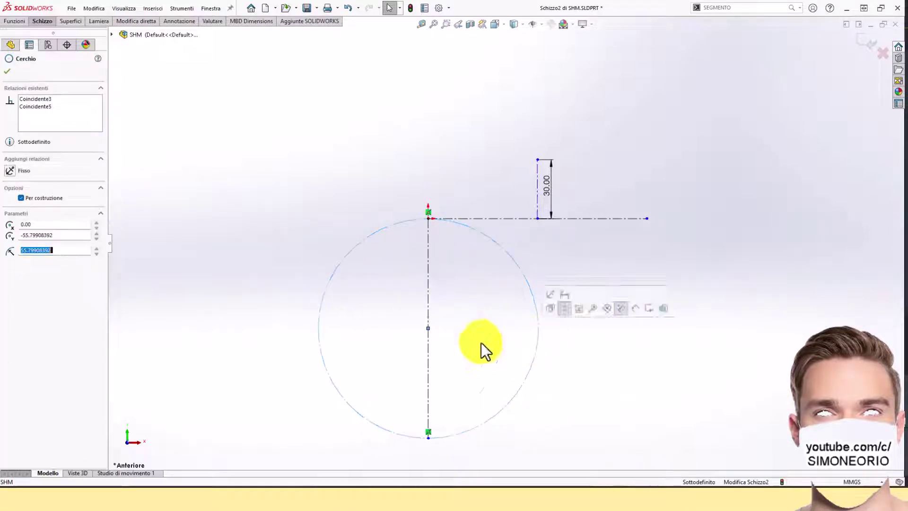
pyautogui.click(47, 20)
pyautogui.click(50, 33)
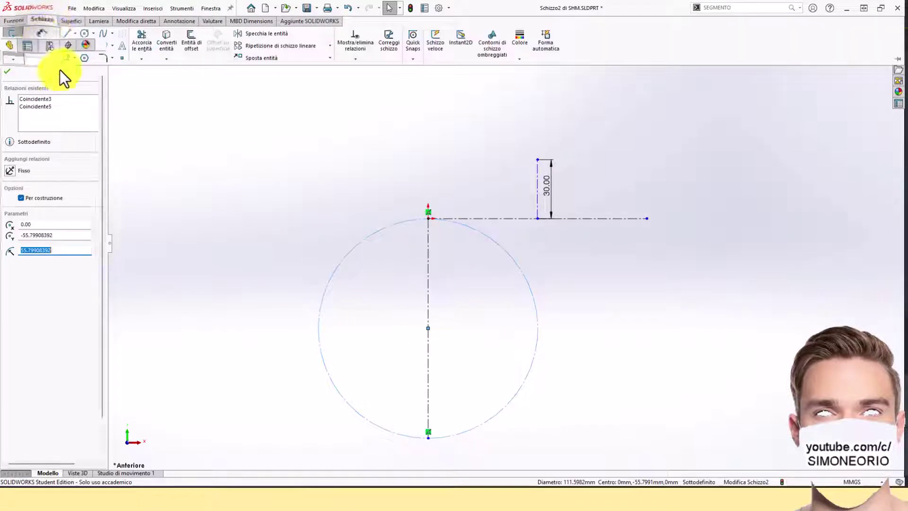
pyautogui.click(465, 430)
pyautogui.click(481, 450)
pyautogui.click(482, 456)
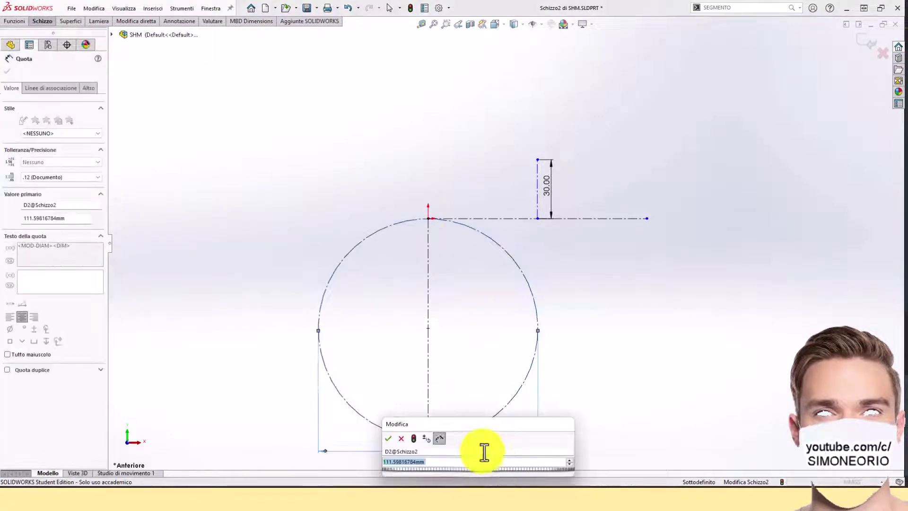
pyautogui.write('100')
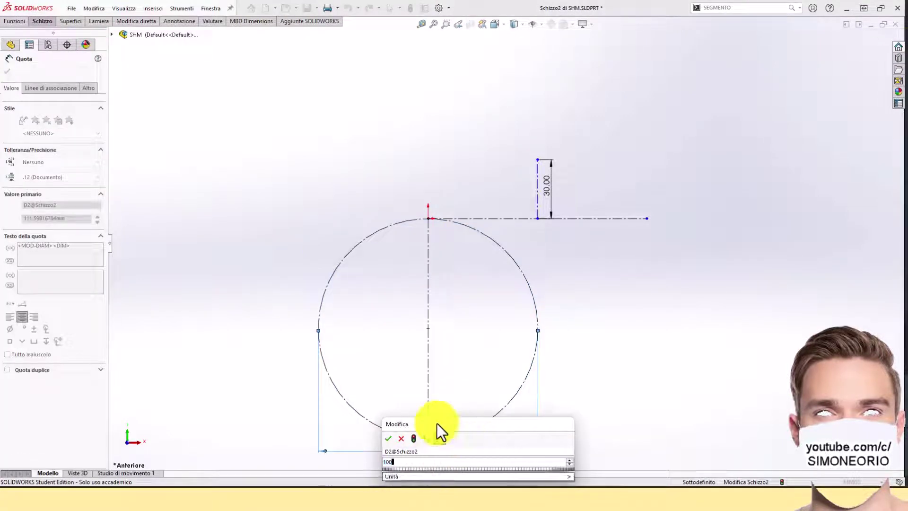
pyautogui.click(388, 438)
pyautogui.press('Escape')
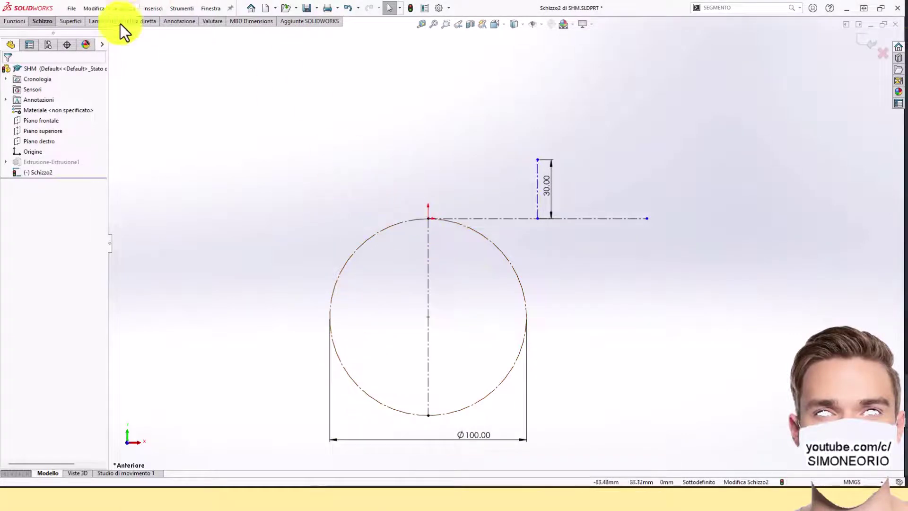
# Step: Trim the circle's left half at the vertical diameter with automatic trimming, keeping the trimmed entity as construction geometry
pyautogui.click(42, 22)
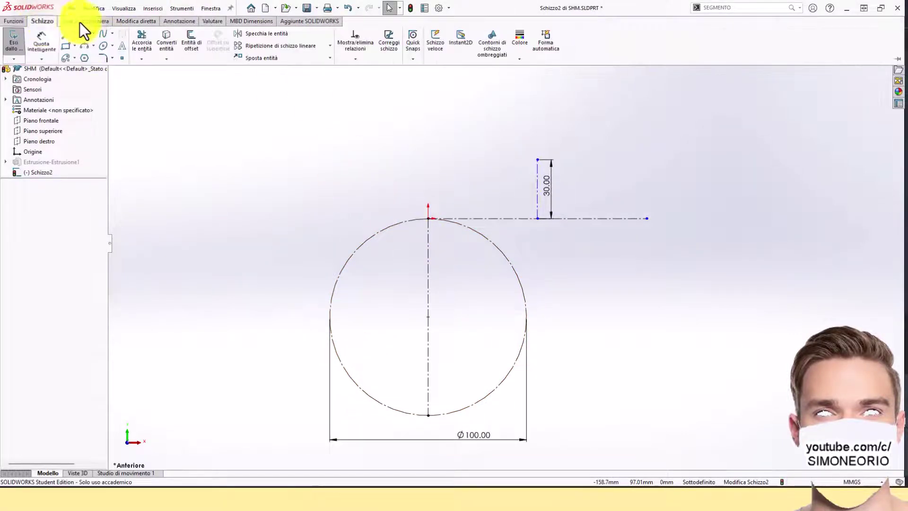
pyautogui.click(141, 38)
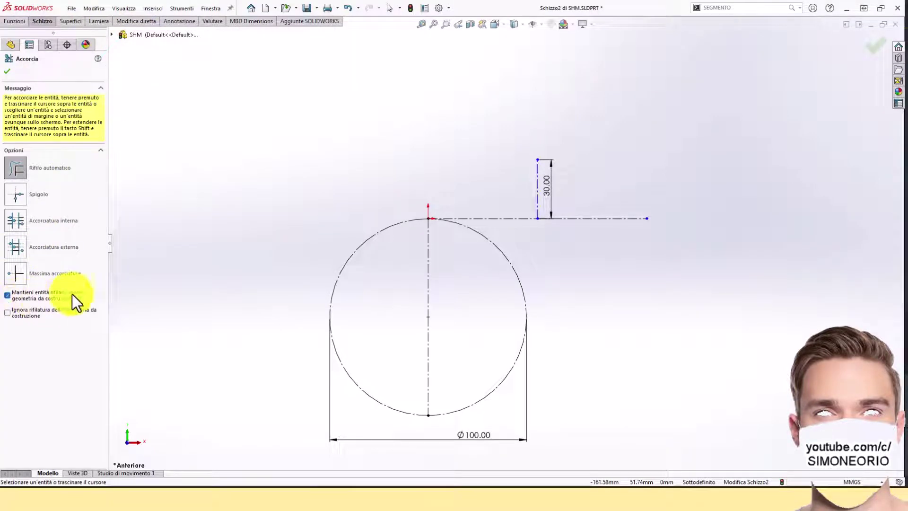
pyautogui.moveTo(382, 187); pyautogui.dragTo(369, 294)
pyautogui.press('Escape')
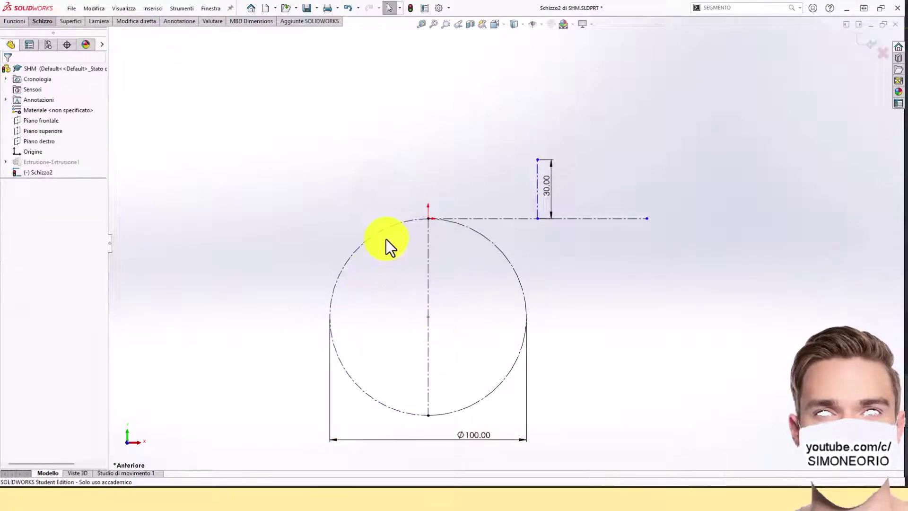
# Step: Add an equal curve length relation between the circle's left half arc and the horizontal centreline beyond the 30 mm vertical line
pyautogui.click(376, 235)
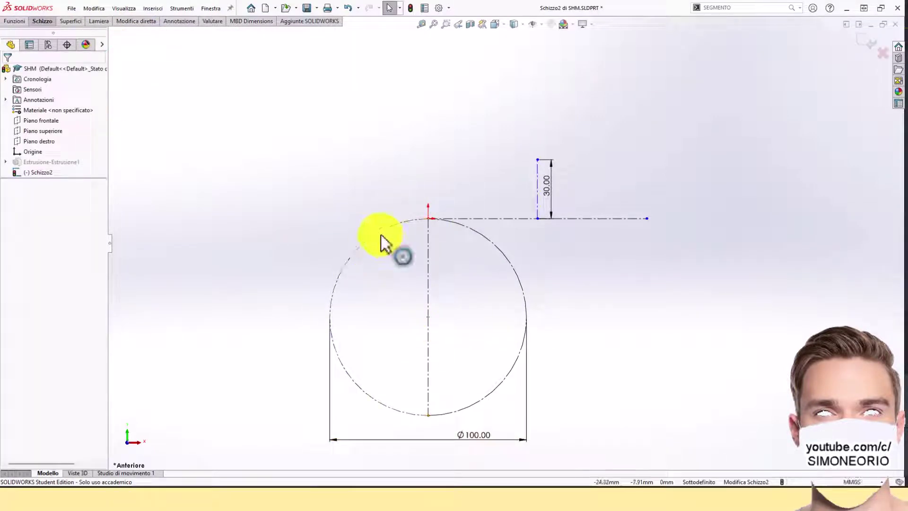
pyautogui.keyDown('ctrl'); pyautogui.click(592, 218); pyautogui.keyUp('ctrl')
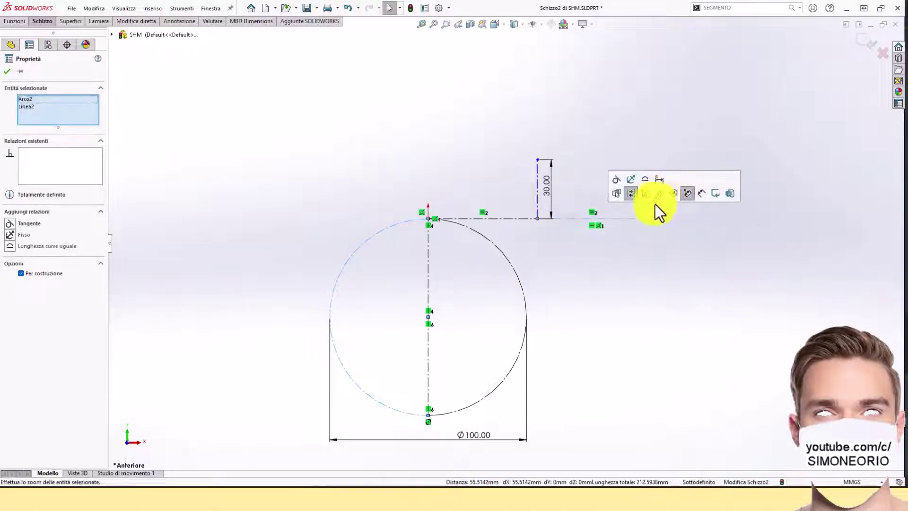
pyautogui.click(645, 178)
pyautogui.scroll(4, 589, 189)
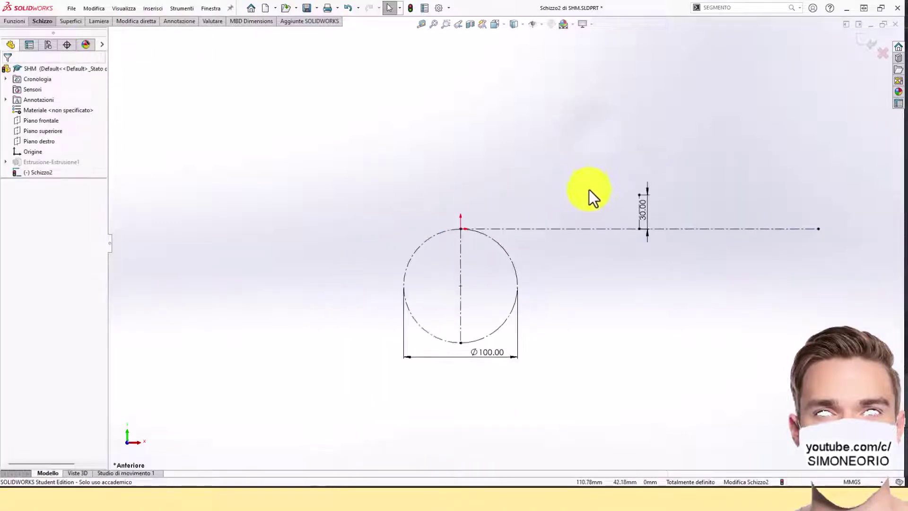
pyautogui.scroll(-2, 594, 198)
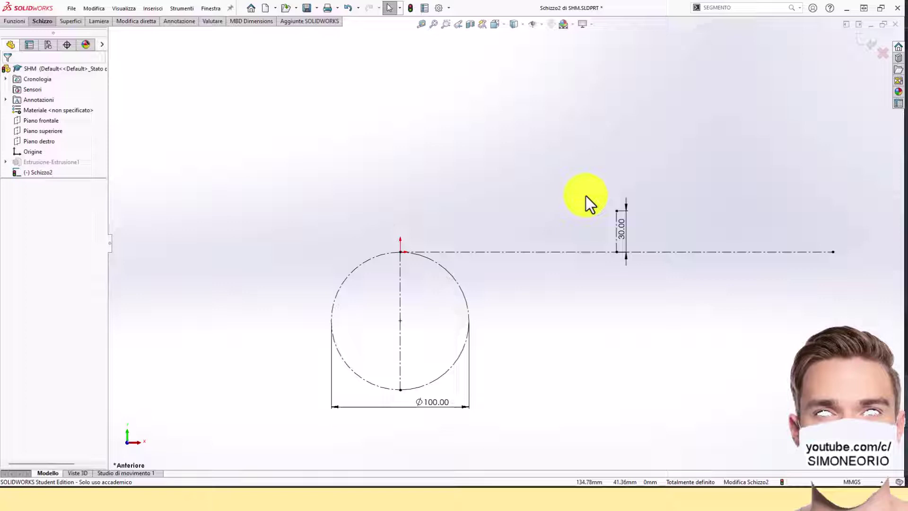
# Step: Exit the sketch and start a new sketch on the front plane
pyautogui.click(867, 41)
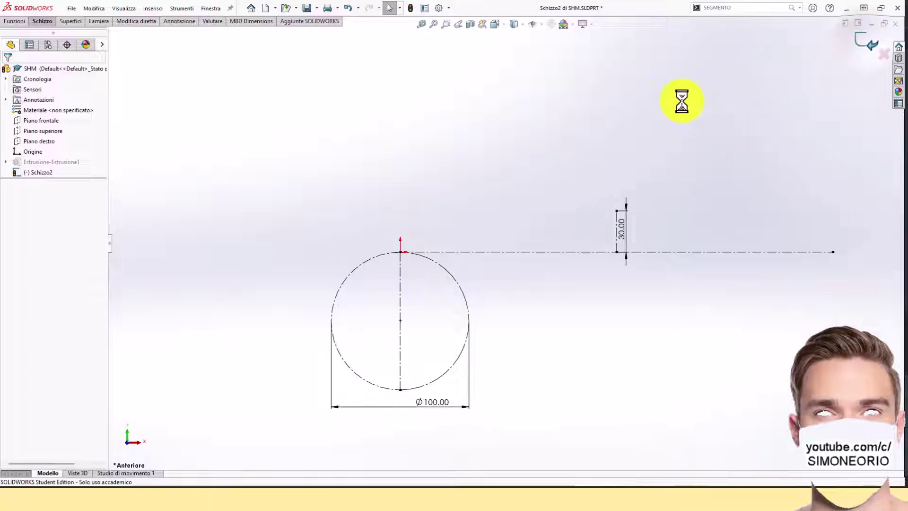
pyautogui.click(594, 110)
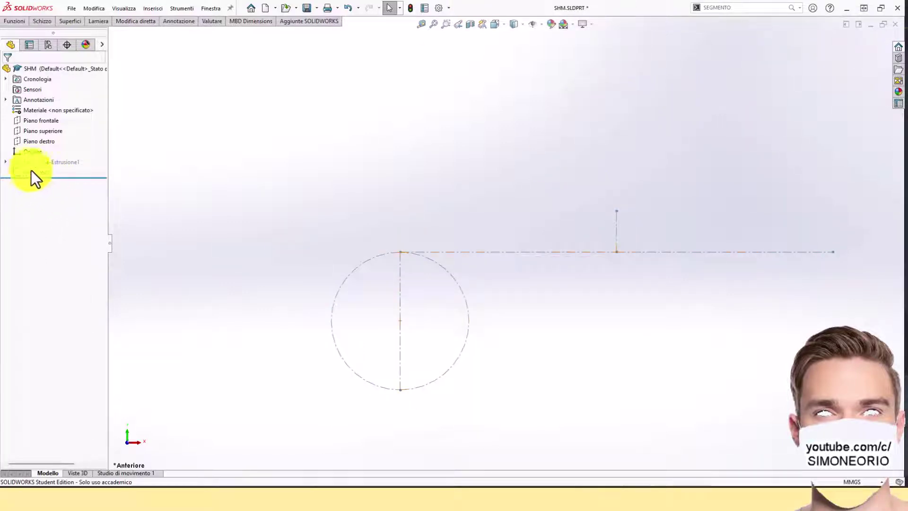
pyautogui.click(41, 122)
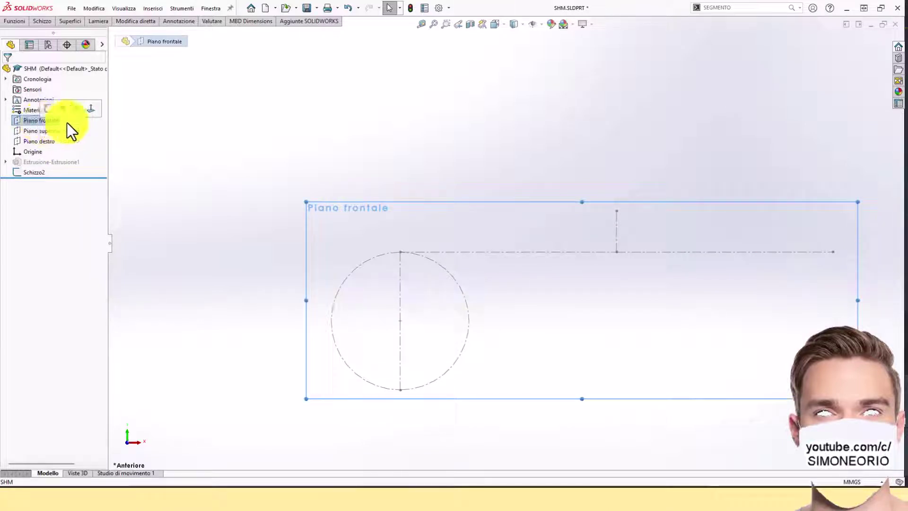
pyautogui.press('Escape')
pyautogui.click(31, 172)
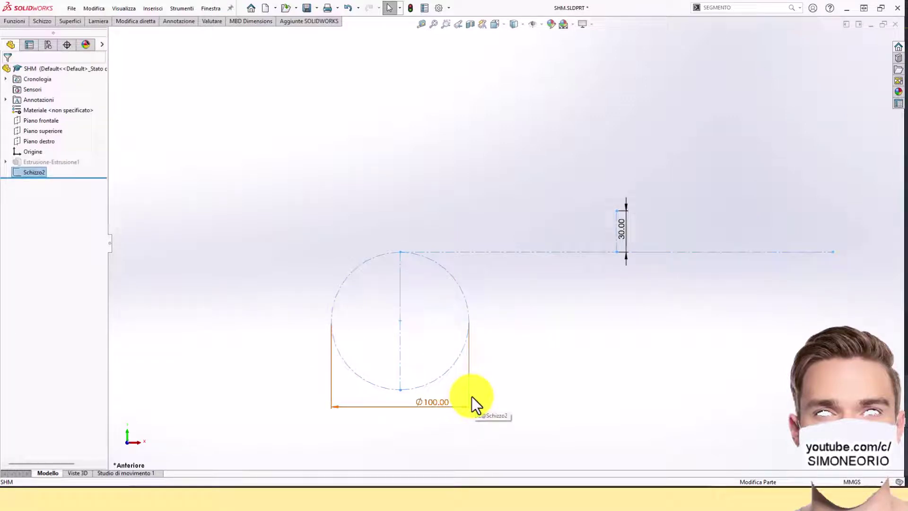
pyautogui.click(305, 166)
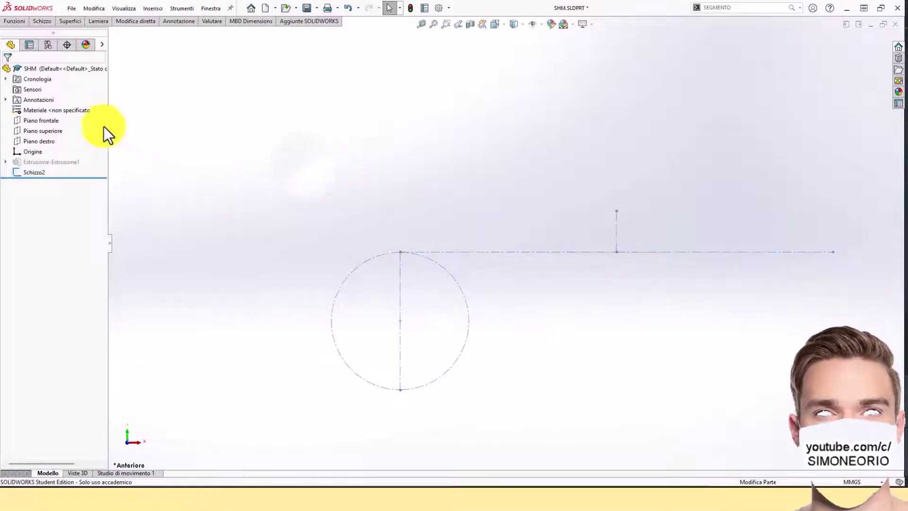
pyautogui.click(45, 119)
pyautogui.click(53, 104)
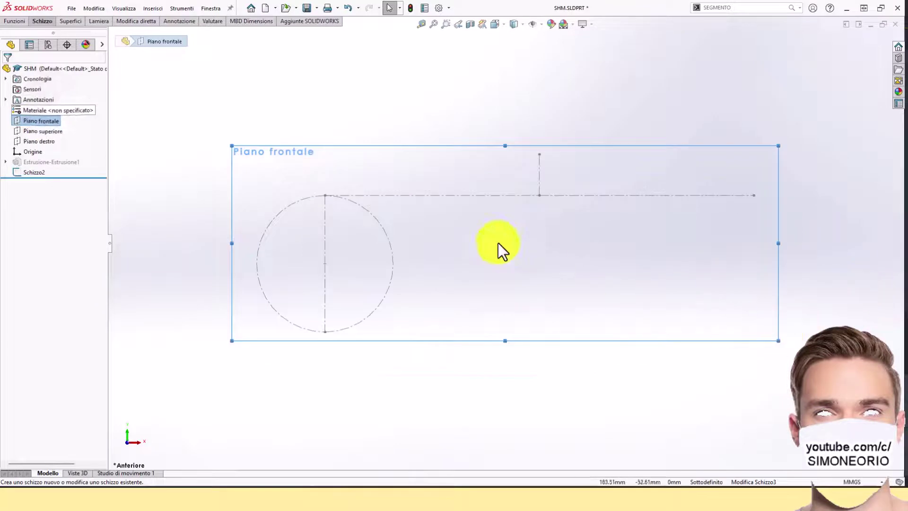
pyautogui.scroll(-2, 390, 220)
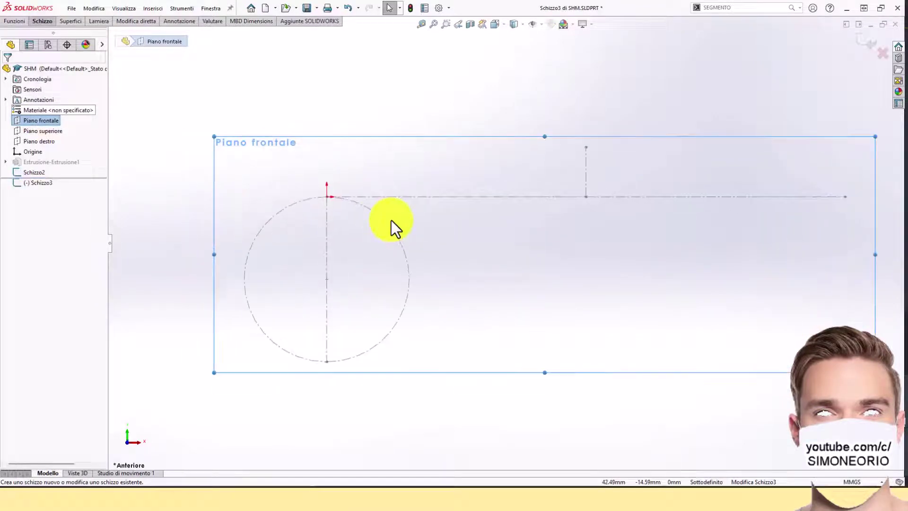
# Step: Draw a vertical centreline about 24 mm up from the origin and a slanted centreline from its top to near the 30 mm line's upper end
pyautogui.click(55, 21)
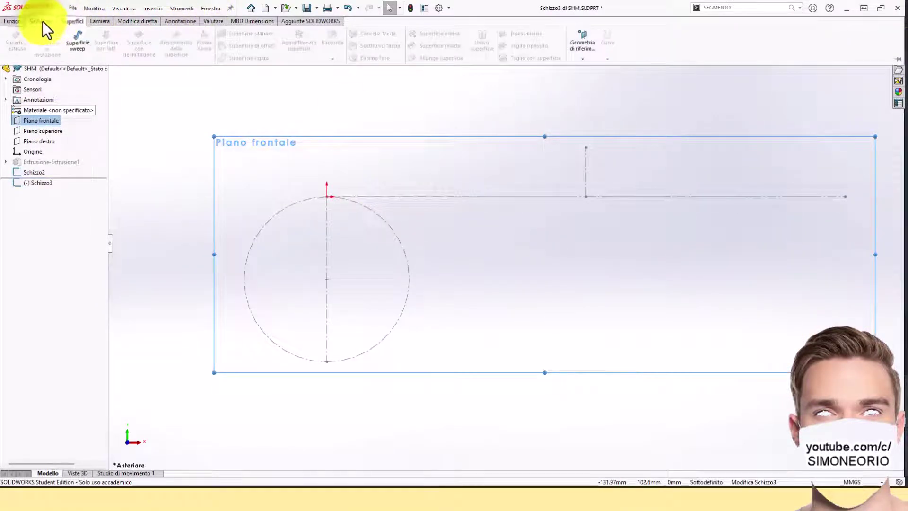
pyautogui.click(75, 33)
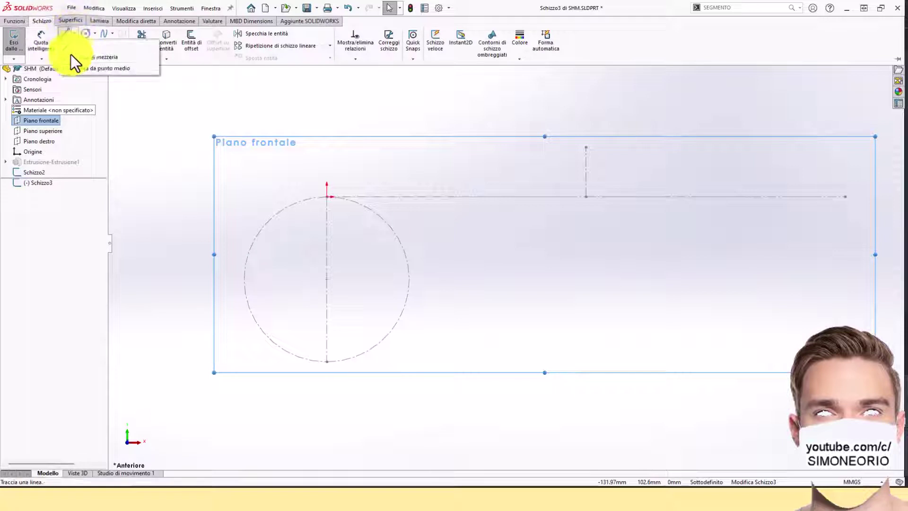
pyautogui.click(70, 55)
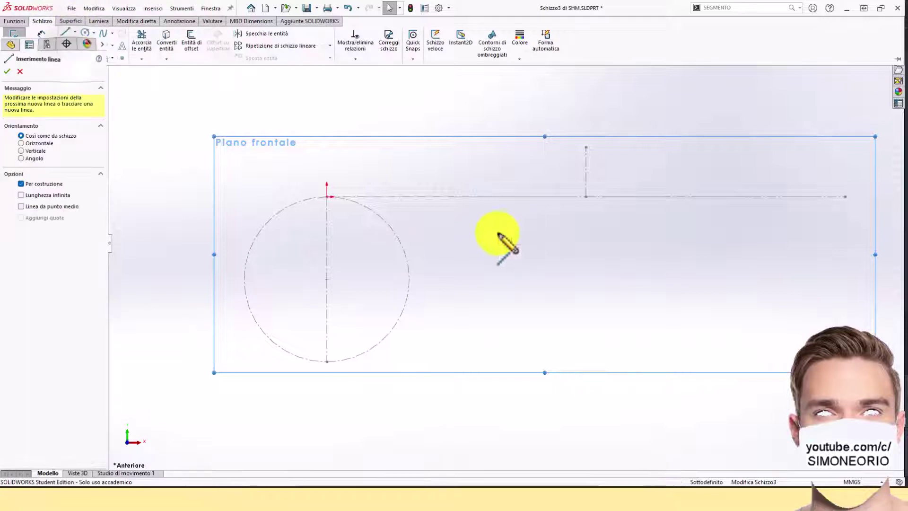
pyautogui.click(326, 197)
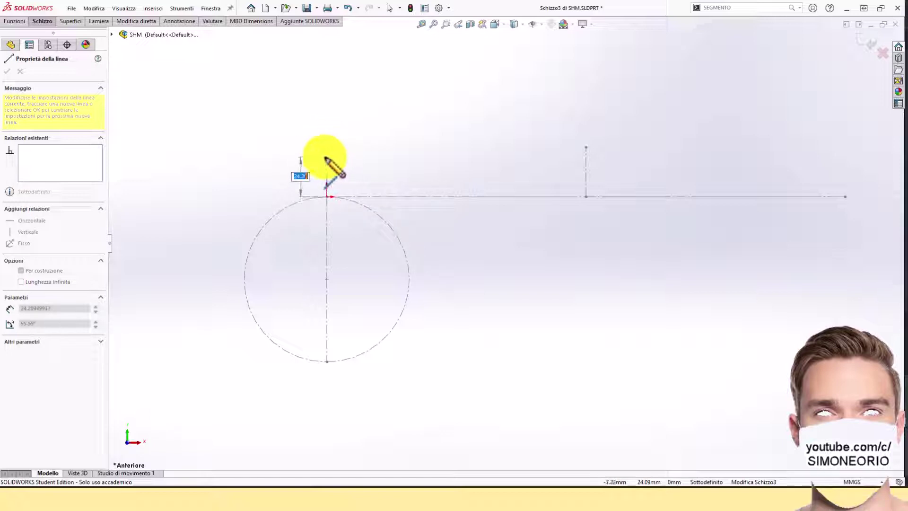
pyautogui.doubleClick(327, 156)
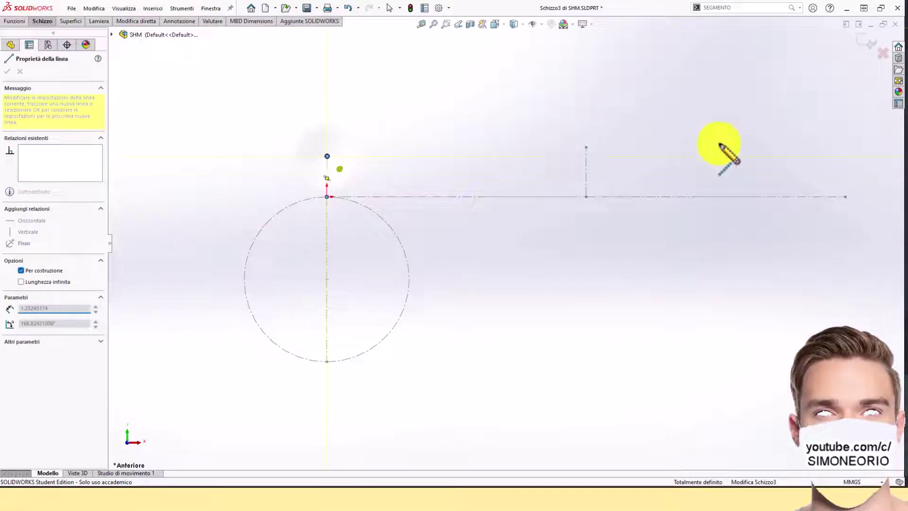
pyautogui.click(590, 143)
pyautogui.click(589, 144)
pyautogui.press('Escape')
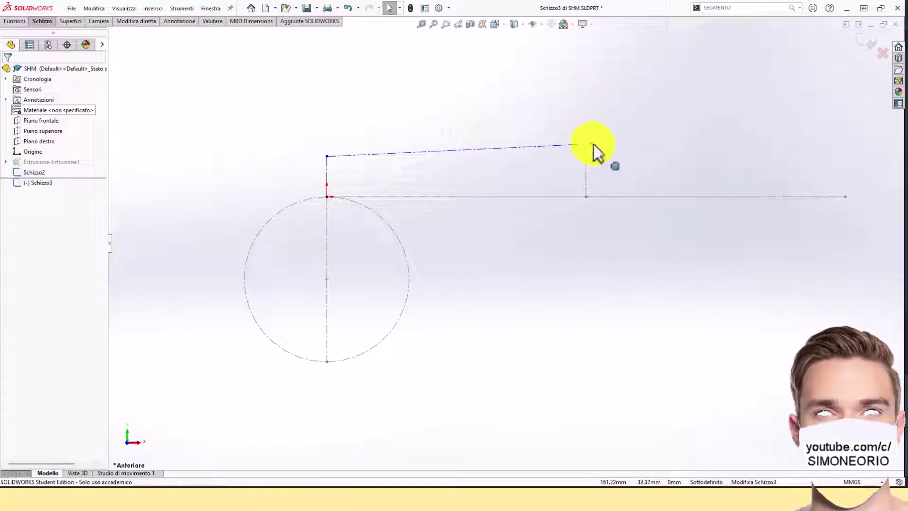
# Step: Attach the slanted centreline's free end to the top of the 30 mm vertical line and make the centreline horizontal
pyautogui.click(587, 149)
pyautogui.click(547, 180)
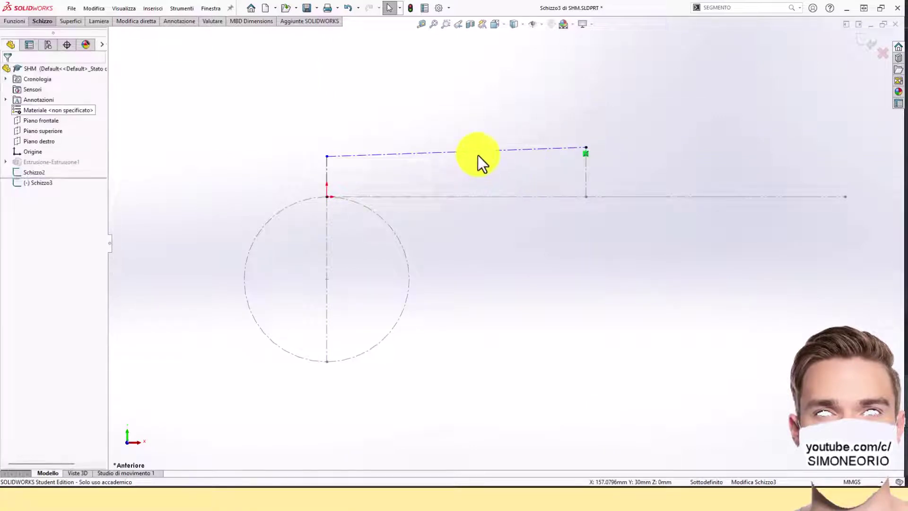
pyautogui.click(482, 152)
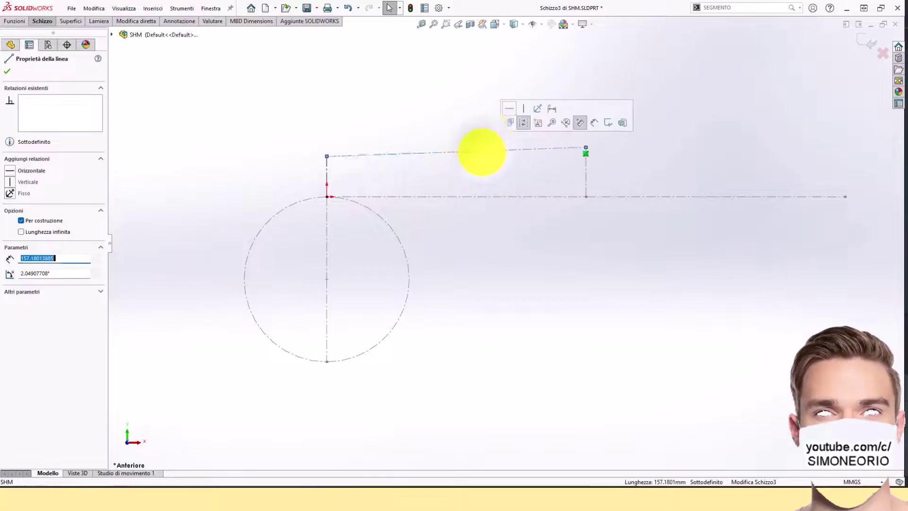
pyautogui.click(509, 107)
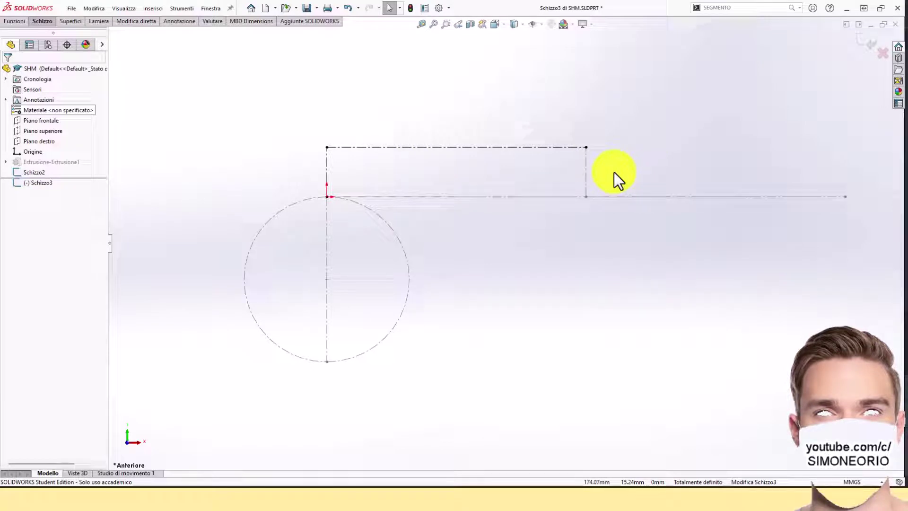
# Step: Create a linear sketch pattern of the 30 mm vertical centreline above the origin along X with 10 instances at 10 mm spacing
pyautogui.click(330, 173)
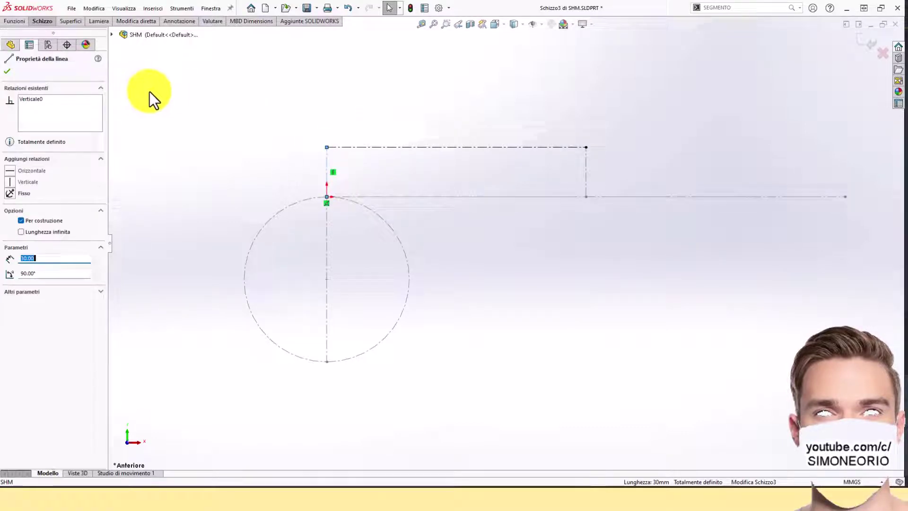
pyautogui.click(49, 22)
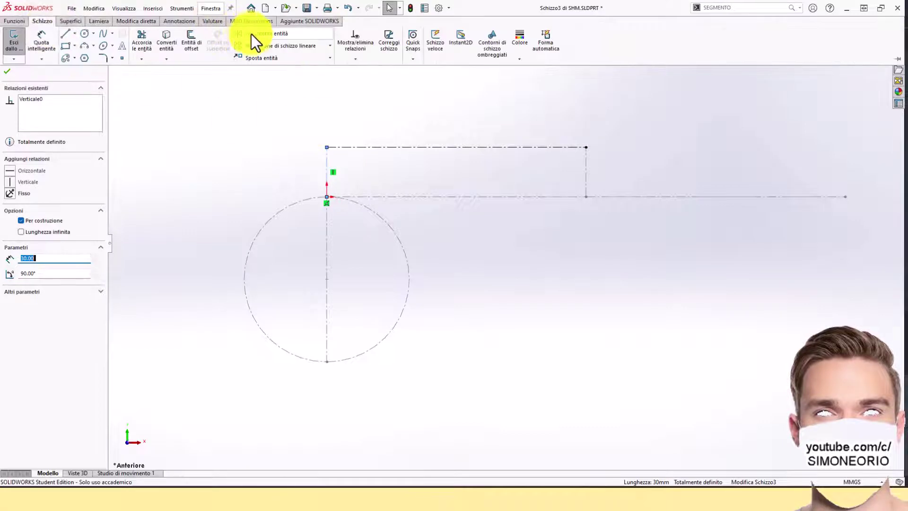
pyautogui.click(263, 47)
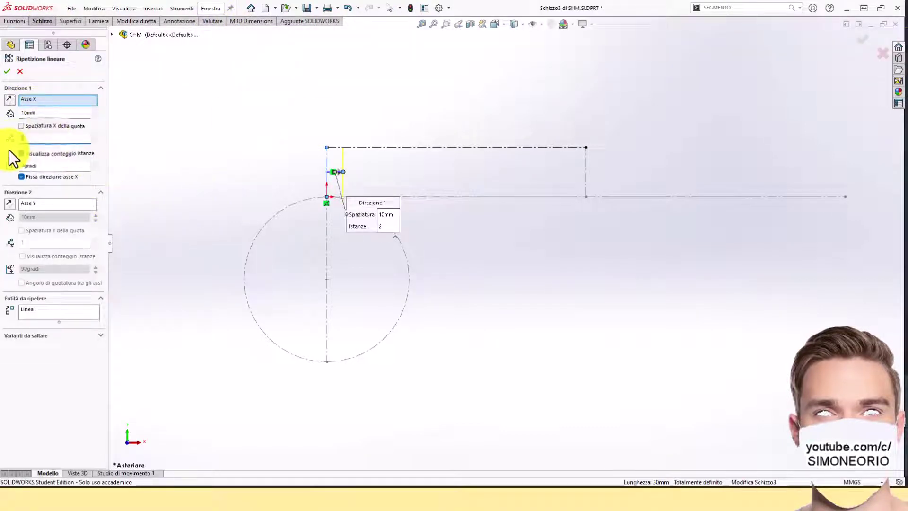
pyautogui.write('10')
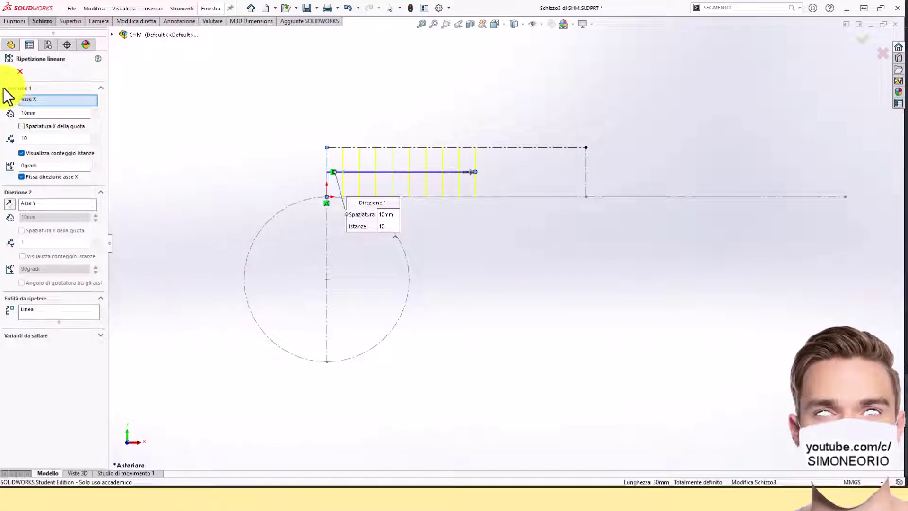
pyautogui.click(8, 72)
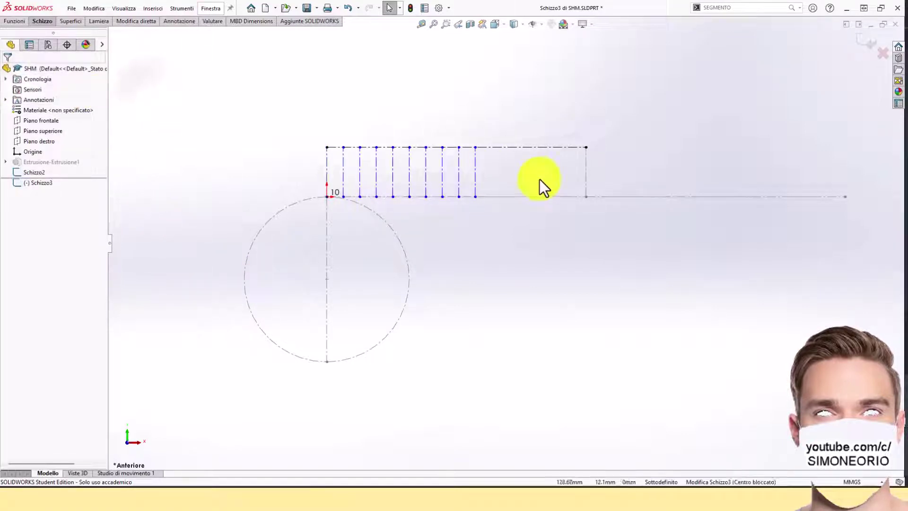
# Step: Divide the upper horizontal centreline into 10 equal sketch segments with the Segment command
pyautogui.scroll(-1, 538, 152)
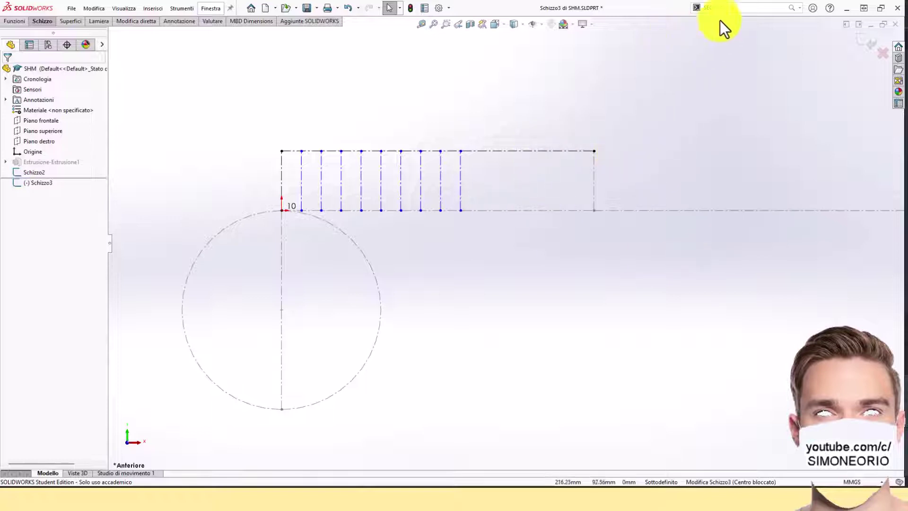
pyautogui.click(734, 13)
pyautogui.write('SE')
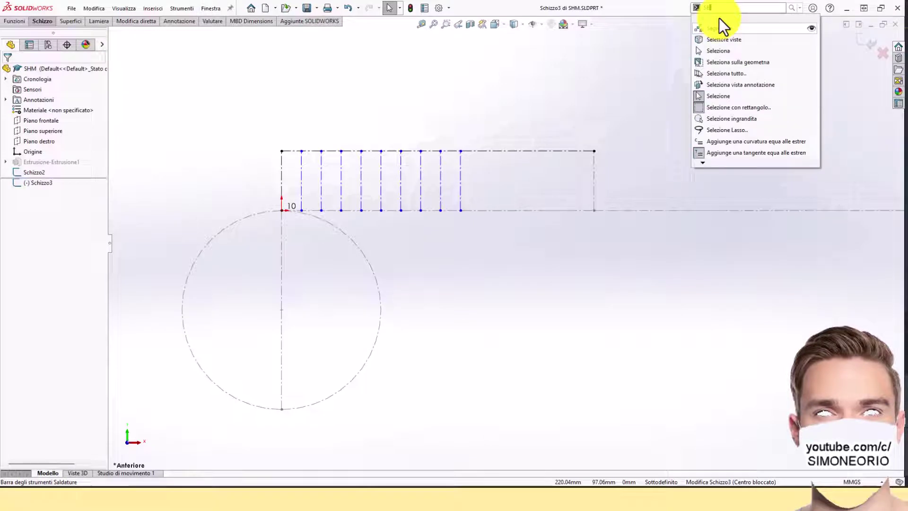
pyautogui.write('GM')
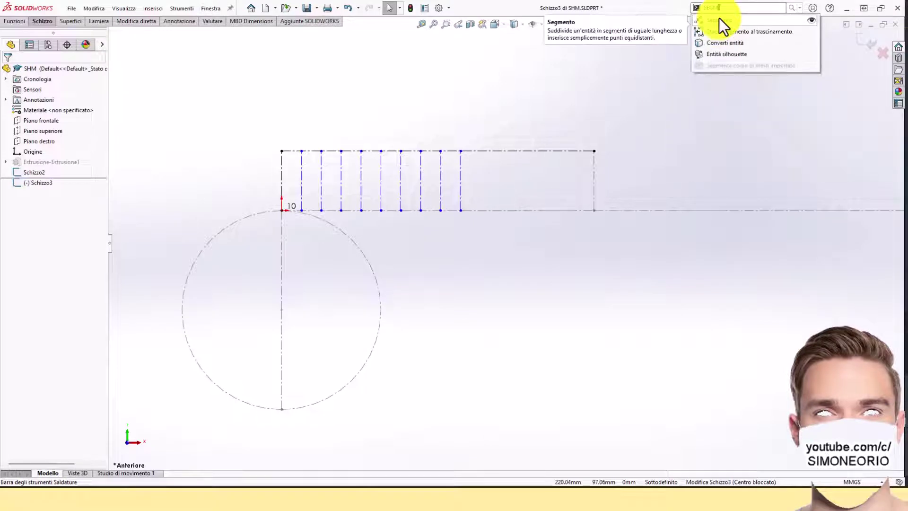
pyautogui.press('Return')
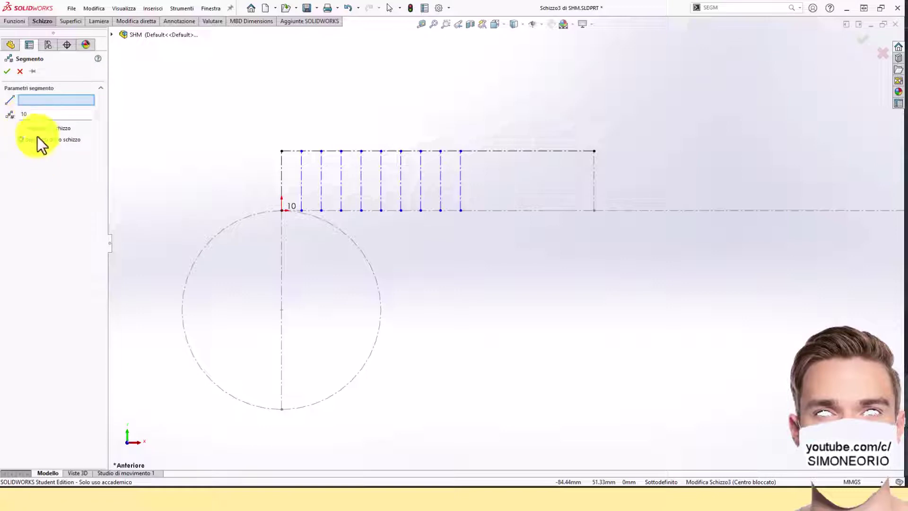
pyautogui.click(504, 151)
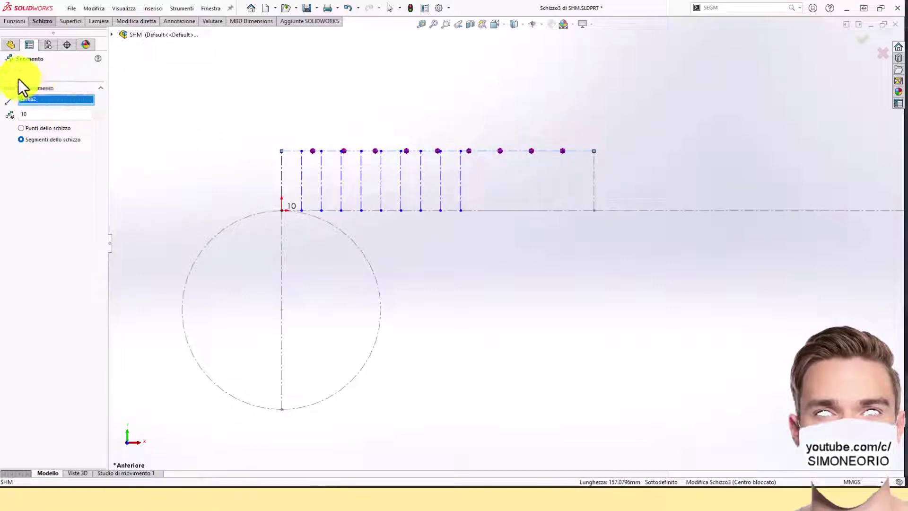
pyautogui.click(10, 70)
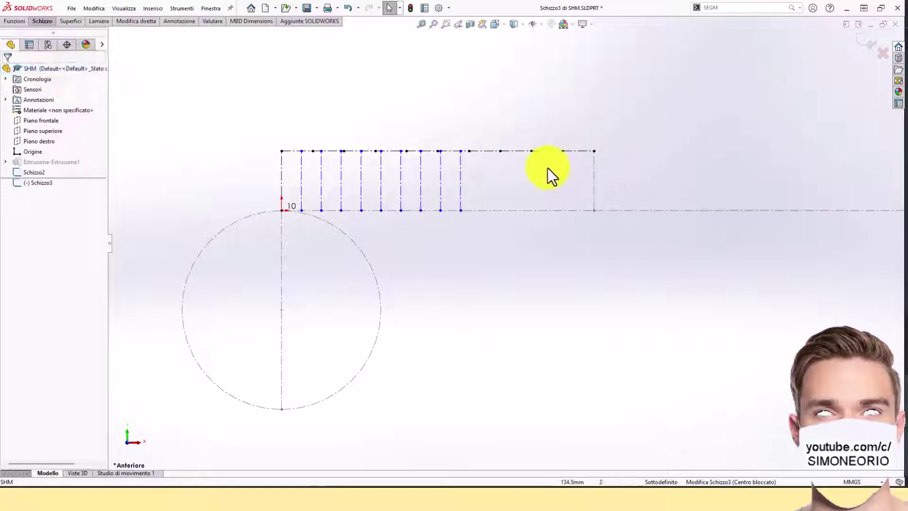
# Step: Attach the upper end of the last patterned vertical line to the last division point on the upper horizontal centreline
pyautogui.scroll(-1, 547, 168)
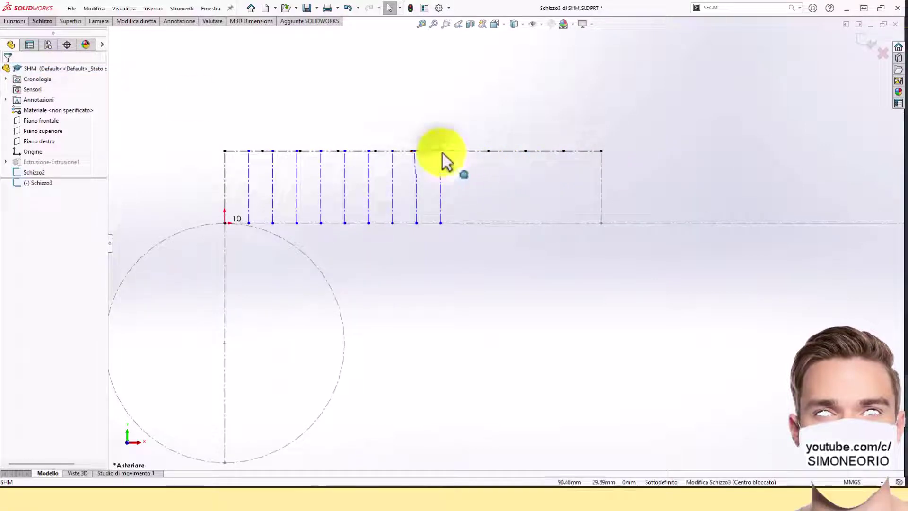
pyautogui.moveTo(441, 152); pyautogui.dragTo(561, 151)
pyautogui.click(637, 299)
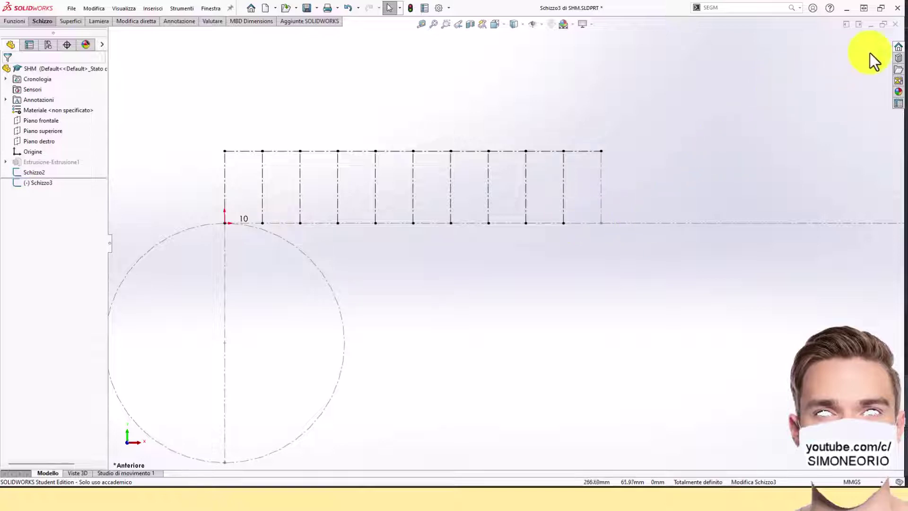
# Step: Exit the sketch, save the part and reopen the pattern sketch for editing
pyautogui.click(860, 44)
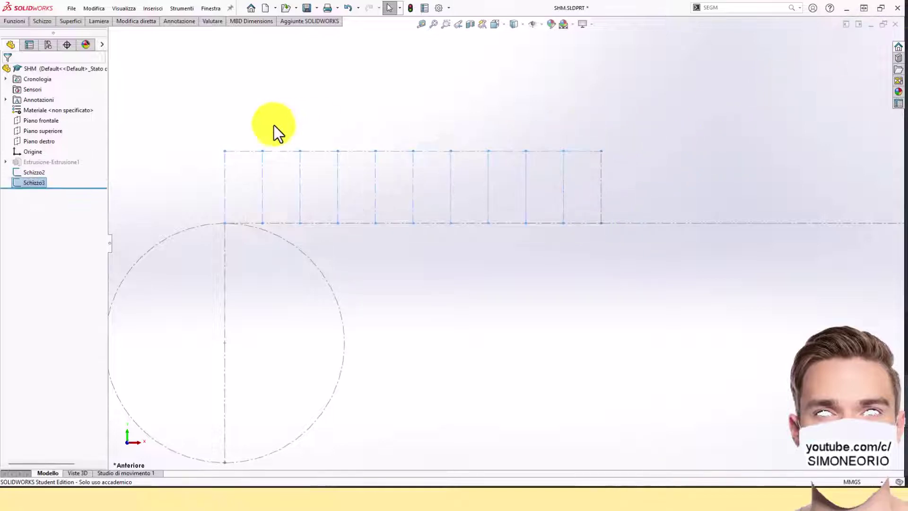
pyautogui.click(78, 8)
pyautogui.click(88, 111)
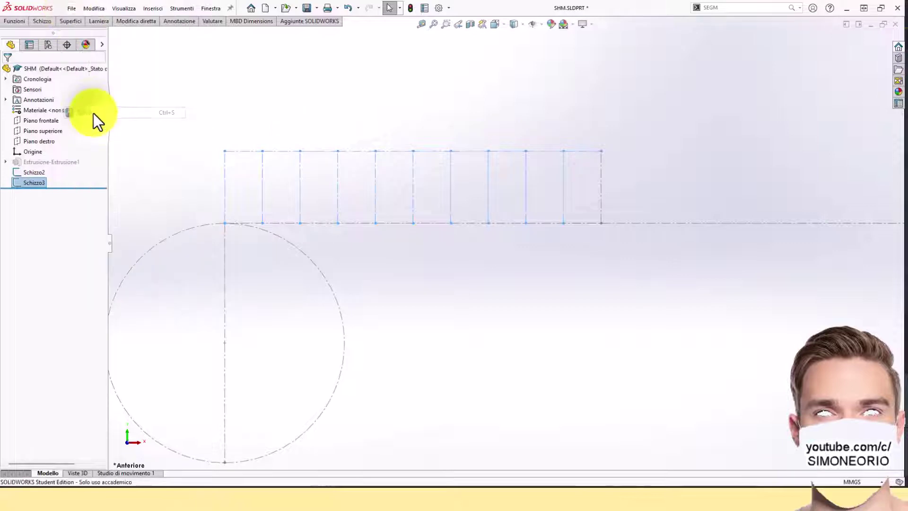
pyautogui.click(30, 183)
pyautogui.click(39, 156)
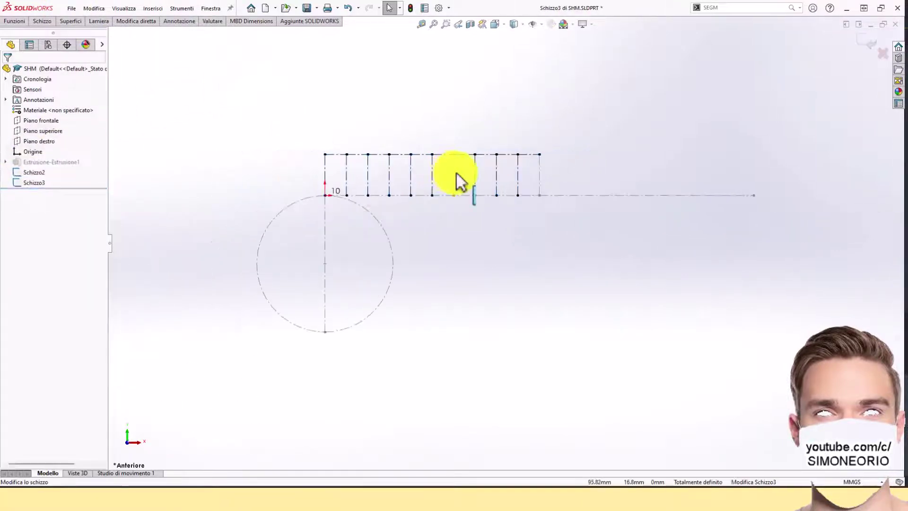
# Step: Draw a circle of 15 mm radius centred on the midpoint of the first vertical centreline and passing through its upper end
pyautogui.scroll(4, 442, 179)
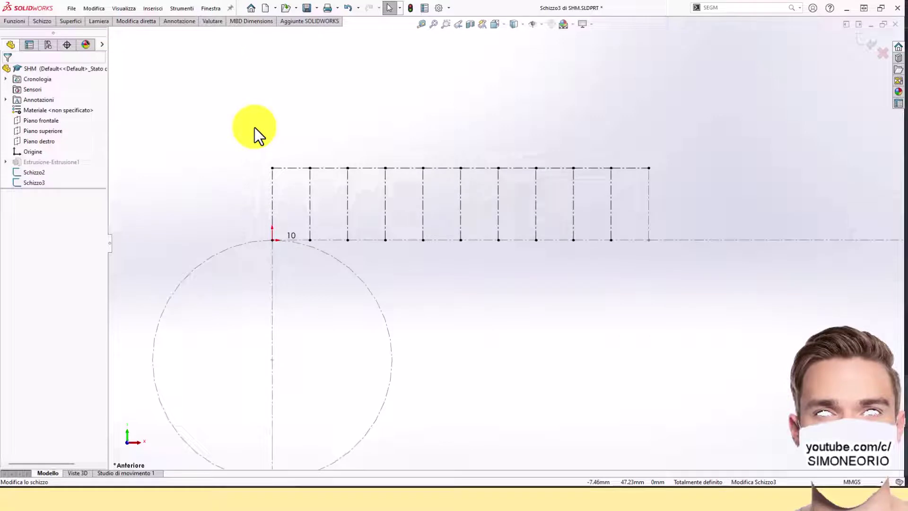
pyautogui.click(43, 22)
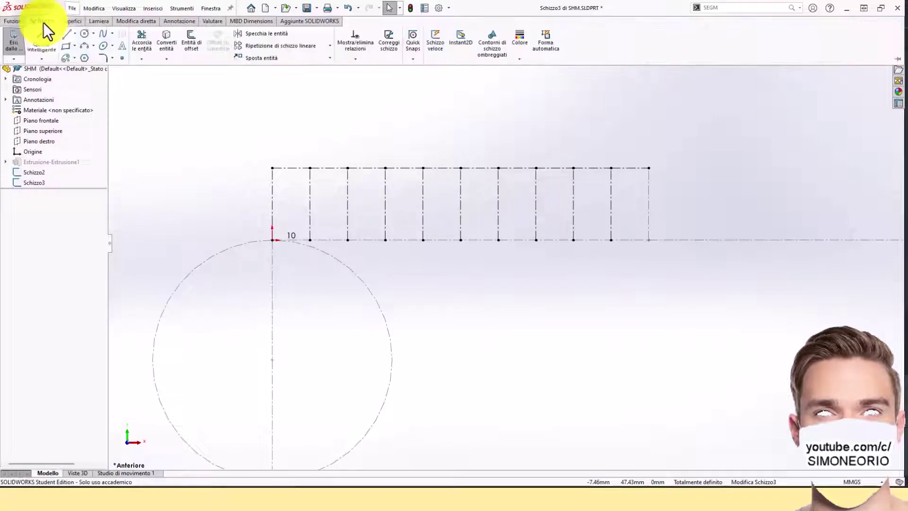
pyautogui.click(84, 34)
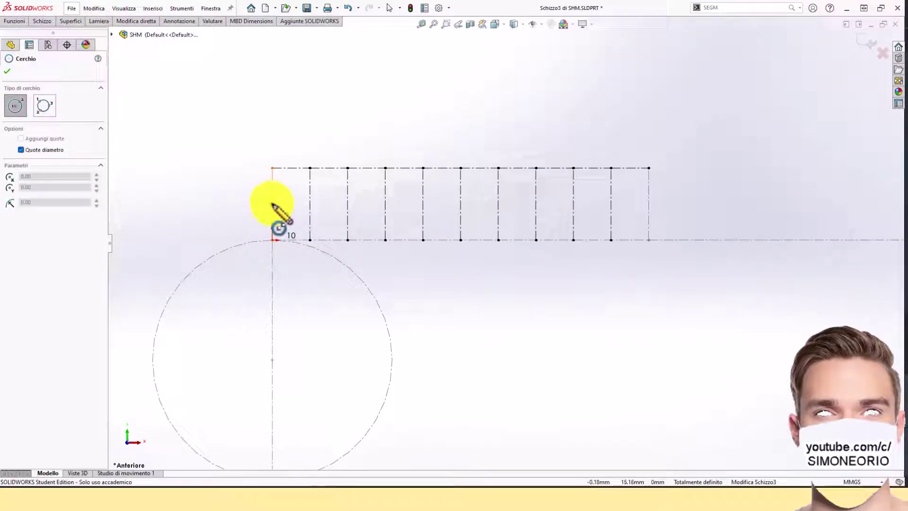
pyautogui.click(272, 205)
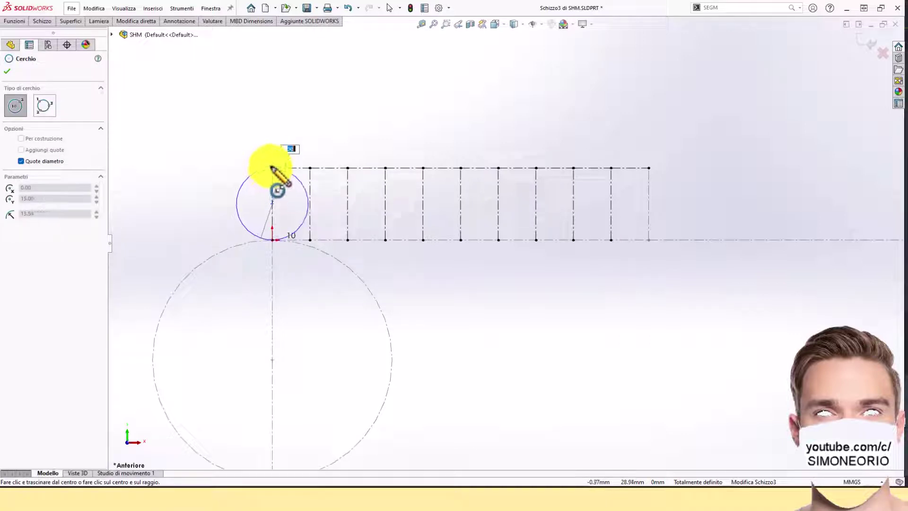
pyautogui.click(272, 168)
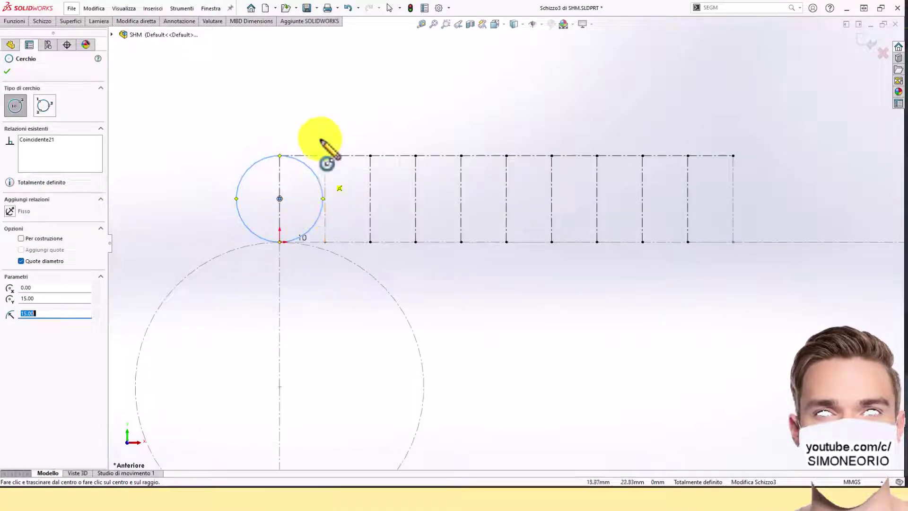
pyautogui.press('Escape')
# Step: Trim away the right half of the small circle and convert the remaining left half arc to construction geometry
pyautogui.scroll(-3, 322, 141)
pyautogui.scroll(-3, 357, 184)
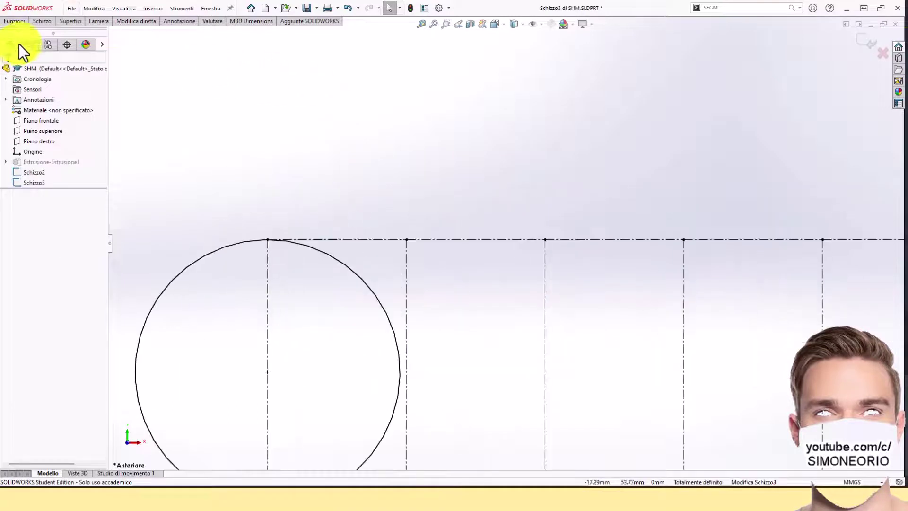
pyautogui.click(42, 21)
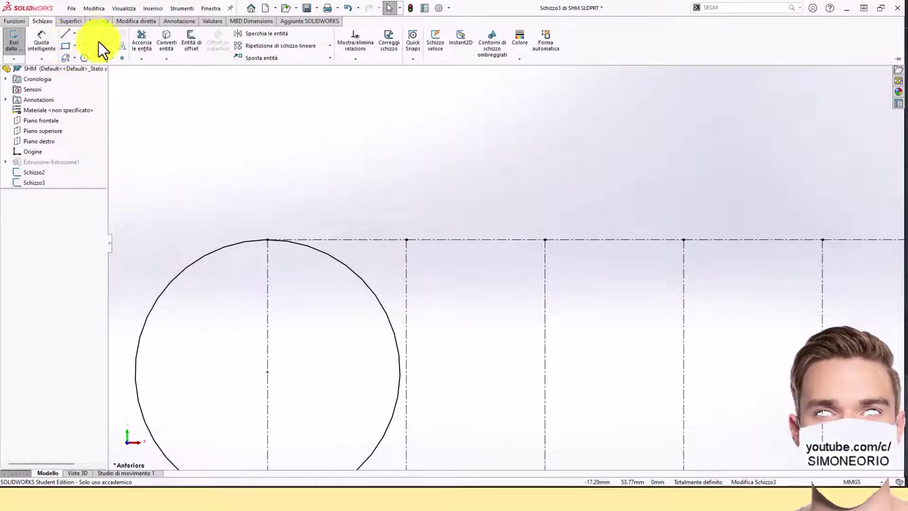
pyautogui.click(138, 39)
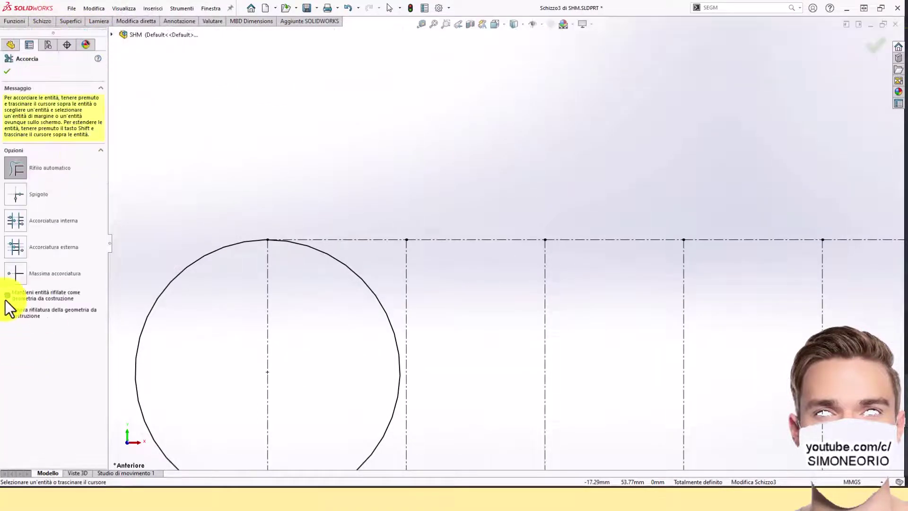
pyautogui.moveTo(391, 281); pyautogui.dragTo(332, 318)
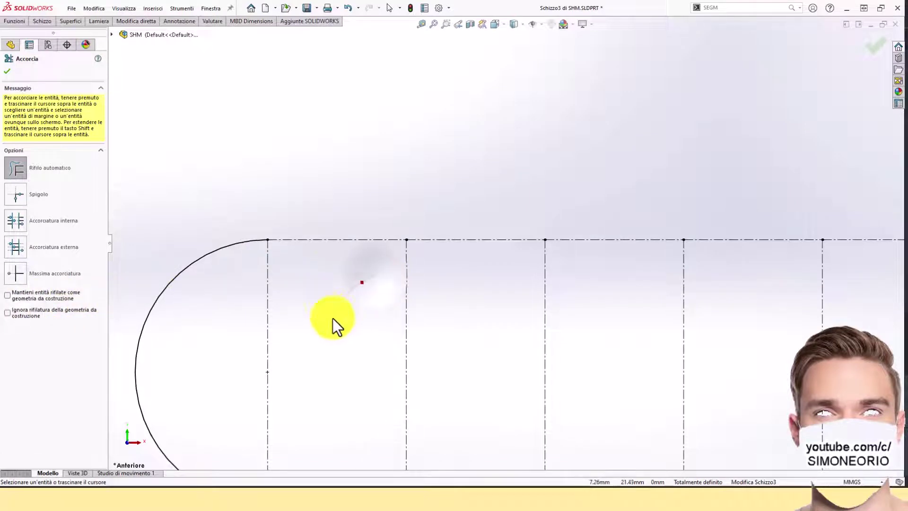
pyautogui.scroll(1, 529, 238)
pyautogui.press('Escape')
pyautogui.scroll(1, 285, 262)
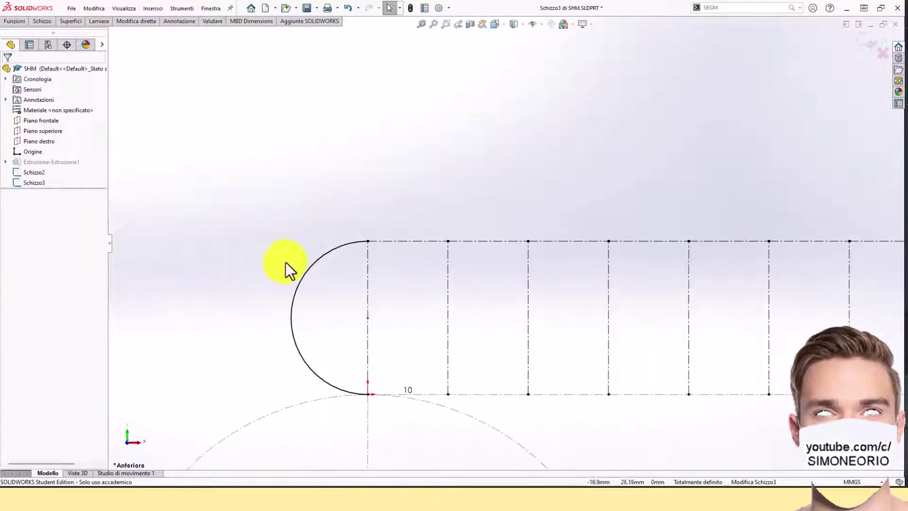
pyautogui.click(308, 270)
pyautogui.press('Escape')
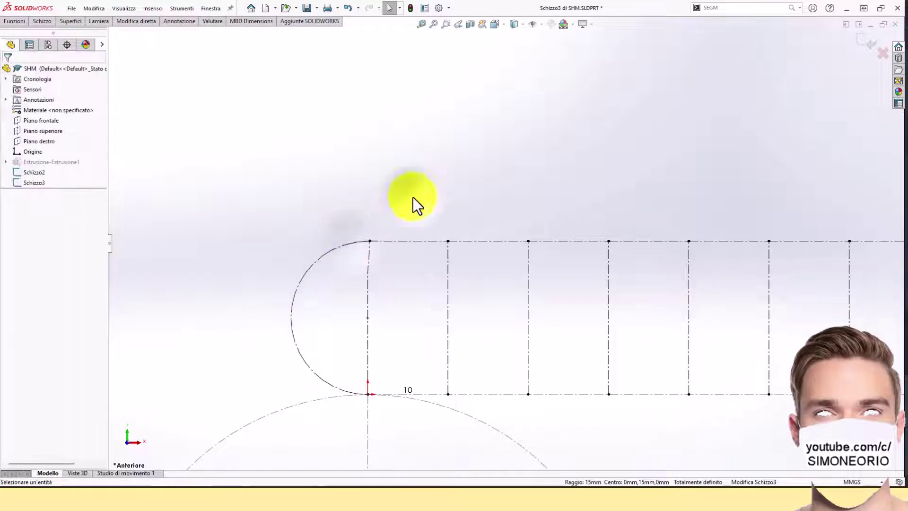
pyautogui.scroll(2, 505, 243)
pyautogui.scroll(1, 874, 263)
pyautogui.scroll(-3, 851, 277)
pyautogui.scroll(2, 557, 333)
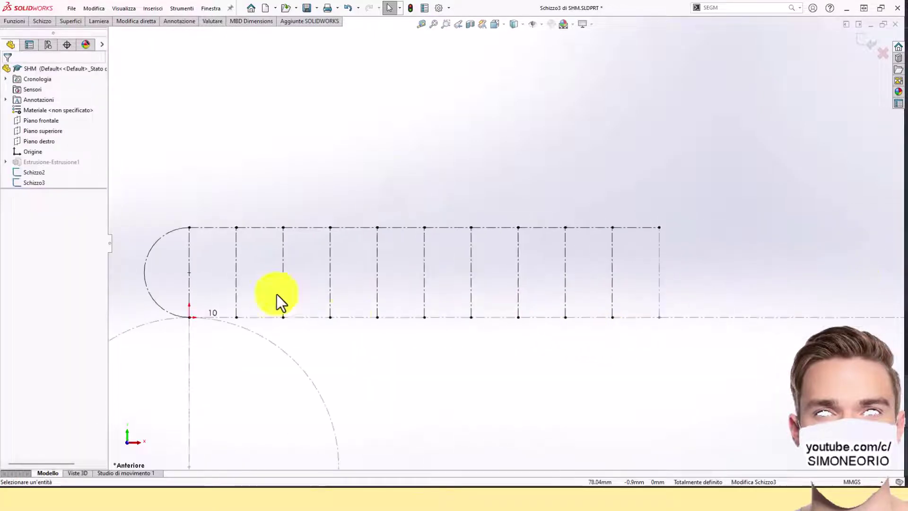
pyautogui.scroll(1, 165, 252)
pyautogui.scroll(-1, 191, 255)
pyautogui.scroll(-1, 281, 275)
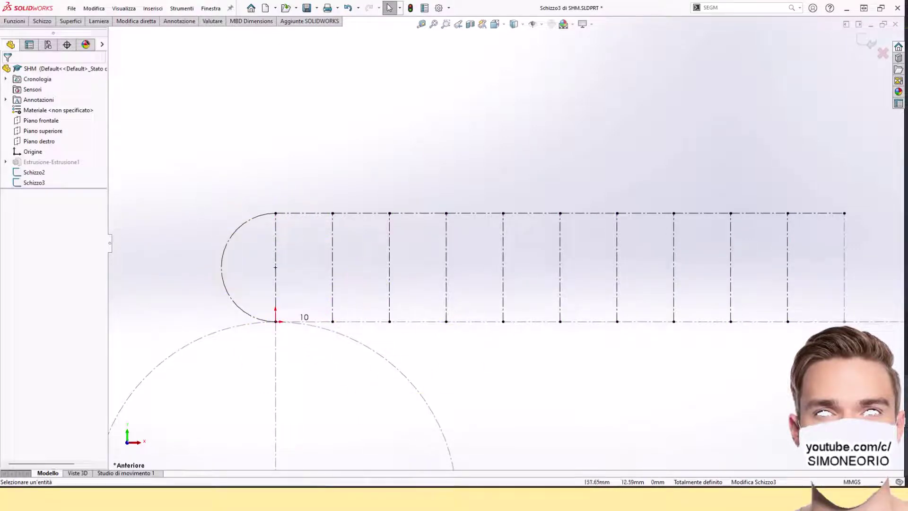
pyautogui.scroll(1, 776, 376)
pyautogui.press('z')
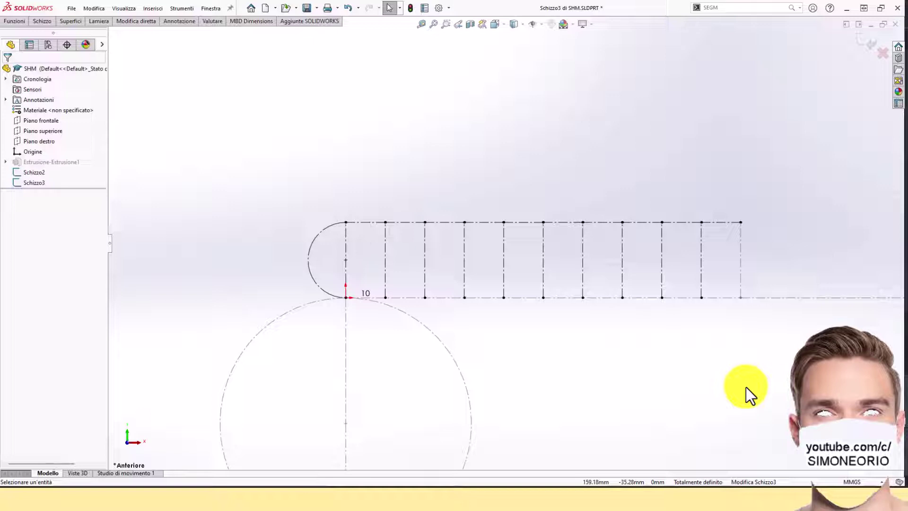
# Step: Draw a slanted centreline about 15 mm long from the half arc's centre to a point on the arc just left of the origin
pyautogui.click(46, 23)
pyautogui.click(72, 34)
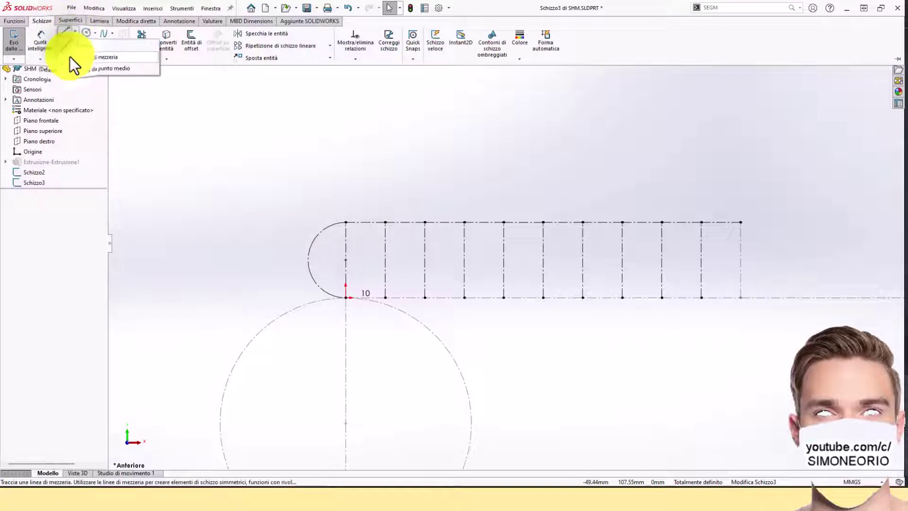
pyautogui.click(69, 55)
pyautogui.scroll(-4, 390, 318)
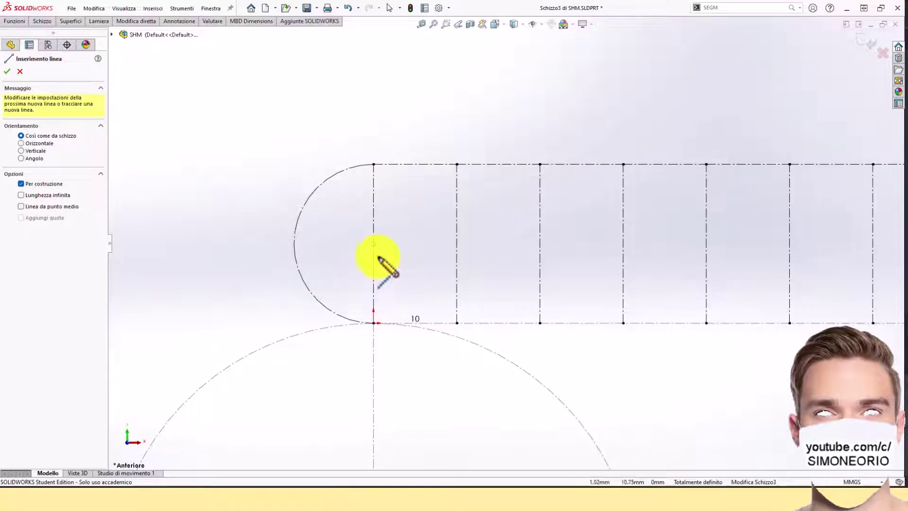
pyautogui.click(374, 244)
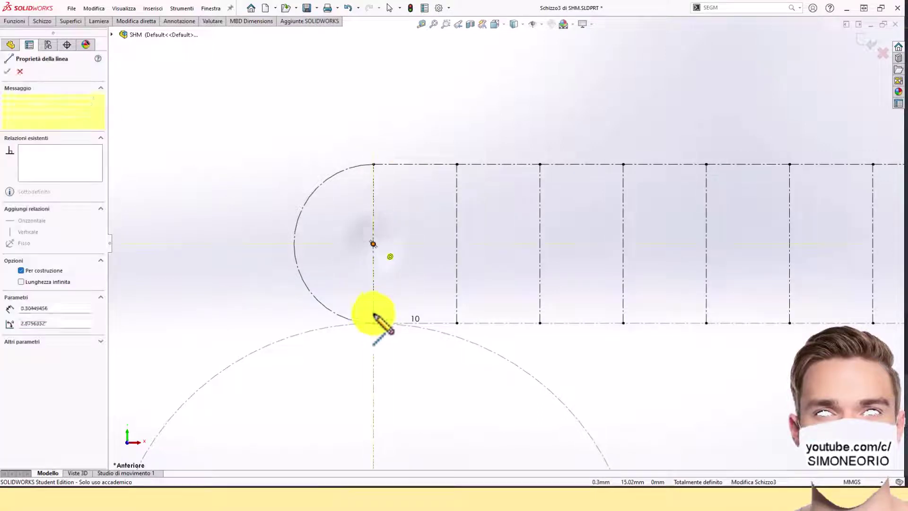
pyautogui.click(350, 319)
pyautogui.press('Escape')
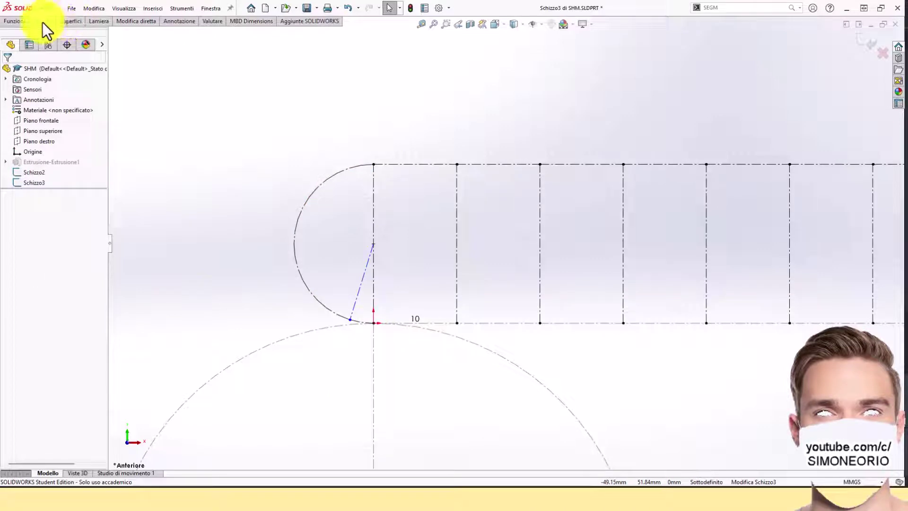
# Step: Dimension the angle between the slanted centreline and the first vertical centreline at 18°
pyautogui.click(42, 21)
pyautogui.click(357, 313)
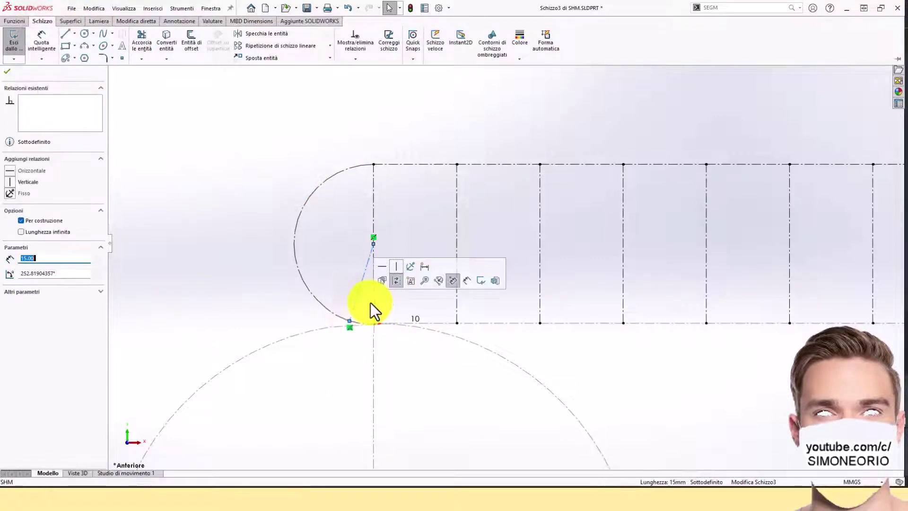
pyautogui.click(301, 274)
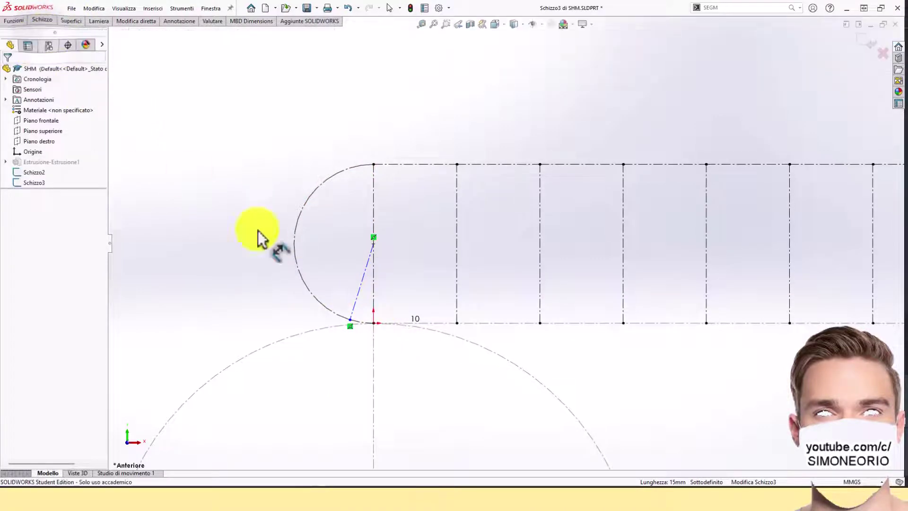
pyautogui.click(358, 299)
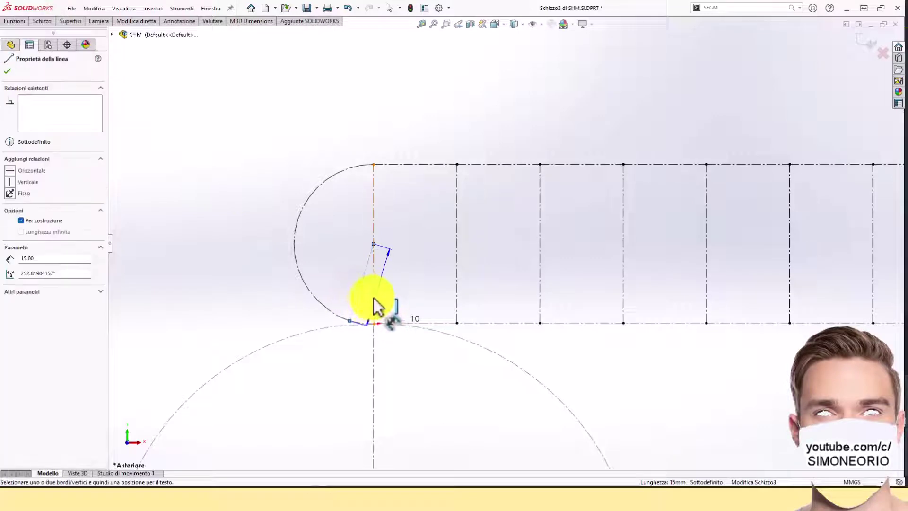
pyautogui.moveTo(373, 298); pyautogui.dragTo(375, 297)
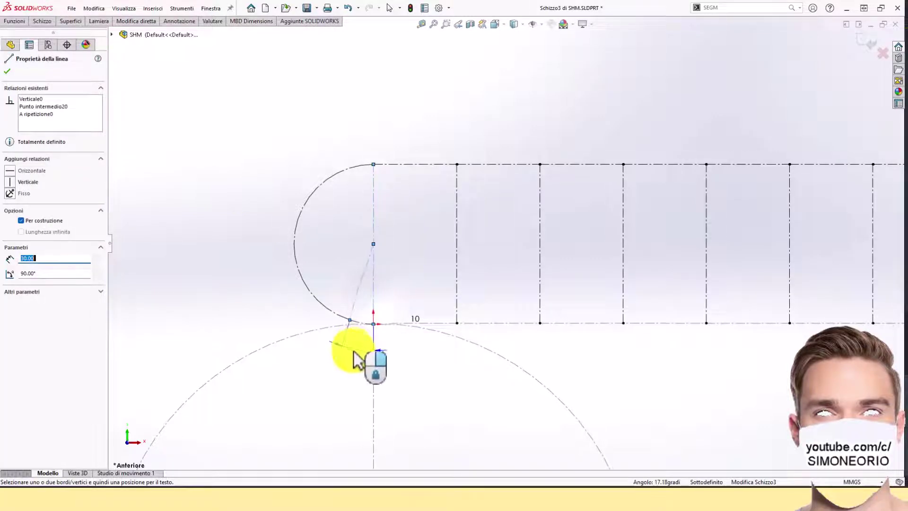
pyautogui.click(374, 360)
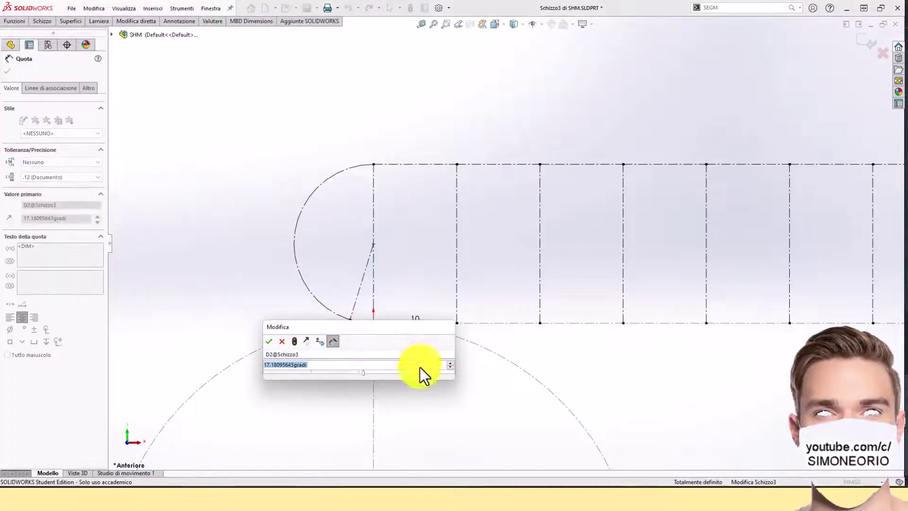
pyautogui.write('18')
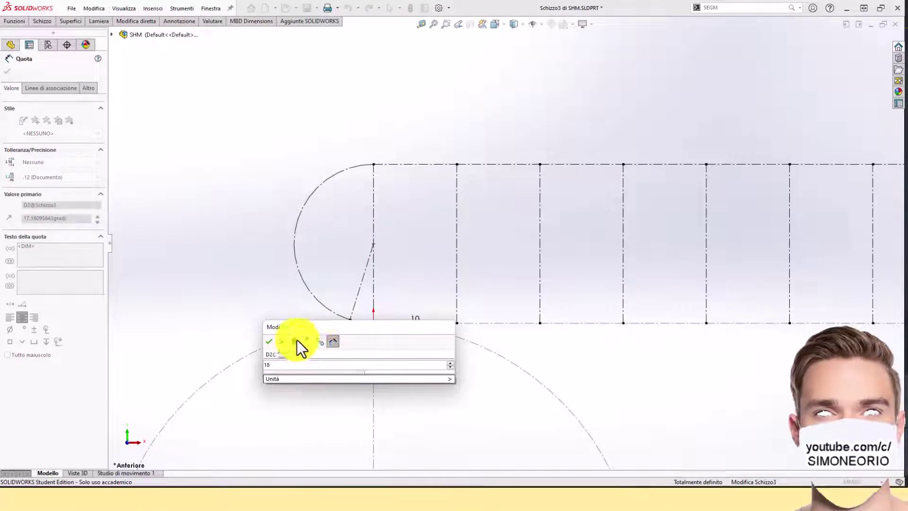
pyautogui.click(268, 341)
pyautogui.press('Escape')
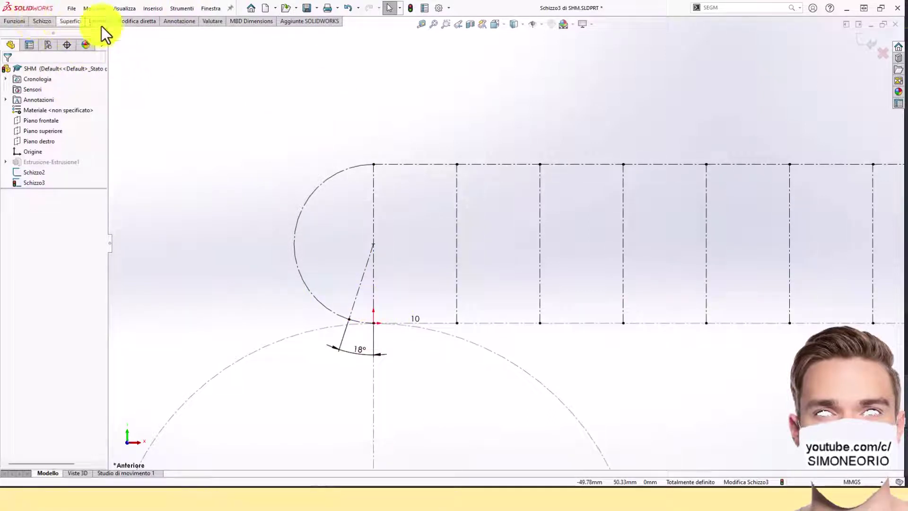
# Step: Set up a circular sketch pattern of the slanted centreline about the half arc's centre with 10 instances
pyautogui.click(44, 24)
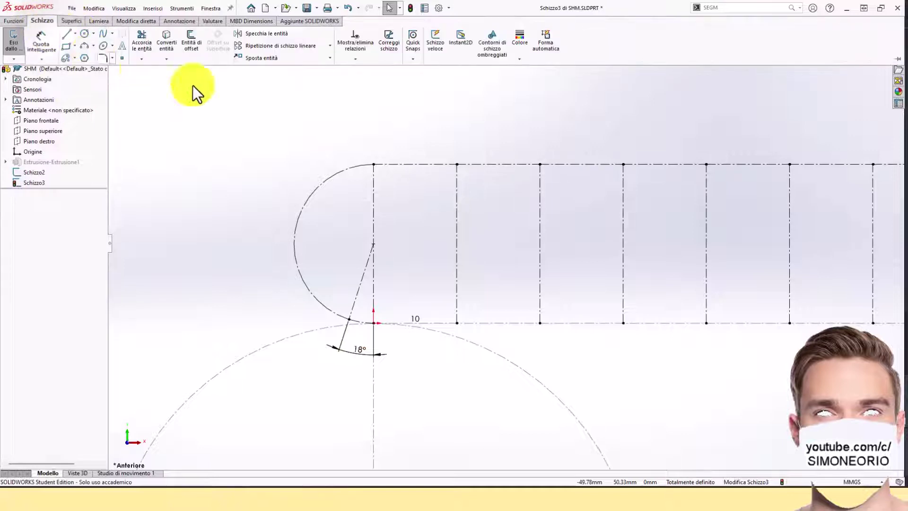
pyautogui.click(330, 46)
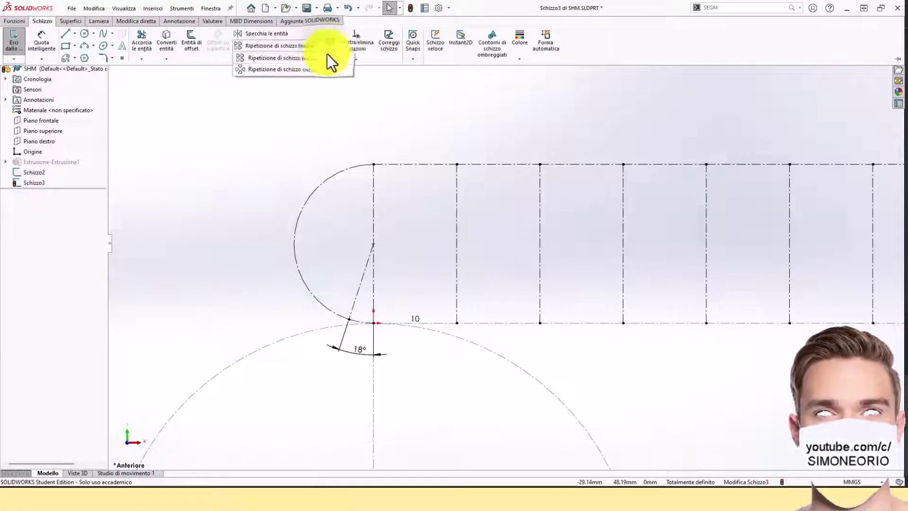
pyautogui.click(293, 69)
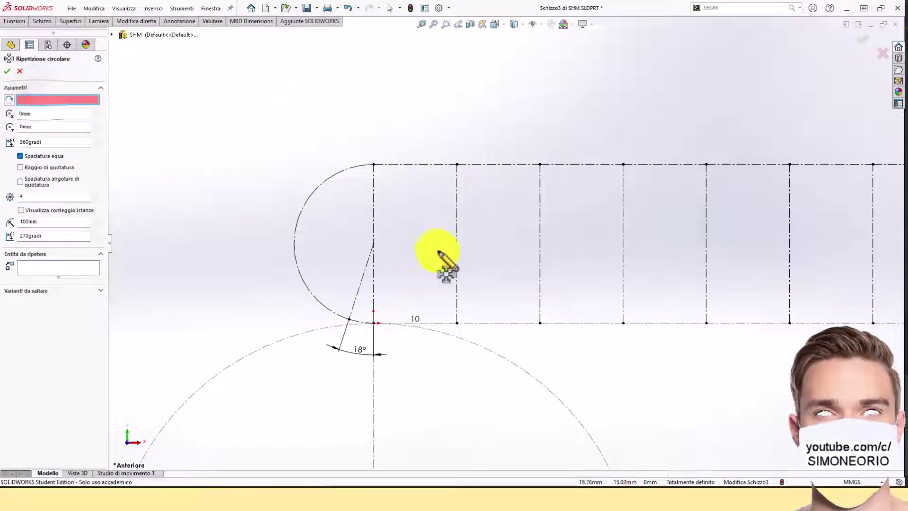
pyautogui.click(373, 245)
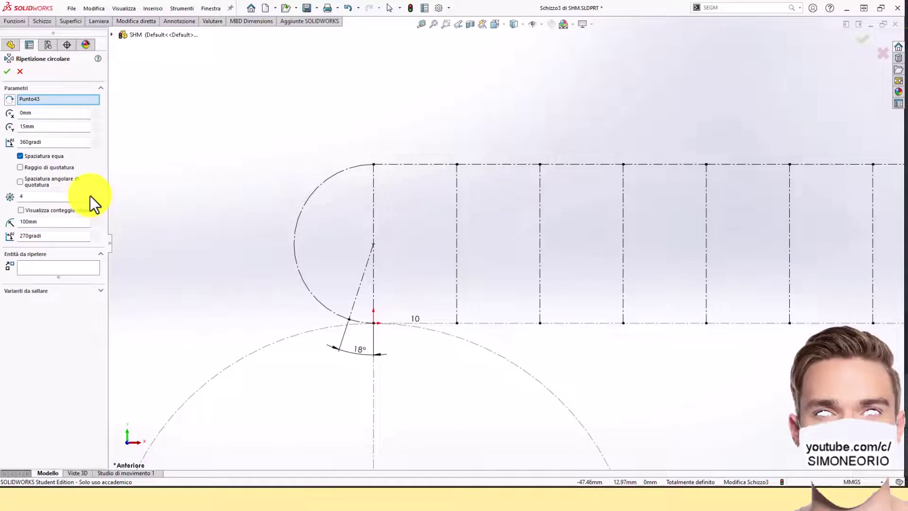
pyautogui.click(33, 200)
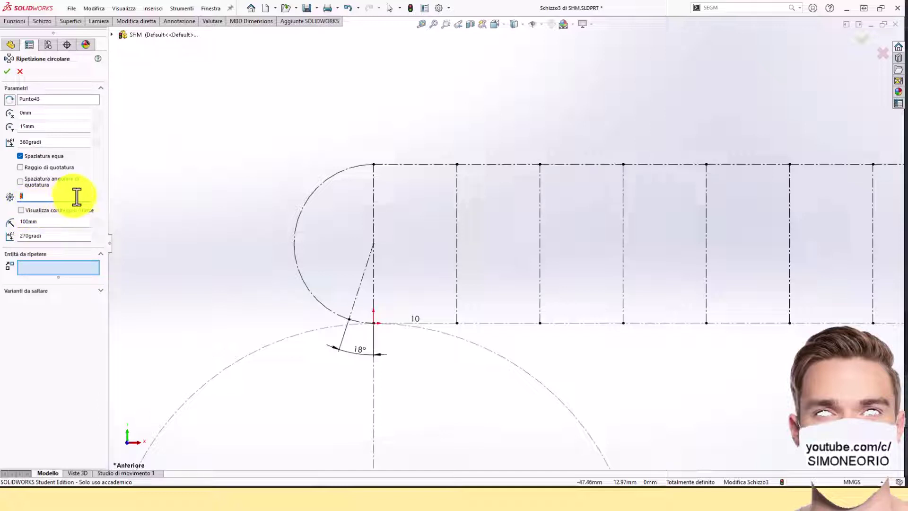
pyautogui.write('1')
pyautogui.write('10')
pyautogui.click(42, 269)
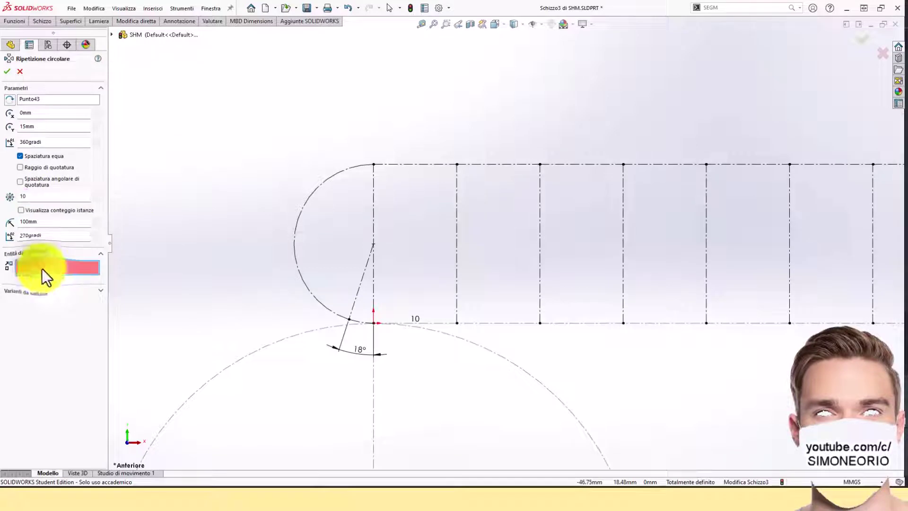
pyautogui.click(358, 296)
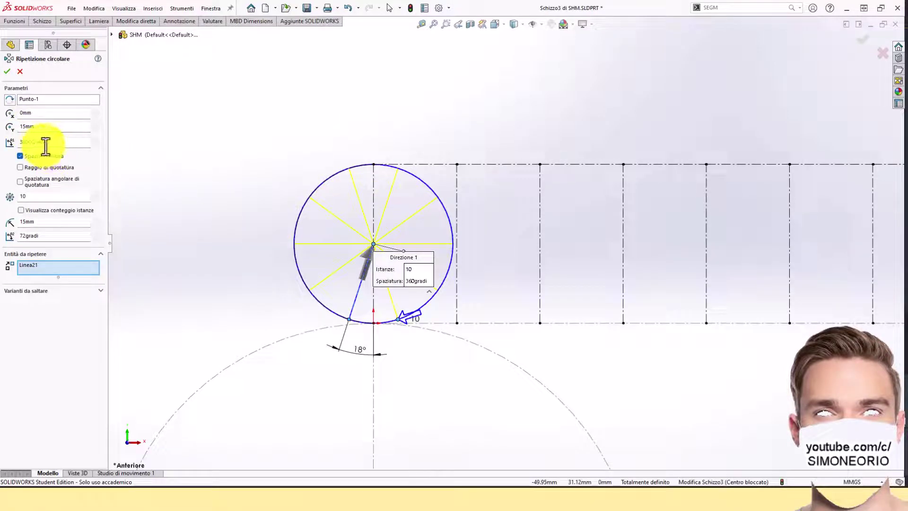
# Step: Set the circular pattern's total angle to 144° and its instance count to 9, and create the pattern
pyautogui.moveTo(54, 144); pyautogui.dragTo(2, 153)
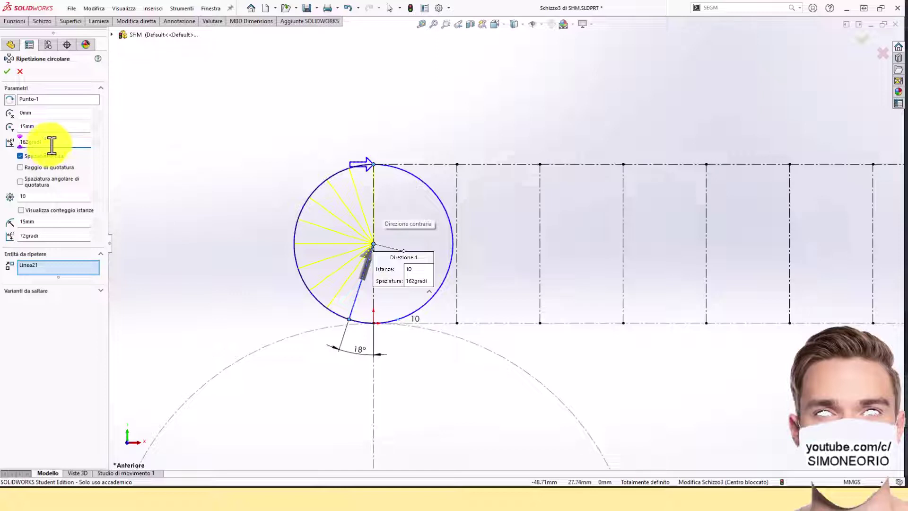
pyautogui.moveTo(45, 142); pyautogui.dragTo(8, 143)
pyautogui.press('BackSpace')
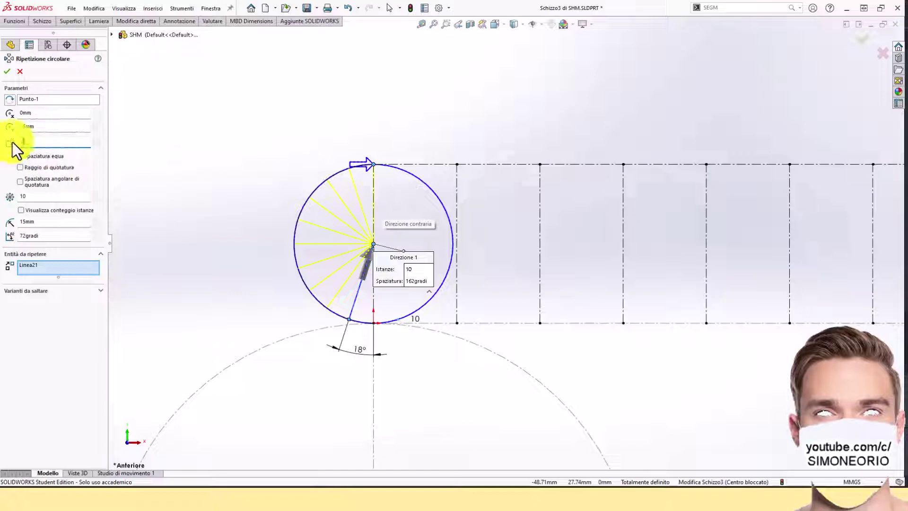
pyautogui.write('150')
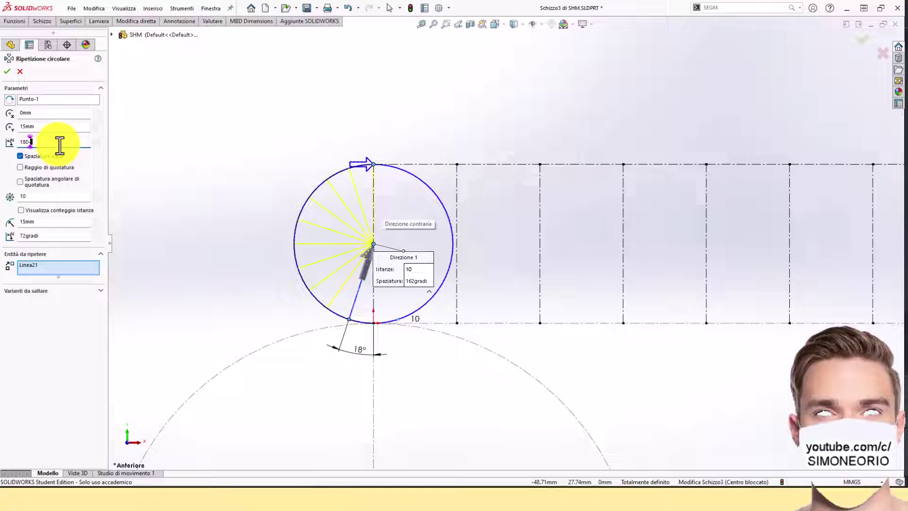
pyautogui.write('6')
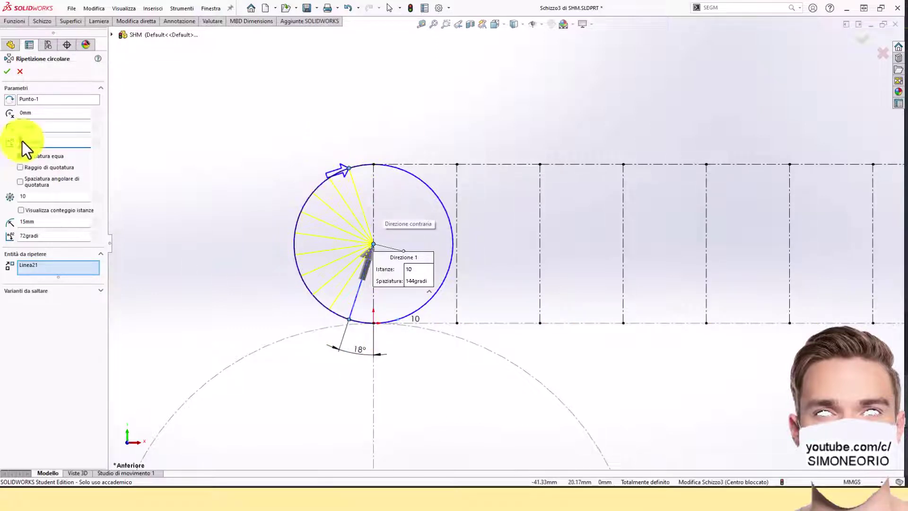
pyautogui.moveTo(30, 196); pyautogui.dragTo(3, 197)
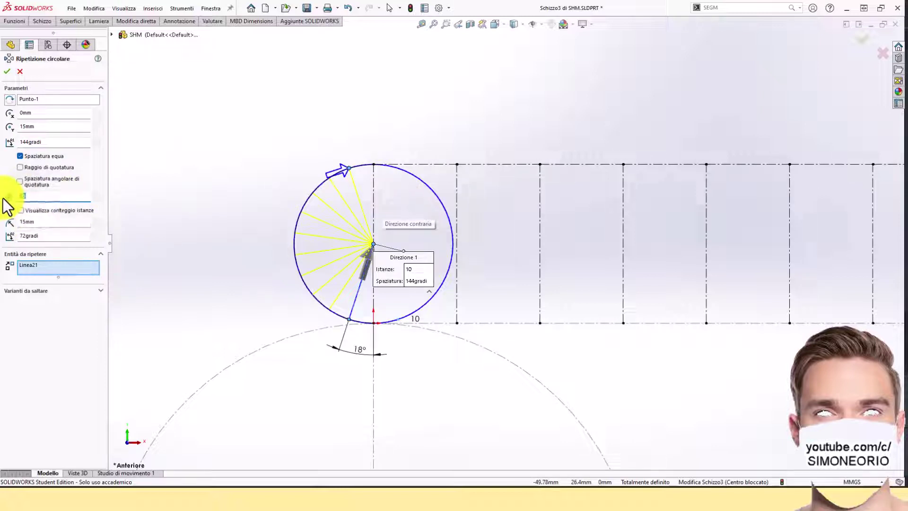
pyautogui.write('9')
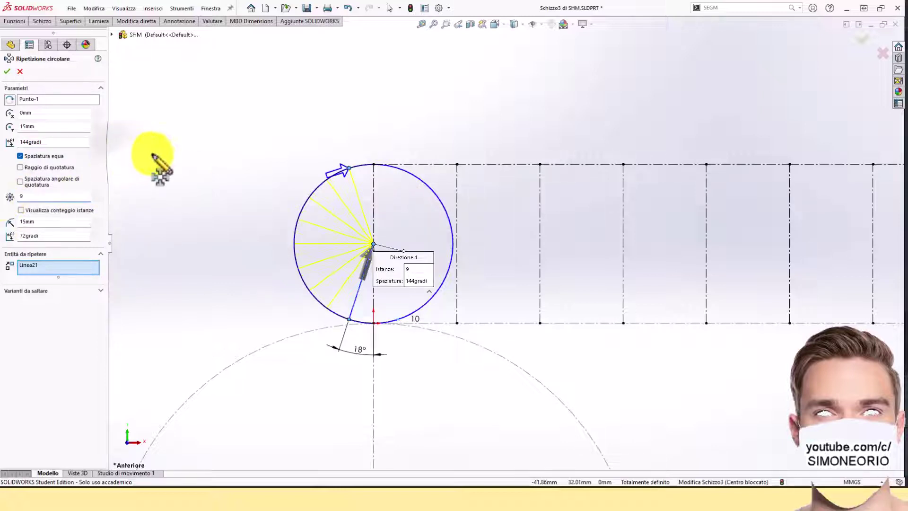
pyautogui.press('Return')
pyautogui.click(9, 70)
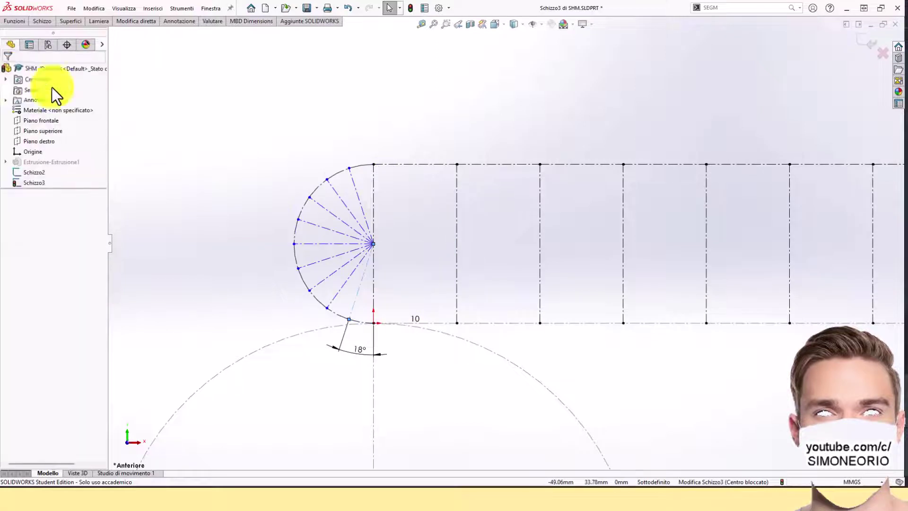
# Step: Move the uppermost spoke's outer endpoint slightly along the half arc to test whether the pattern is free
pyautogui.scroll(1, 420, 188)
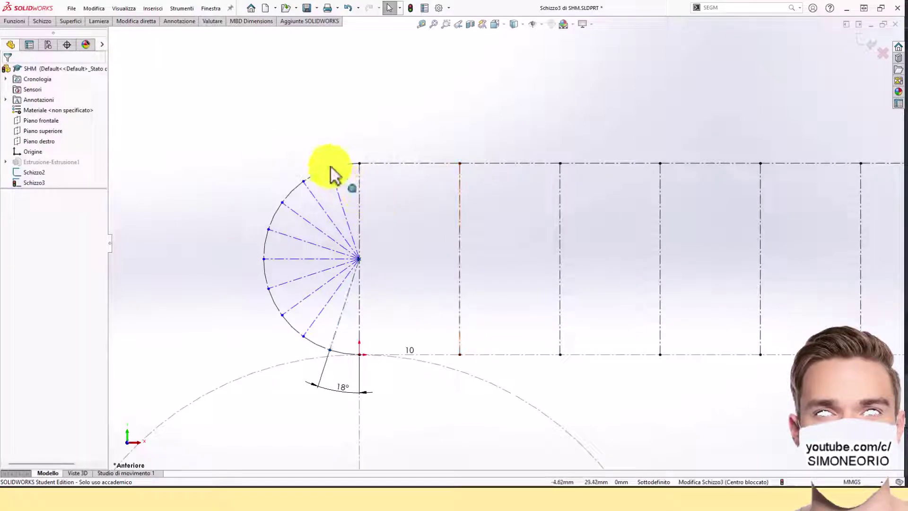
pyautogui.moveTo(330, 167)
pyautogui.mouseDown()
pyautogui.moveTo(345, 164)
pyautogui.moveTo(301, 178)
pyautogui.moveTo(328, 172)
pyautogui.moveTo(318, 172)
pyautogui.mouseUp()
pyautogui.click(172, 76)
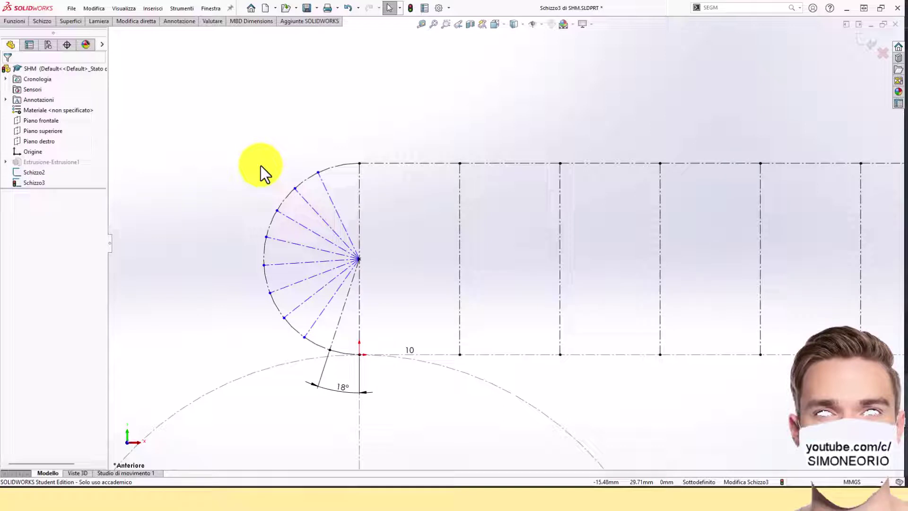
# Step: Dimension the angle between the uppermost spoke and the first vertical centreline at 18°
pyautogui.scroll(3, 783, 173)
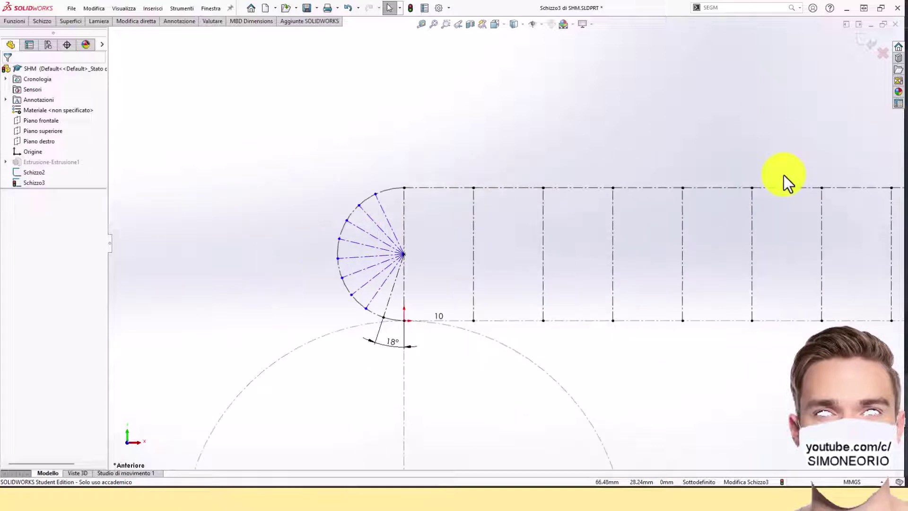
pyautogui.scroll(-3, 444, 175)
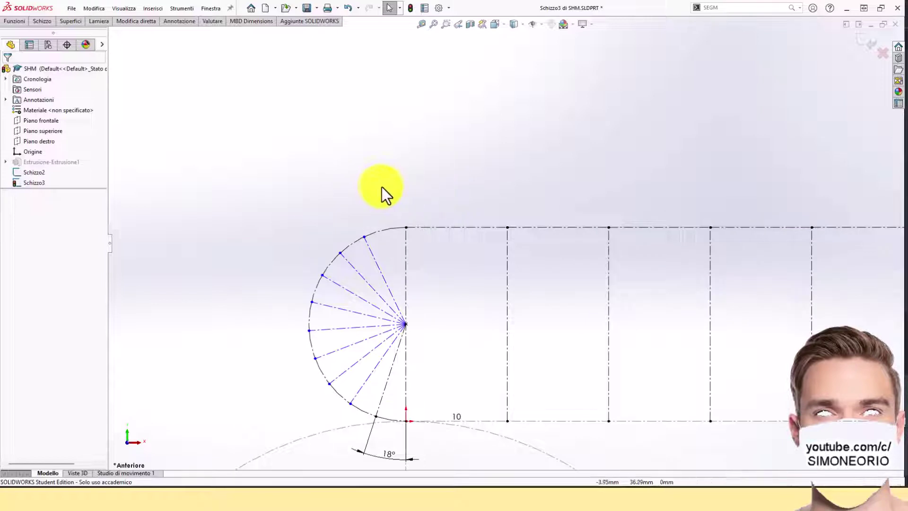
pyautogui.moveTo(381, 186); pyautogui.dragTo(381, 134, button='right')
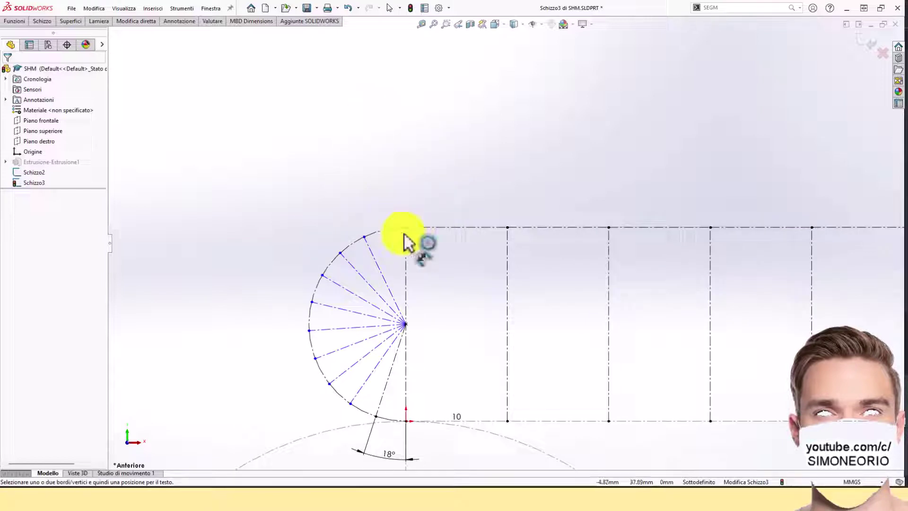
pyautogui.click(389, 290)
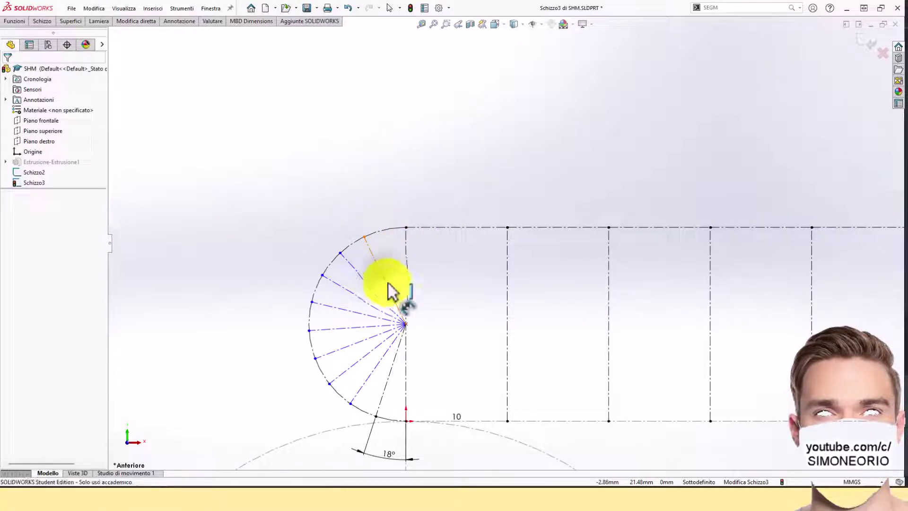
pyautogui.click(405, 289)
pyautogui.click(381, 209)
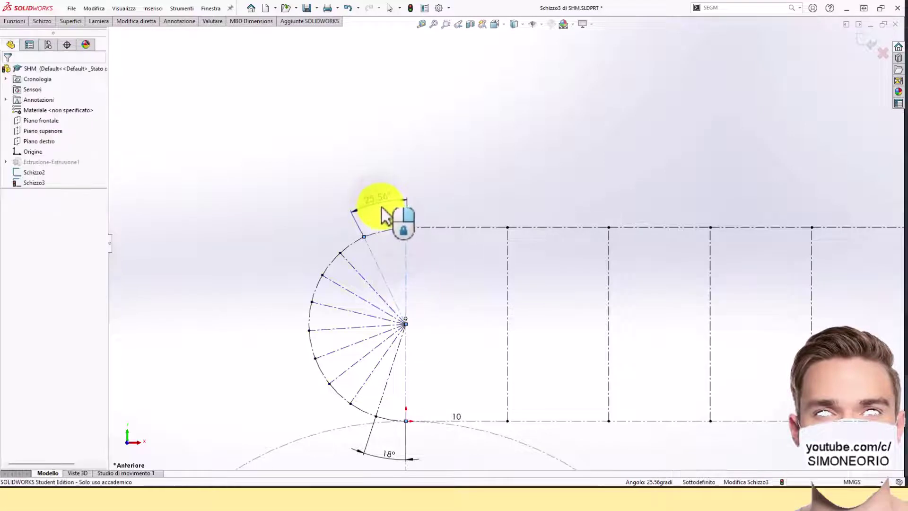
pyautogui.write('18')
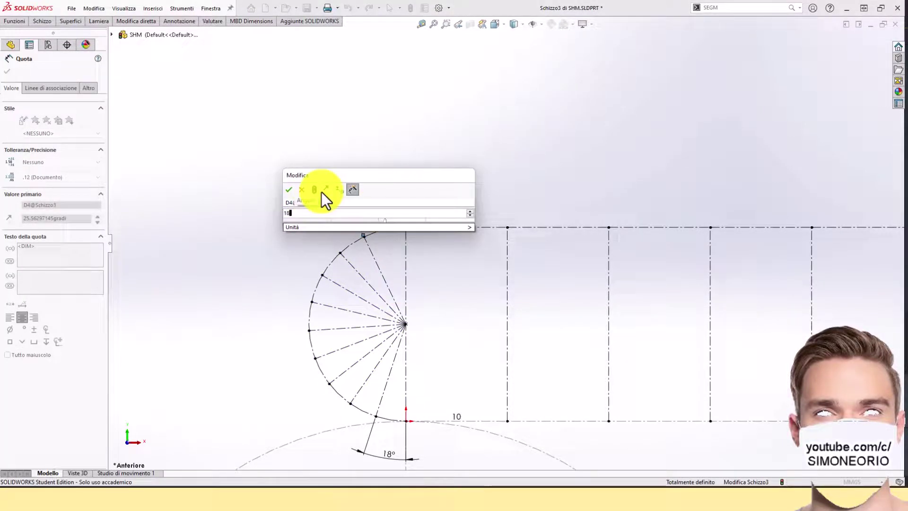
pyautogui.click(289, 189)
pyautogui.press('Escape')
# Step: Draw a horizontal centreline from the uppermost spoke's outer endpoint on the half arc to the last vertical centreline
pyautogui.scroll(7, 719, 330)
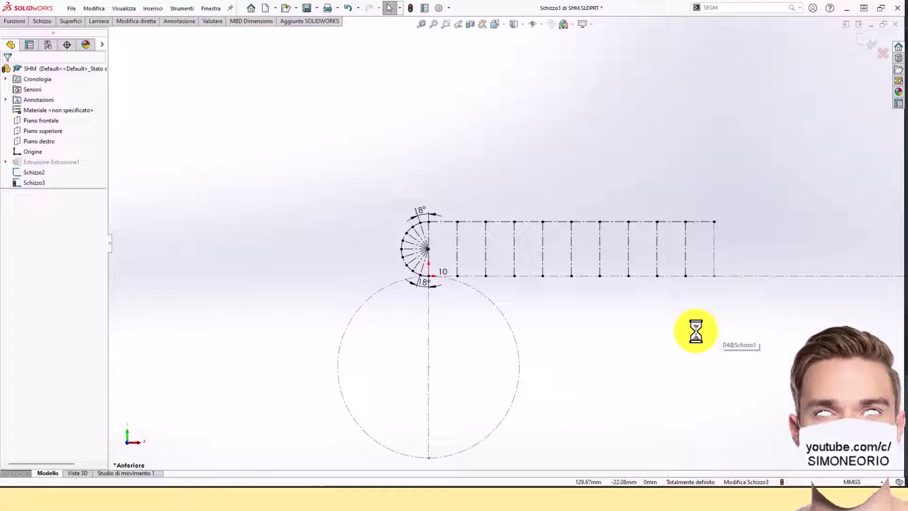
pyautogui.scroll(3, 614, 217)
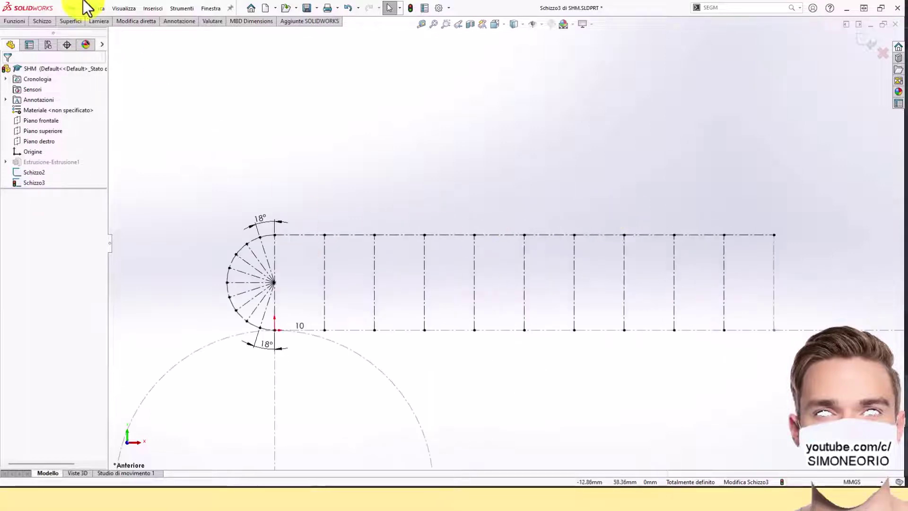
pyautogui.click(44, 18)
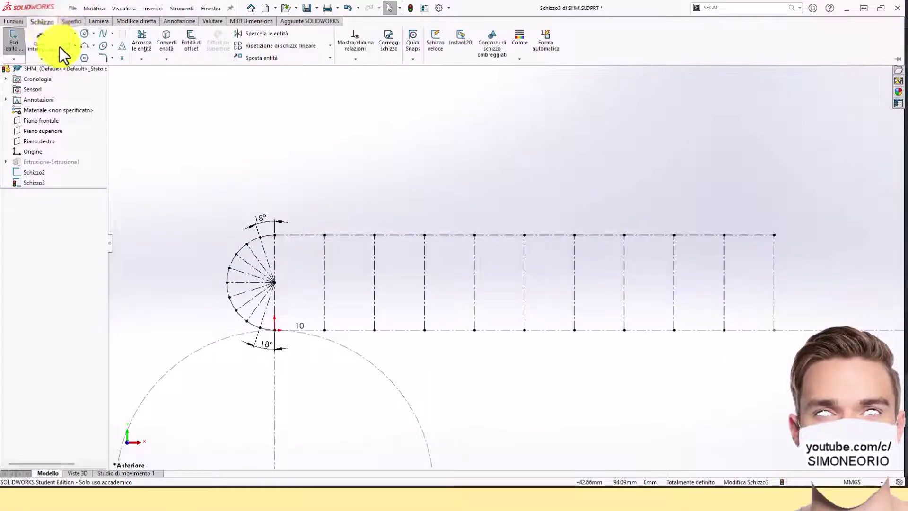
pyautogui.click(75, 36)
pyautogui.click(72, 56)
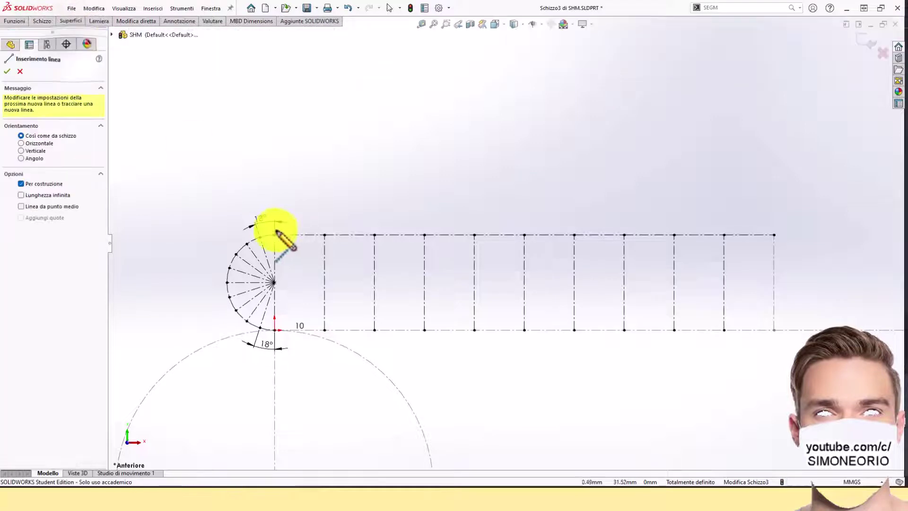
pyautogui.click(261, 237)
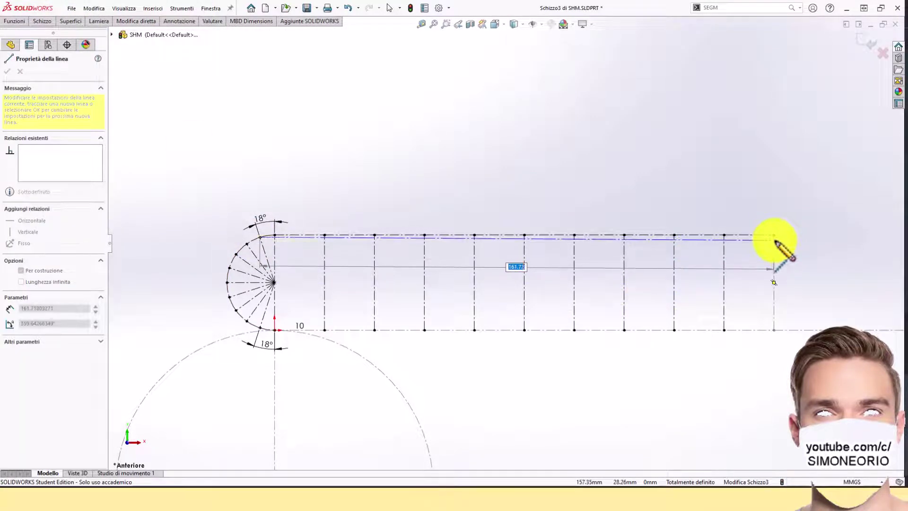
pyautogui.scroll(-3, 776, 241)
pyautogui.scroll(1, 729, 243)
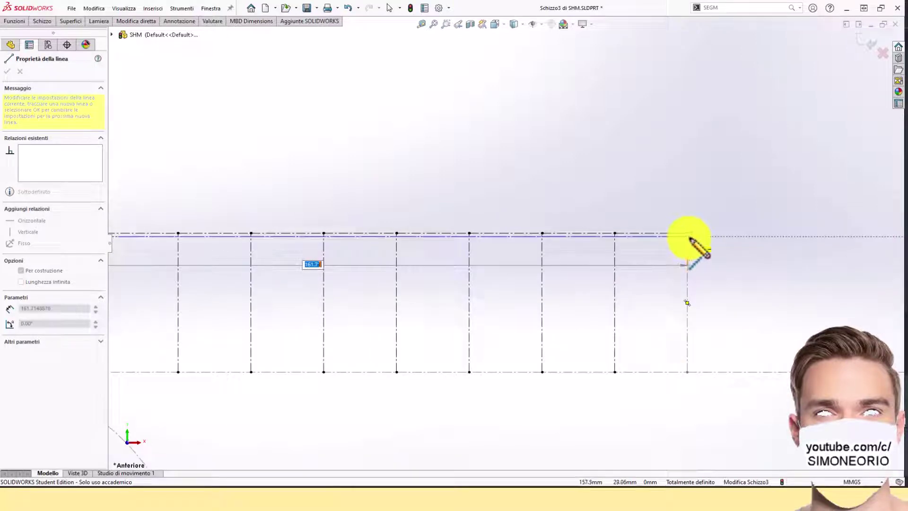
pyautogui.click(686, 234)
pyautogui.scroll(-6, 581, 255)
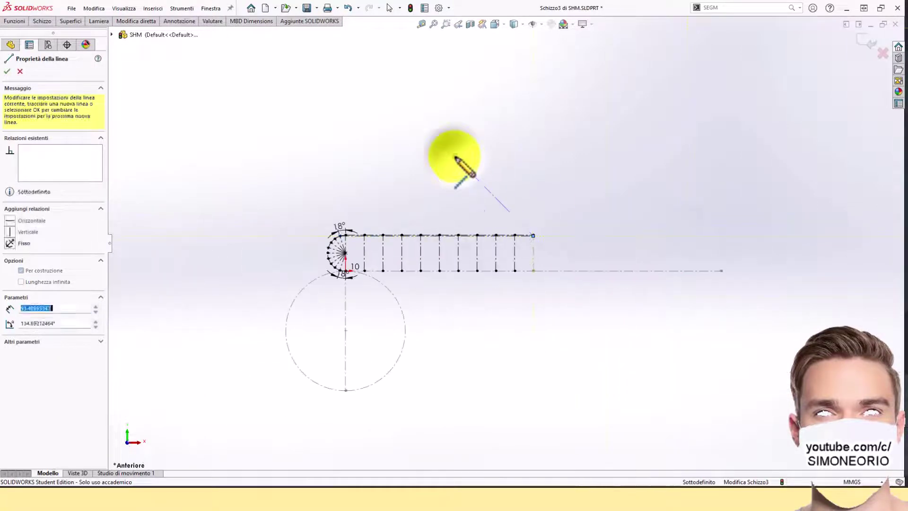
pyautogui.press('Escape')
# Step: Draw a horizontal centreline from the second spoke's outer endpoint, counted from the arc's upper end, to the last vertical centreline
pyautogui.scroll(4, 373, 256)
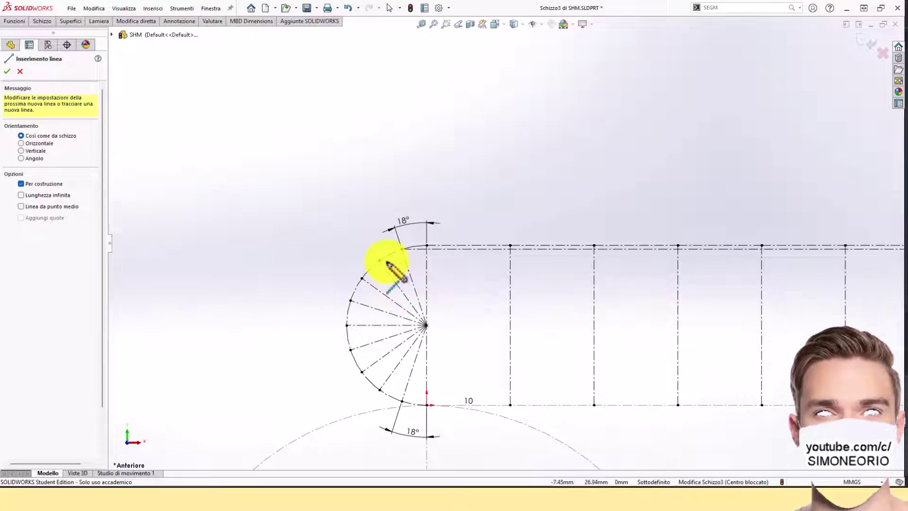
pyautogui.click(380, 259)
pyautogui.scroll(-5, 582, 283)
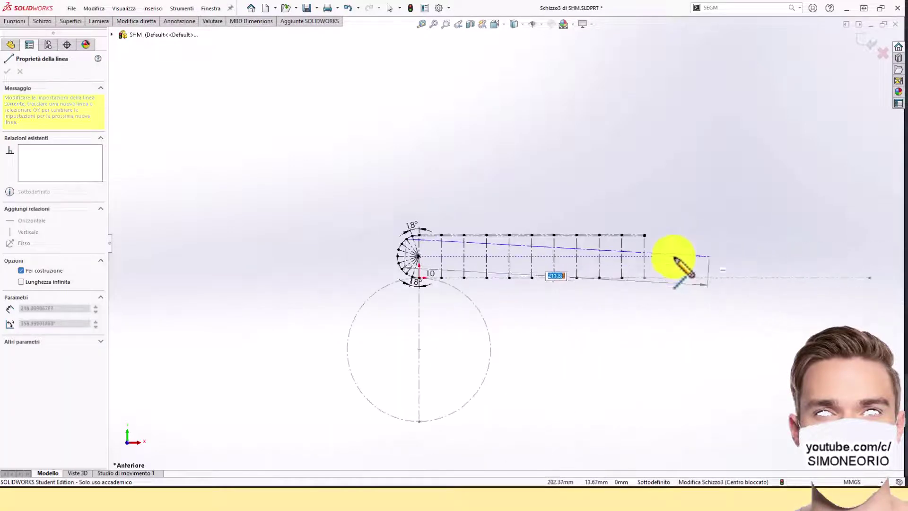
pyautogui.click(643, 235)
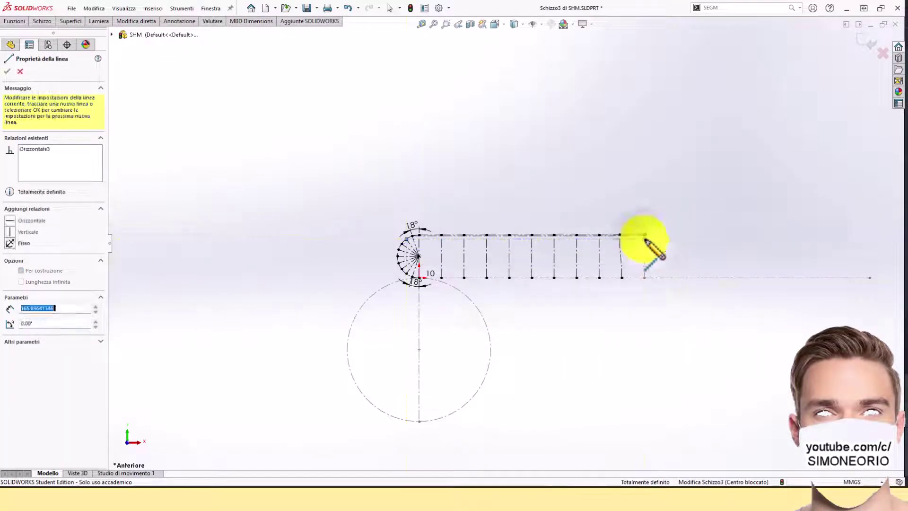
pyautogui.scroll(3, 631, 250)
pyautogui.press('Escape')
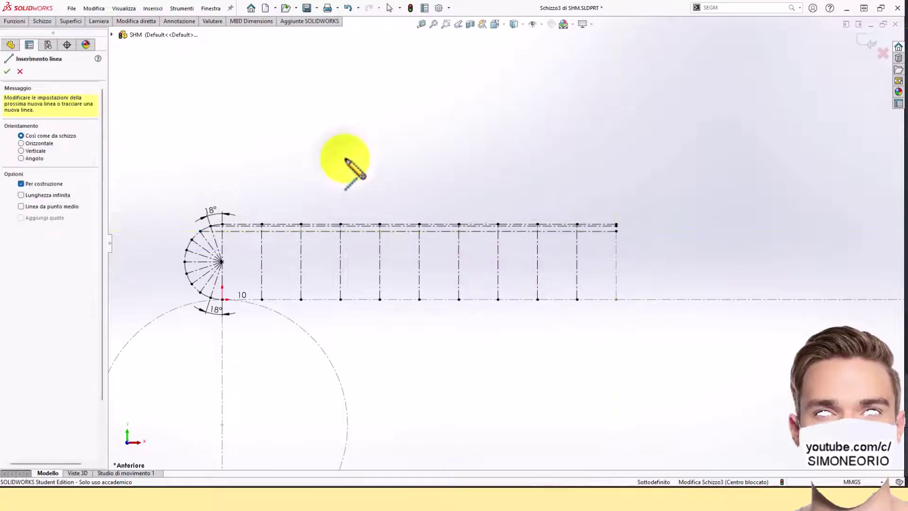
# Step: Draw a horizontal centreline from the third spoke's outer endpoint to the last vertical centreline
pyautogui.scroll(2, 406, 282)
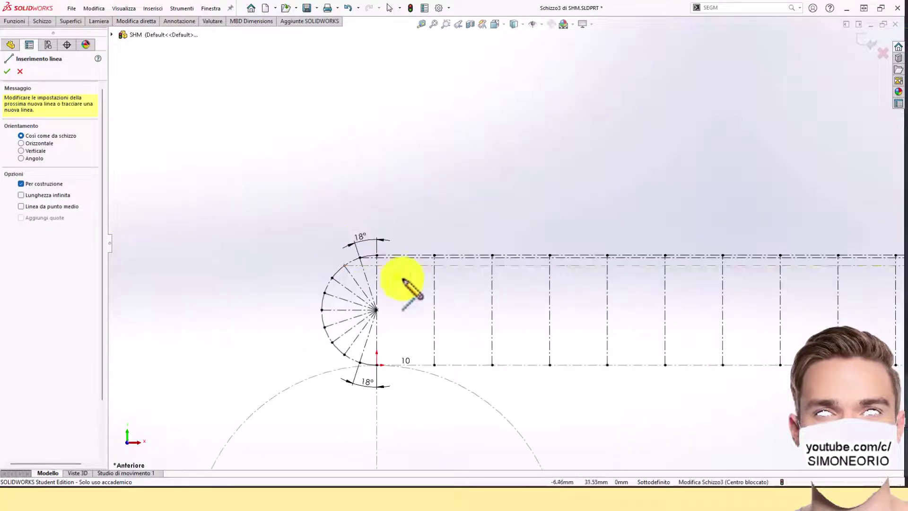
pyautogui.click(332, 278)
pyautogui.scroll(-3, 638, 310)
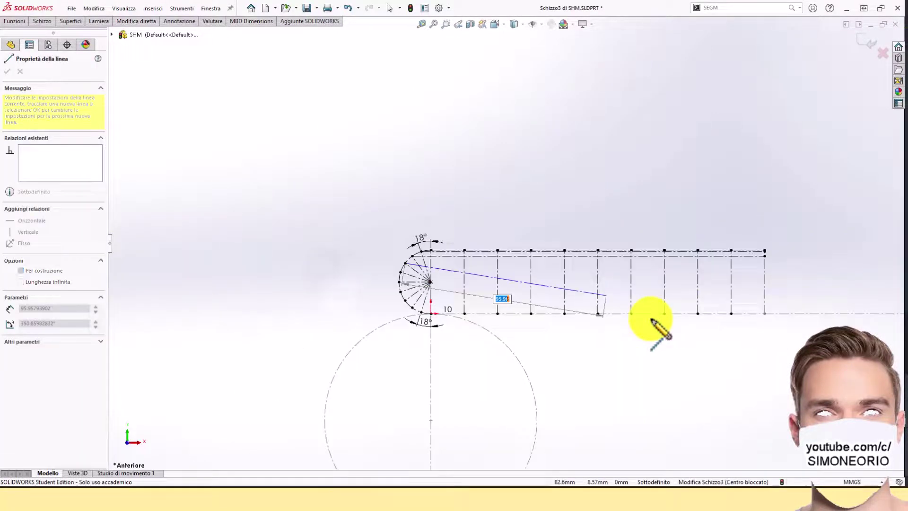
pyautogui.click(765, 262)
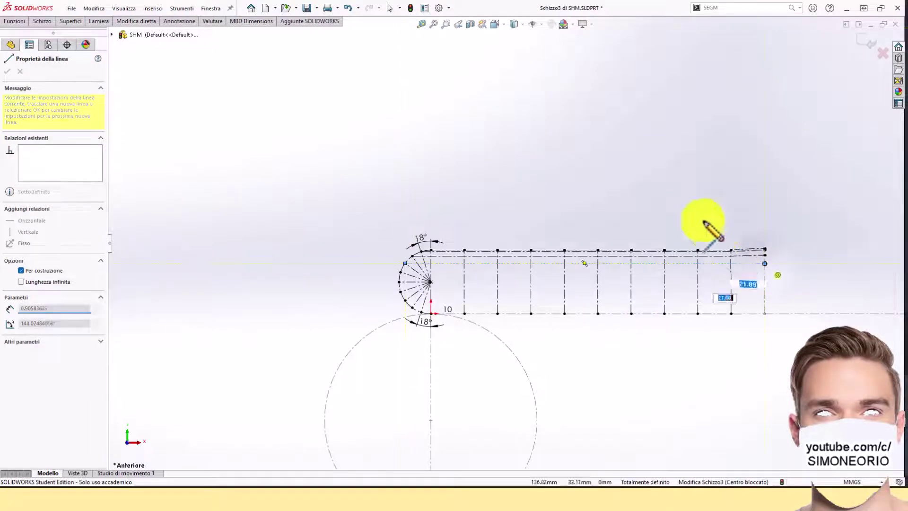
pyautogui.click(686, 207)
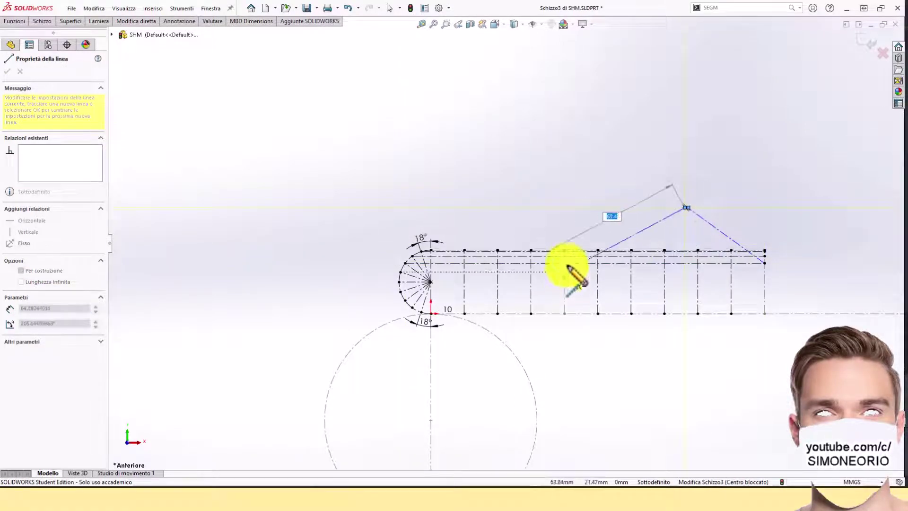
pyautogui.click(603, 225)
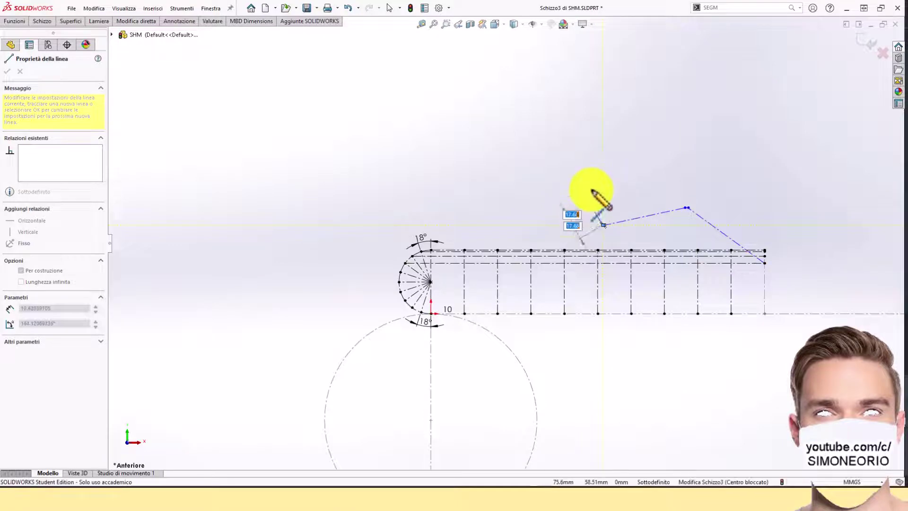
pyautogui.press('Escape')
pyautogui.scroll(-4, 548, 273)
pyautogui.moveTo(515, 100)
pyautogui.mouseDown()
pyautogui.moveTo(847, 162)
pyautogui.moveTo(821, 197)
pyautogui.mouseUp()
pyautogui.click(807, 197)
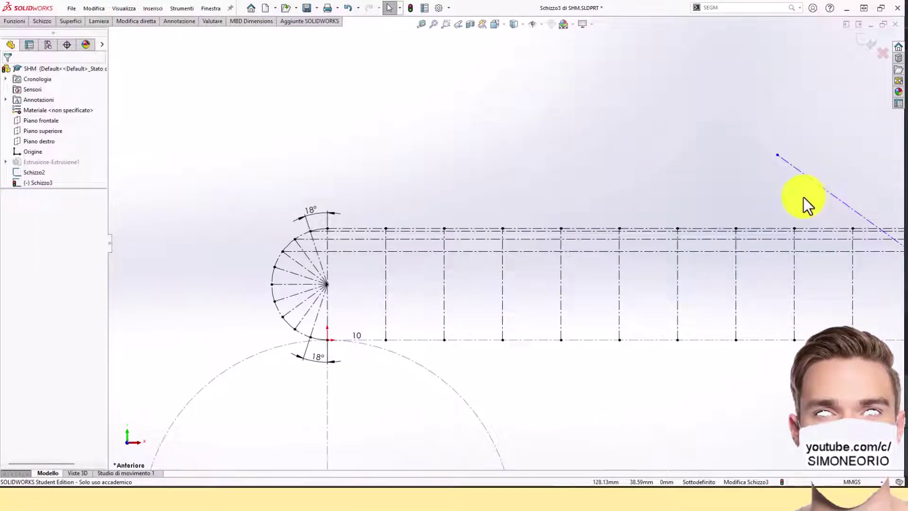
pyautogui.scroll(2, 600, 245)
pyautogui.click(566, 242)
pyautogui.press('Delete')
# Step: Draw a horizontal centreline from the fourth spoke's outer endpoint to the last vertical centreline
pyautogui.scroll(-3, 179, 273)
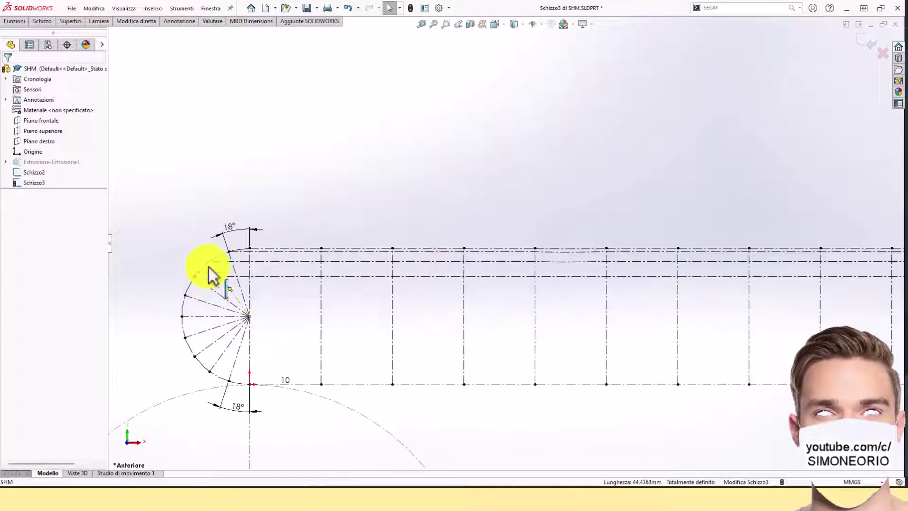
pyautogui.click(43, 22)
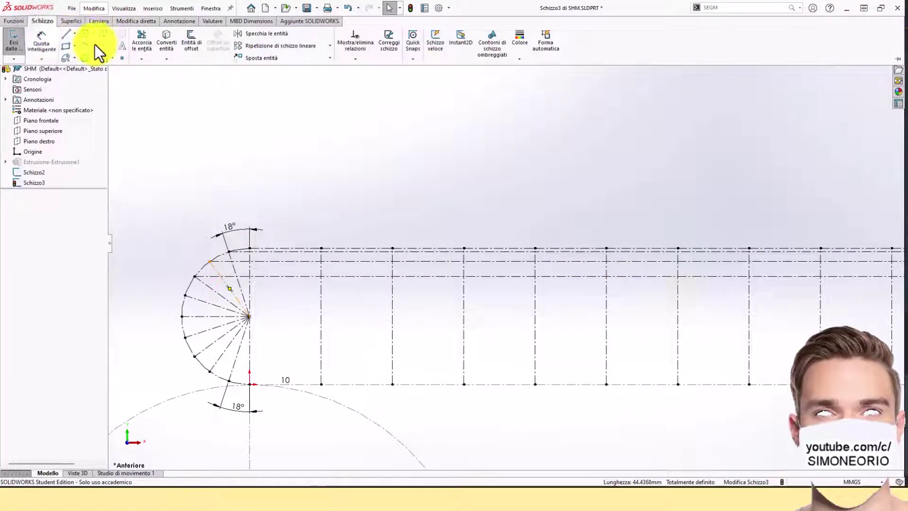
pyautogui.click(74, 34)
pyautogui.click(94, 56)
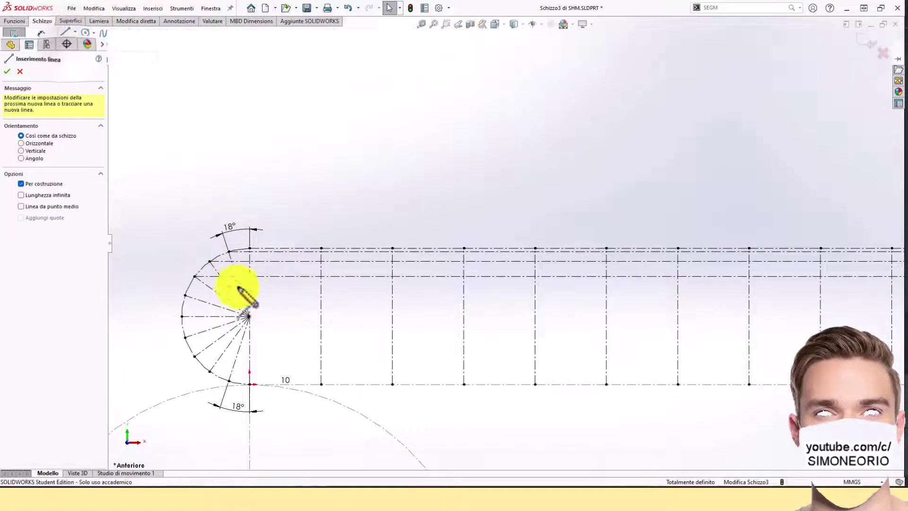
pyautogui.click(185, 295)
pyautogui.scroll(2, 642, 298)
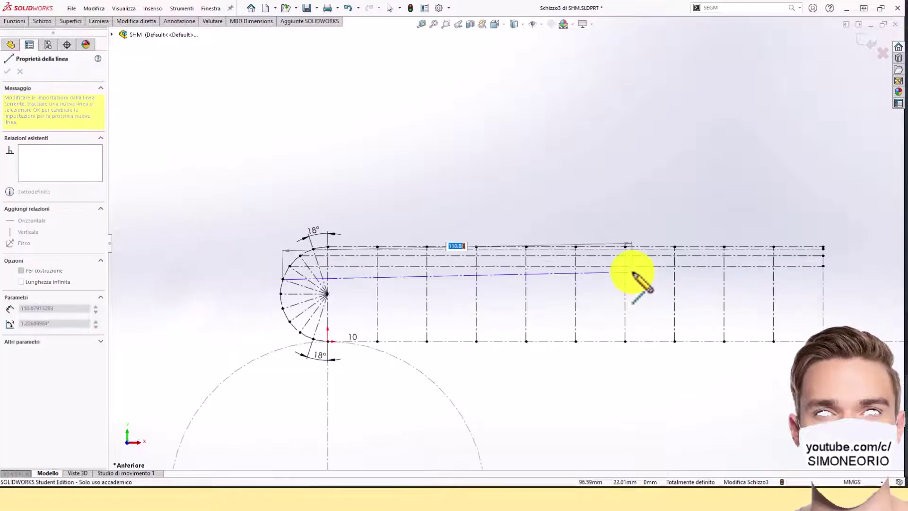
pyautogui.click(823, 279)
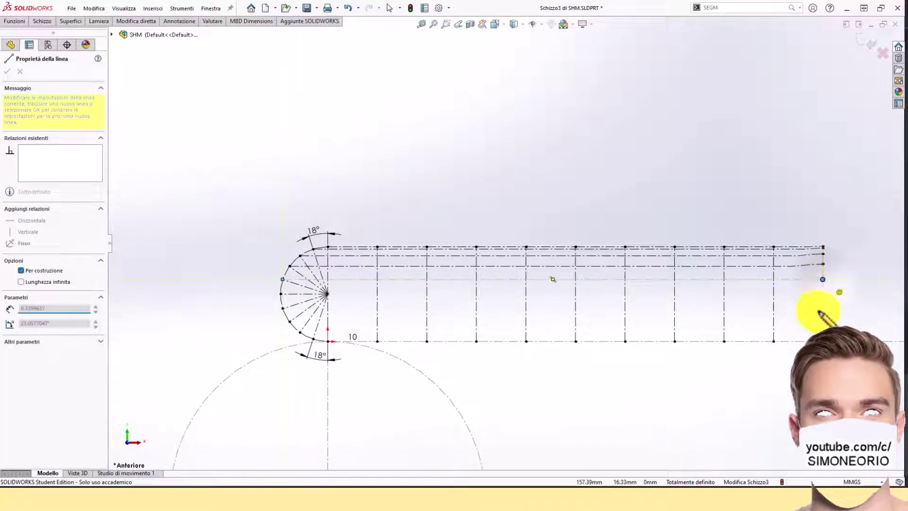
pyautogui.press('Escape')
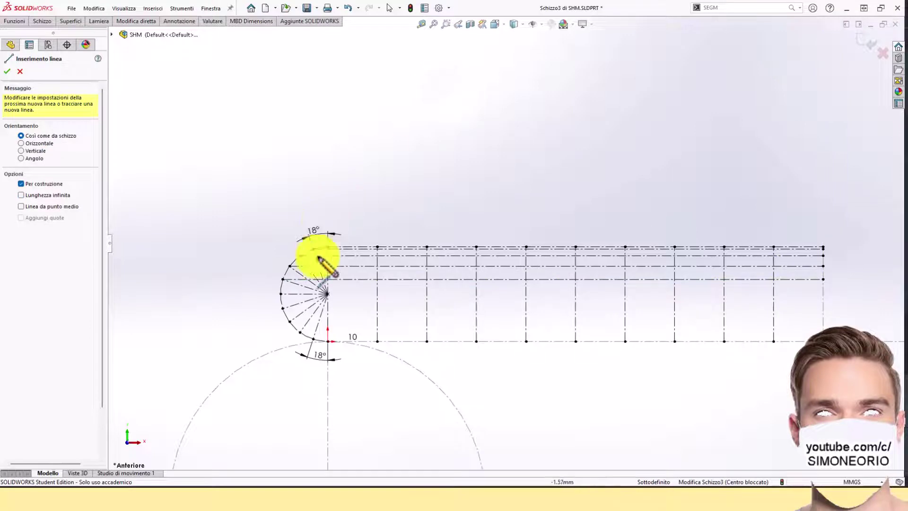
# Step: Draw a horizontal centreline from the half arc's centre to the last vertical centreline and end the line command
pyautogui.scroll(-2, 326, 284)
pyautogui.press('Escape')
pyautogui.scroll(3, 658, 318)
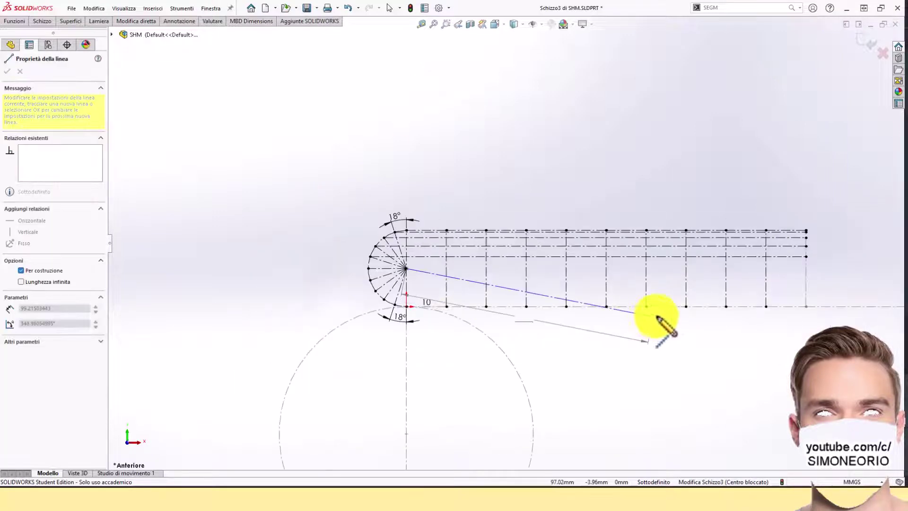
pyautogui.click(806, 268)
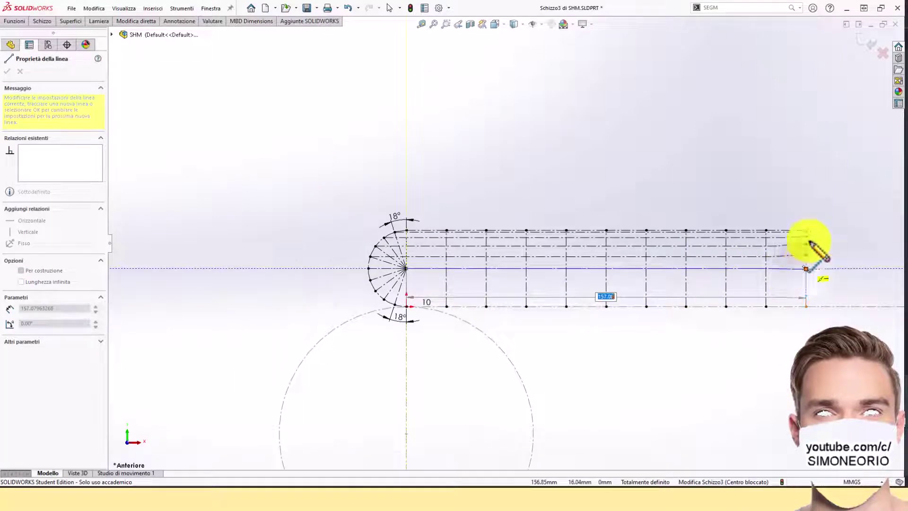
pyautogui.press('Escape')
pyautogui.scroll(-1, 792, 203)
pyautogui.press('Escape')
pyautogui.scroll(-1, 792, 202)
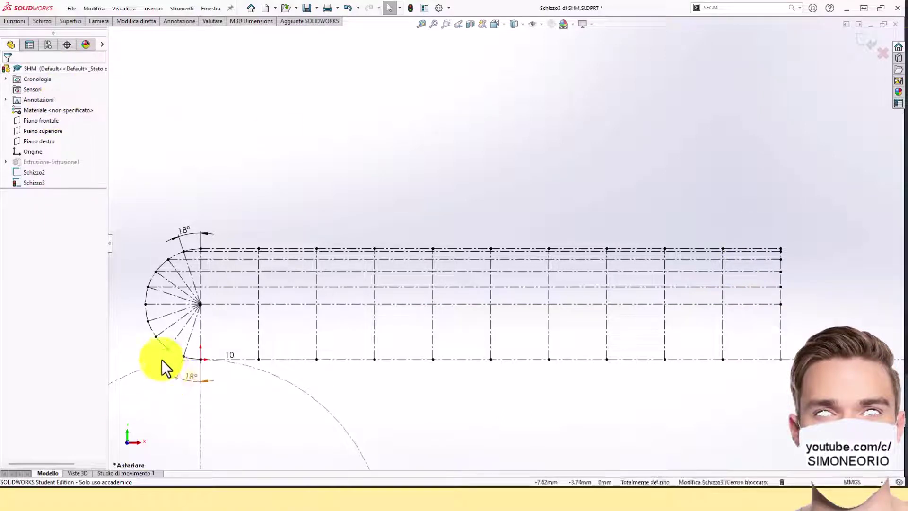
# Step: Mirror the four horizontal projection centrelines about the horizontal centreline through the half arc's centre, keeping the originals
pyautogui.click(181, 373)
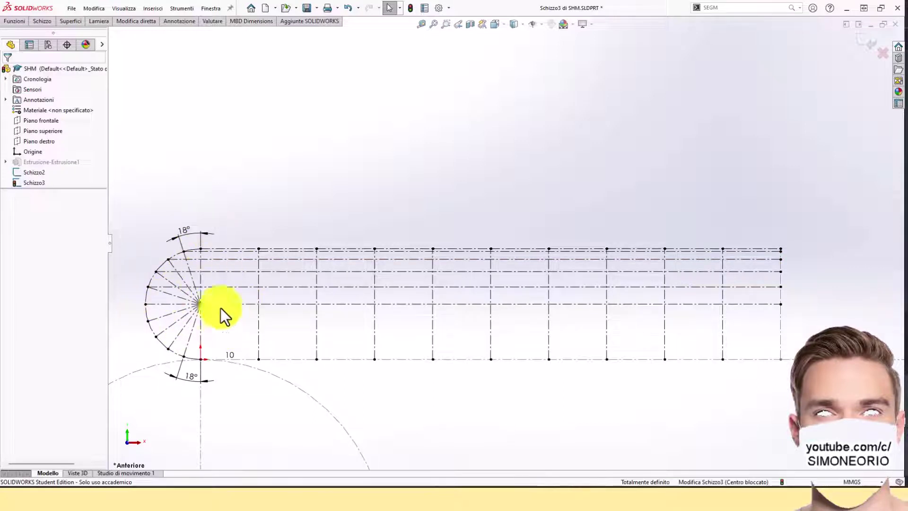
pyautogui.click(37, 22)
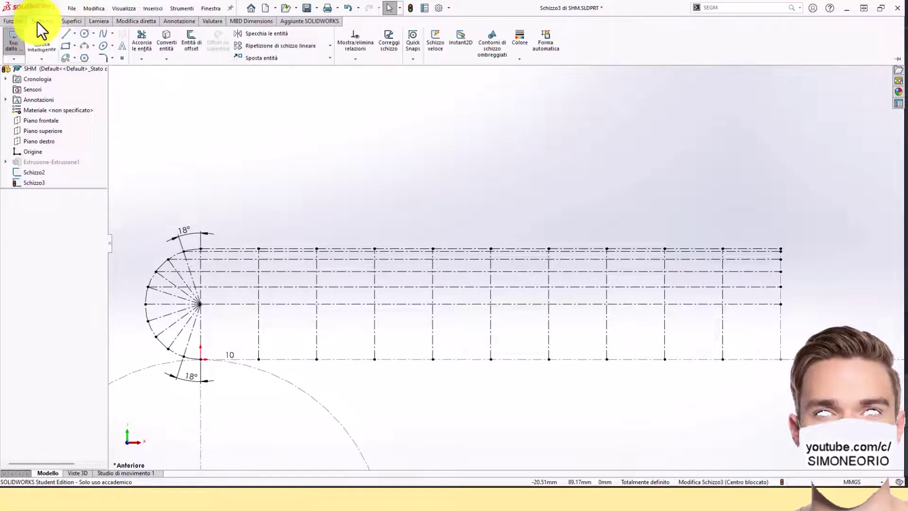
pyautogui.click(256, 36)
pyautogui.scroll(-2, 689, 253)
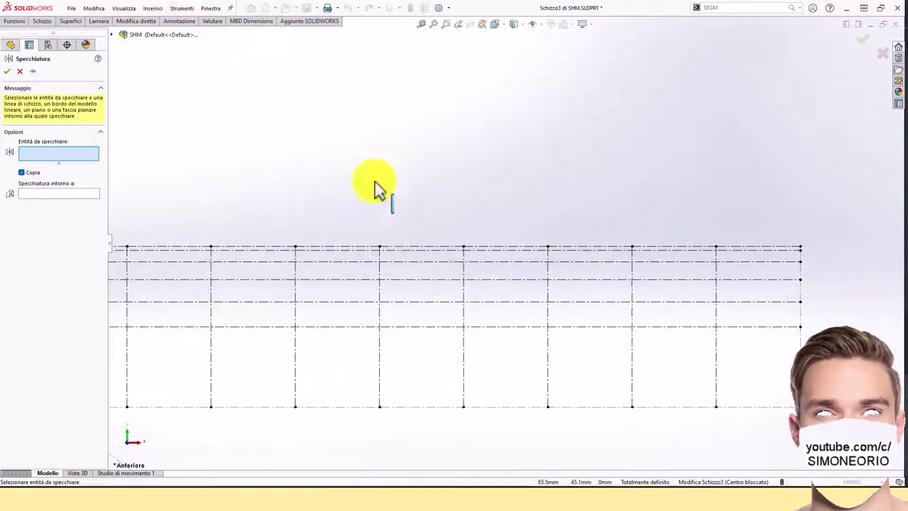
pyautogui.scroll(-1, 661, 194)
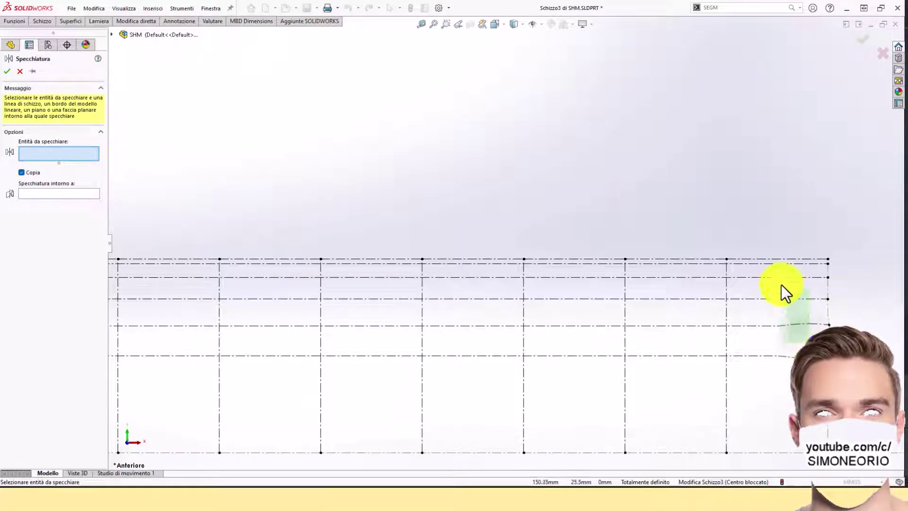
pyautogui.moveTo(755, 260); pyautogui.dragTo(759, 259)
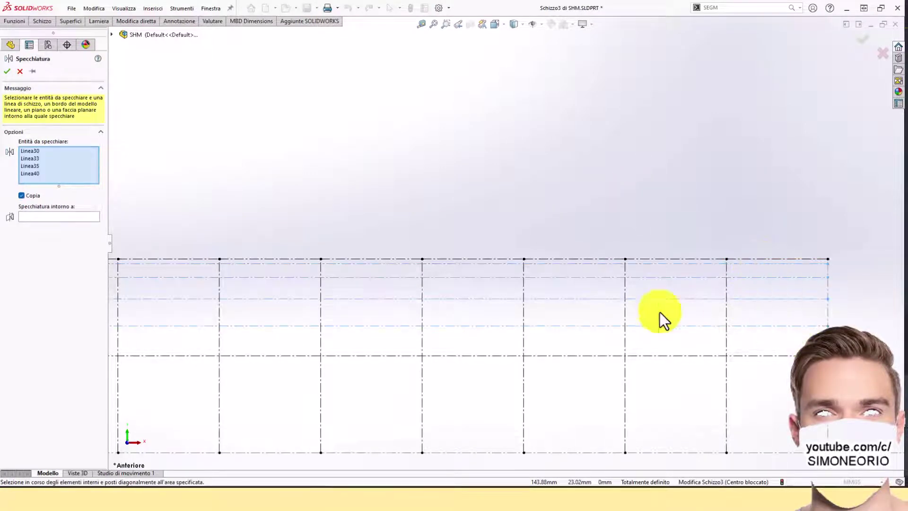
pyautogui.click(28, 215)
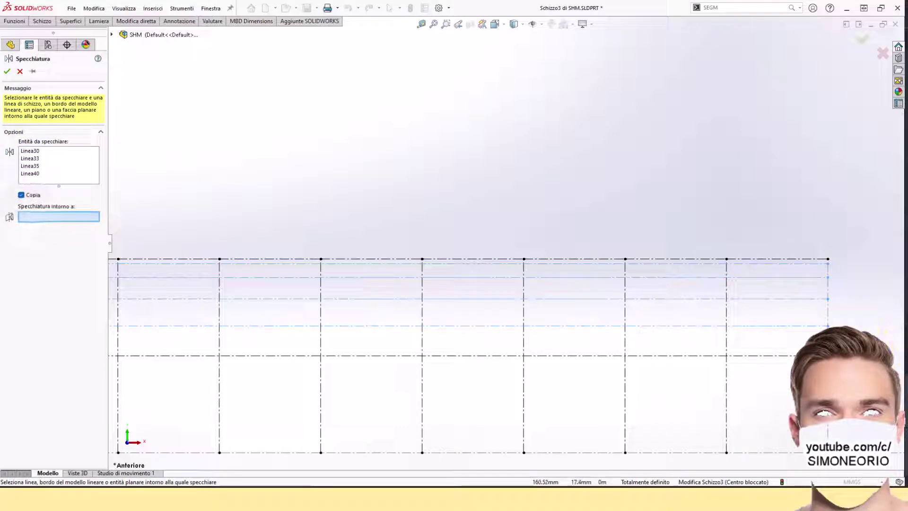
pyautogui.click(793, 355)
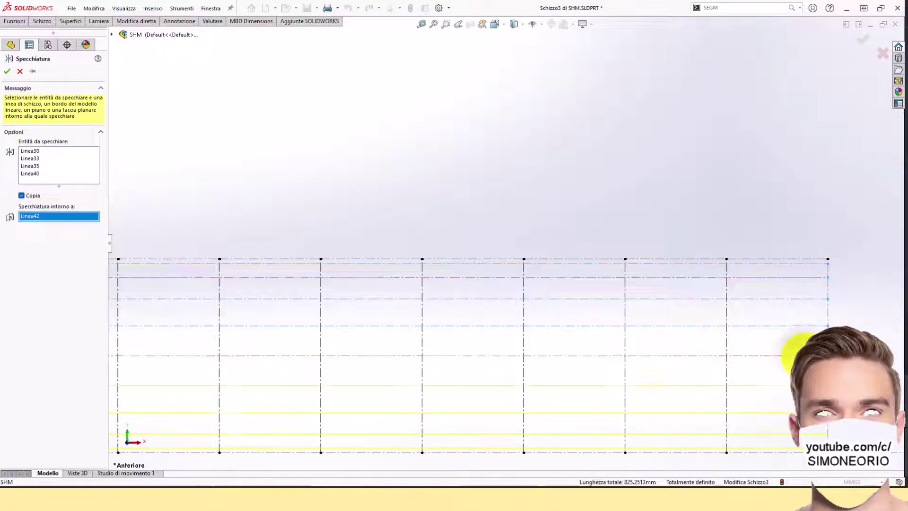
pyautogui.click(7, 71)
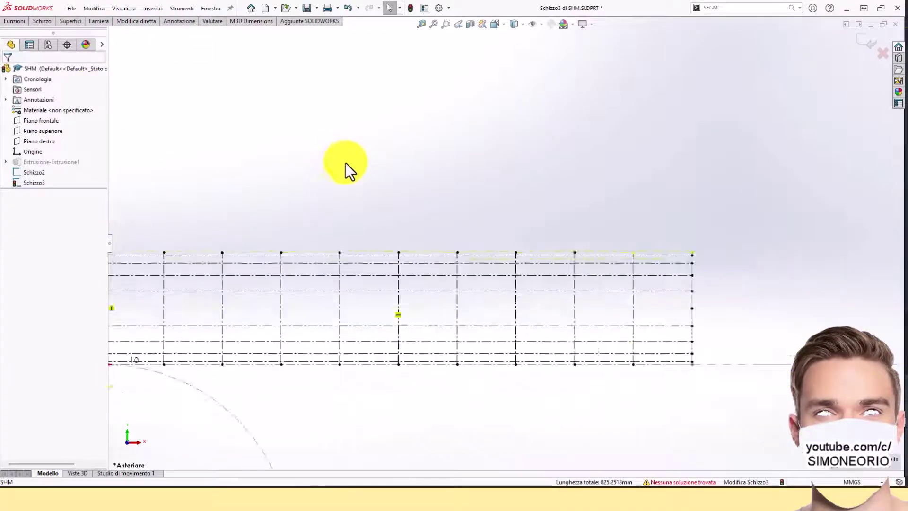
pyautogui.scroll(-2, 331, 194)
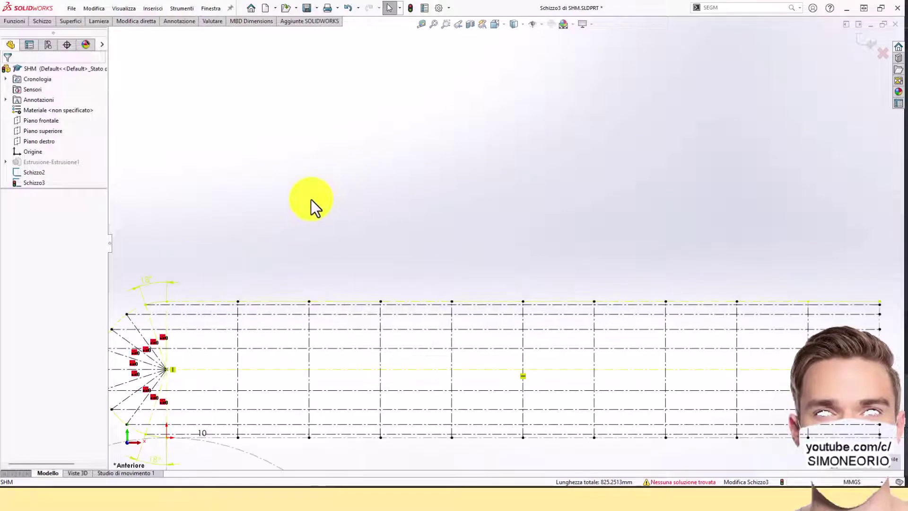
# Step: Delete the 18° angle dimension at the lower end of the half arc
pyautogui.click(162, 337)
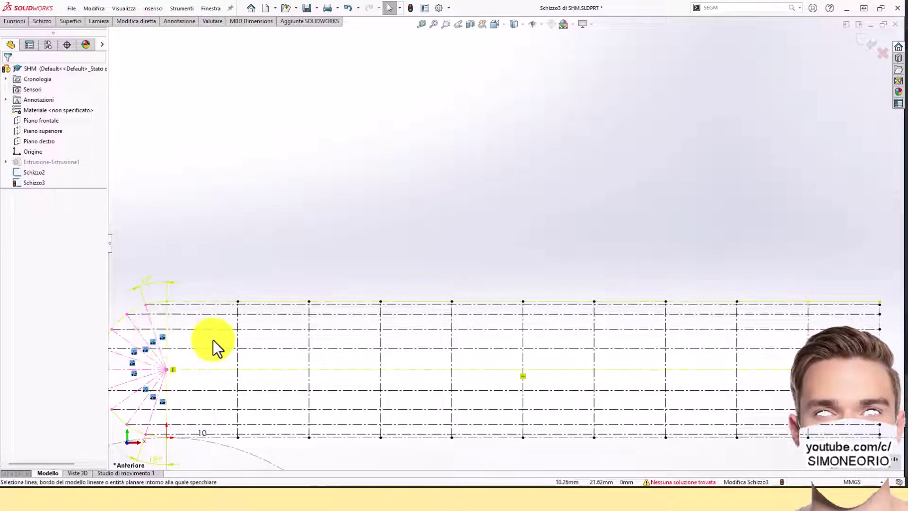
pyautogui.scroll(1, 228, 339)
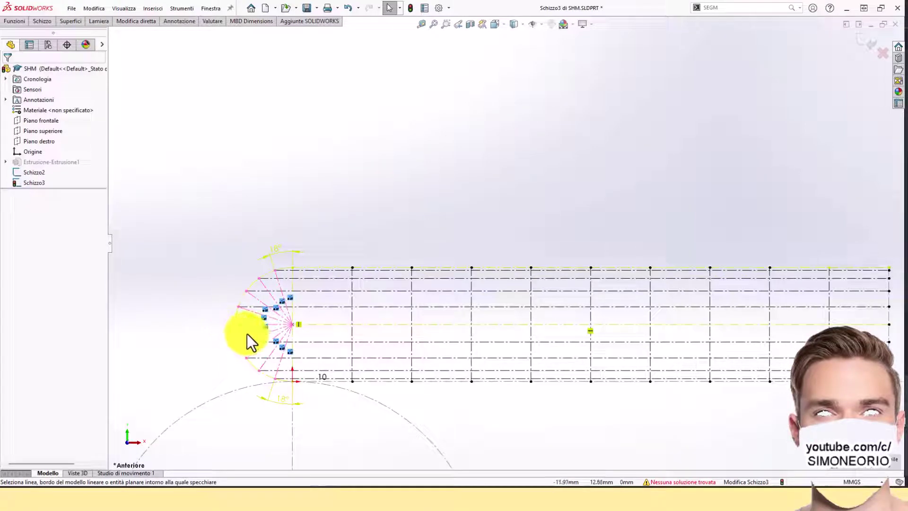
pyautogui.click(334, 209)
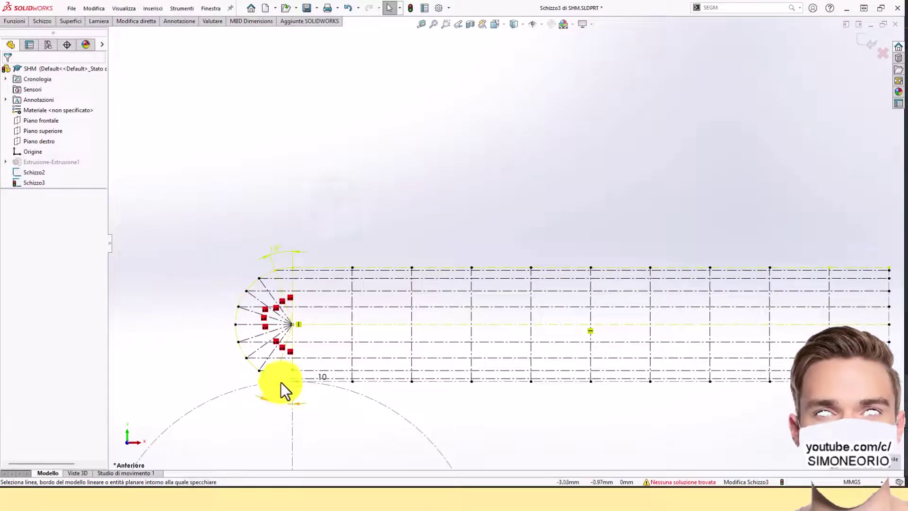
pyautogui.click(277, 406)
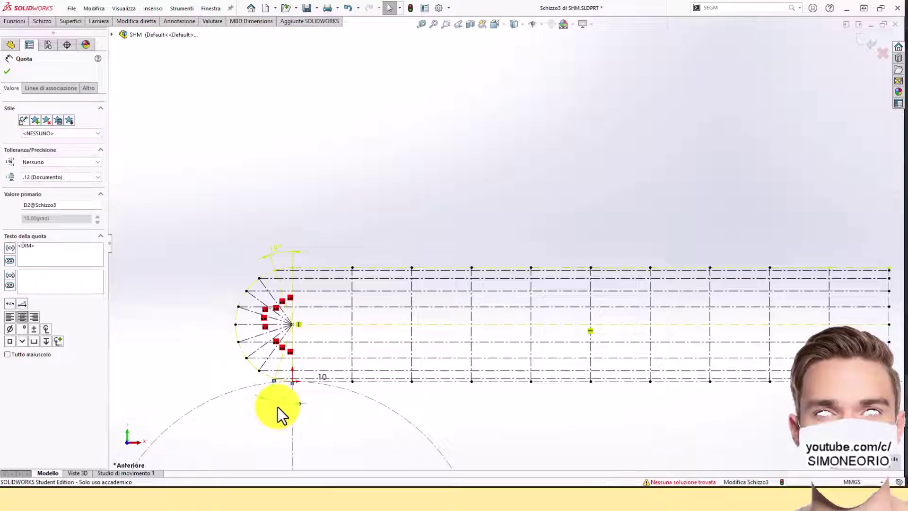
pyautogui.press('Delete')
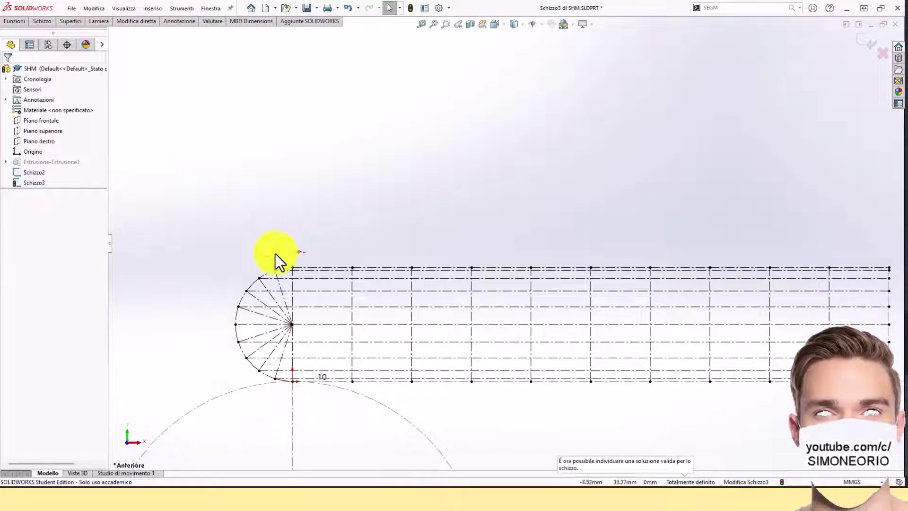
# Step: Power-trim one step-like segment on each of the first three vertical centrelines, rising one projection row each time, keeping trimmed entities as construction geometry
pyautogui.scroll(1, 306, 215)
pyautogui.scroll(2, 306, 214)
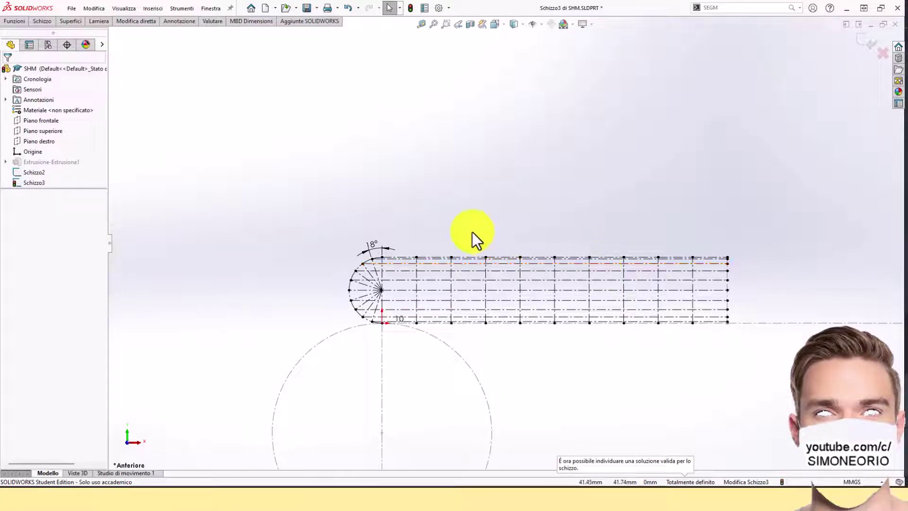
pyautogui.scroll(-3, 472, 234)
pyautogui.scroll(-3, 413, 357)
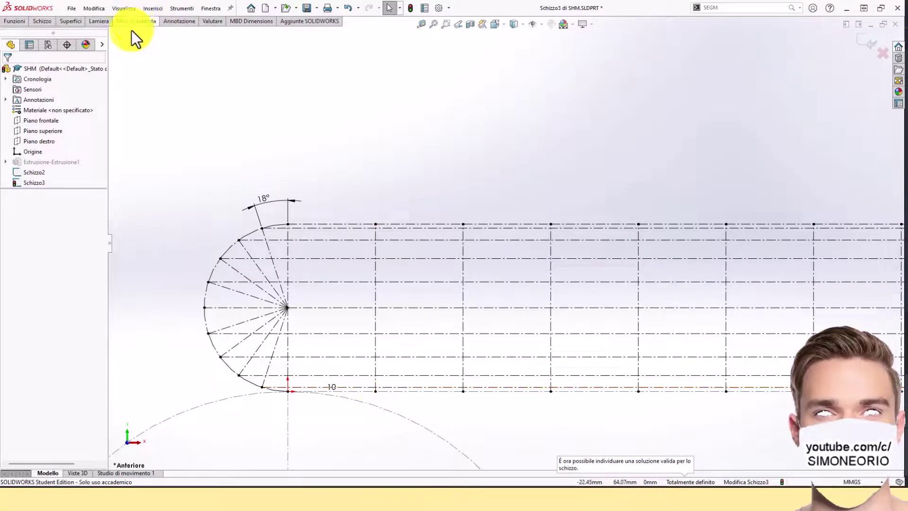
pyautogui.click(39, 21)
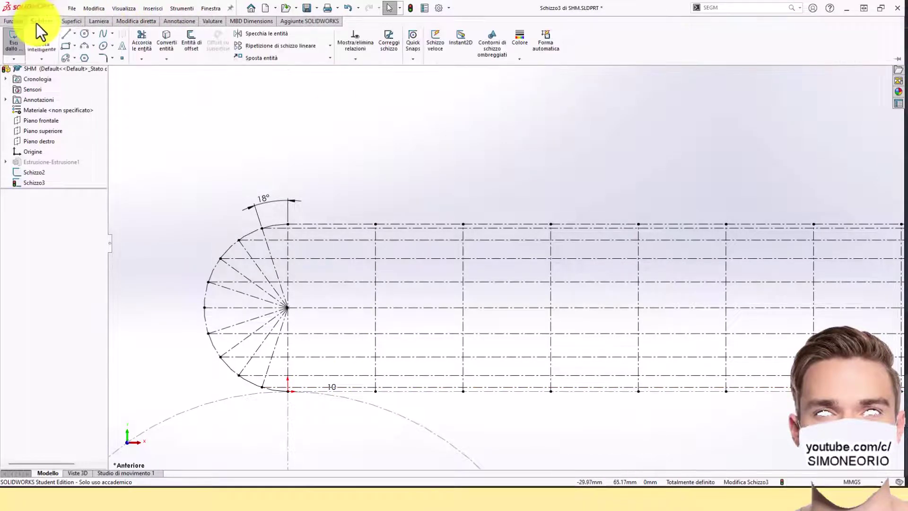
pyautogui.click(144, 42)
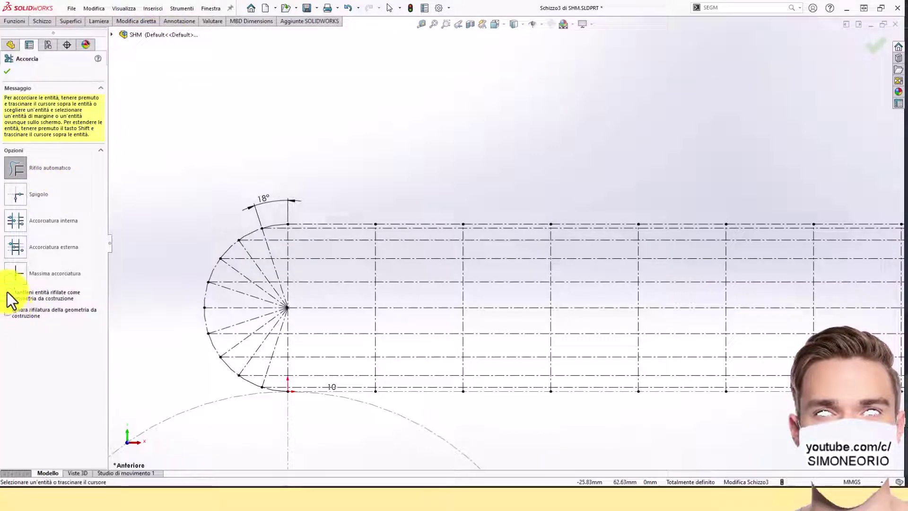
pyautogui.click(7, 295)
pyautogui.scroll(-4, 395, 390)
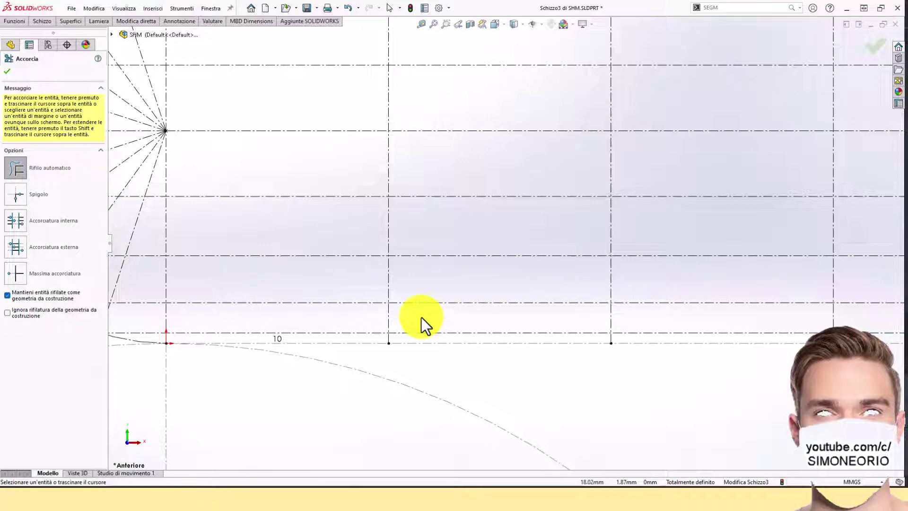
pyautogui.scroll(1, 422, 317)
pyautogui.moveTo(458, 306); pyautogui.dragTo(394, 307)
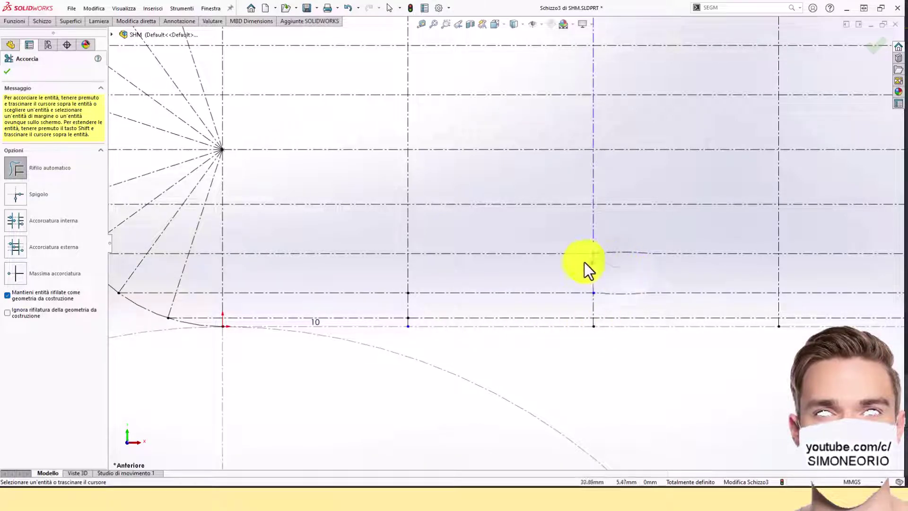
pyautogui.moveTo(577, 282)
pyautogui.mouseDown()
pyautogui.moveTo(659, 282)
pyautogui.moveTo(747, 235)
pyautogui.moveTo(804, 231)
pyautogui.moveTo(725, 232)
pyautogui.moveTo(739, 201)
pyautogui.mouseUp()
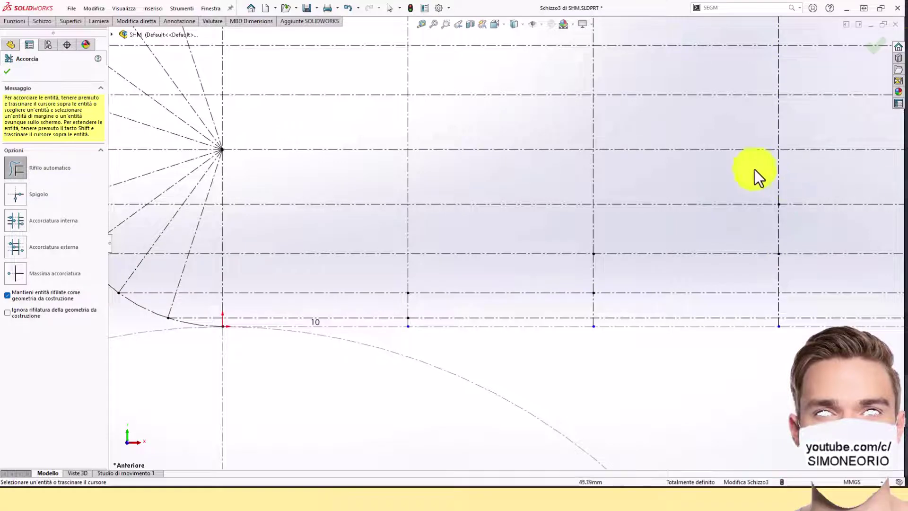
# Step: Power-trim the fourth vertical between the fourth and fifth projection lines, and the fifth vertical between the fifth and sixth
pyautogui.scroll(3, 812, 198)
pyautogui.scroll(-3, 812, 198)
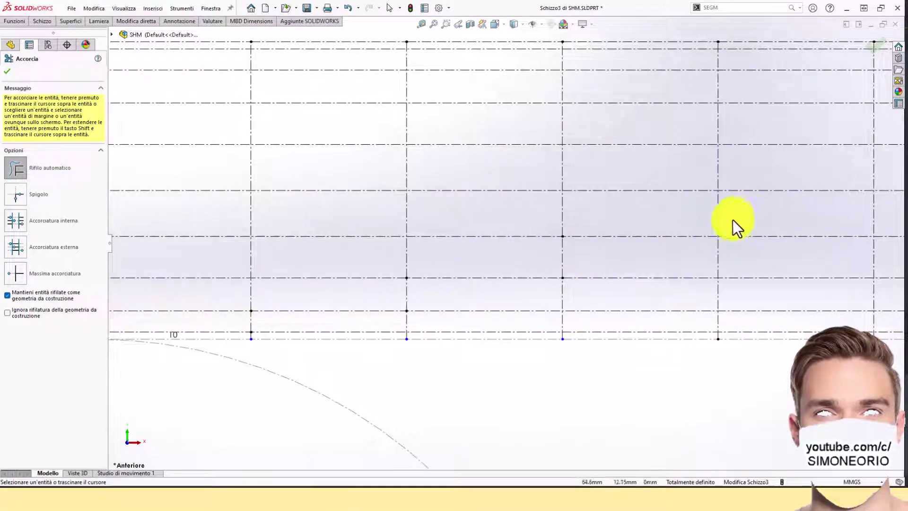
pyautogui.moveTo(730, 253)
pyautogui.mouseDown()
pyautogui.moveTo(780, 216)
pyautogui.moveTo(723, 219)
pyautogui.moveTo(758, 228)
pyautogui.mouseUp()
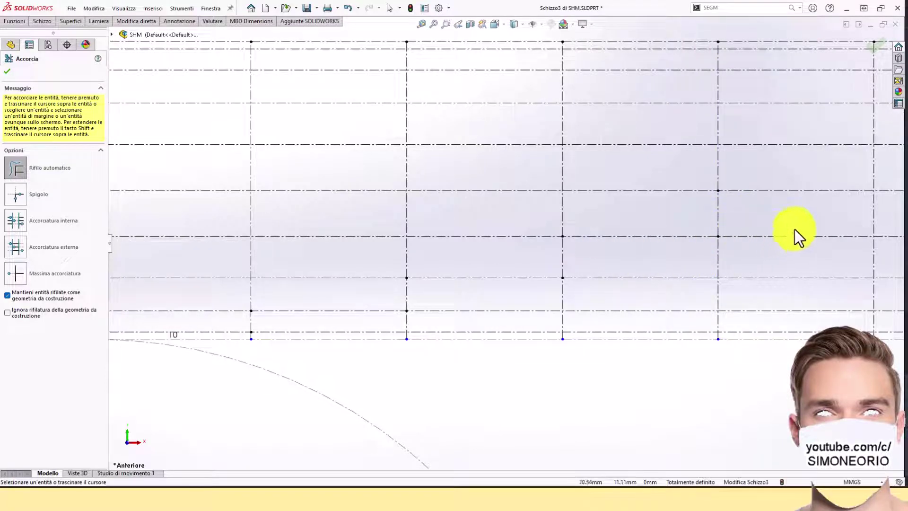
pyautogui.scroll(2, 785, 223)
pyautogui.scroll(-2, 762, 248)
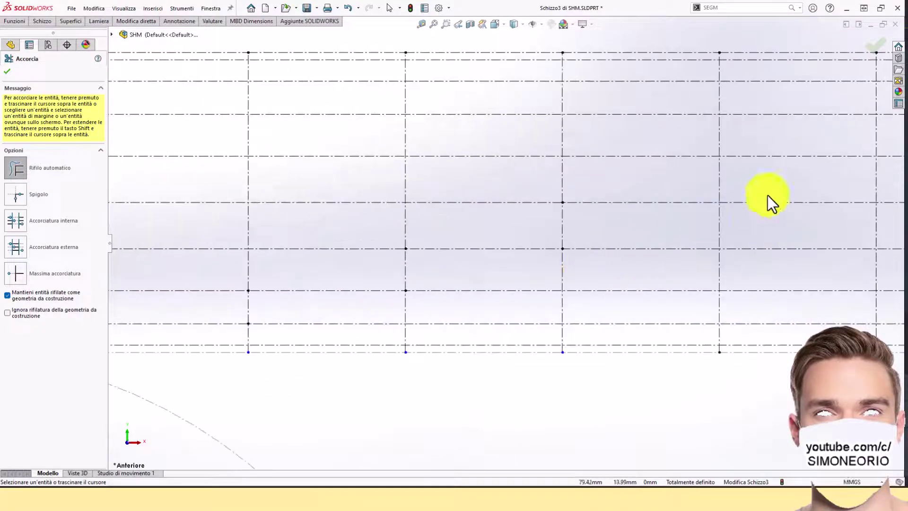
pyautogui.moveTo(769, 189); pyautogui.dragTo(683, 189)
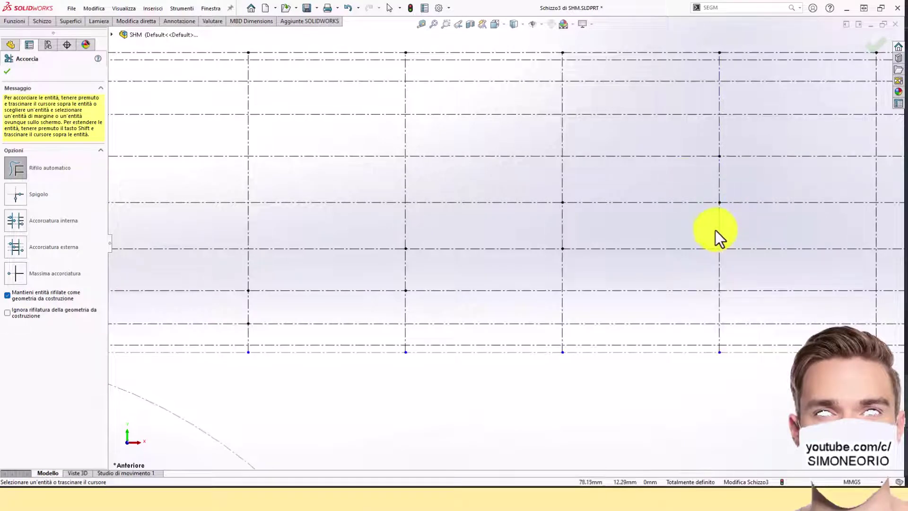
# Step: Power-trim the sixth vertical between the sixth and seventh projection lines, and the seventh vertical between the seventh and eighth
pyautogui.scroll(2, 728, 232)
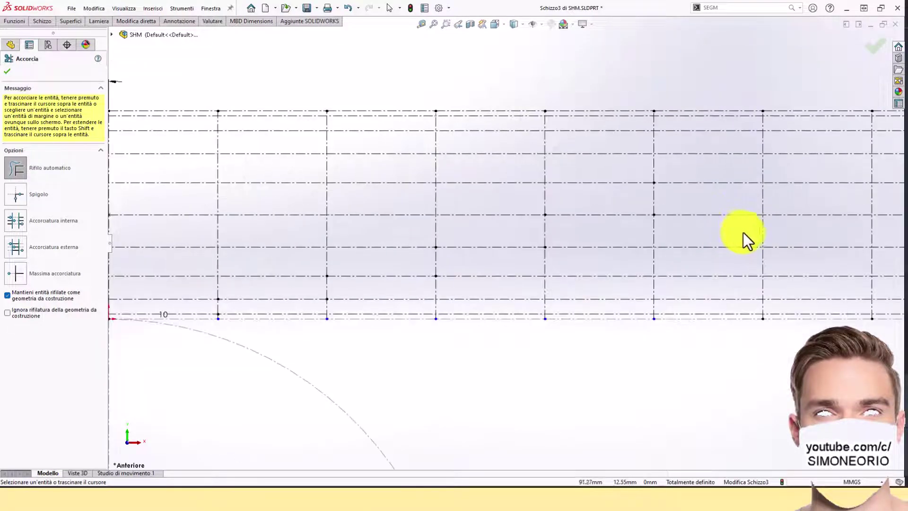
pyautogui.scroll(-2, 744, 232)
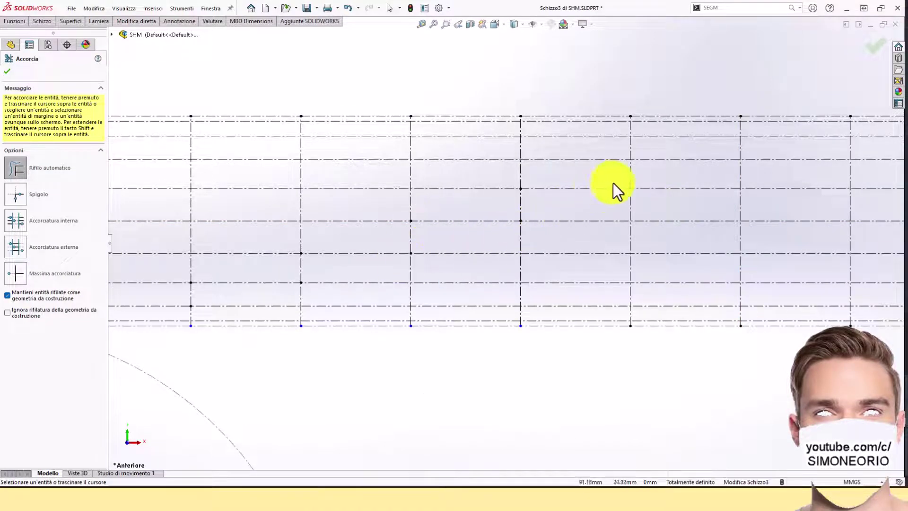
pyautogui.scroll(2, 695, 170)
pyautogui.scroll(-2, 695, 169)
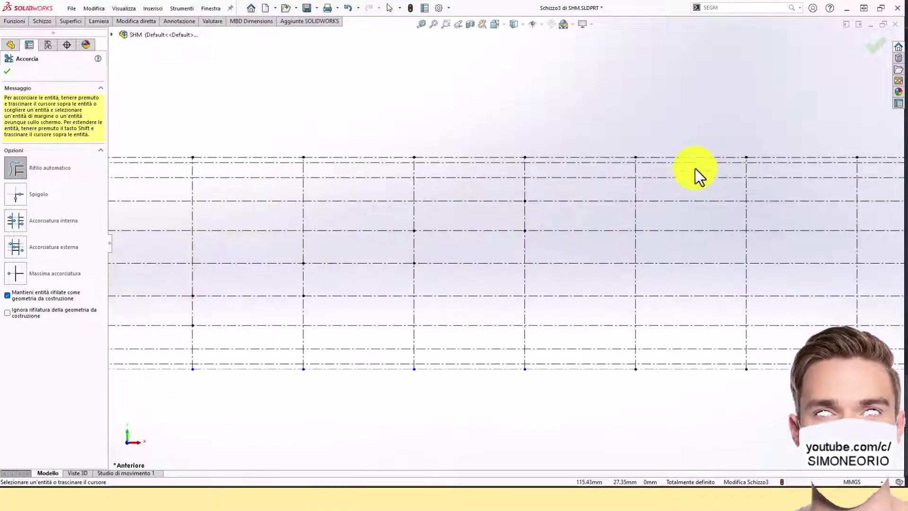
pyautogui.scroll(2, 648, 191)
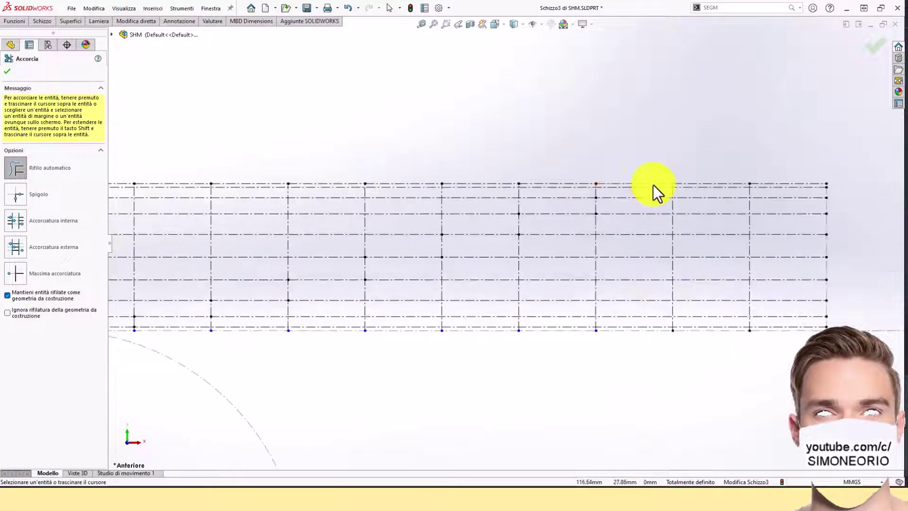
# Step: Power-trim the eighth vertical between the eighth and ninth projection lines, and the ninth vertical between the ninth line and the upper boundary
pyautogui.scroll(-2, 657, 194)
pyautogui.scroll(-1, 662, 199)
pyautogui.scroll(1, 721, 202)
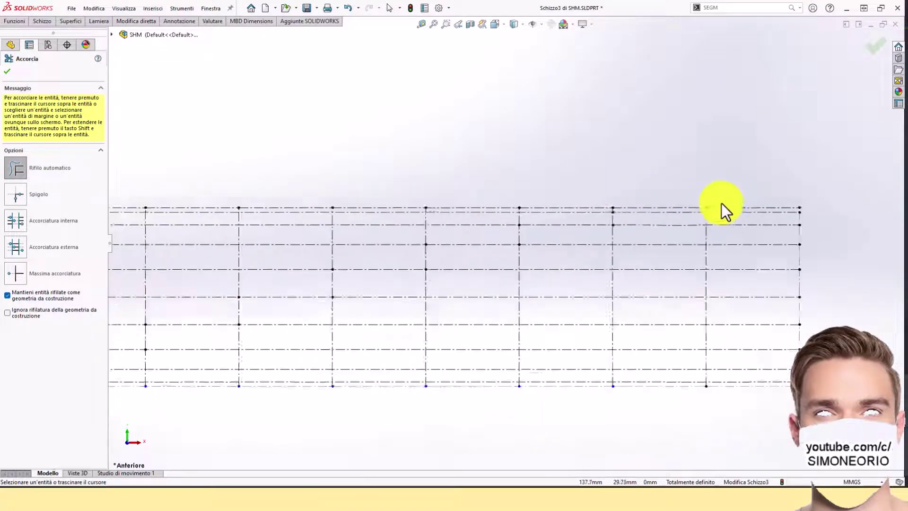
pyautogui.scroll(-1, 721, 203)
pyautogui.scroll(-2, 584, 252)
pyautogui.scroll(-2, 574, 222)
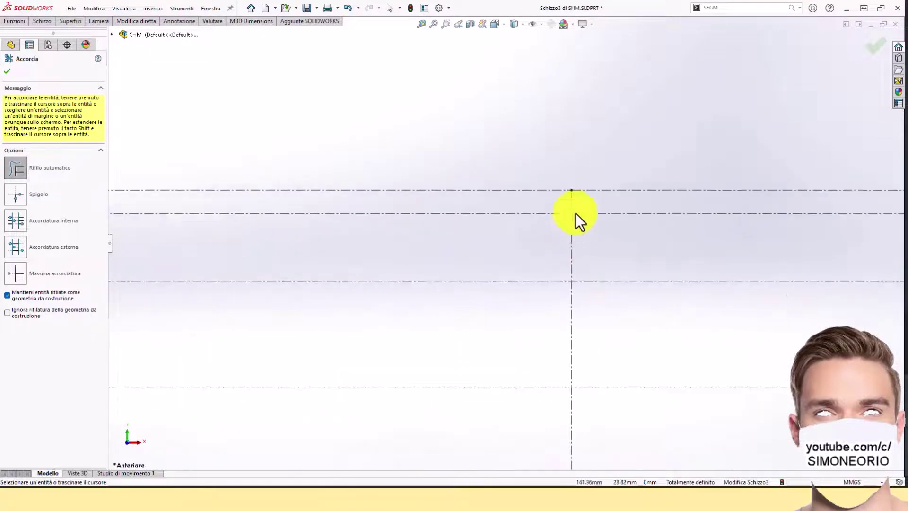
pyautogui.scroll(3, 548, 227)
pyautogui.scroll(3, 534, 243)
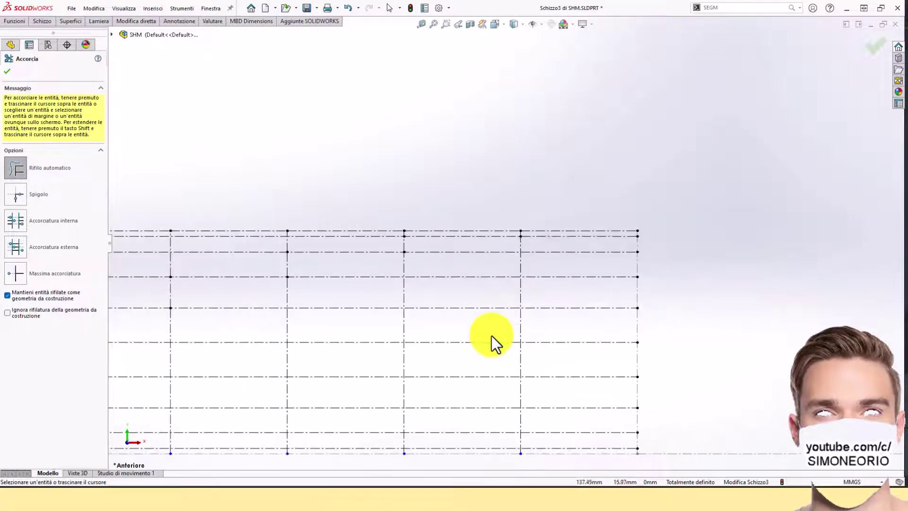
# Step: End the trimming and make the ninth vertical centreline's lower endpoint coincident with the horizontal base centreline
pyautogui.scroll(-3, 523, 348)
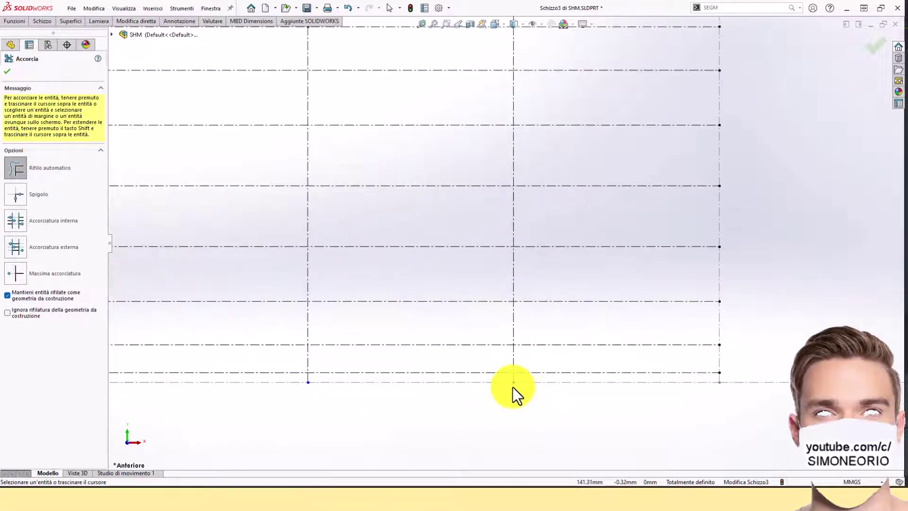
pyautogui.scroll(-4, 513, 387)
pyautogui.click(512, 316)
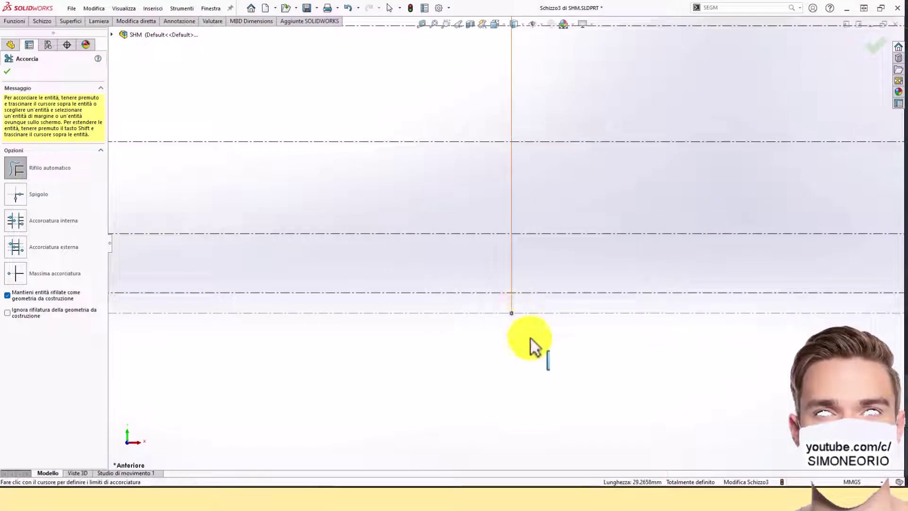
pyautogui.click(7, 71)
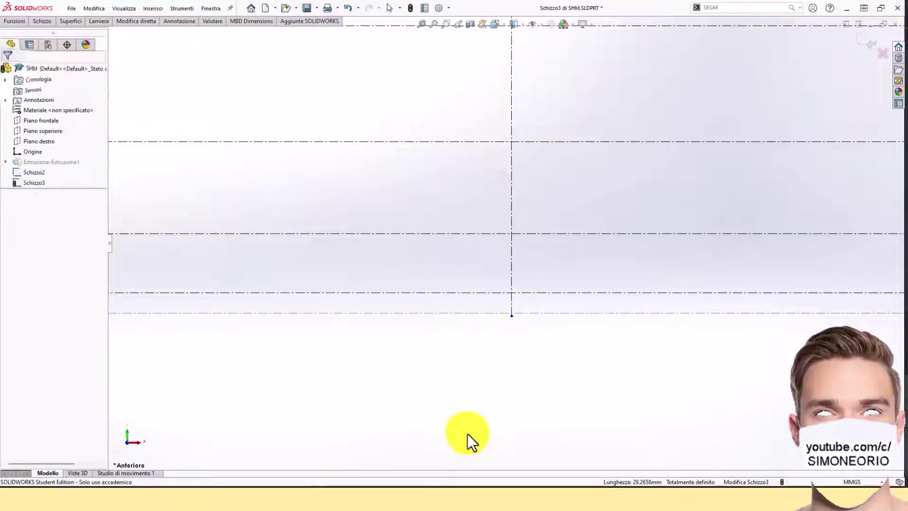
pyautogui.click(511, 315)
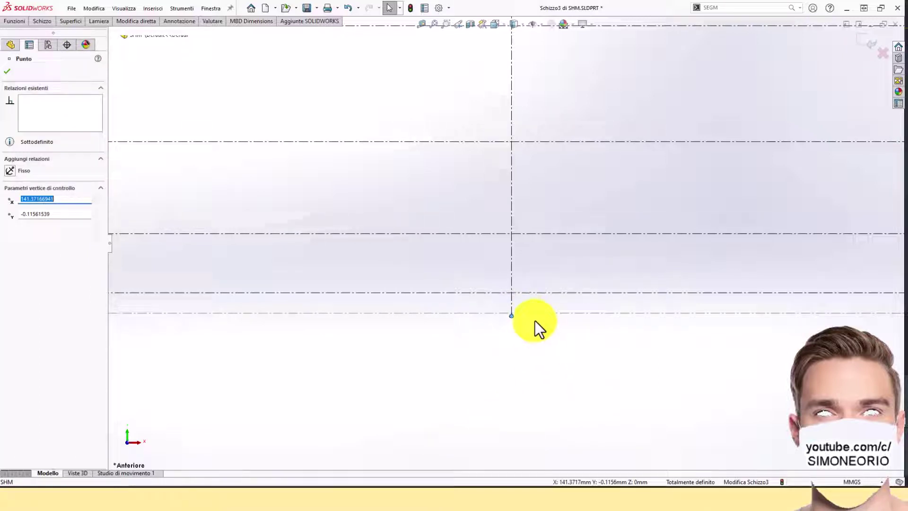
pyautogui.keyDown('ctrl'); pyautogui.click(534, 313); pyautogui.keyUp('ctrl')
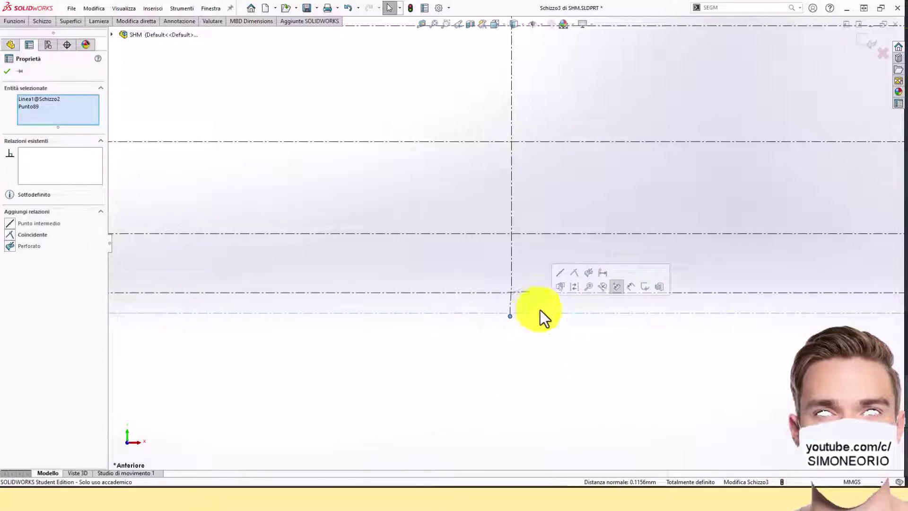
pyautogui.click(575, 275)
pyautogui.click(552, 336)
# Step: Make the eighth vertical centreline's lower endpoint coincident with the horizontal base centreline
pyautogui.scroll(8, 407, 344)
pyautogui.scroll(-3, 256, 206)
pyautogui.scroll(-1, 256, 206)
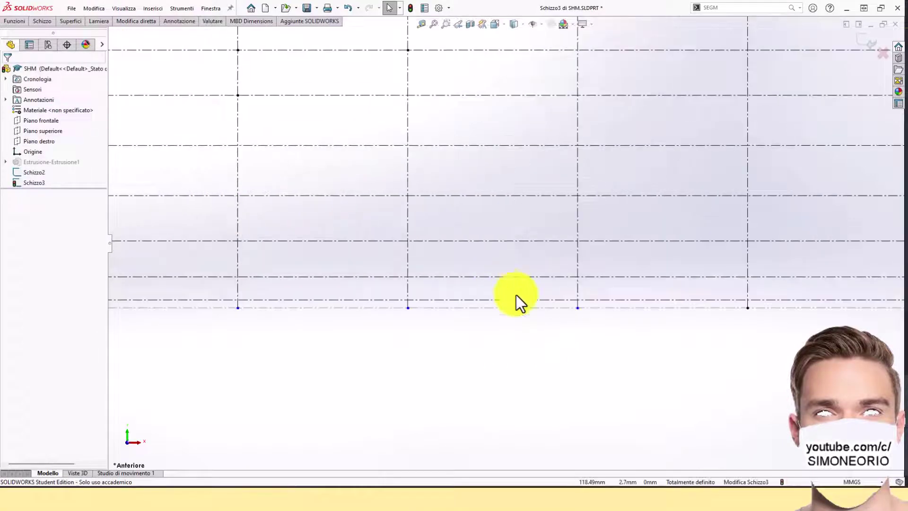
pyautogui.click(577, 308)
pyautogui.keyDown('ctrl'); pyautogui.click(593, 309); pyautogui.keyUp('ctrl')
pyautogui.click(633, 267)
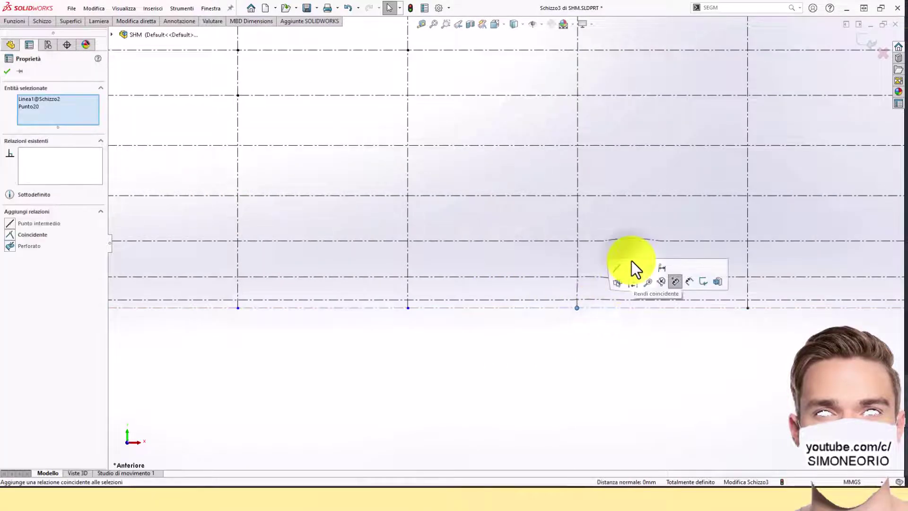
pyautogui.click(616, 363)
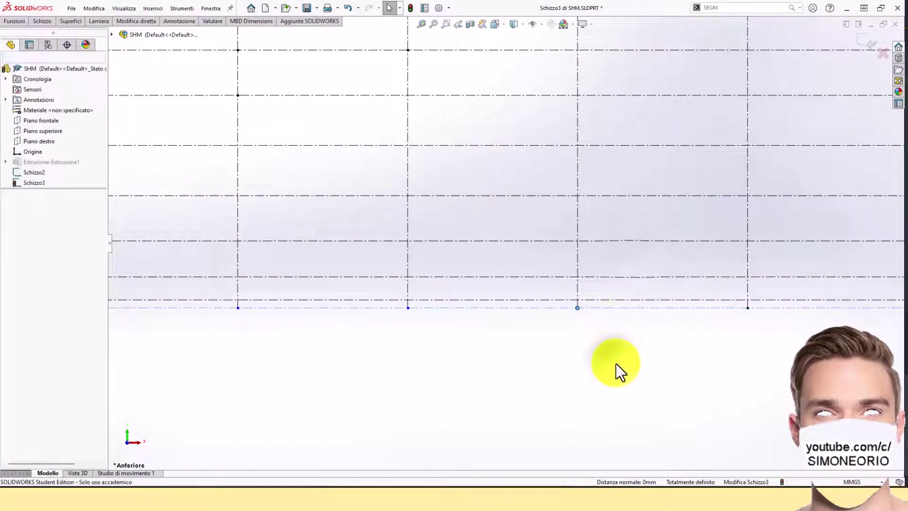
# Step: Make the seventh vertical centreline's lower endpoint coincident with the horizontal base centreline
pyautogui.click(409, 308)
pyautogui.keyDown('ctrl'); pyautogui.click(426, 308); pyautogui.keyUp('ctrl')
pyautogui.click(469, 267)
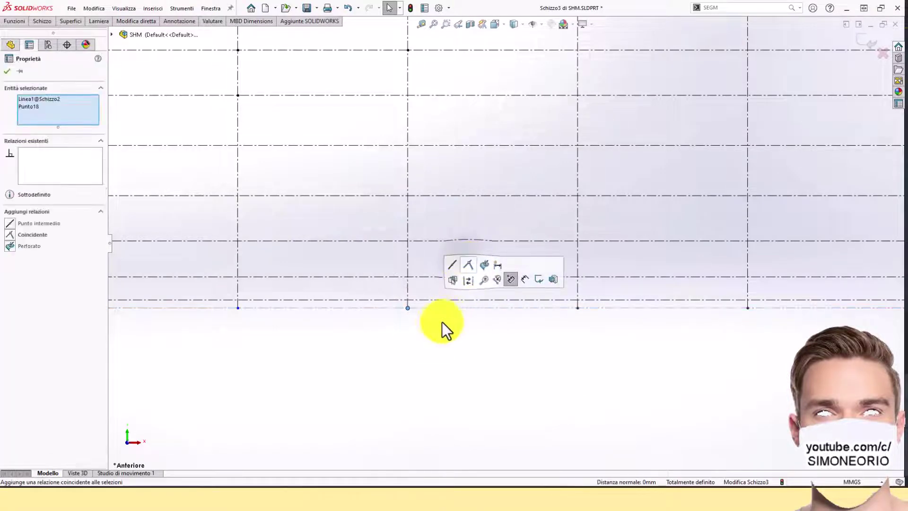
pyautogui.scroll(2, 350, 297)
pyautogui.scroll(-2, 376, 256)
pyautogui.click(384, 283)
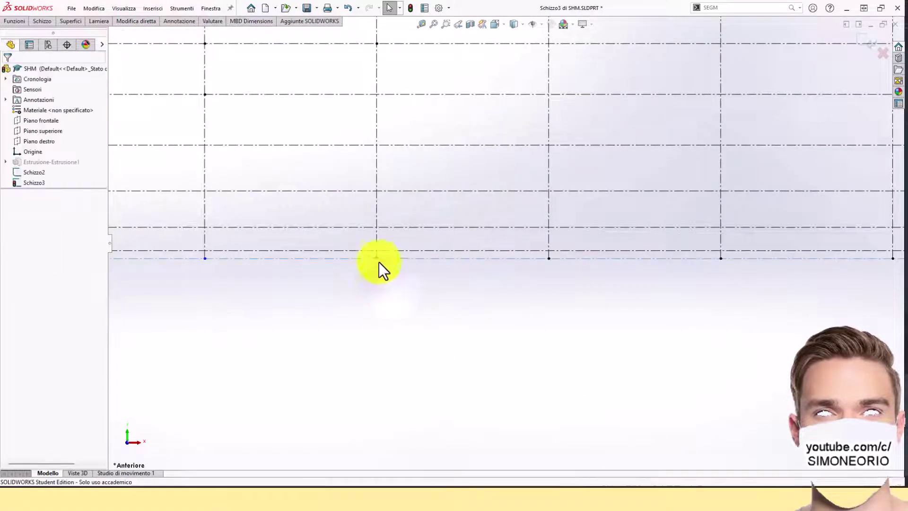
# Step: Make the sixth vertical centreline's lower endpoint coincident with the horizontal base centreline
pyautogui.click(376, 259)
pyautogui.keyDown('ctrl'); pyautogui.click(392, 260); pyautogui.keyUp('ctrl')
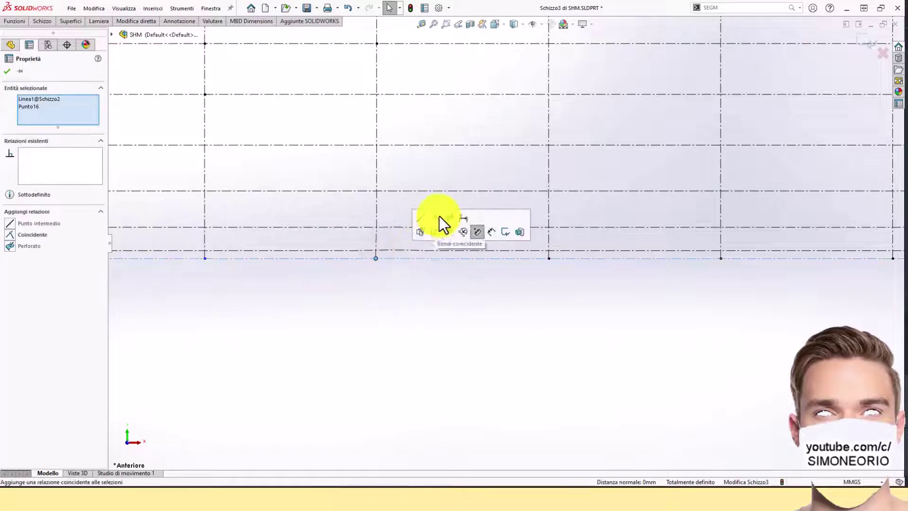
pyautogui.click(438, 217)
pyautogui.scroll(4, 402, 274)
pyautogui.scroll(-4, 345, 266)
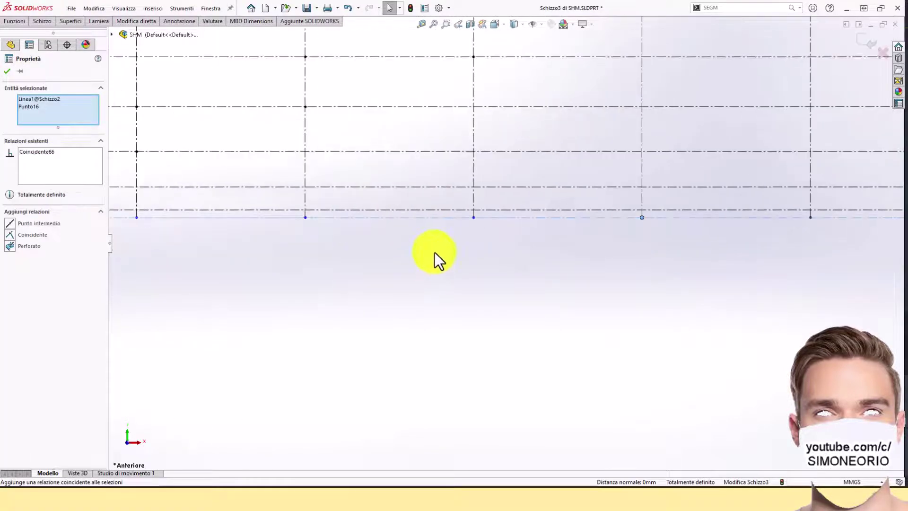
# Step: Make the fifth vertical centreline's lower endpoint coincident with the horizontal base centreline
pyautogui.click(483, 244)
pyautogui.click(473, 218)
pyautogui.click(480, 217)
pyautogui.keyDown('ctrl'); pyautogui.click(472, 217); pyautogui.keyUp('ctrl')
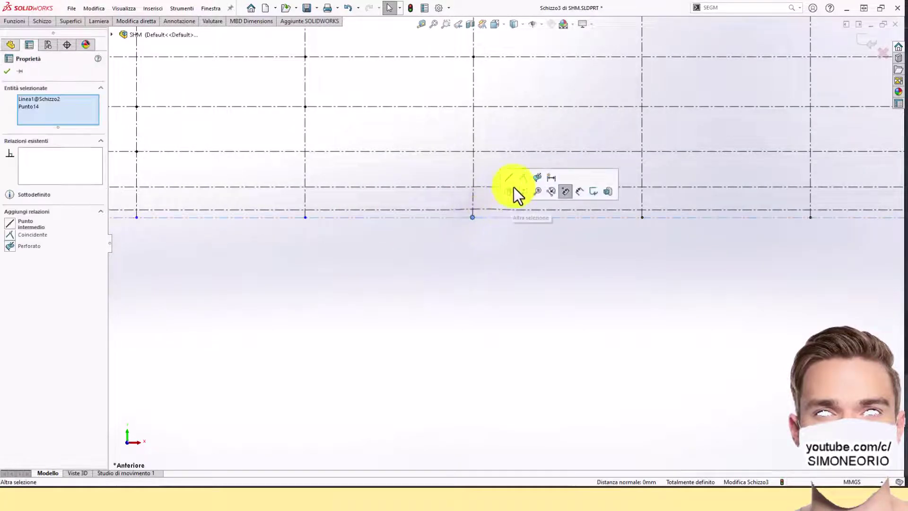
pyautogui.click(522, 179)
# Step: Make the fourth vertical centreline's lower endpoint coincident with the horizontal base centreline
pyautogui.scroll(1, 453, 232)
pyautogui.scroll(-1, 415, 242)
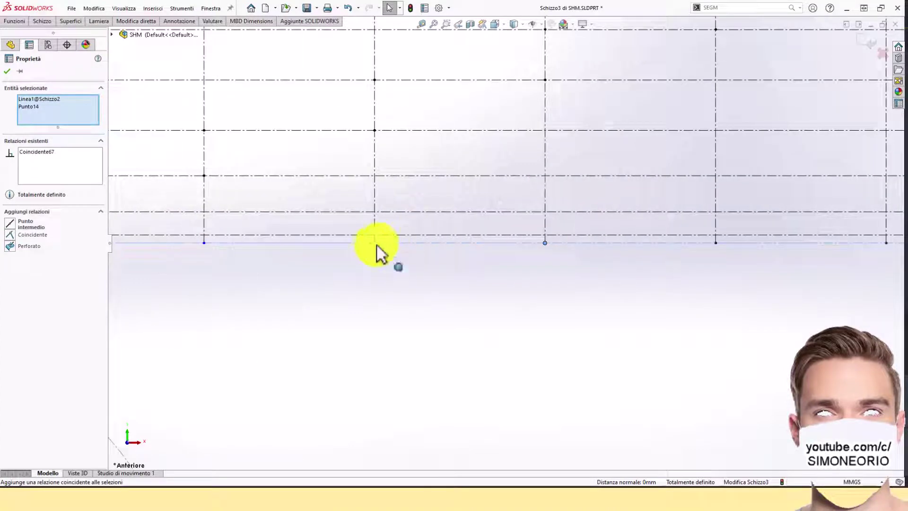
pyautogui.click(376, 244)
pyautogui.keyDown('ctrl'); pyautogui.click(396, 243); pyautogui.keyUp('ctrl')
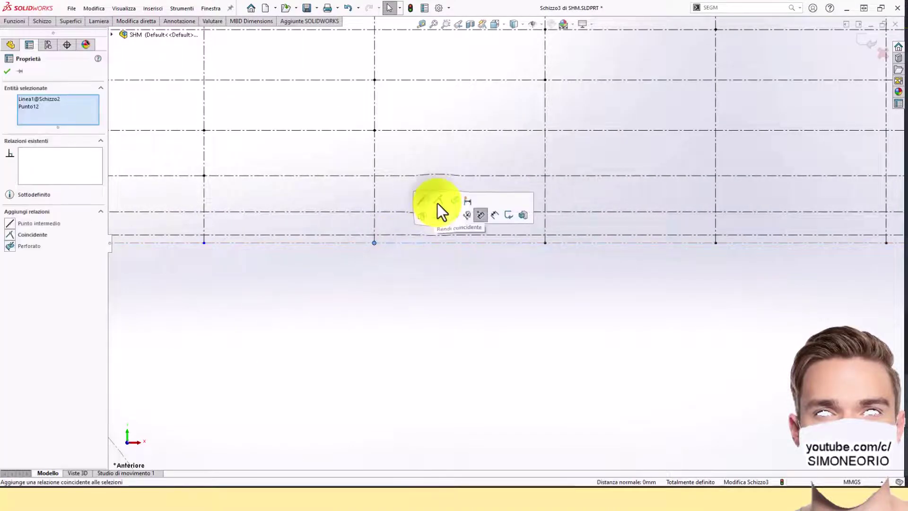
pyautogui.click(437, 210)
pyautogui.scroll(3, 409, 253)
pyautogui.click(381, 274)
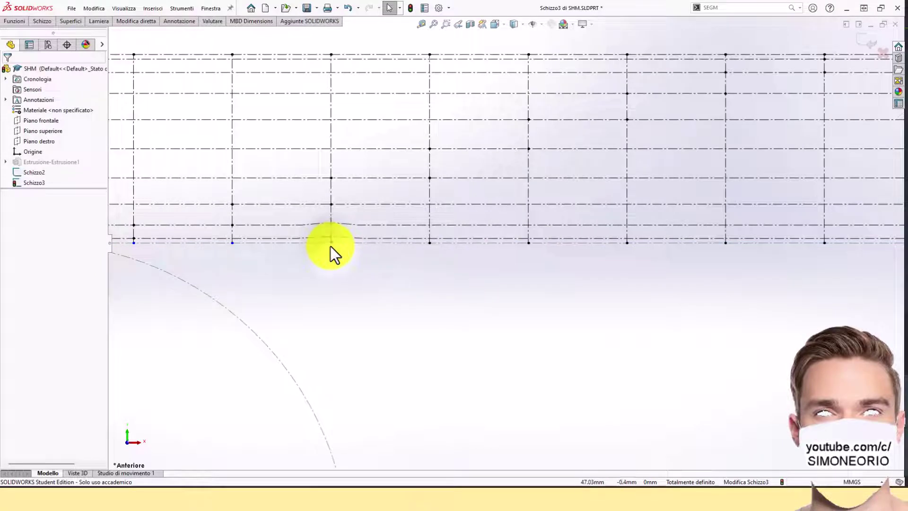
# Step: Make the third vertical centreline's lower endpoint coincident with the horizontal base centreline
pyautogui.scroll(-2, 353, 250)
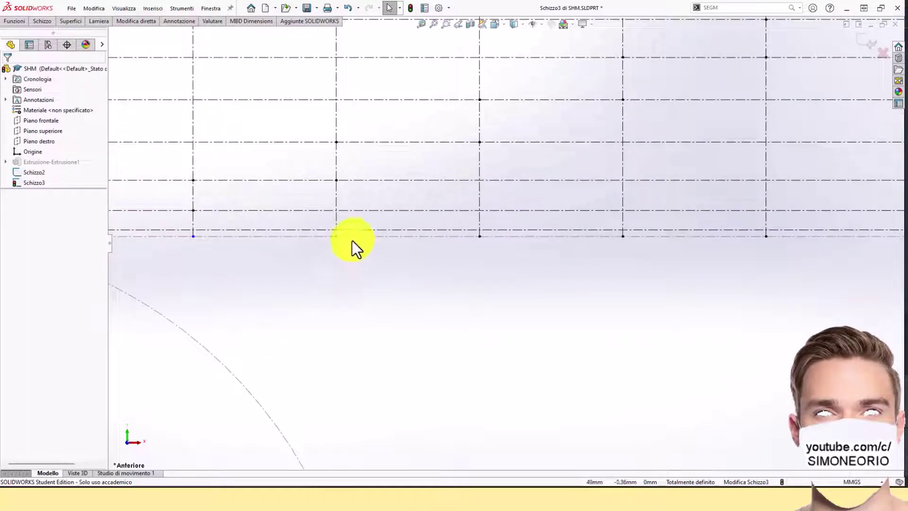
pyautogui.click(350, 237)
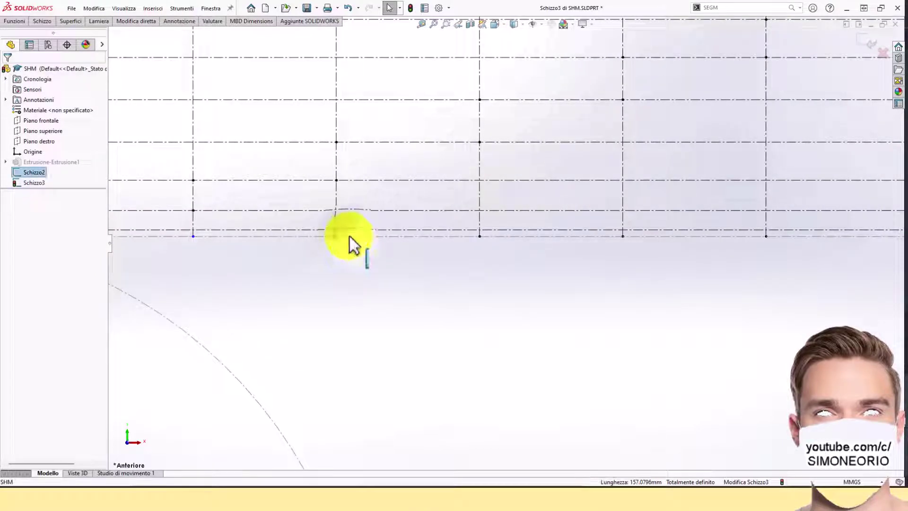
pyautogui.click(384, 256)
pyautogui.scroll(-2, 345, 245)
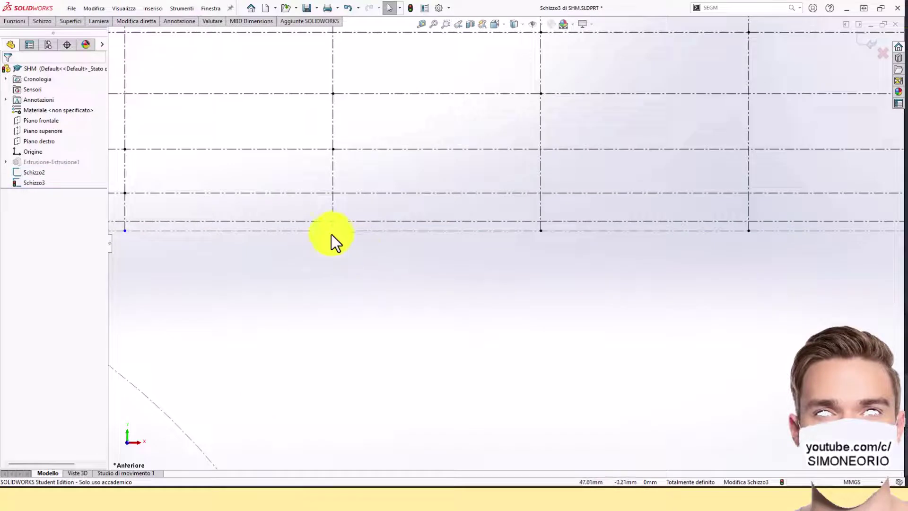
pyautogui.click(333, 232)
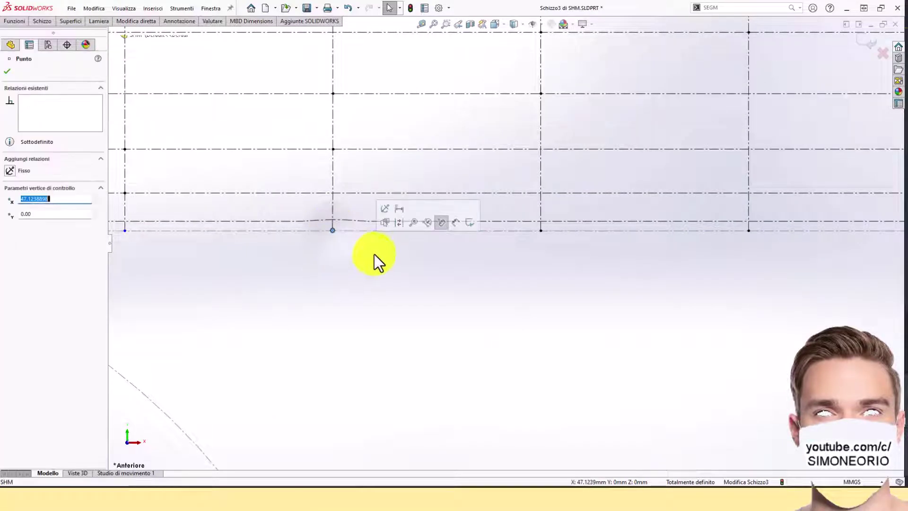
pyautogui.keyDown('ctrl'); pyautogui.click(358, 230); pyautogui.keyUp('ctrl')
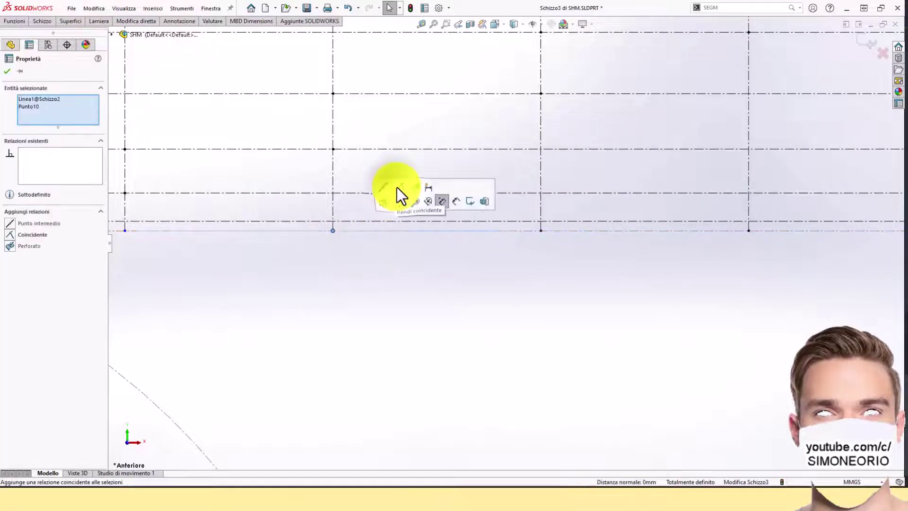
pyautogui.click(396, 187)
# Step: Make the second vertical centreline's lower endpoint coincident with the horizontal base centreline
pyautogui.scroll(3, 375, 247)
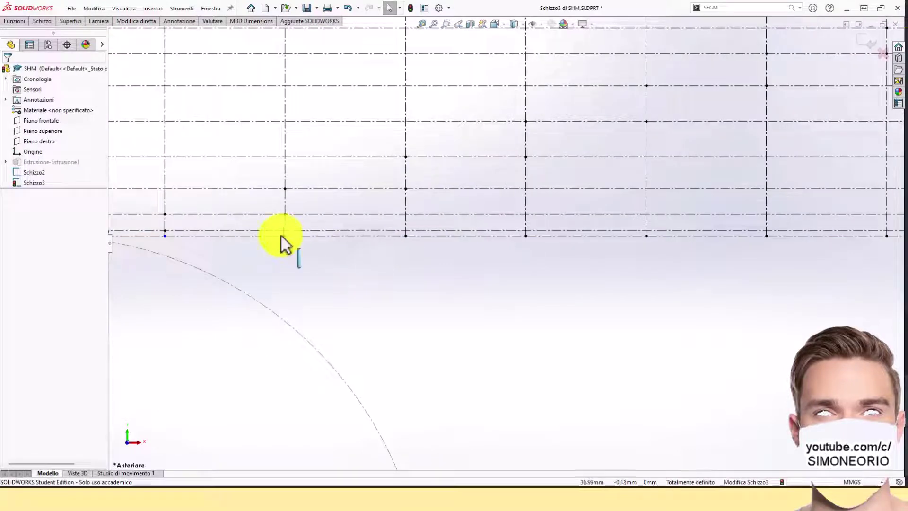
pyautogui.click(284, 233)
pyautogui.scroll(-2, 303, 242)
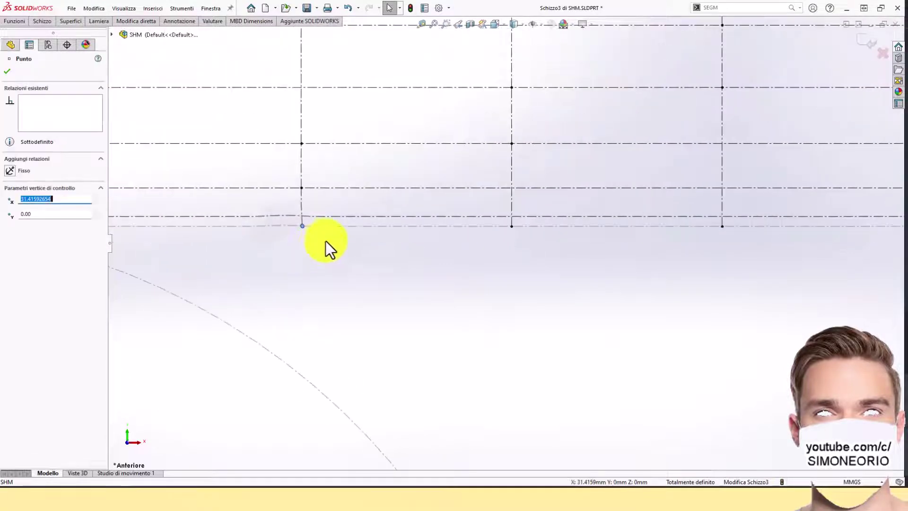
pyautogui.keyDown('ctrl'); pyautogui.click(327, 226); pyautogui.keyUp('ctrl')
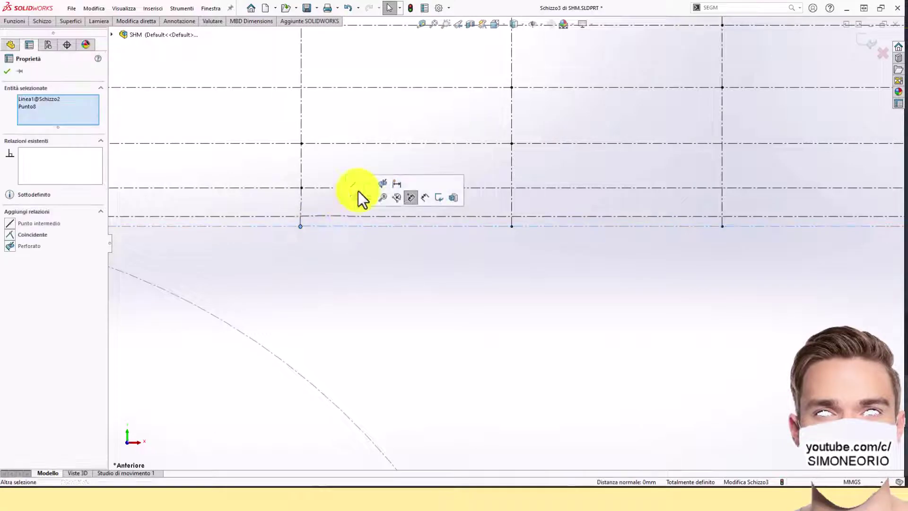
pyautogui.click(367, 183)
pyautogui.scroll(2, 312, 253)
pyautogui.click(313, 253)
# Step: Make the first vertical centreline's lower endpoint coincident with the horizontal base centreline
pyautogui.scroll(-2, 248, 236)
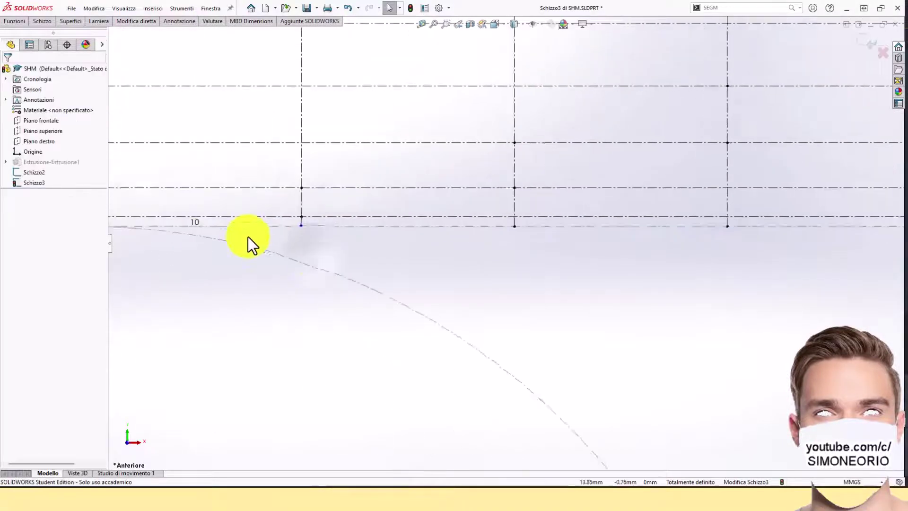
pyautogui.scroll(-1, 248, 236)
pyautogui.click(324, 222)
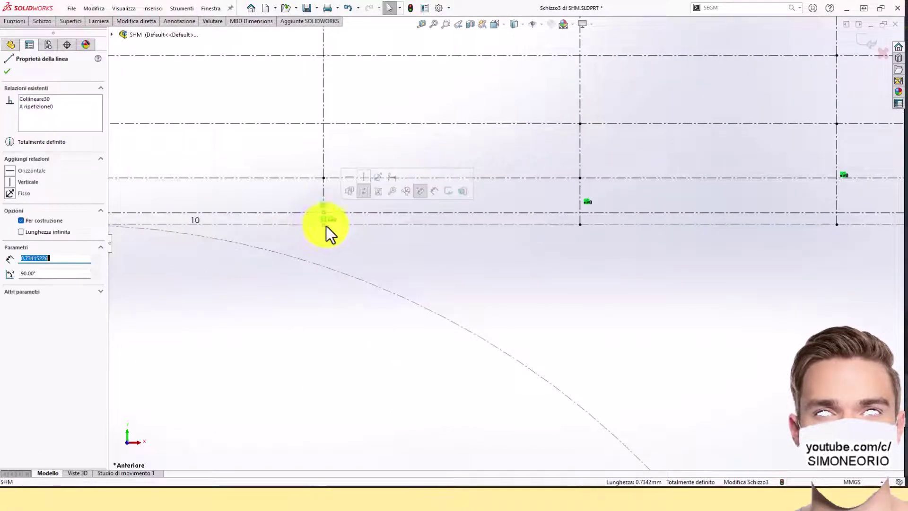
pyautogui.press('Escape')
pyautogui.click(323, 224)
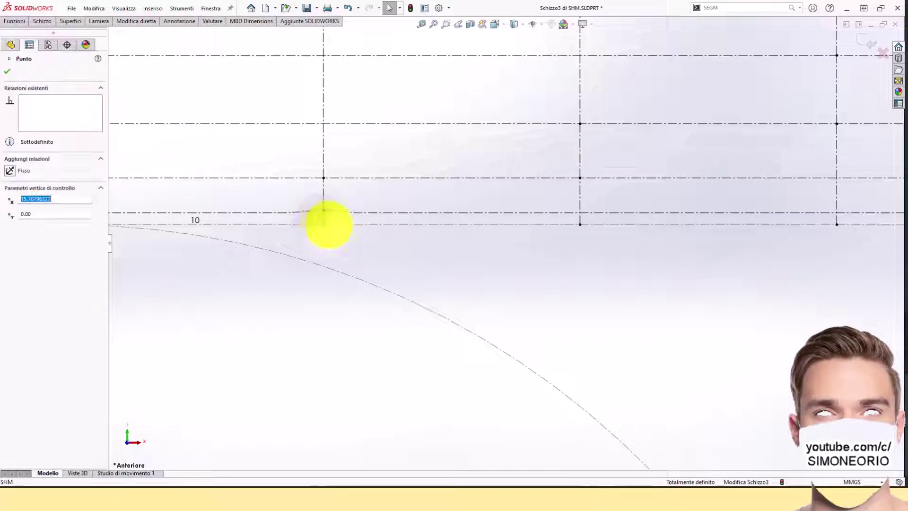
pyautogui.keyDown('ctrl'); pyautogui.click(343, 224); pyautogui.keyUp('ctrl')
pyautogui.click(371, 186)
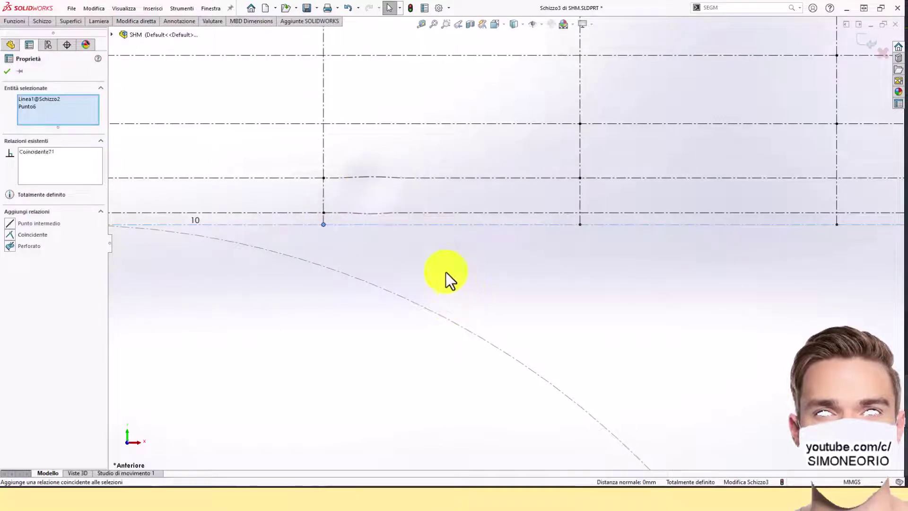
pyautogui.click(449, 272)
# Step: Start a spline at the origin and pass it through the matching intersections of the first three vertical centrelines and horizontal projections
pyautogui.scroll(8, 537, 286)
pyautogui.scroll(5, 558, 273)
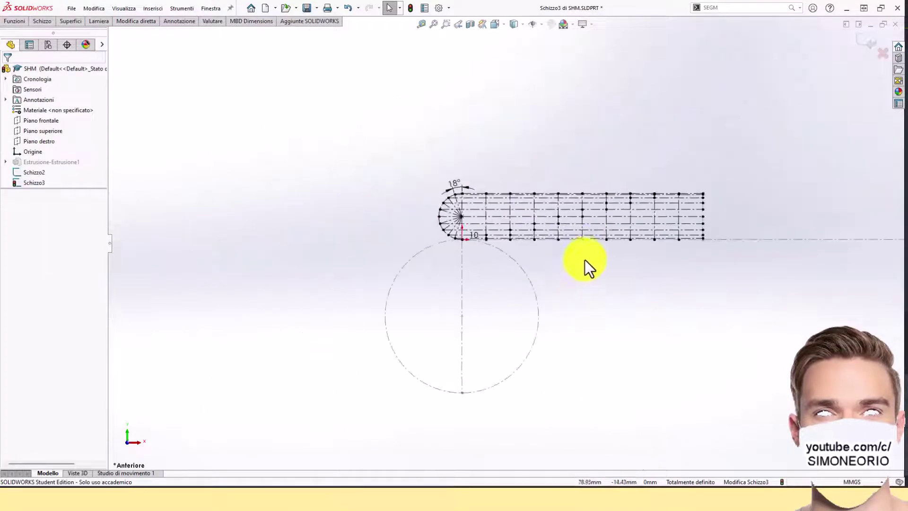
pyautogui.scroll(-2, 585, 260)
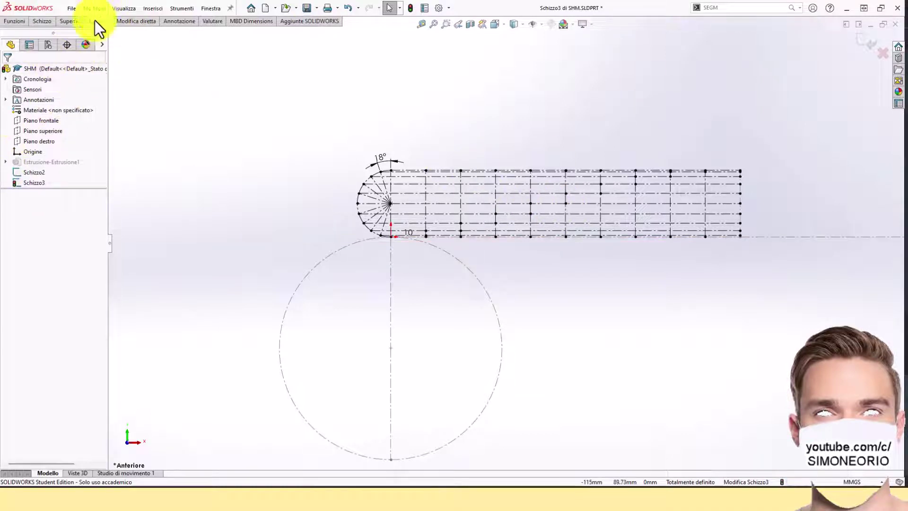
pyautogui.click(47, 21)
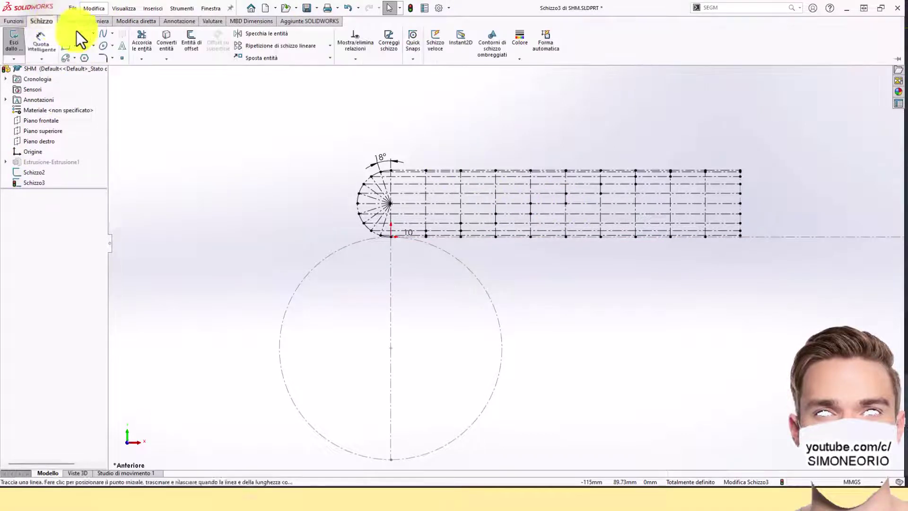
pyautogui.click(112, 33)
pyautogui.click(114, 47)
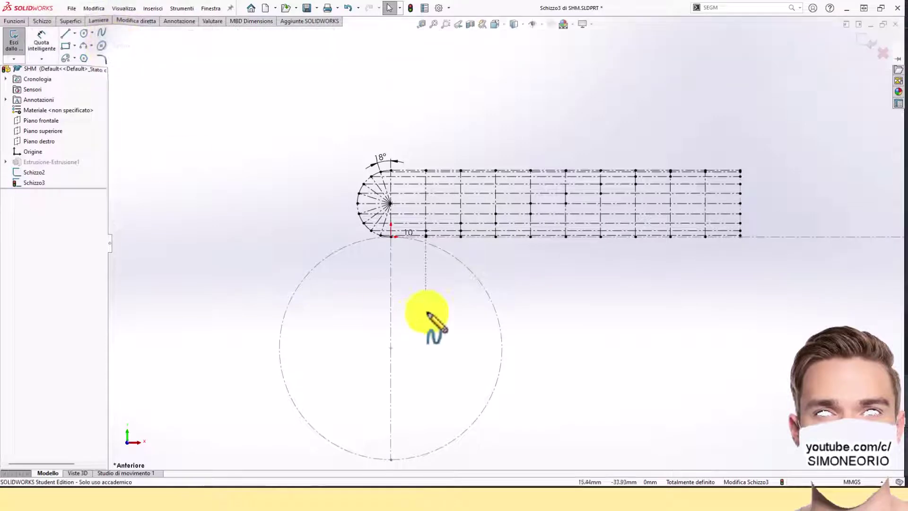
pyautogui.scroll(-10, 406, 241)
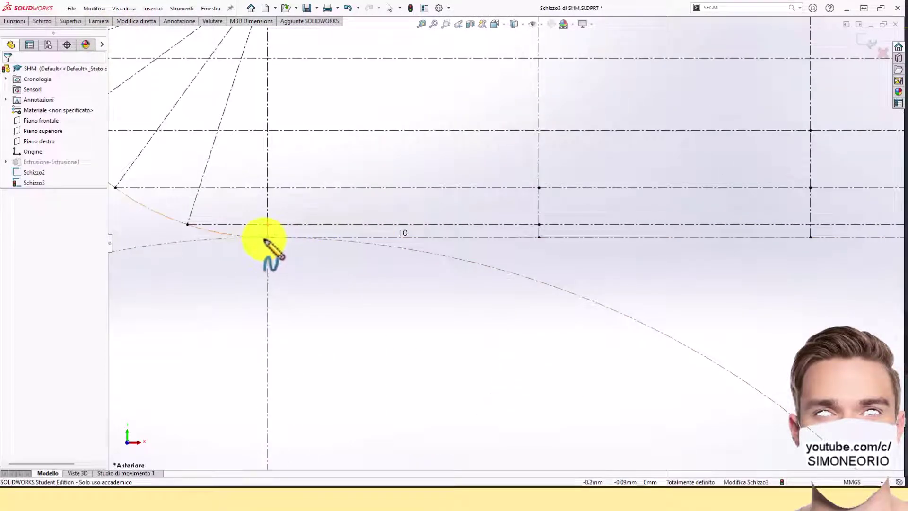
pyautogui.click(267, 237)
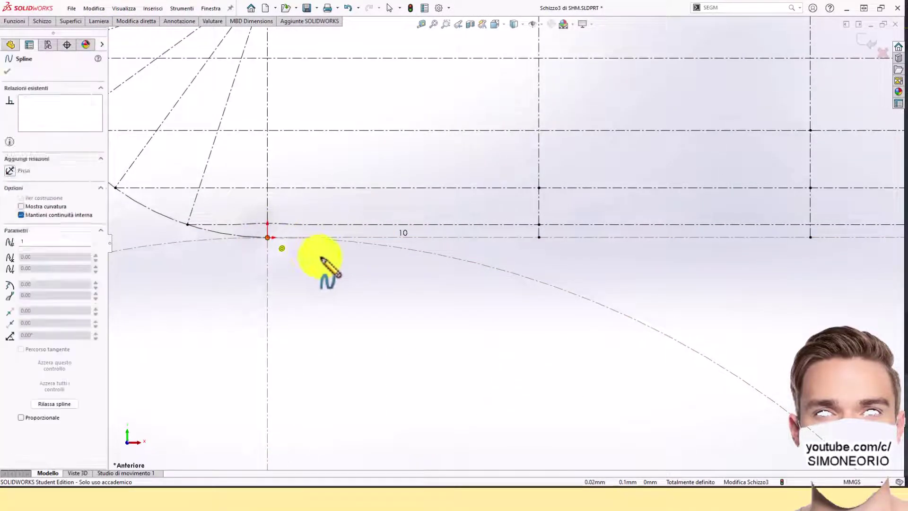
pyautogui.click(539, 224)
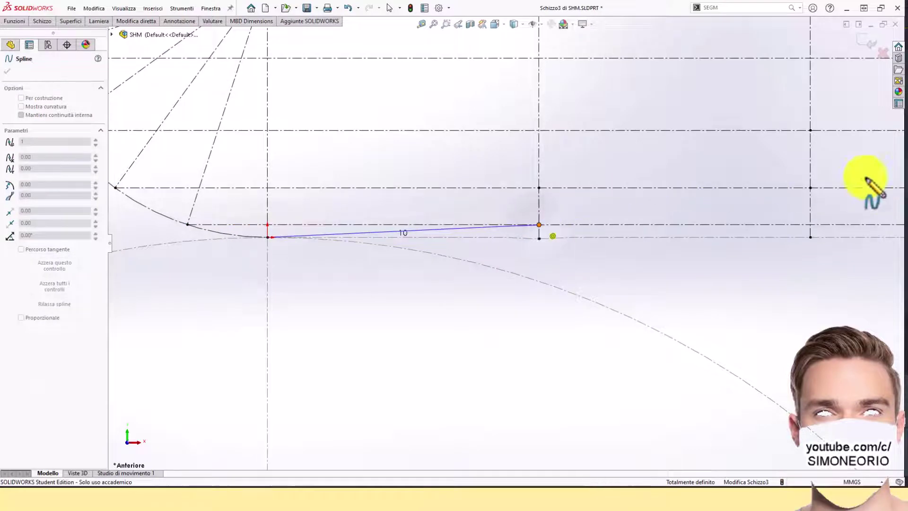
pyautogui.click(811, 188)
pyautogui.scroll(3, 822, 190)
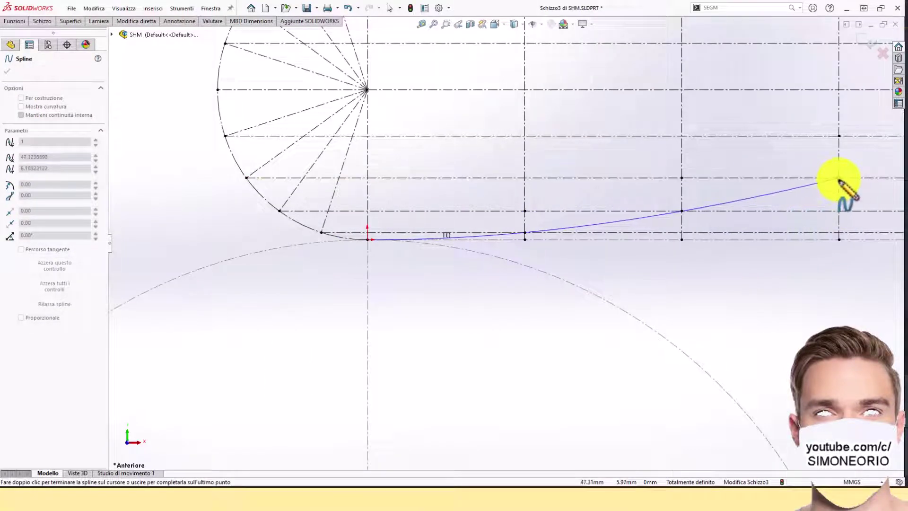
pyautogui.click(838, 178)
# Step: Continue the spline through the matching intersections of the fourth to ninth verticals and end it at the last vertical's upper endpoint
pyautogui.scroll(4, 839, 179)
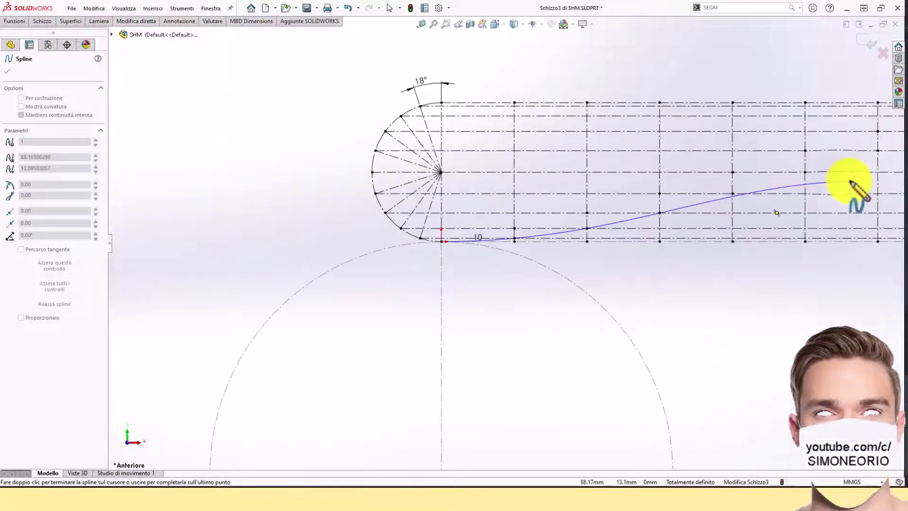
pyautogui.click(806, 172)
pyautogui.scroll(3, 807, 175)
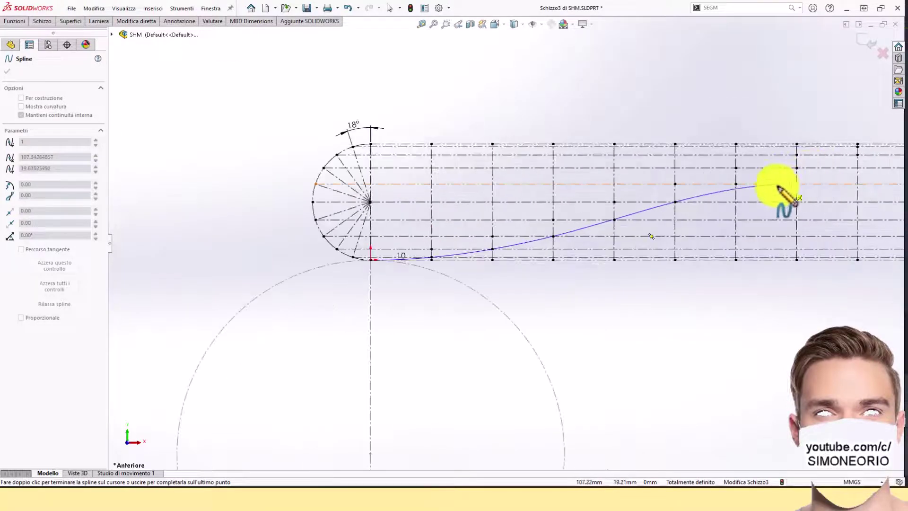
pyautogui.click(797, 169)
pyautogui.scroll(2, 820, 167)
pyautogui.scroll(-3, 830, 168)
pyautogui.scroll(-2, 745, 224)
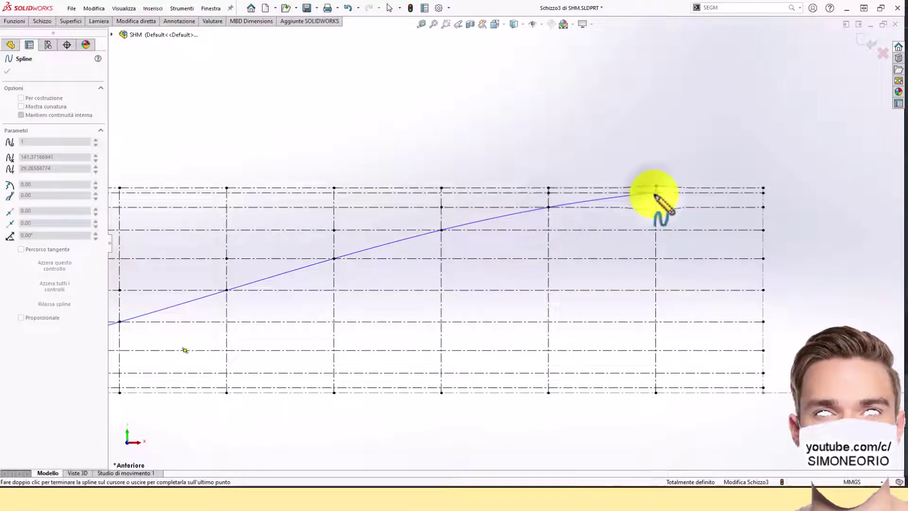
pyautogui.scroll(-3, 681, 197)
pyautogui.click(762, 189)
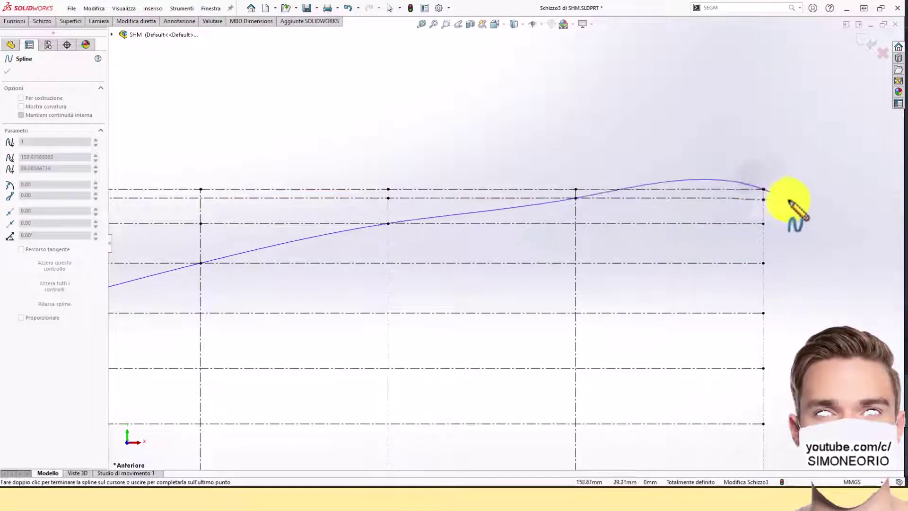
pyautogui.press('Escape')
pyautogui.scroll(2, 745, 215)
pyautogui.scroll(8, 532, 320)
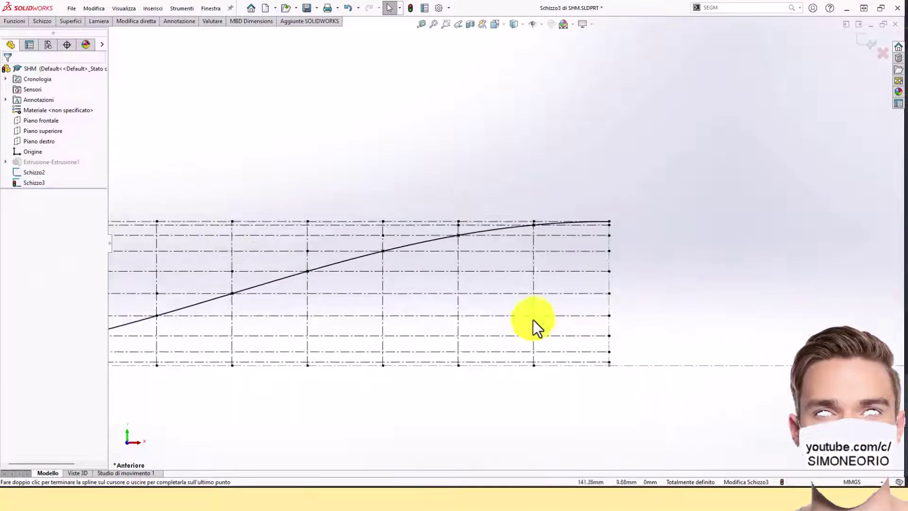
pyautogui.click(49, 22)
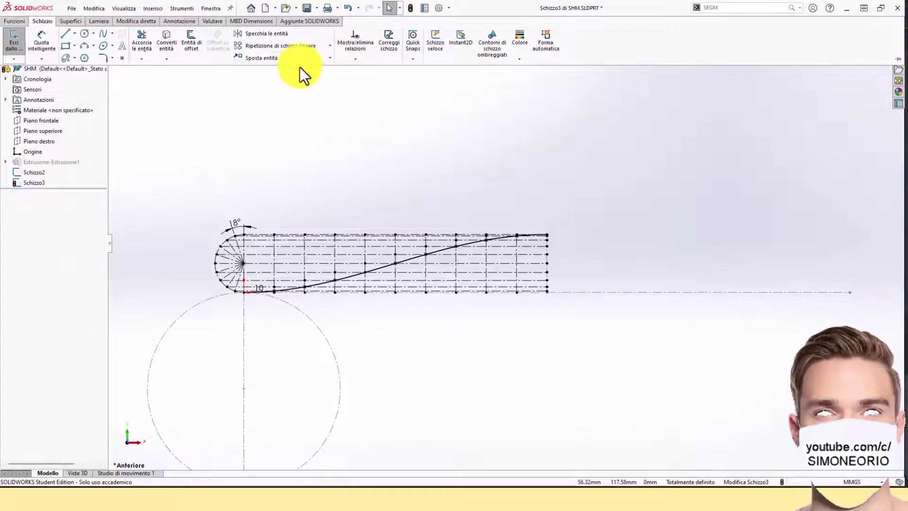
pyautogui.click(272, 39)
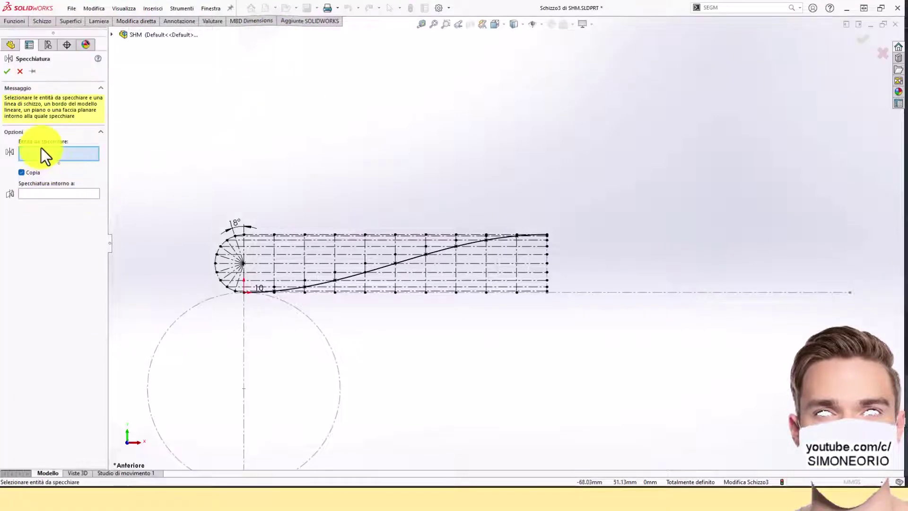
pyautogui.click(351, 278)
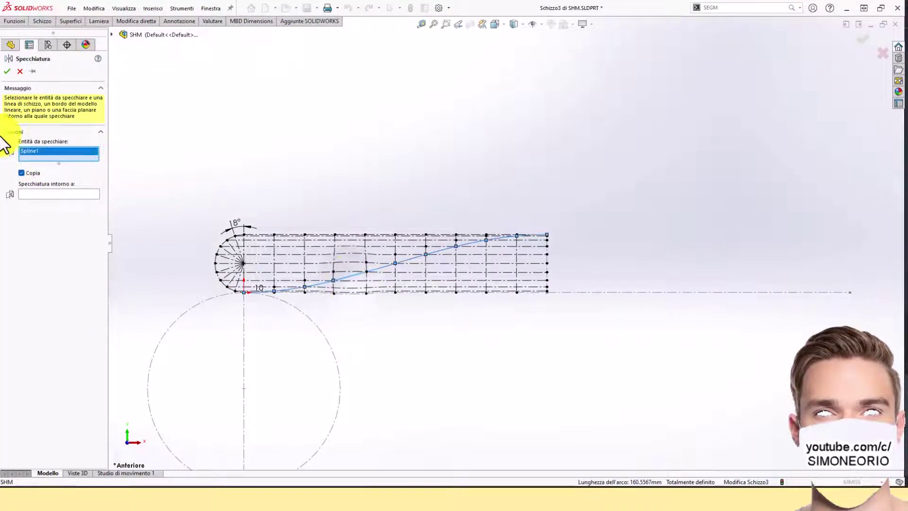
pyautogui.click(49, 194)
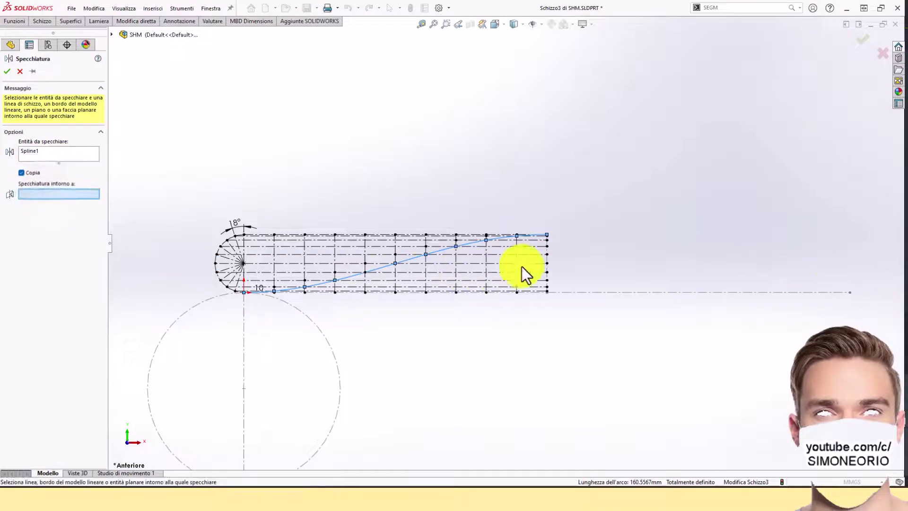
pyautogui.scroll(-8, 527, 268)
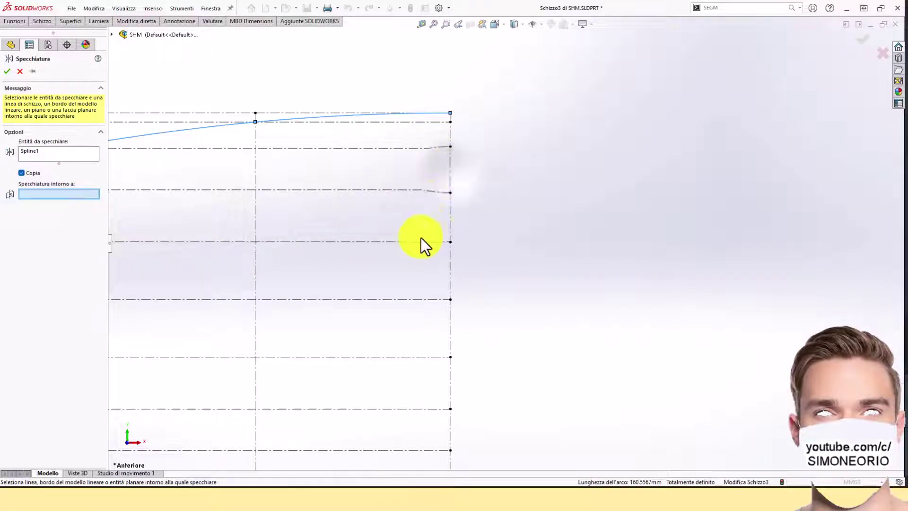
pyautogui.scroll(3, 439, 286)
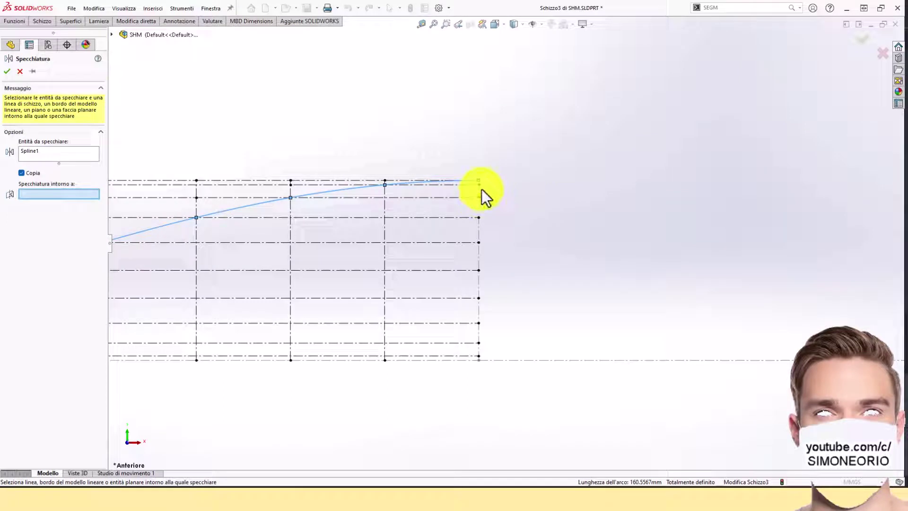
pyautogui.press('Escape')
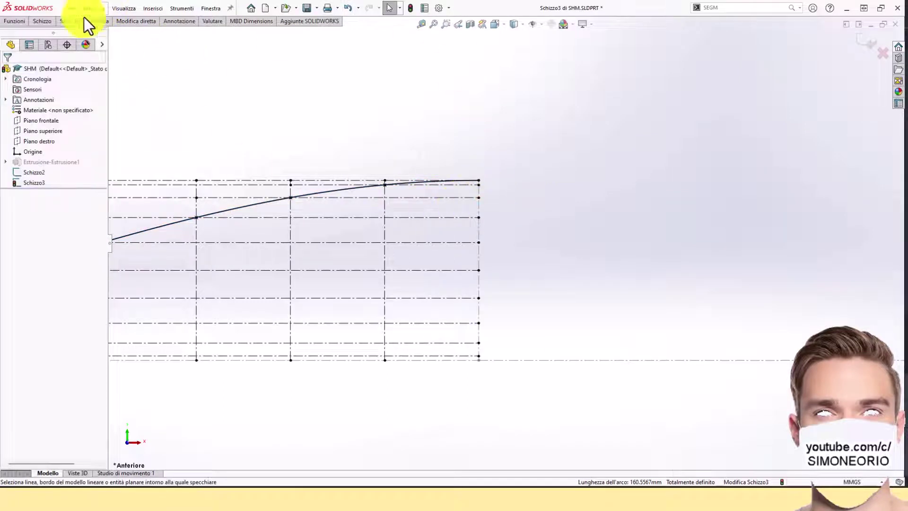
# Step: Draw a vertical centreline closing the far end of the grid, from the horizontal base centreline up to the spline's endpoint
pyautogui.click(51, 21)
pyautogui.click(75, 33)
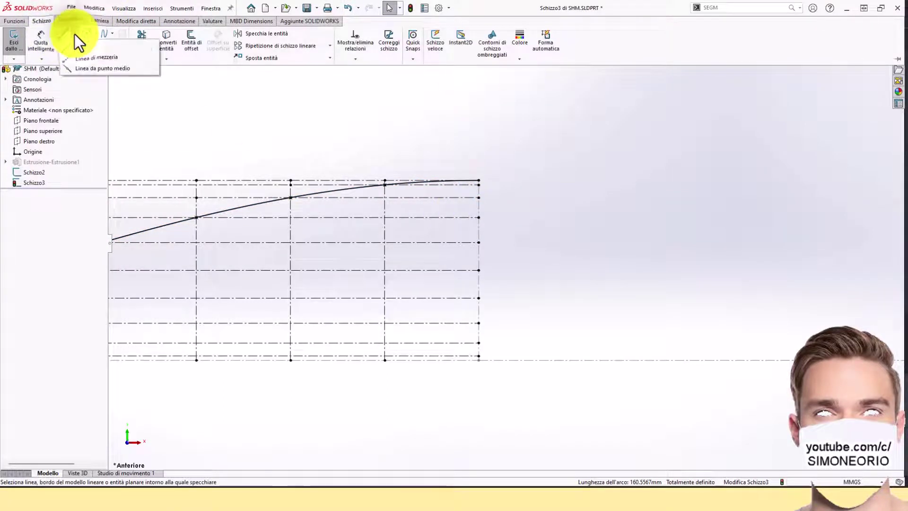
pyautogui.click(67, 57)
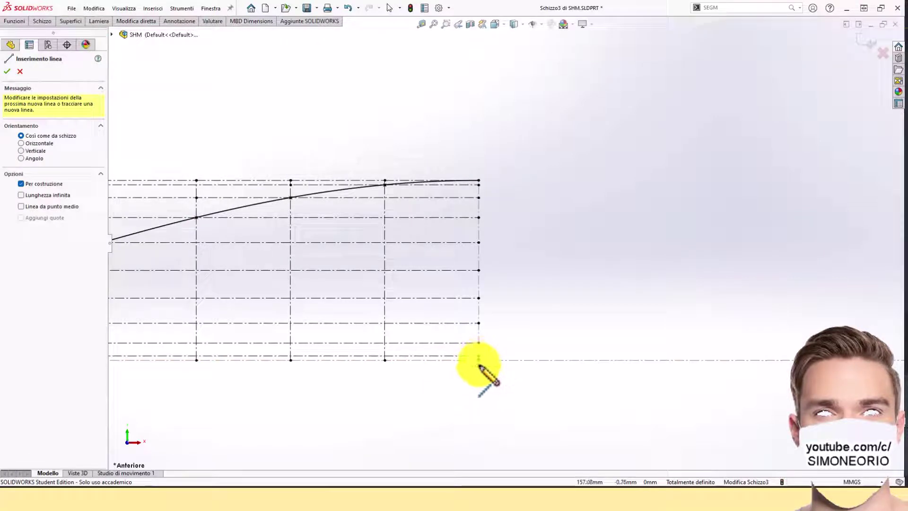
pyautogui.scroll(-4, 477, 359)
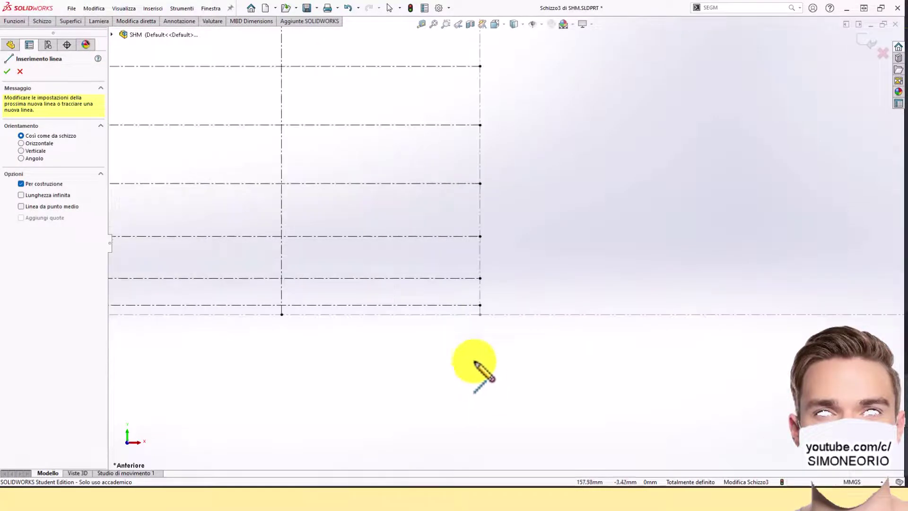
pyautogui.click(479, 314)
pyautogui.scroll(4, 496, 172)
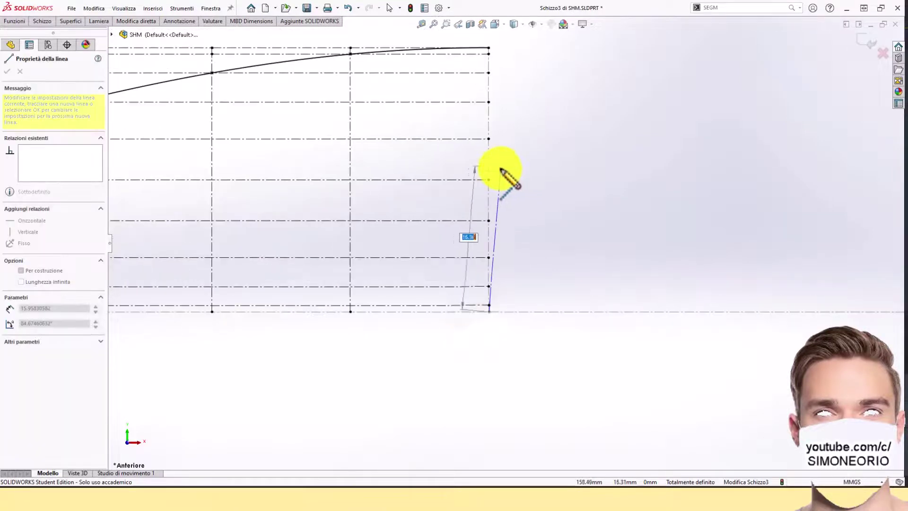
pyautogui.scroll(-1, 494, 141)
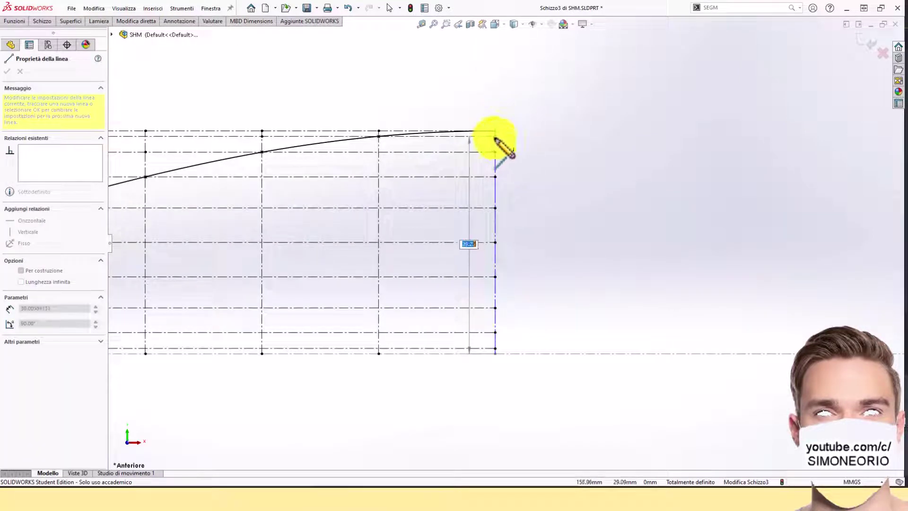
pyautogui.click(495, 132)
pyautogui.press('Escape')
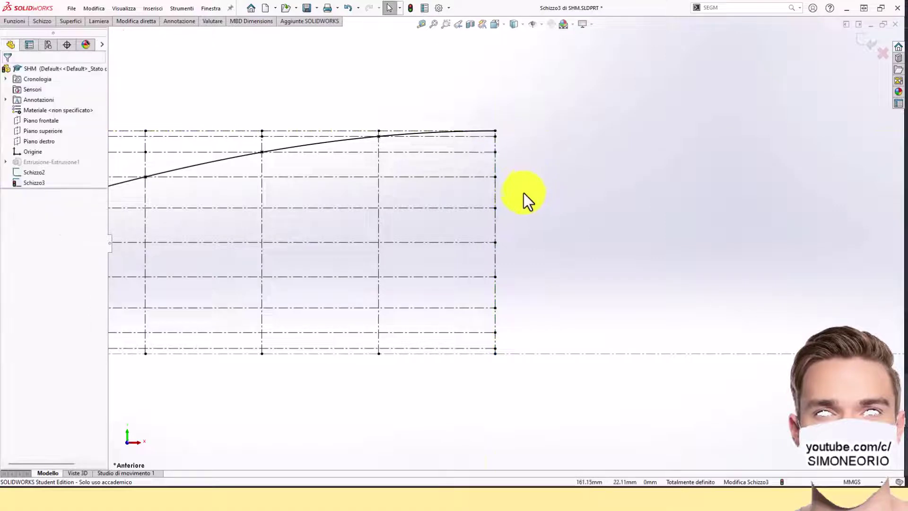
# Step: Mirror a copy of the rise spline about the vertical centreline at the far end of the grid
pyautogui.scroll(2, 523, 194)
pyautogui.scroll(3, 523, 194)
pyautogui.scroll(-2, 395, 159)
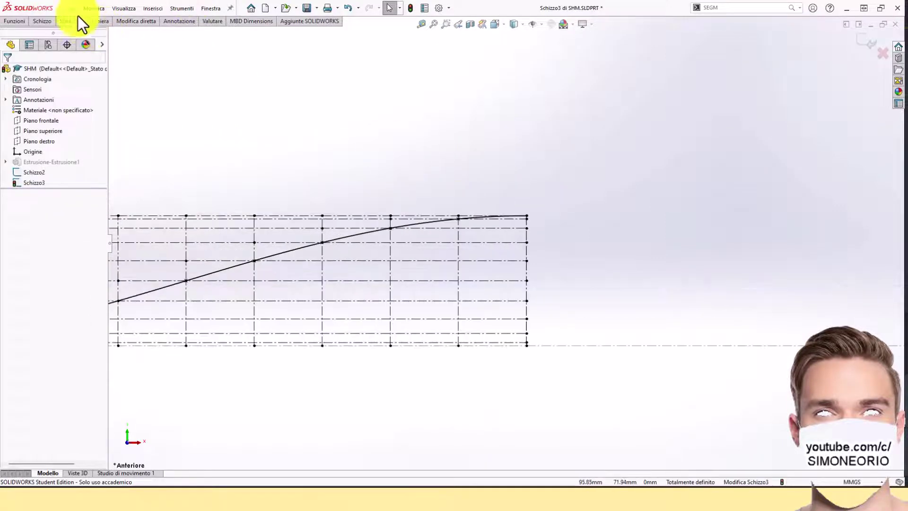
pyautogui.click(44, 20)
pyautogui.click(266, 33)
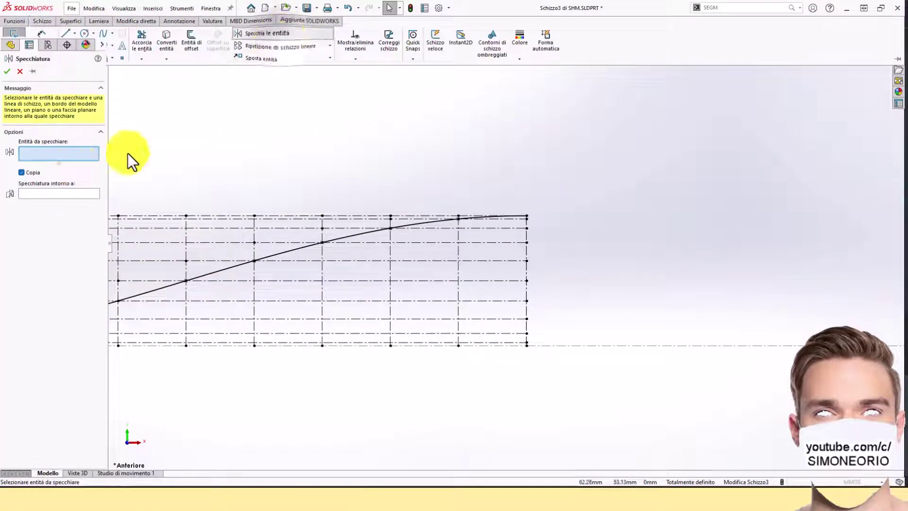
pyautogui.click(213, 273)
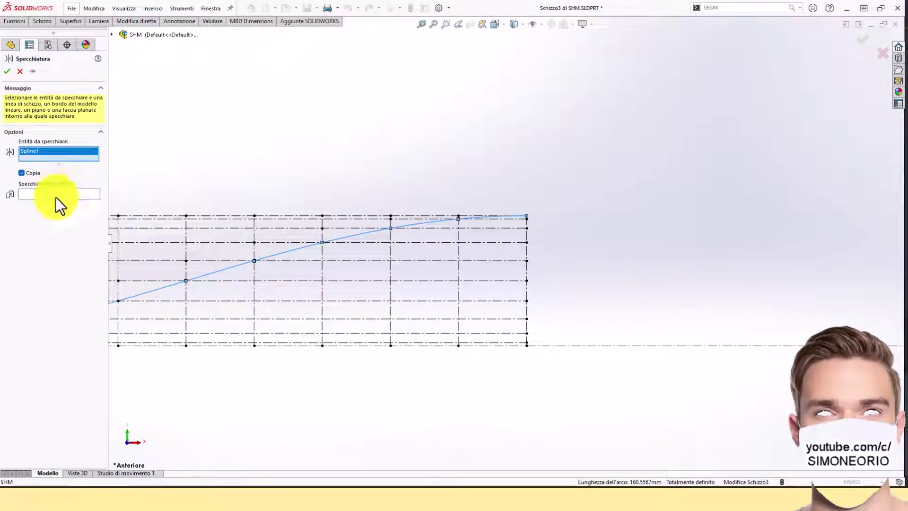
pyautogui.click(39, 194)
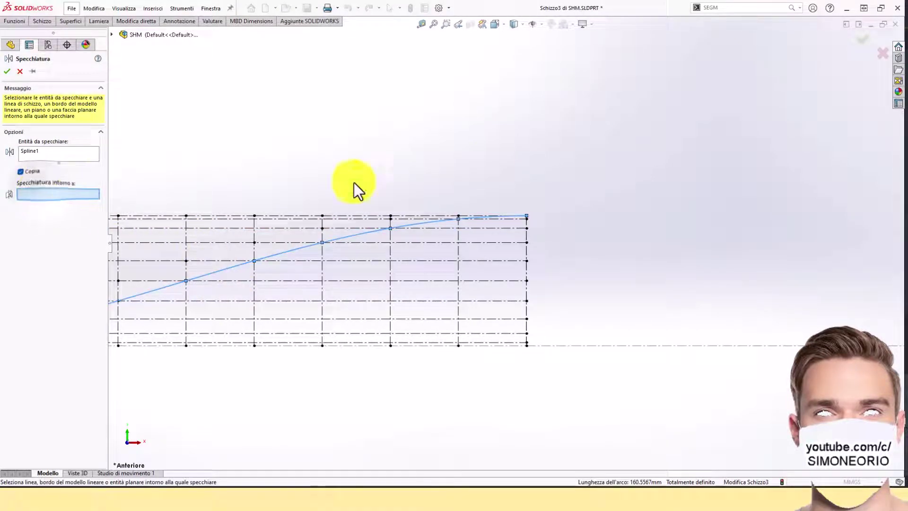
pyautogui.click(526, 239)
pyautogui.scroll(2, 539, 266)
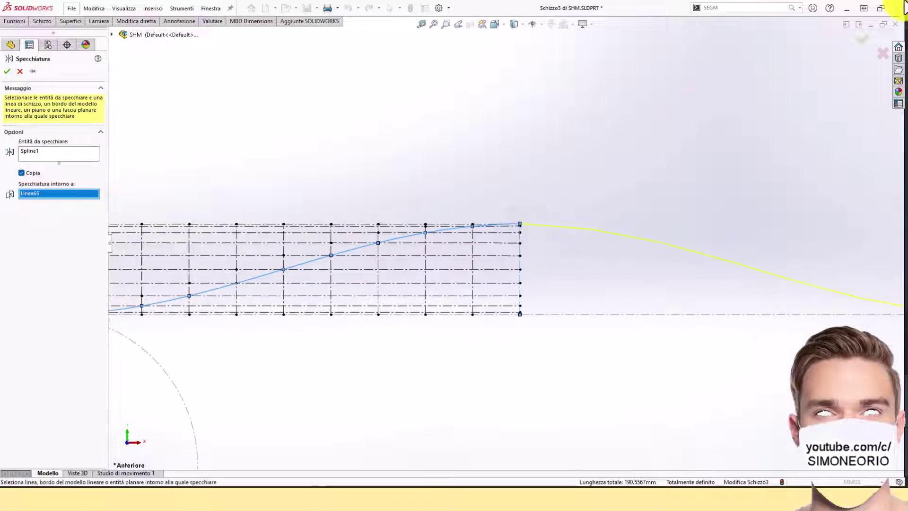
pyautogui.click(864, 45)
pyautogui.scroll(4, 651, 240)
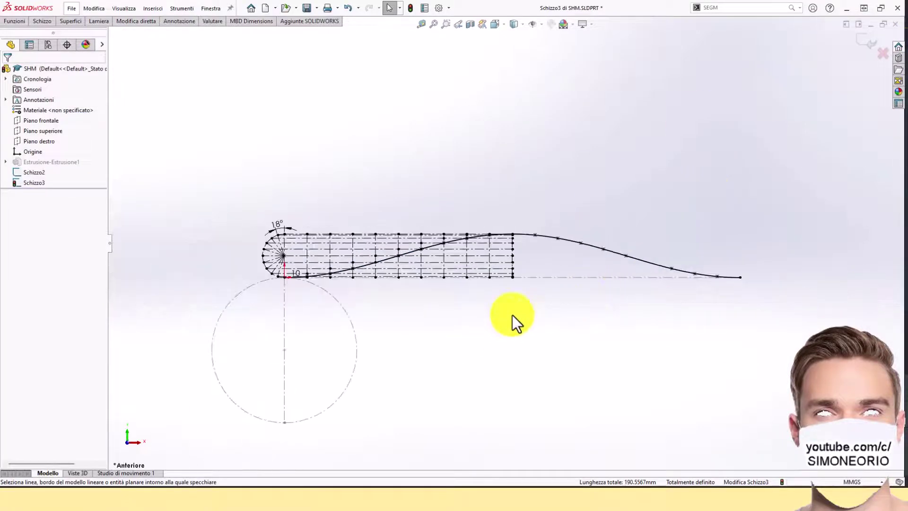
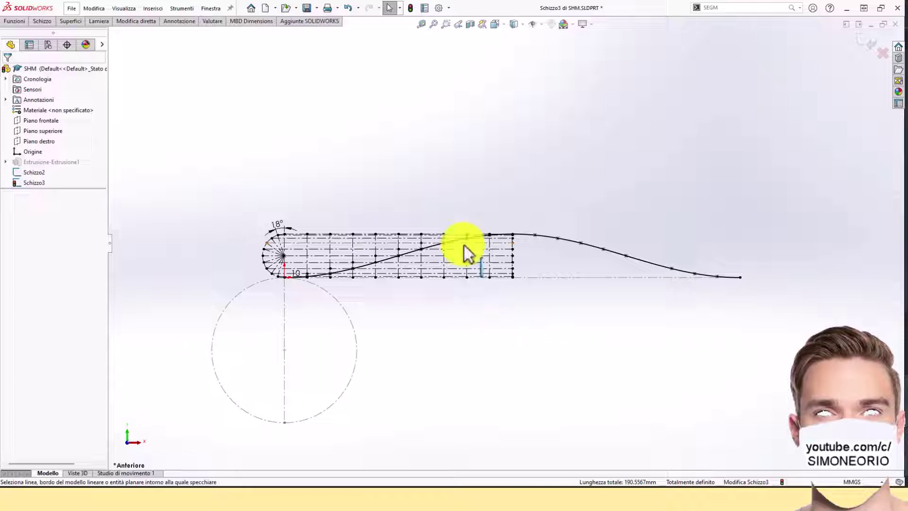
# Step: Draw a vertical centreline about 32 mm long downward from the lowest point of the construction base circle
pyautogui.scroll(3, 369, 297)
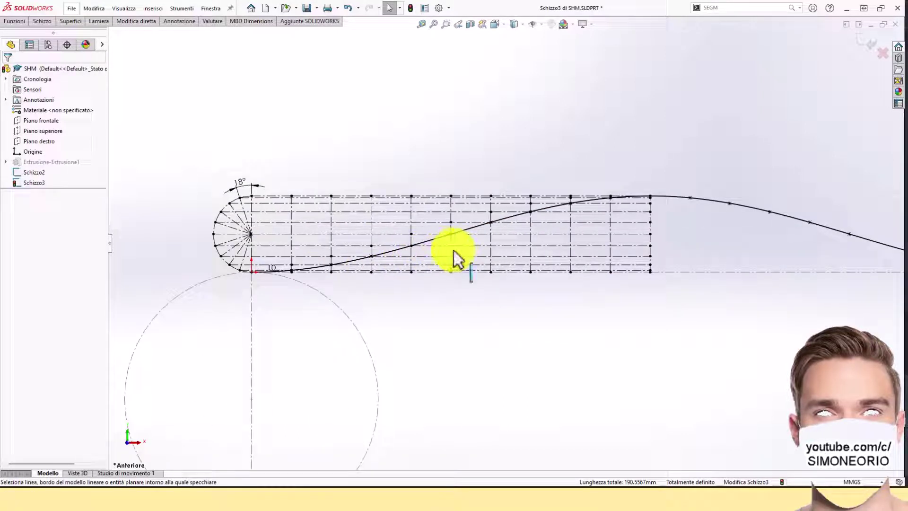
pyautogui.press('f')
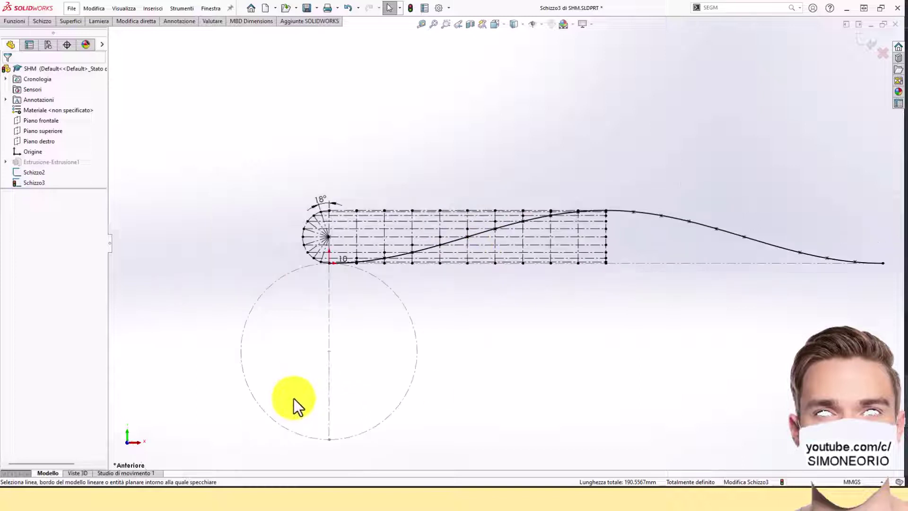
pyautogui.click(42, 21)
pyautogui.click(72, 37)
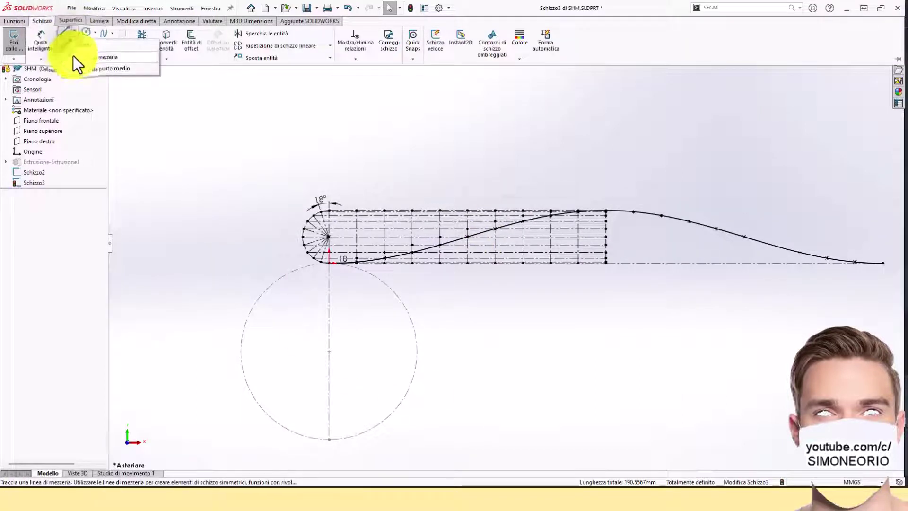
pyautogui.click(73, 56)
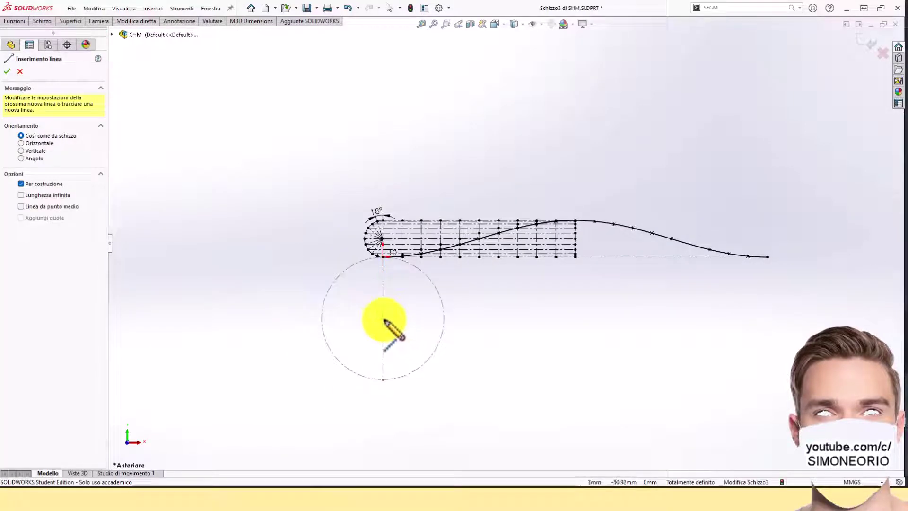
pyautogui.click(382, 380)
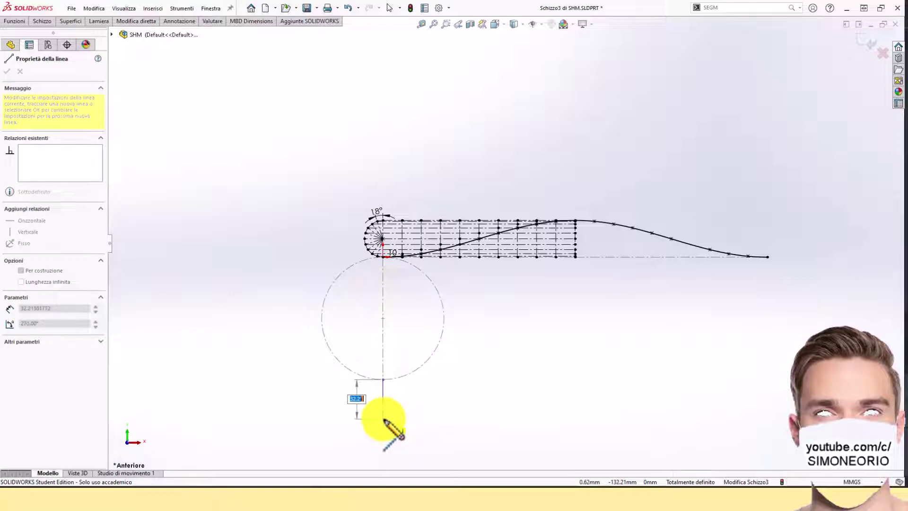
pyautogui.click(384, 419)
pyautogui.press('Escape')
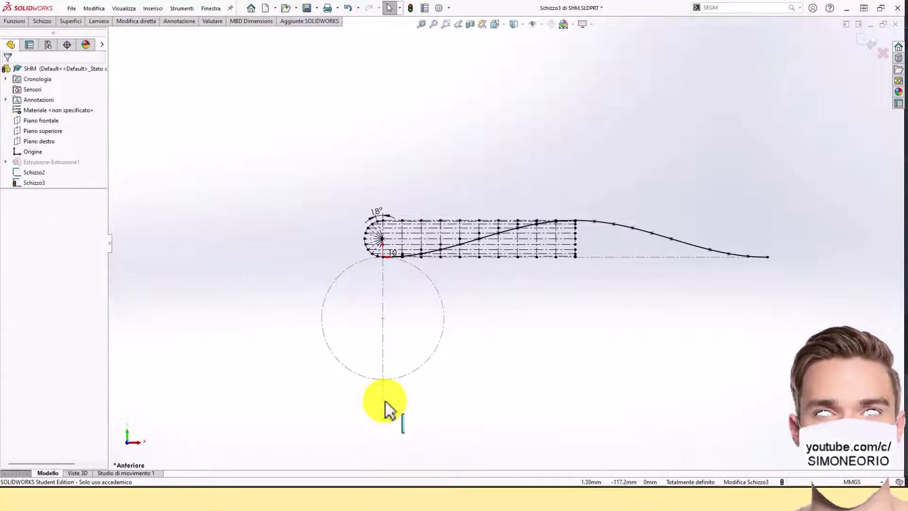
# Step: Make the short centreline below the base circle equal in length to the vertical centreline at the grid's far end
pyautogui.click(384, 400)
pyautogui.scroll(-10, 635, 243)
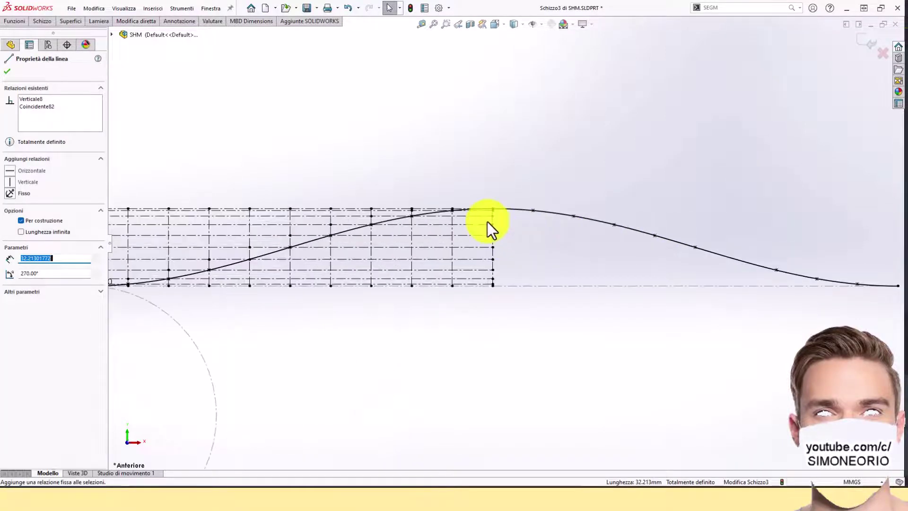
pyautogui.scroll(-1, 525, 267)
pyautogui.keyDown('ctrl'); pyautogui.click(492, 237); pyautogui.keyUp('ctrl')
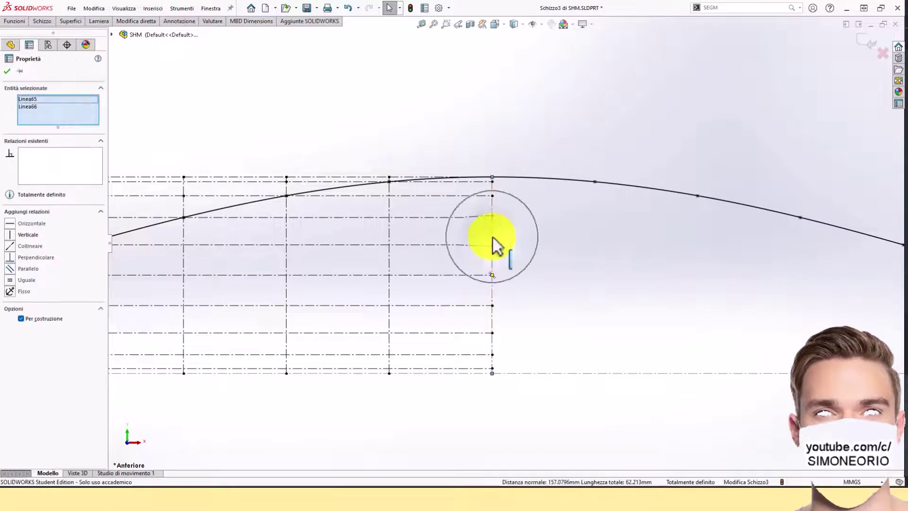
pyautogui.click(590, 195)
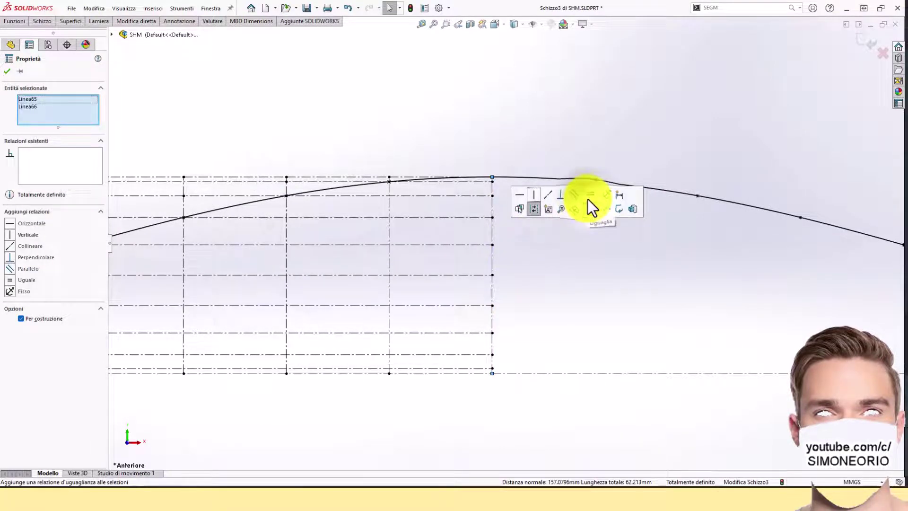
pyautogui.scroll(9, 505, 365)
pyautogui.click(433, 364)
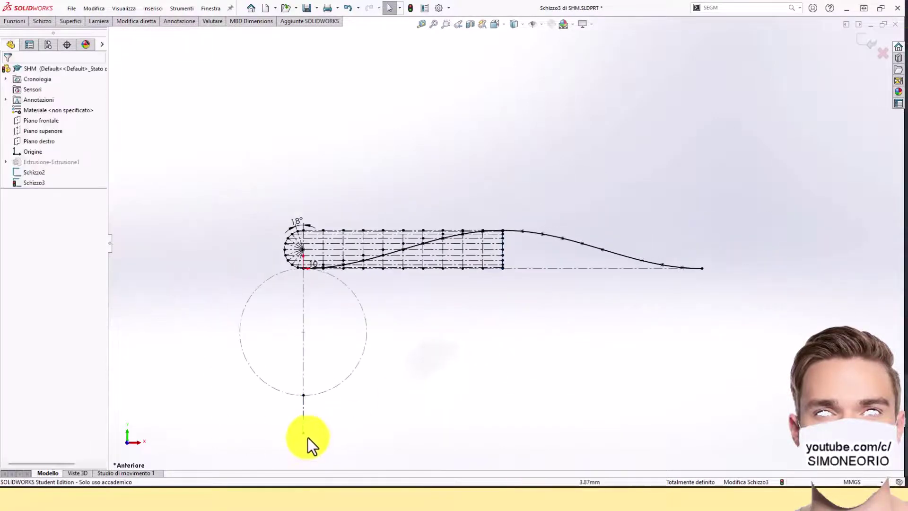
pyautogui.click(303, 433)
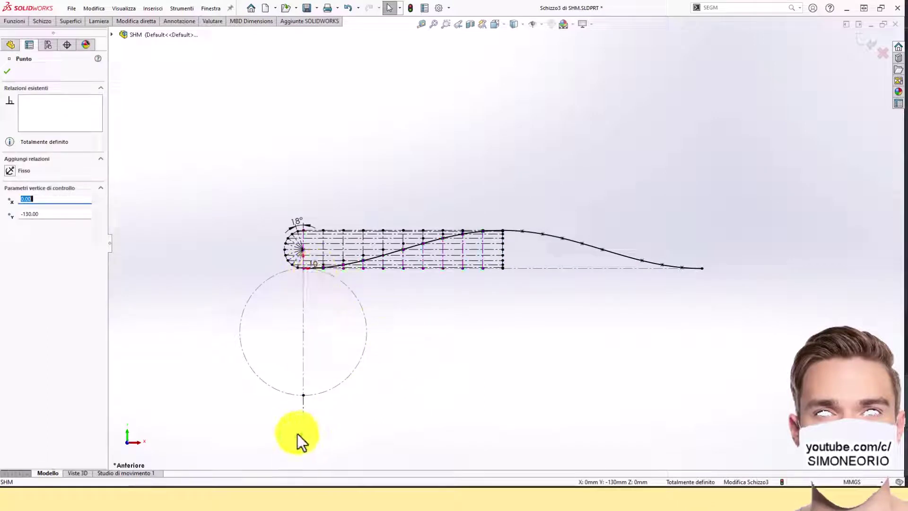
pyautogui.press('Escape')
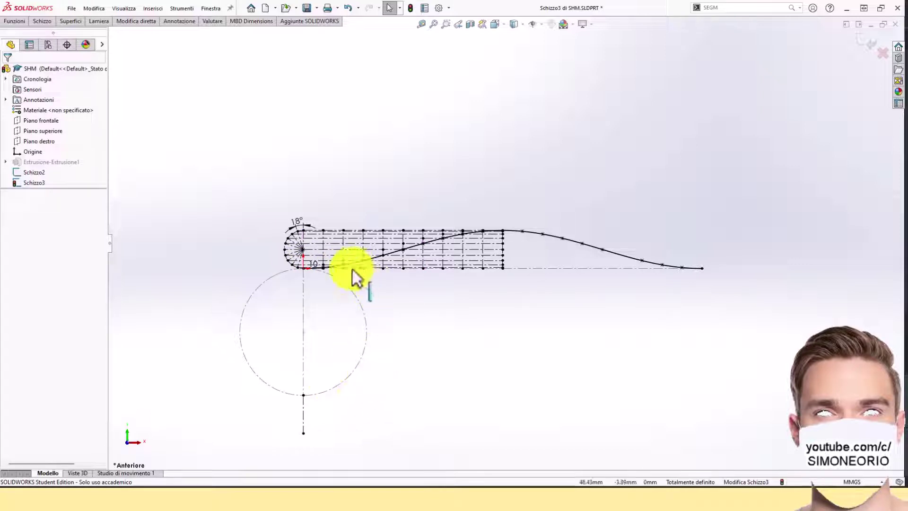
pyautogui.click(317, 264)
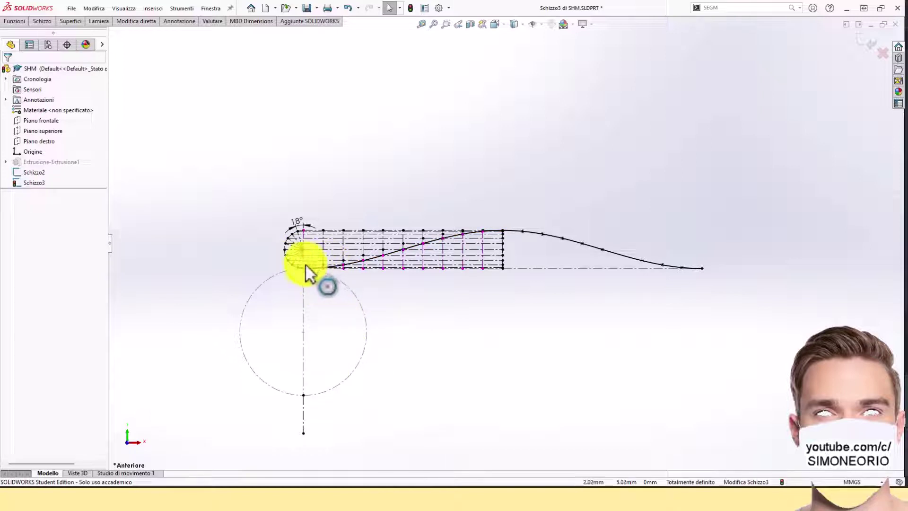
pyautogui.click(304, 403)
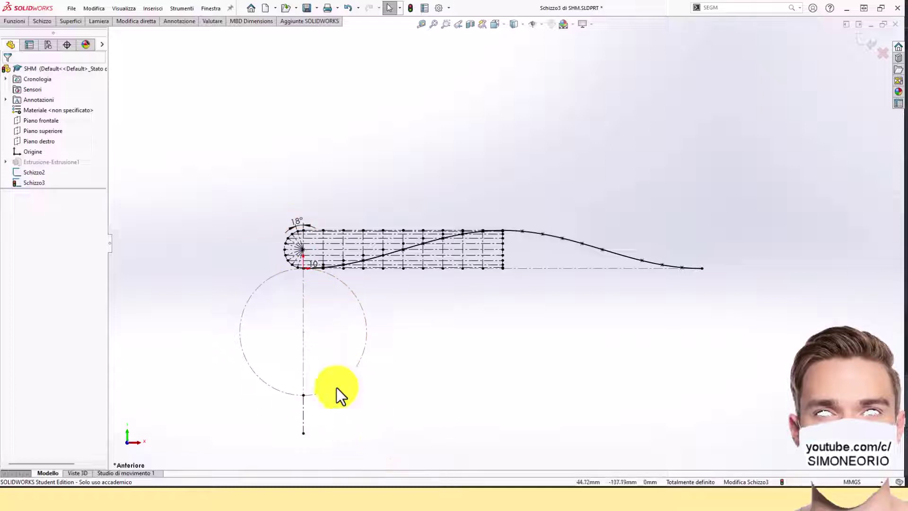
pyautogui.click(46, 24)
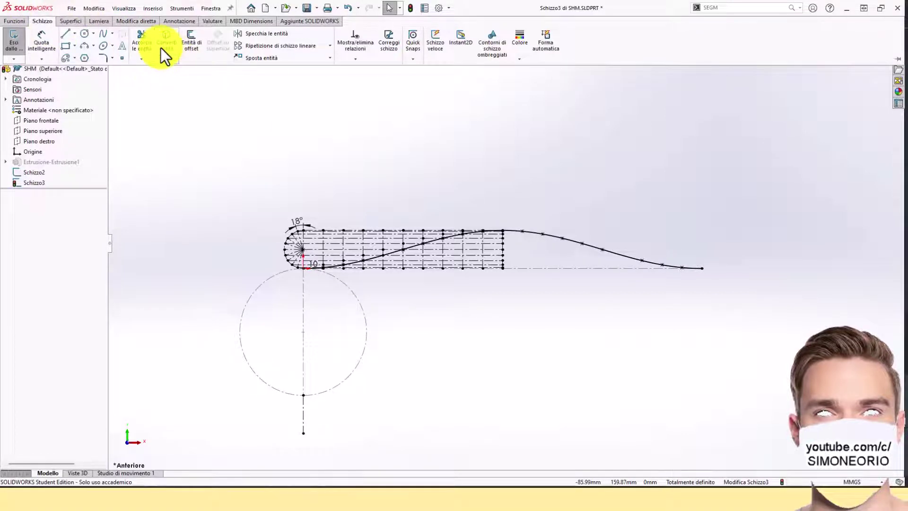
# Step: Set up a circular sketch pattern of the short centreline about the base circle's centre, with 10 instances and dimensioned angular spacing
pyautogui.click(329, 48)
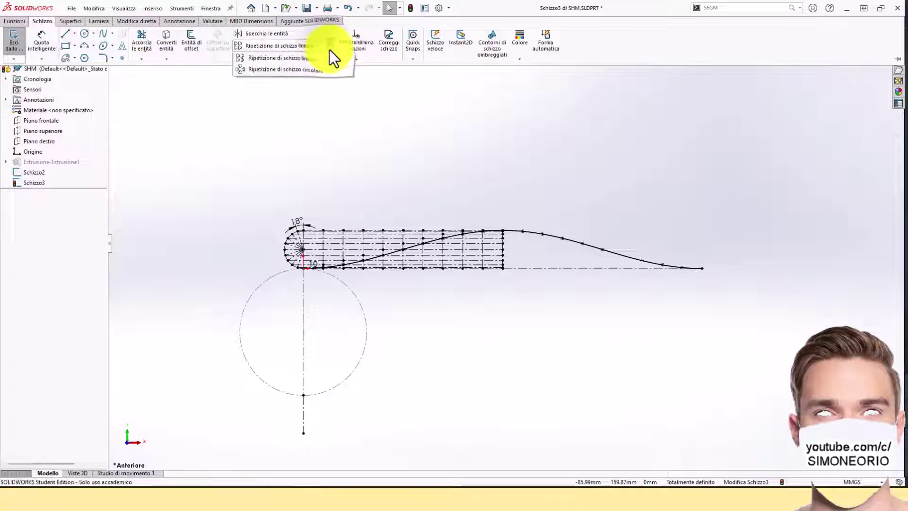
pyautogui.click(294, 71)
pyautogui.click(56, 99)
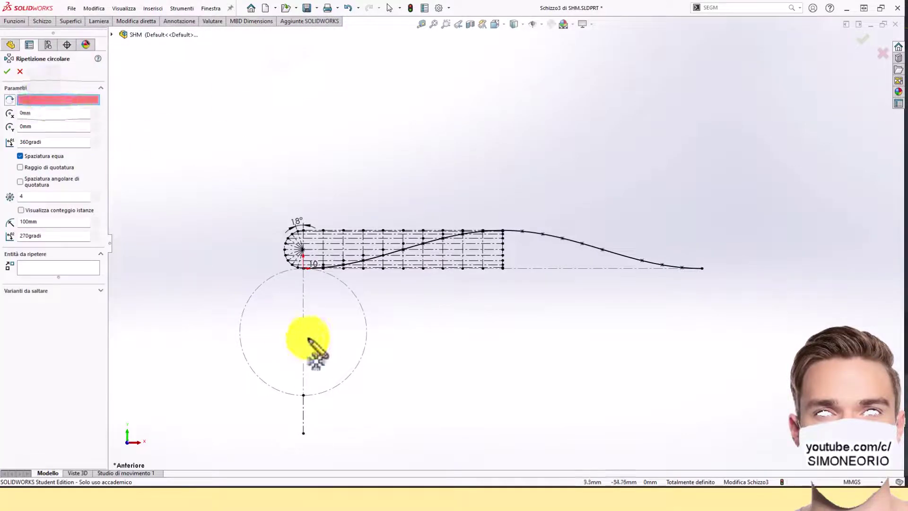
pyautogui.click(304, 331)
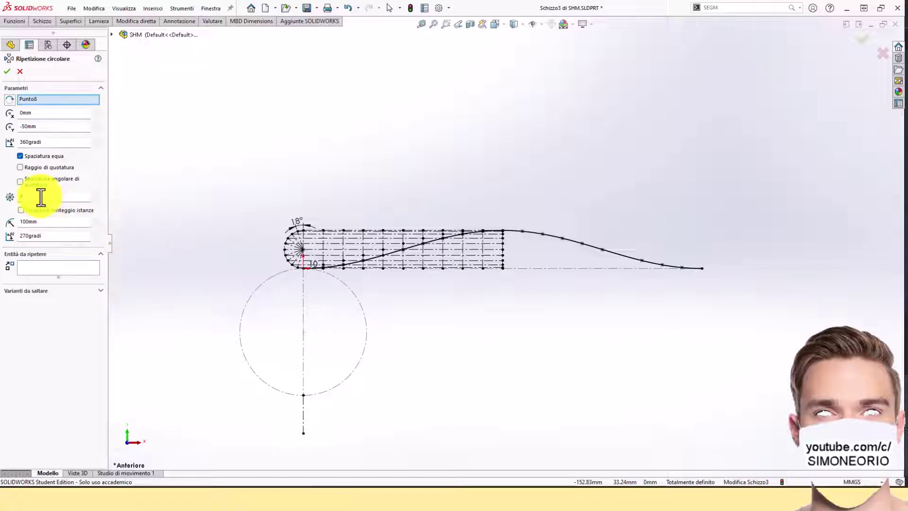
pyautogui.click(20, 181)
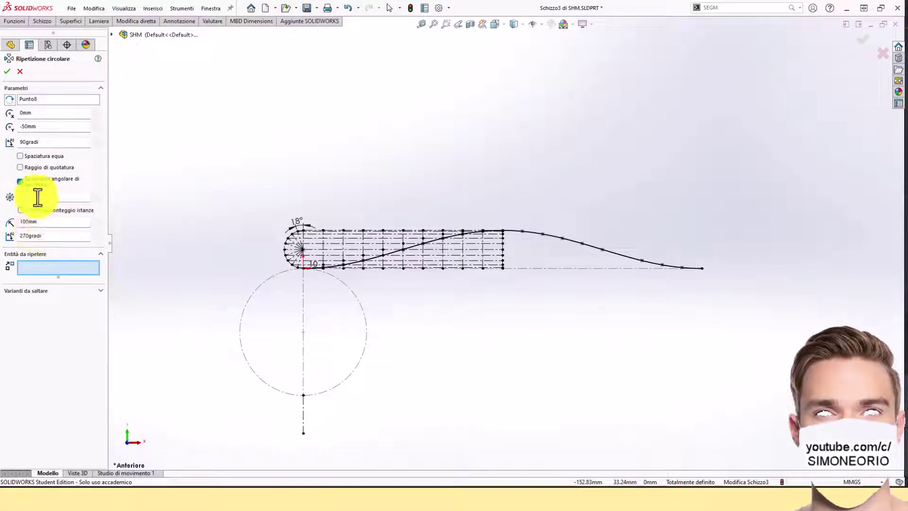
pyautogui.moveTo(37, 198); pyautogui.dragTo(2, 213)
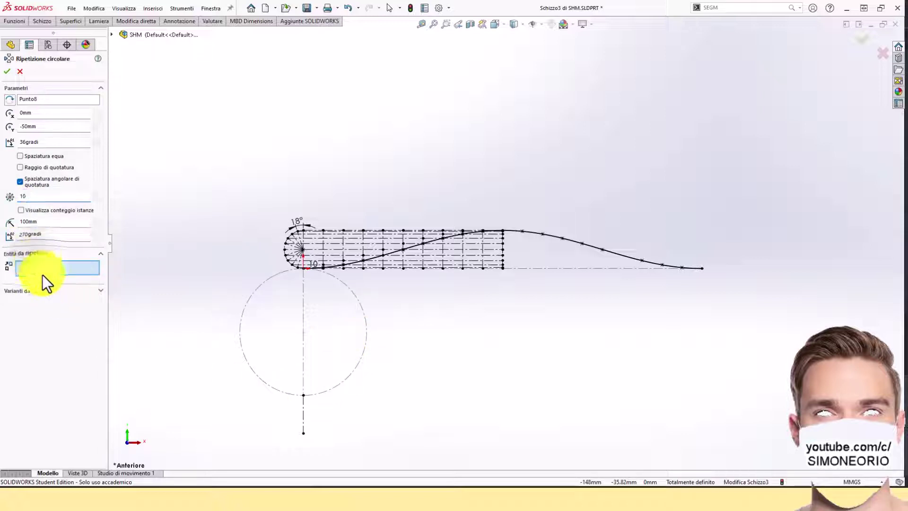
pyautogui.click(304, 424)
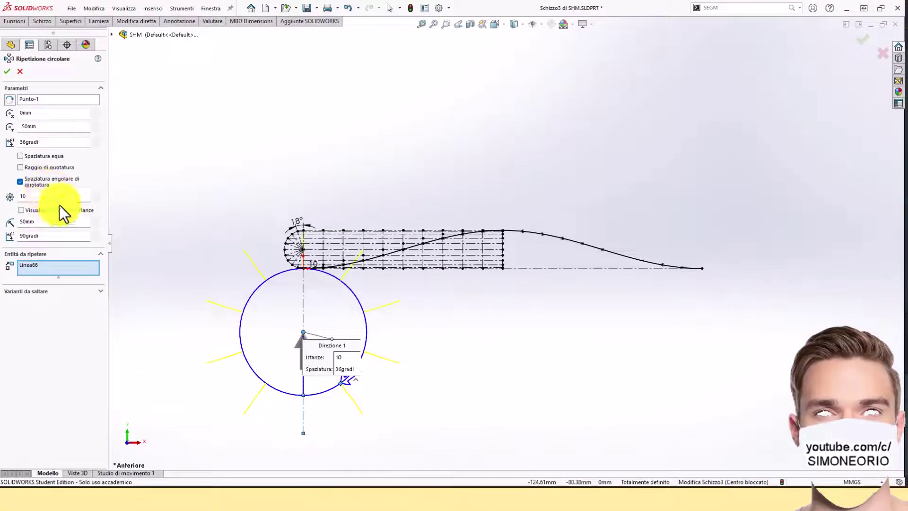
# Step: Set the circular pattern's angular spacing to 18°, reverse its direction, and create it
pyautogui.doubleClick(57, 144)
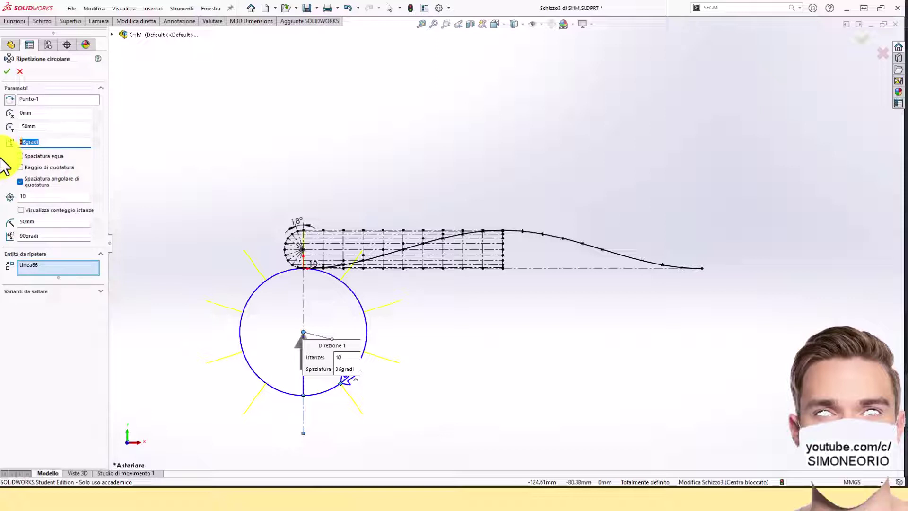
pyautogui.write('18')
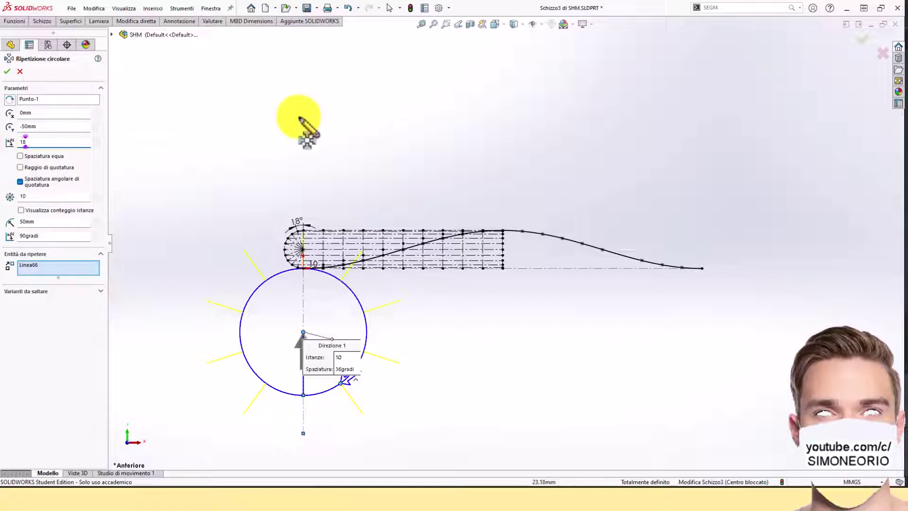
pyautogui.click(263, 128)
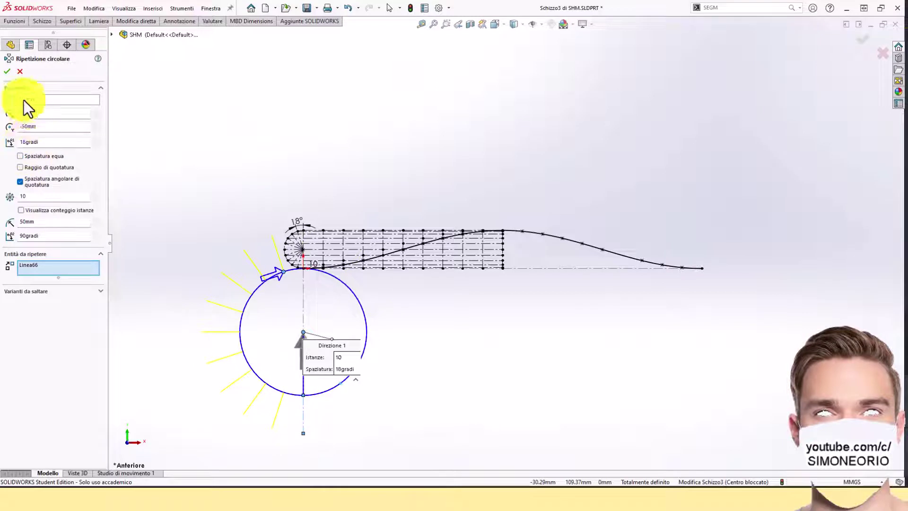
pyautogui.click(10, 101)
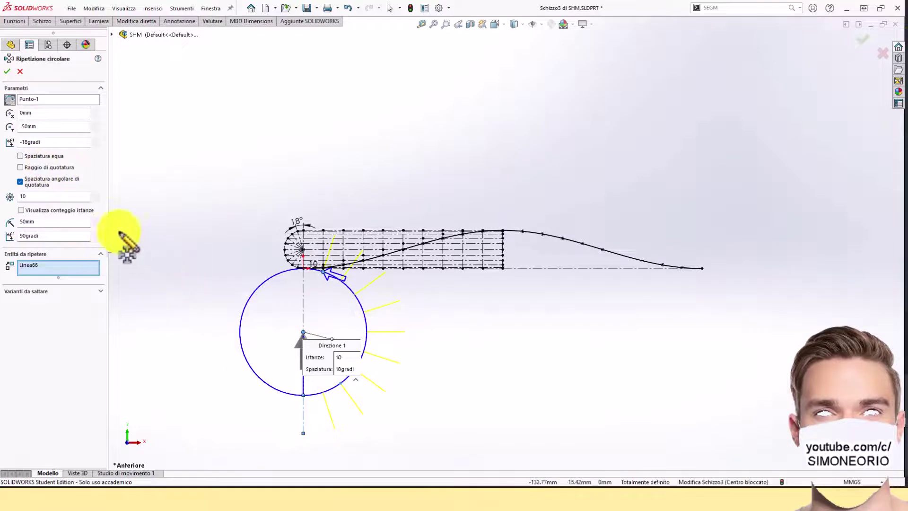
pyautogui.click(31, 186)
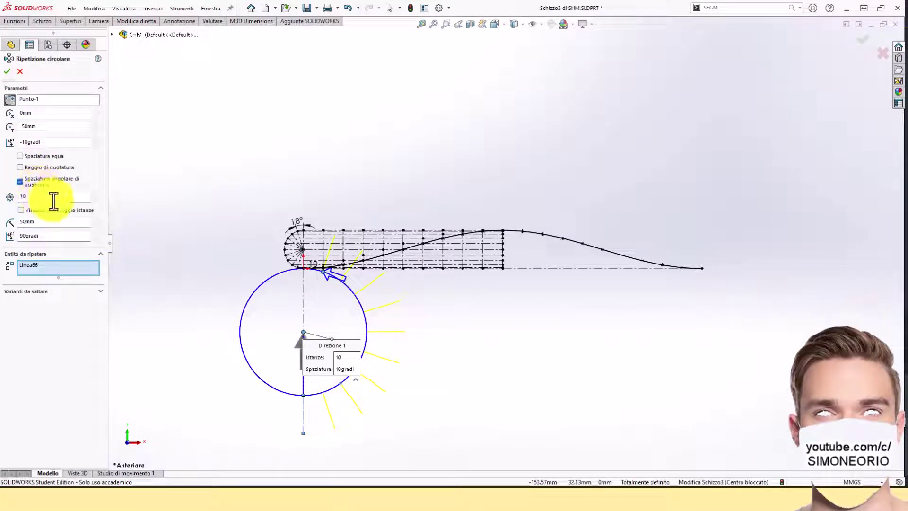
pyautogui.click(18, 161)
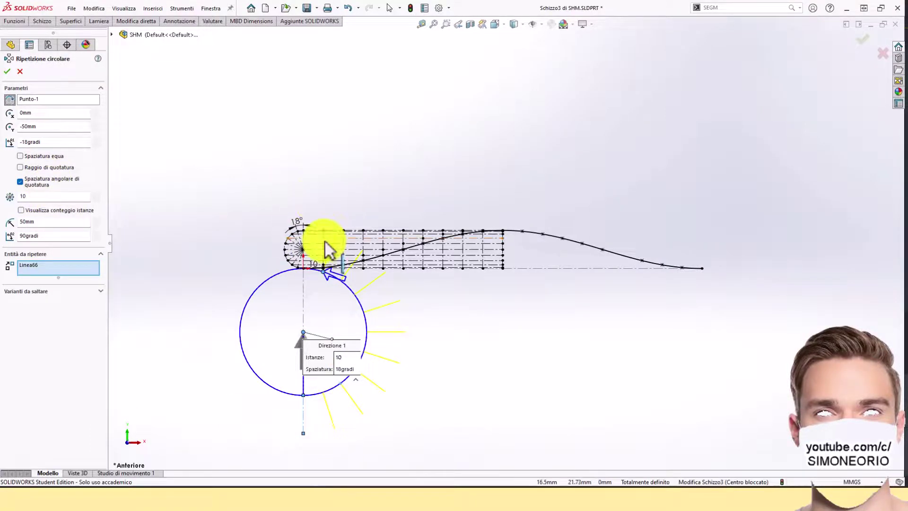
pyautogui.click(9, 75)
pyautogui.scroll(-2, 379, 379)
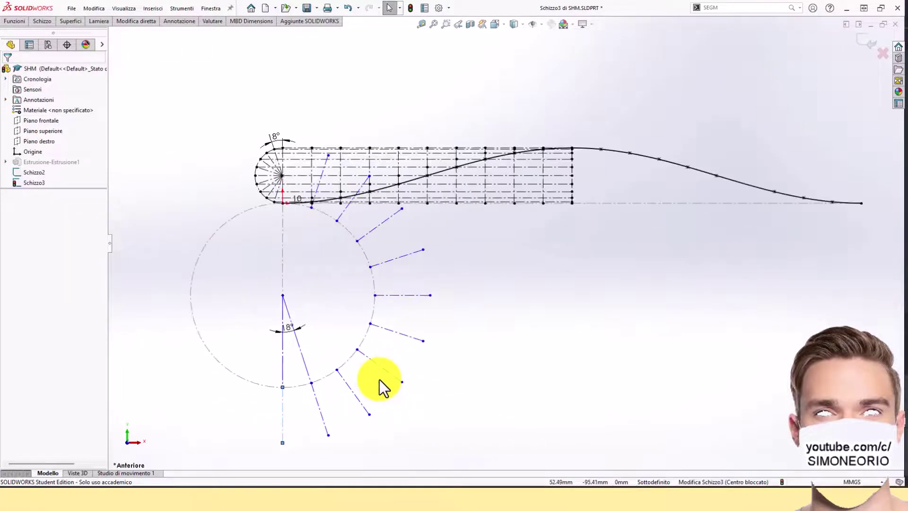
pyautogui.click(379, 379)
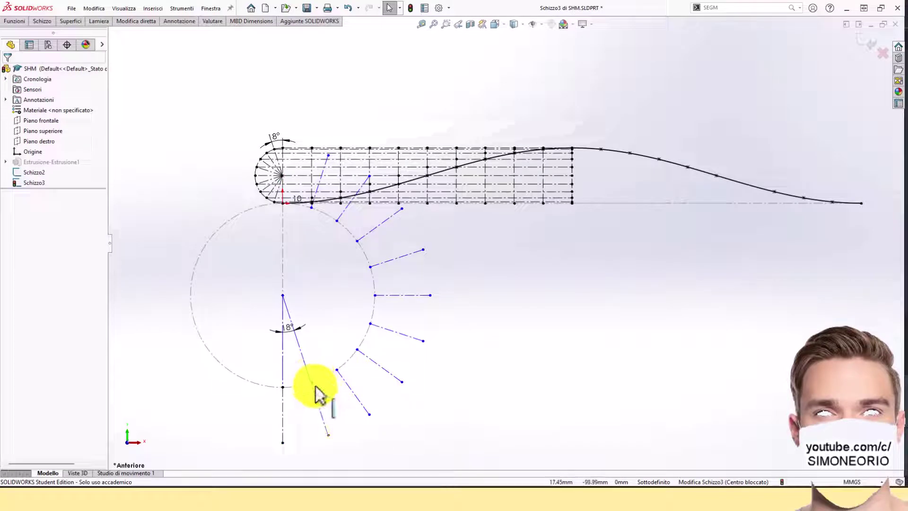
pyautogui.moveTo(311, 383)
pyautogui.mouseDown()
pyautogui.moveTo(337, 412)
pyautogui.moveTo(353, 404)
pyautogui.moveTo(345, 416)
pyautogui.moveTo(349, 369)
pyautogui.moveTo(362, 384)
pyautogui.moveTo(318, 413)
pyautogui.moveTo(306, 393)
pyautogui.moveTo(317, 392)
pyautogui.mouseUp()
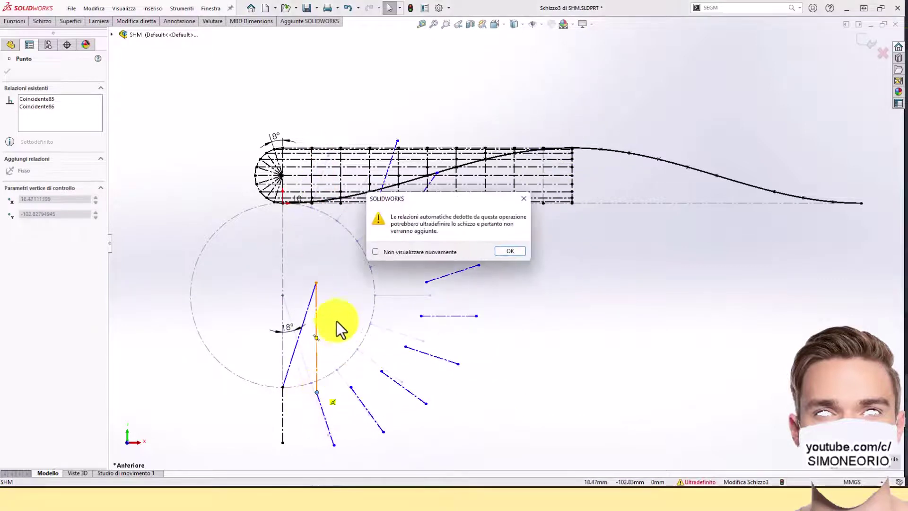
pyautogui.click(512, 252)
pyautogui.click(353, 286)
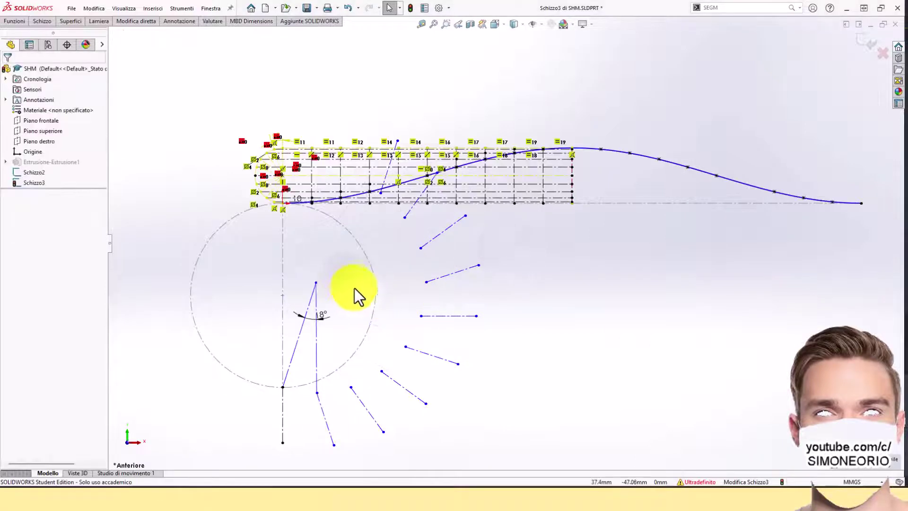
pyautogui.click(347, 8)
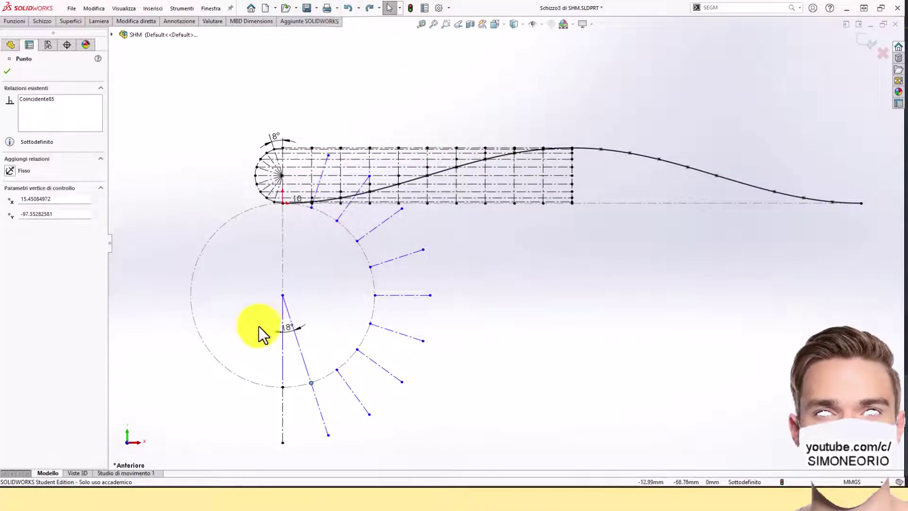
# Step: Attach the pattern's centre point to the base circle's centre, and delete the circular pattern relation from the radial centrelines
pyautogui.moveTo(282, 296)
pyautogui.mouseDown()
pyautogui.moveTo(290, 312)
pyautogui.moveTo(284, 296)
pyautogui.mouseUp()
pyautogui.click(473, 400)
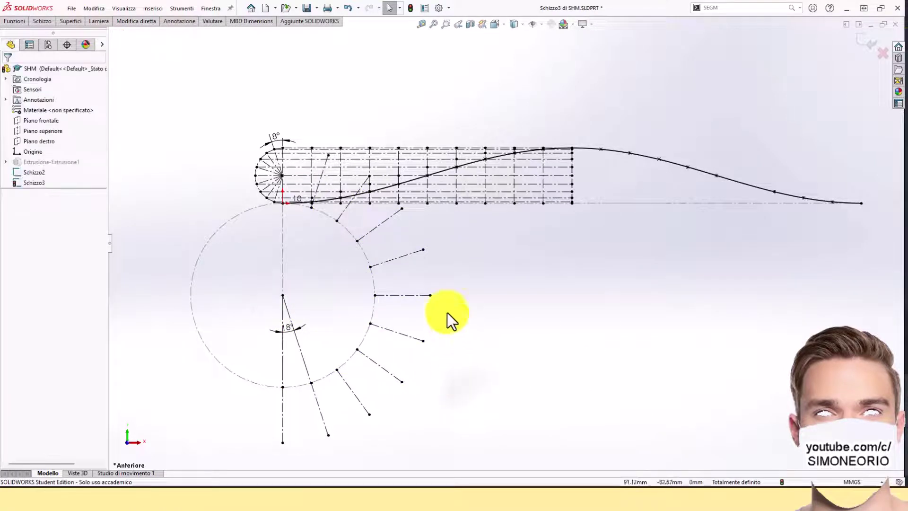
pyautogui.scroll(2, 370, 186)
pyautogui.scroll(-6, 413, 308)
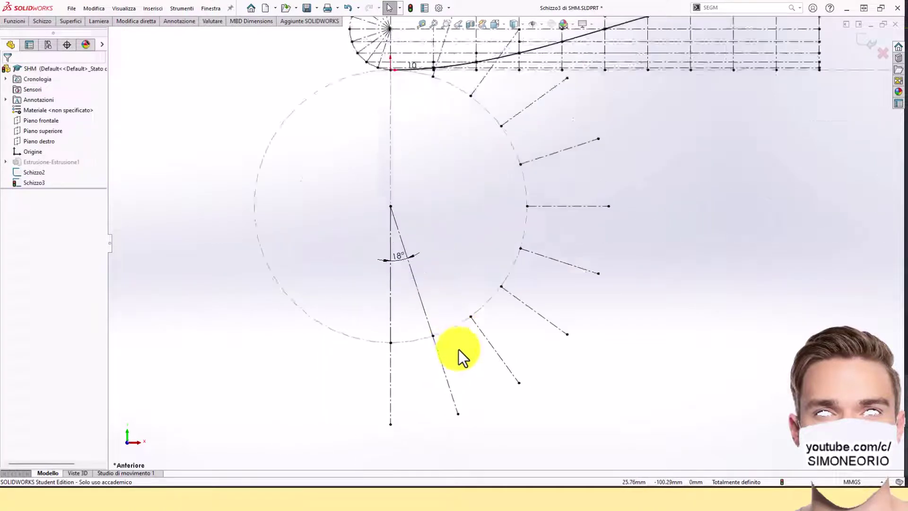
pyautogui.scroll(-1, 445, 376)
pyautogui.click(445, 375)
pyautogui.click(450, 375)
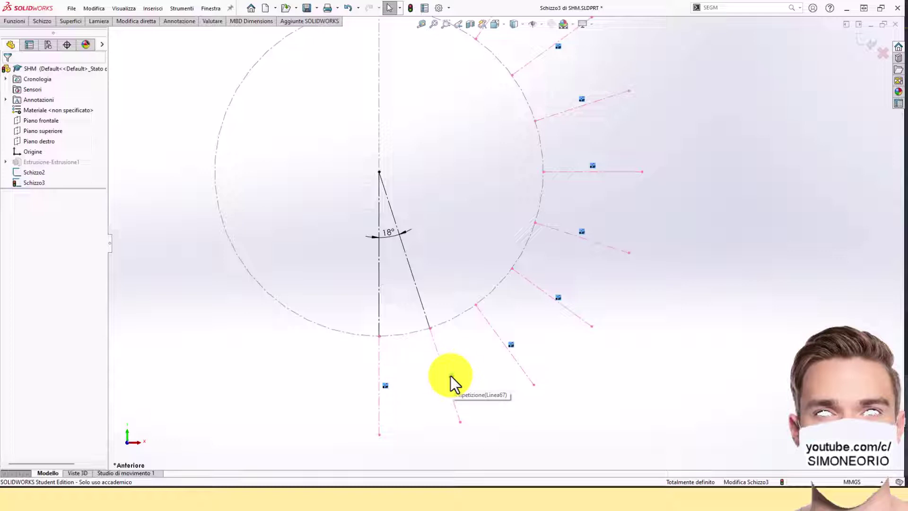
pyautogui.press('Delete')
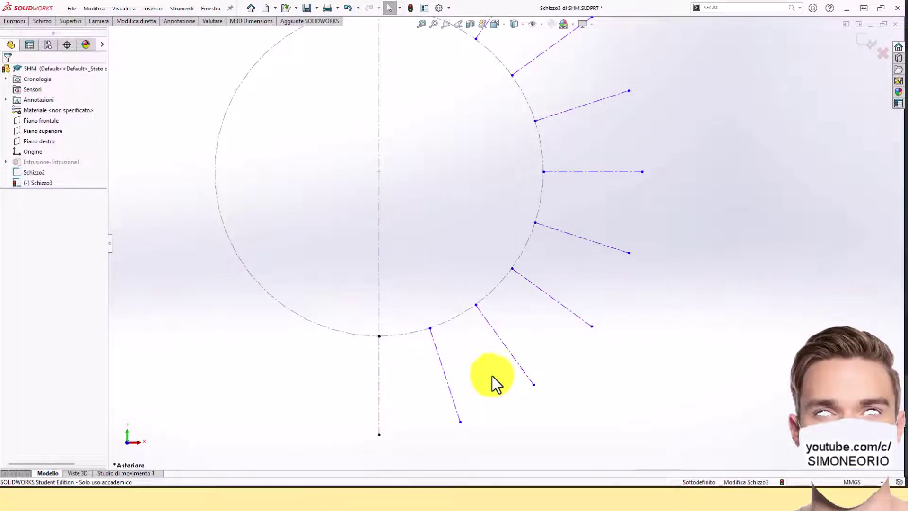
# Step: Make the first two radial centrelines counter-clockwise from the vertical one coincident with the base circle's centre
pyautogui.scroll(4, 496, 293)
pyautogui.scroll(3, 572, 151)
pyautogui.scroll(-3, 571, 151)
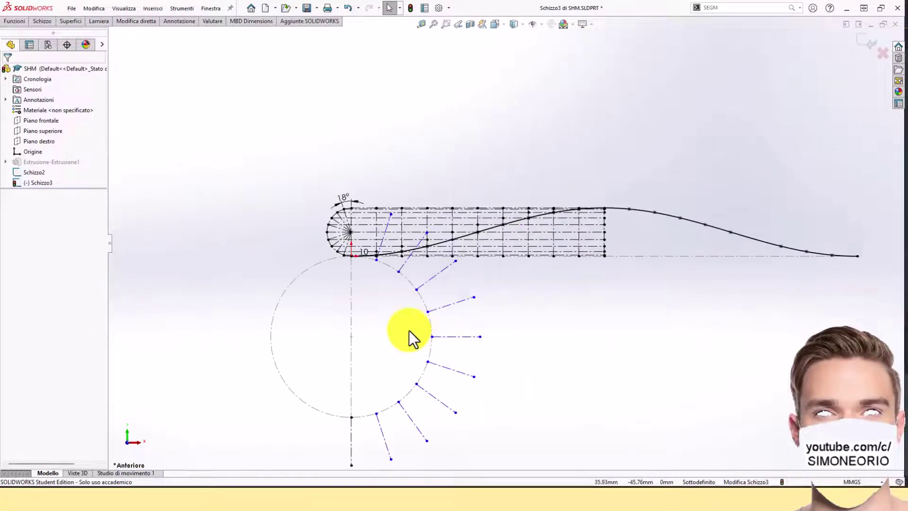
pyautogui.click(380, 427)
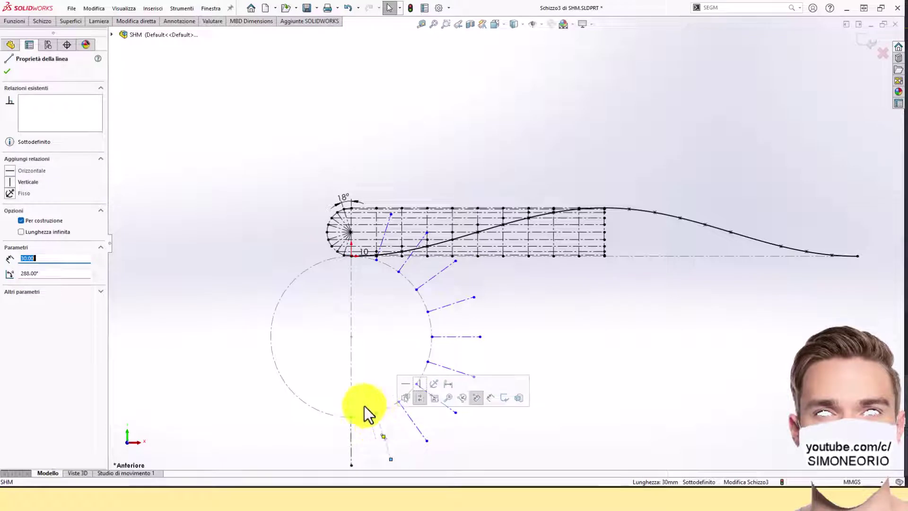
pyautogui.keyDown('ctrl'); pyautogui.click(351, 336); pyautogui.keyUp('ctrl')
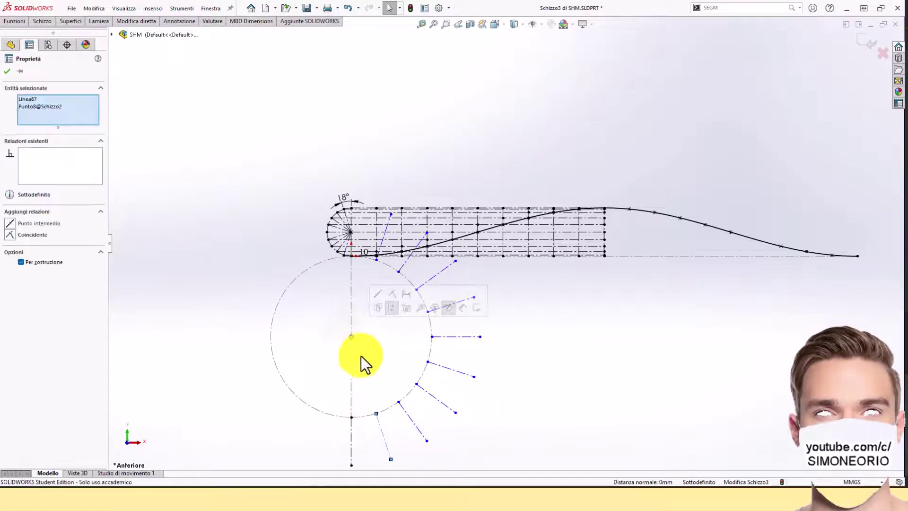
pyautogui.click(399, 302)
pyautogui.click(489, 438)
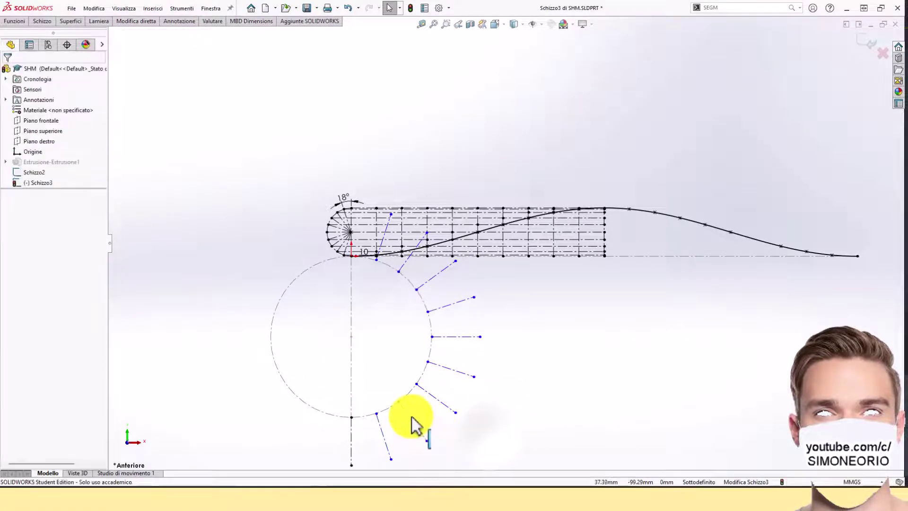
pyautogui.click(411, 416)
pyautogui.keyDown('ctrl'); pyautogui.click(351, 336); pyautogui.keyUp('ctrl')
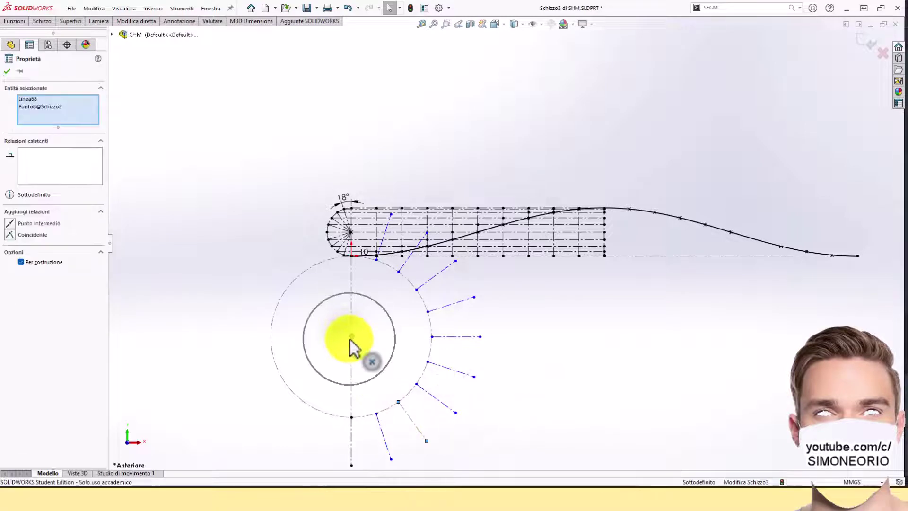
pyautogui.click(389, 299)
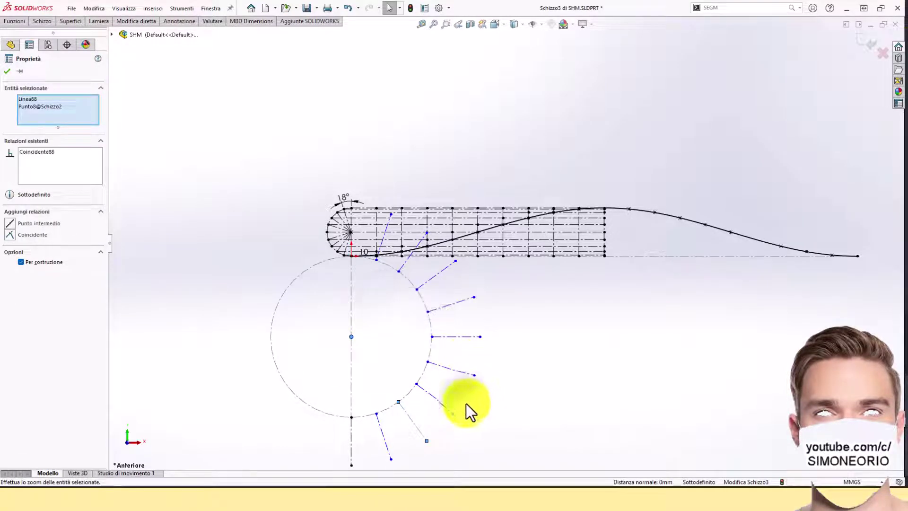
# Step: Add coincident relations between the base circle's centre and the two radial centrelines just below the horizontal one
pyautogui.click(412, 384)
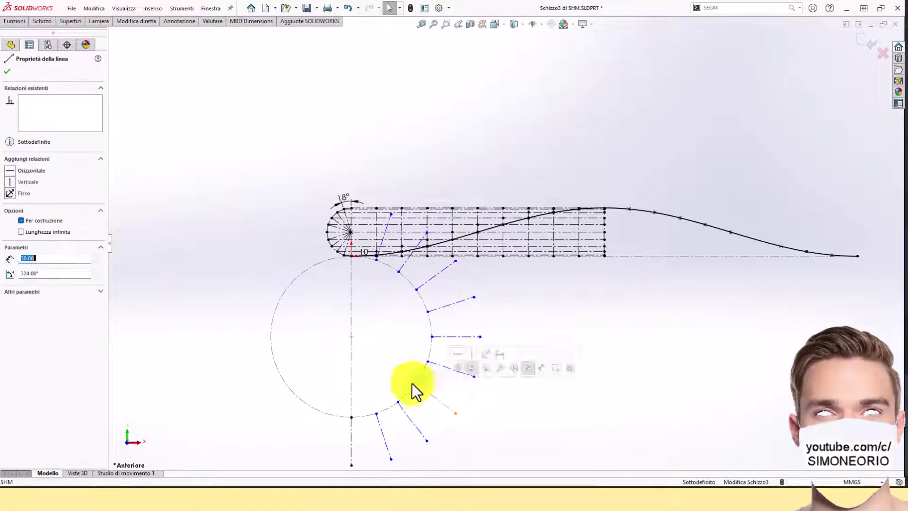
pyautogui.keyDown('ctrl'); pyautogui.click(351, 336); pyautogui.keyUp('ctrl')
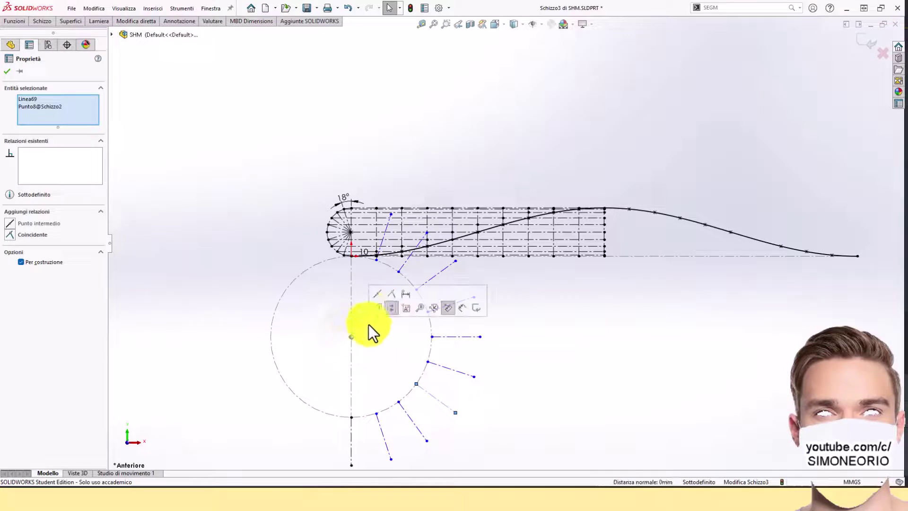
pyautogui.click(392, 301)
pyautogui.click(457, 380)
pyautogui.click(454, 374)
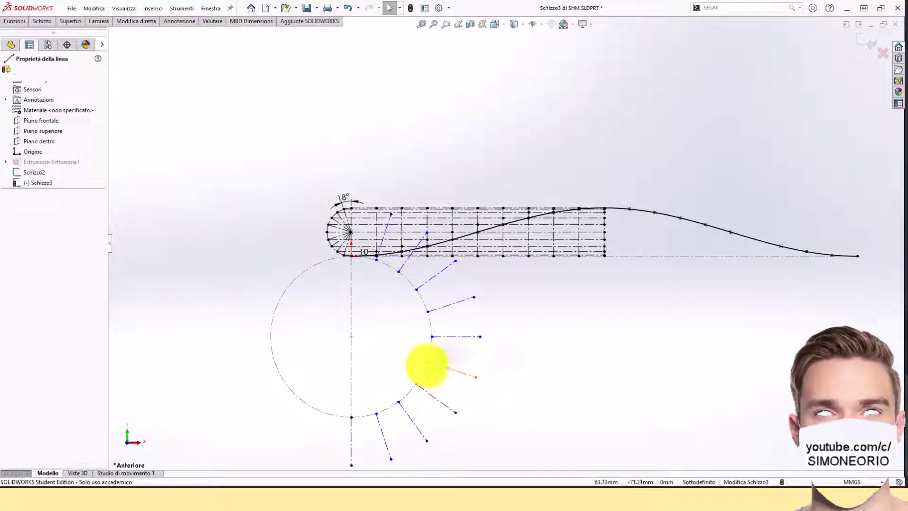
pyautogui.keyDown('ctrl'); pyautogui.click(351, 337); pyautogui.keyUp('ctrl')
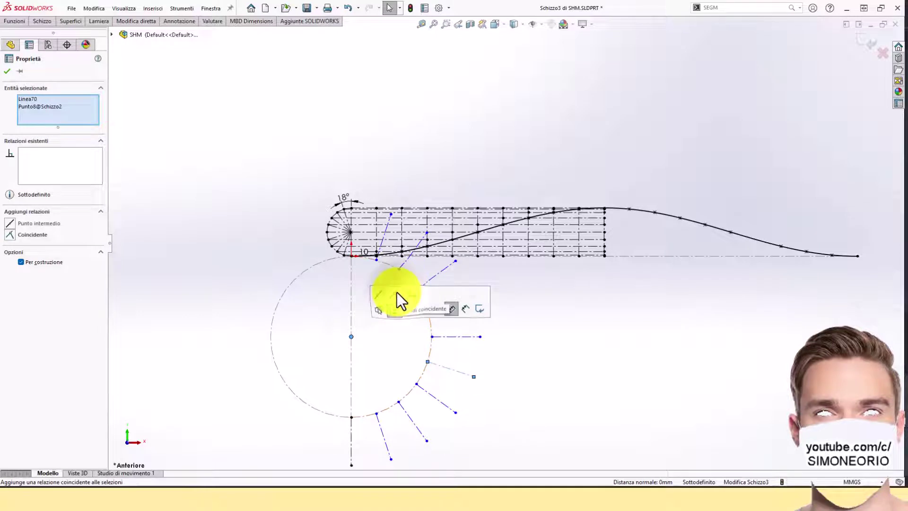
pyautogui.click(396, 294)
pyautogui.click(532, 348)
# Step: Make the horizontal radial centreline and the one just above it coincident with the base circle's centre
pyautogui.click(435, 336)
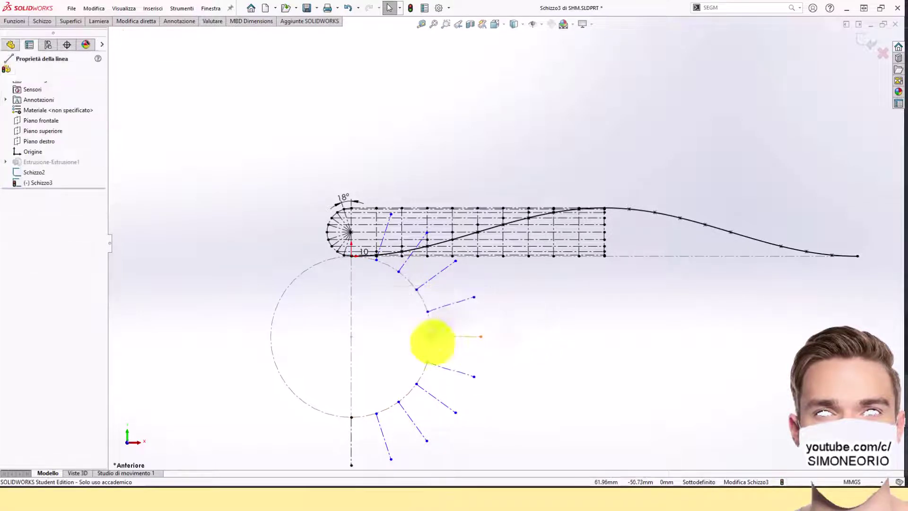
pyautogui.keyDown('ctrl'); pyautogui.click(352, 336); pyautogui.keyUp('ctrl')
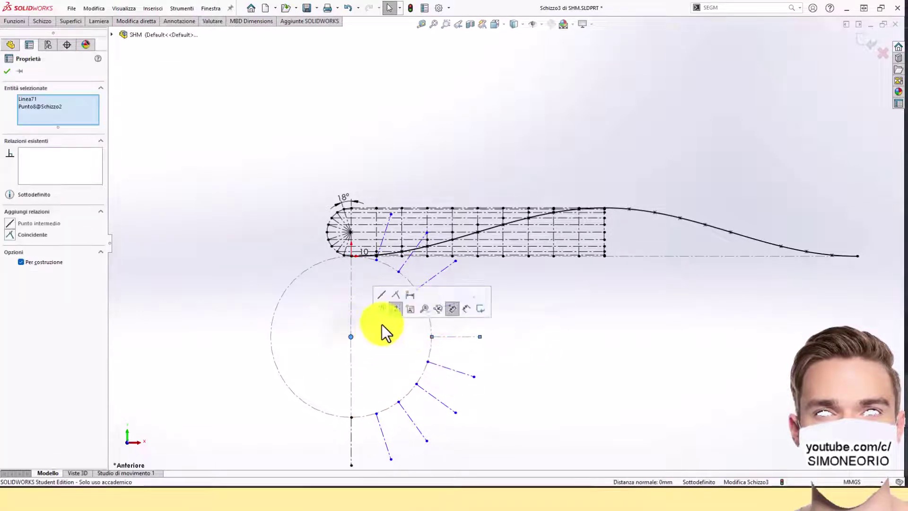
pyautogui.click(396, 294)
pyautogui.click(492, 305)
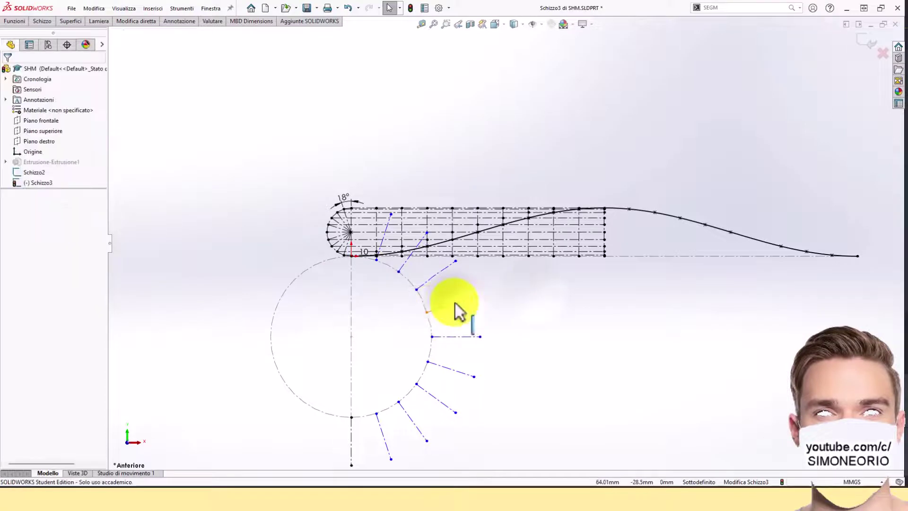
pyautogui.click(442, 307)
pyautogui.keyDown('ctrl'); pyautogui.click(352, 337); pyautogui.keyUp('ctrl')
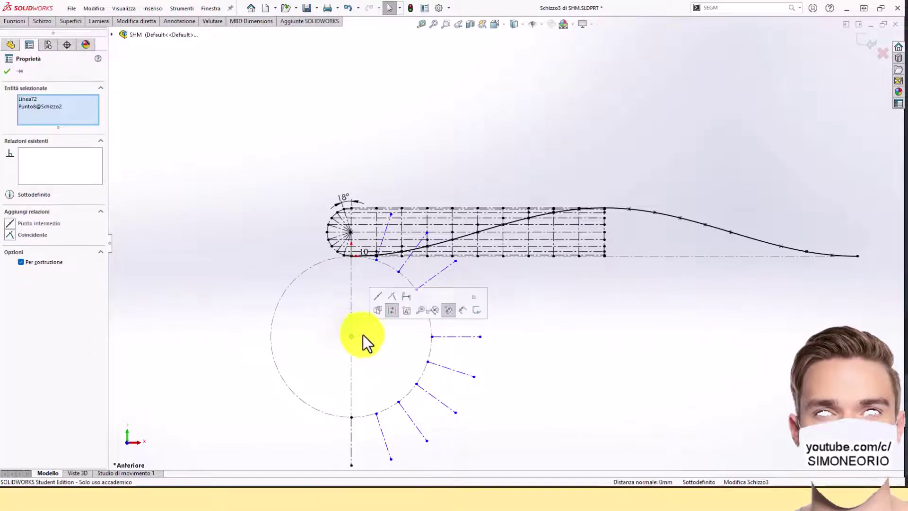
pyautogui.click(394, 296)
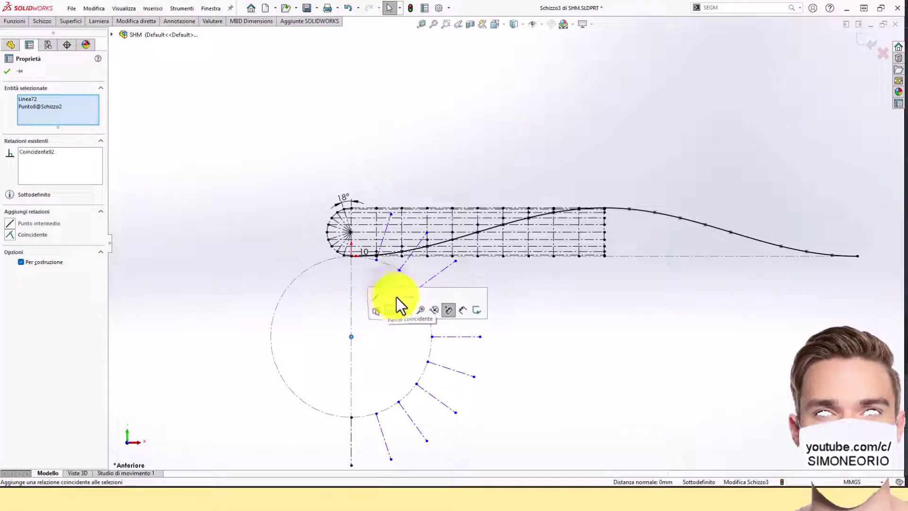
pyautogui.click(486, 274)
# Step: Add coincident relations between the base circle's centre and the second and third radial centrelines above the horizontal one
pyautogui.click(434, 279)
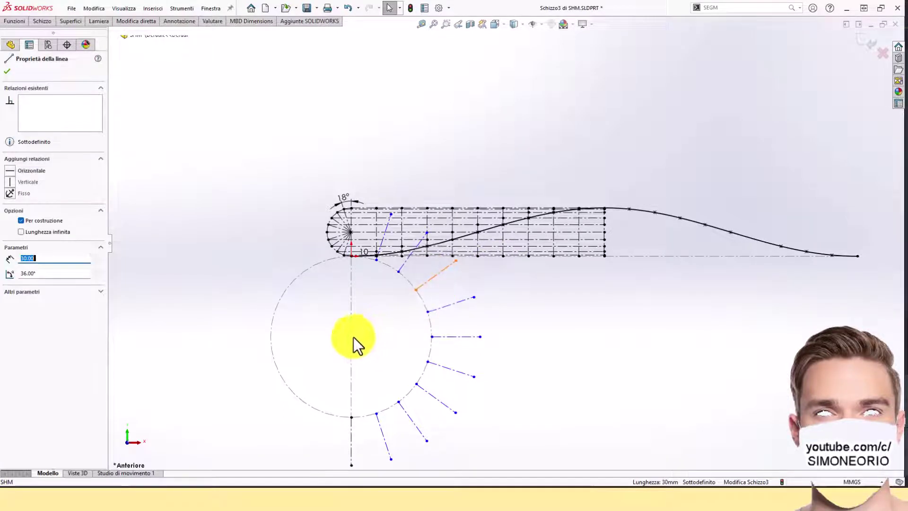
pyautogui.keyDown('ctrl'); pyautogui.click(351, 337); pyautogui.keyUp('ctrl')
pyautogui.click(394, 296)
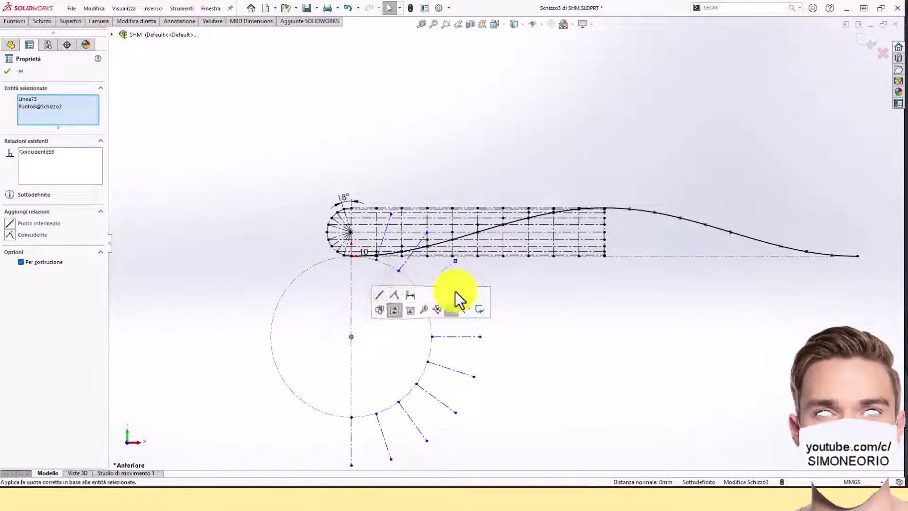
pyautogui.click(537, 291)
pyautogui.click(405, 267)
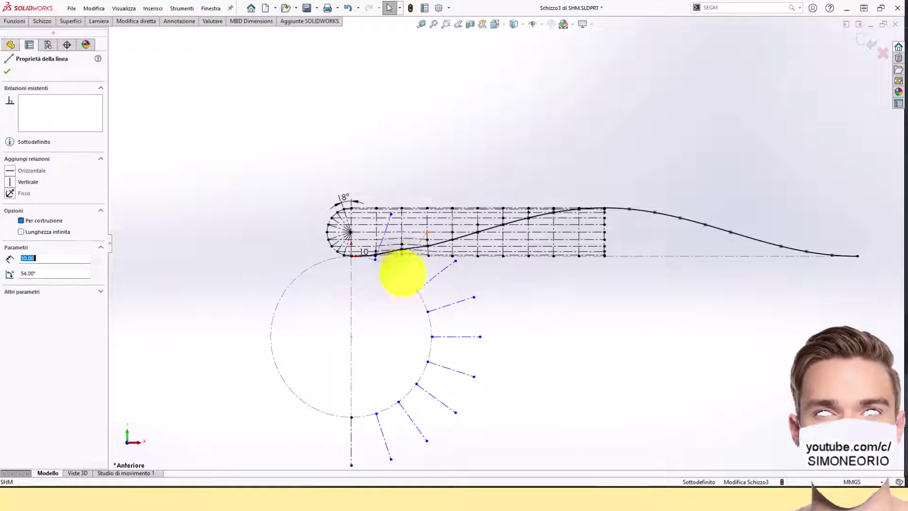
pyautogui.keyDown('ctrl'); pyautogui.click(354, 337); pyautogui.keyUp('ctrl')
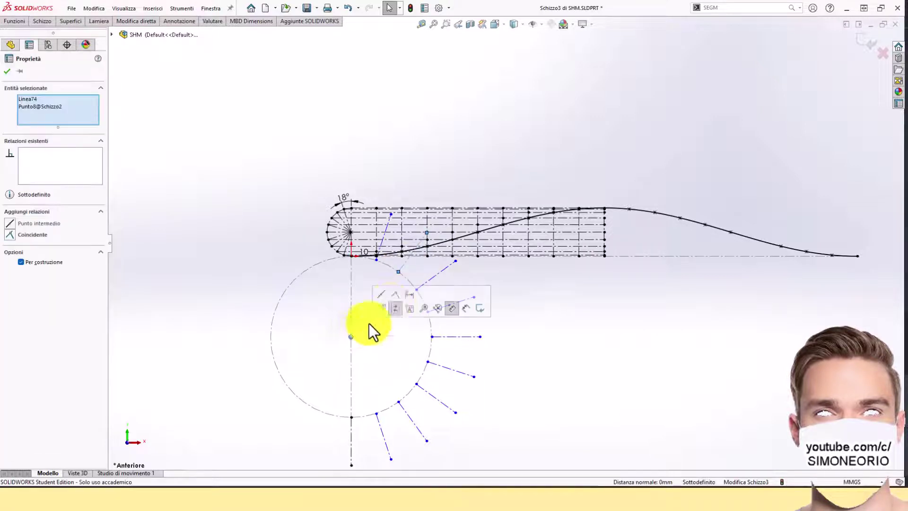
pyautogui.click(396, 294)
pyautogui.click(452, 283)
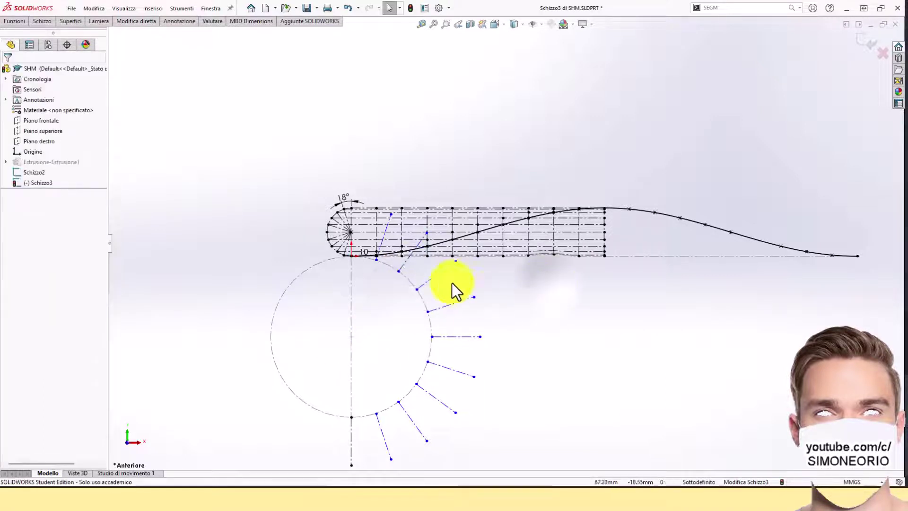
# Step: Make the uppermost radial centreline, closest to the origin, coincident with the base circle's centre
pyautogui.click(404, 270)
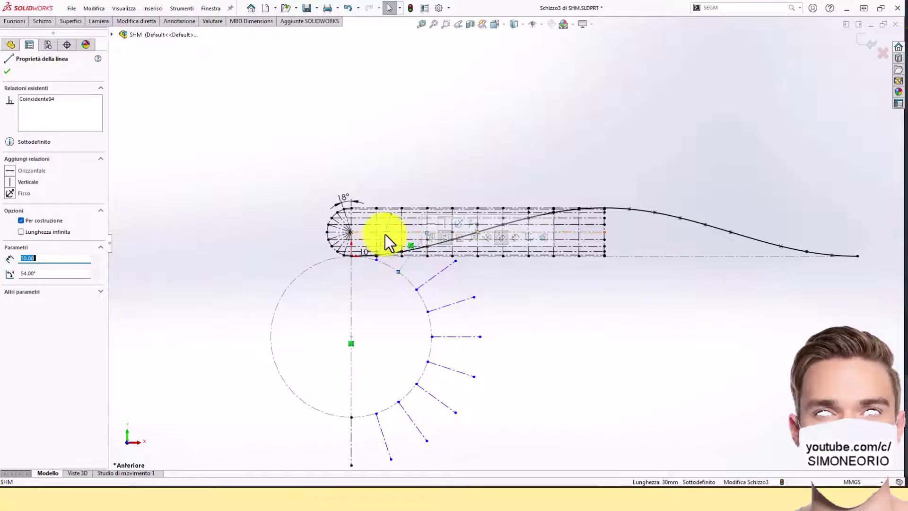
pyautogui.scroll(-3, 385, 235)
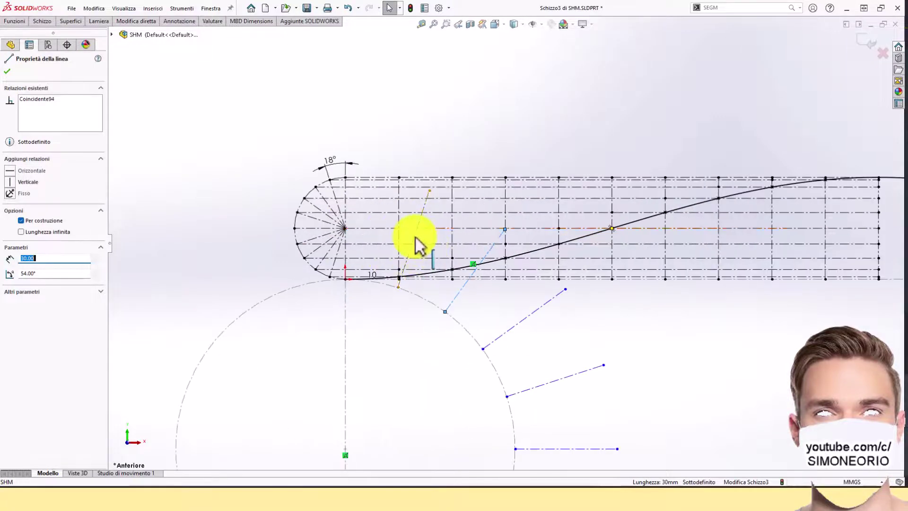
pyautogui.keyDown('ctrl'); pyautogui.click(345, 453); pyautogui.keyUp('ctrl')
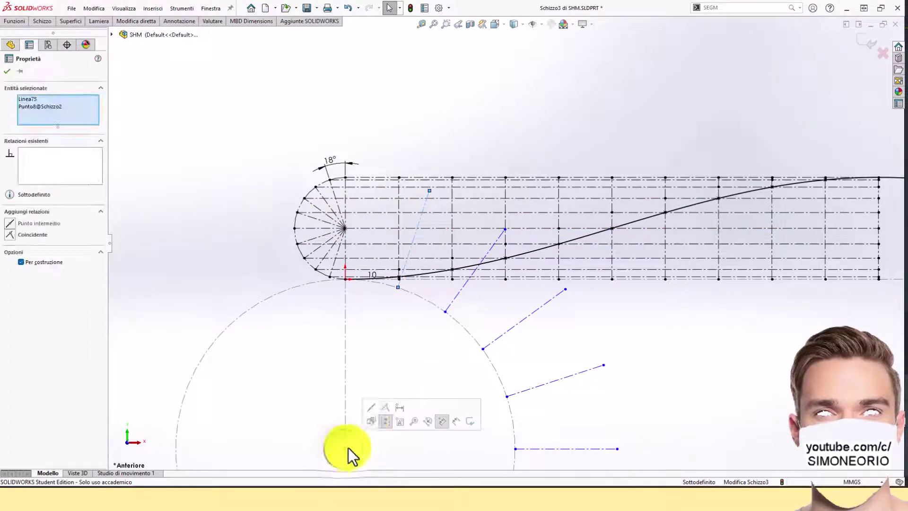
pyautogui.click(385, 407)
pyautogui.click(440, 365)
pyautogui.scroll(5, 441, 365)
pyautogui.scroll(-2, 500, 391)
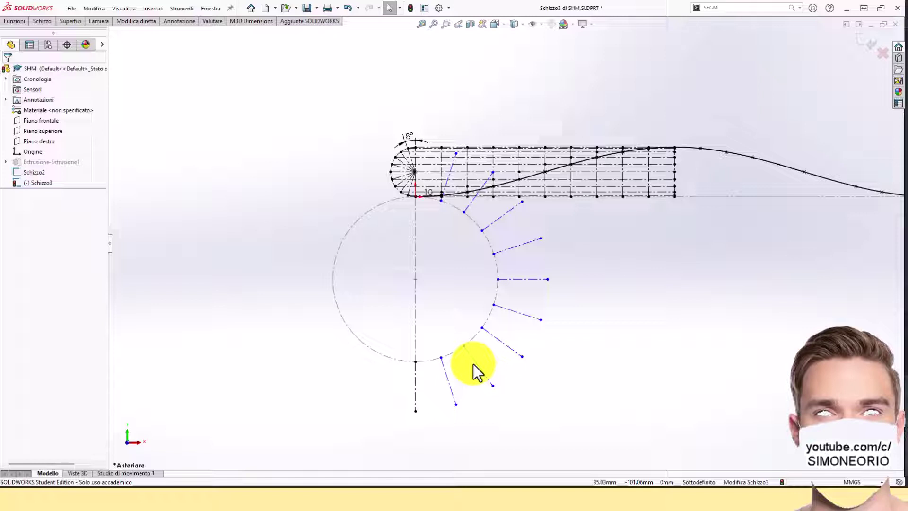
# Step: Convert both the rising and the falling spline of the displacement curve to construction geometry
pyautogui.click(535, 178)
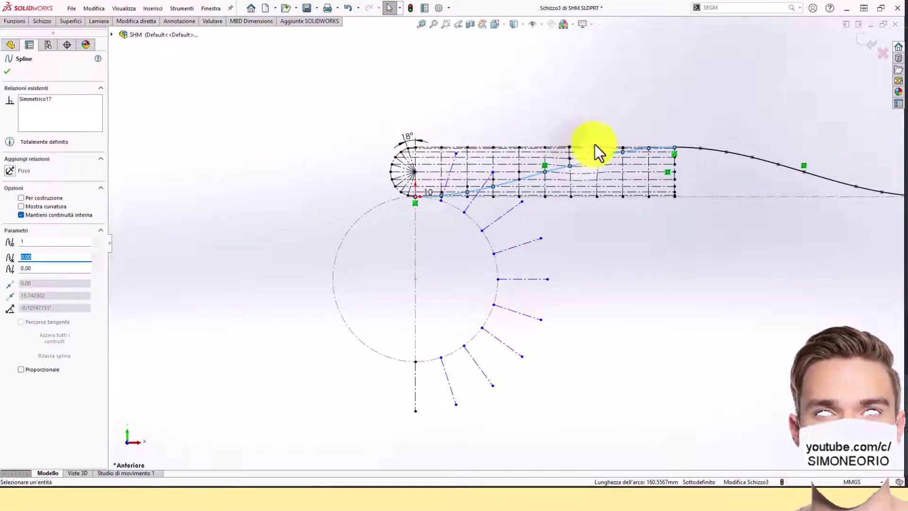
pyautogui.press('Escape')
pyautogui.click(686, 150)
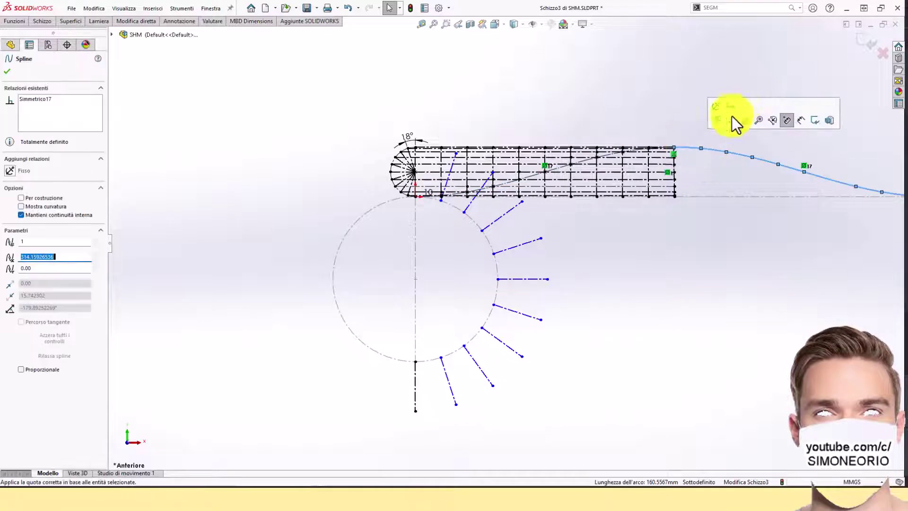
pyautogui.press('Escape')
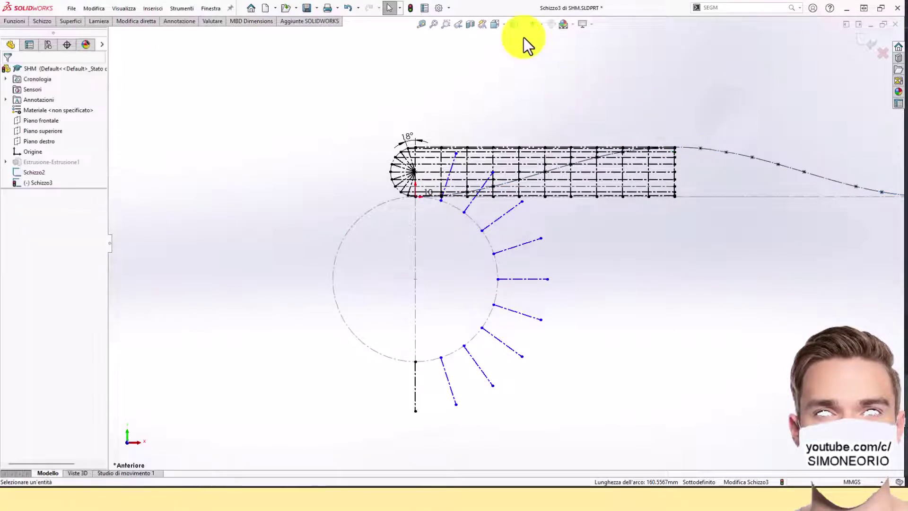
# Step: Draw a 100 mm vertical line from the origin to the lowest point of the base circle
pyautogui.click(47, 22)
pyautogui.click(58, 29)
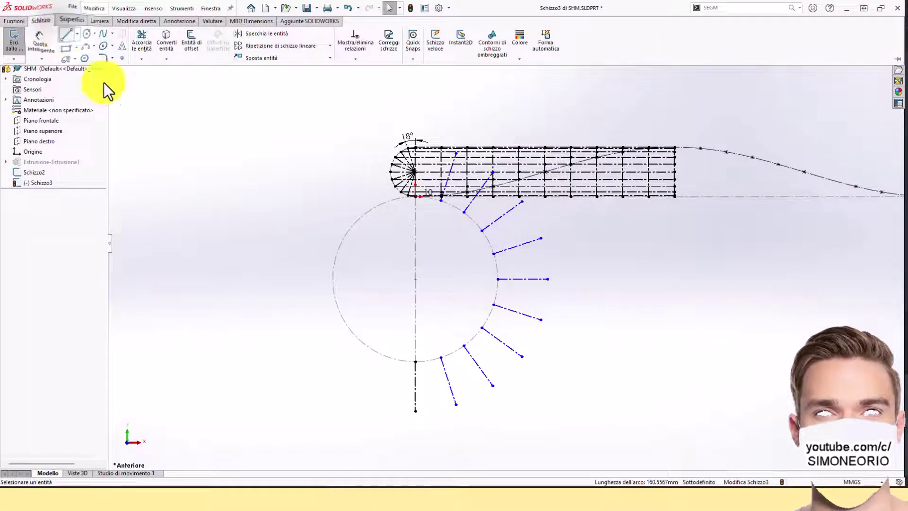
pyautogui.click(415, 195)
pyautogui.click(415, 362)
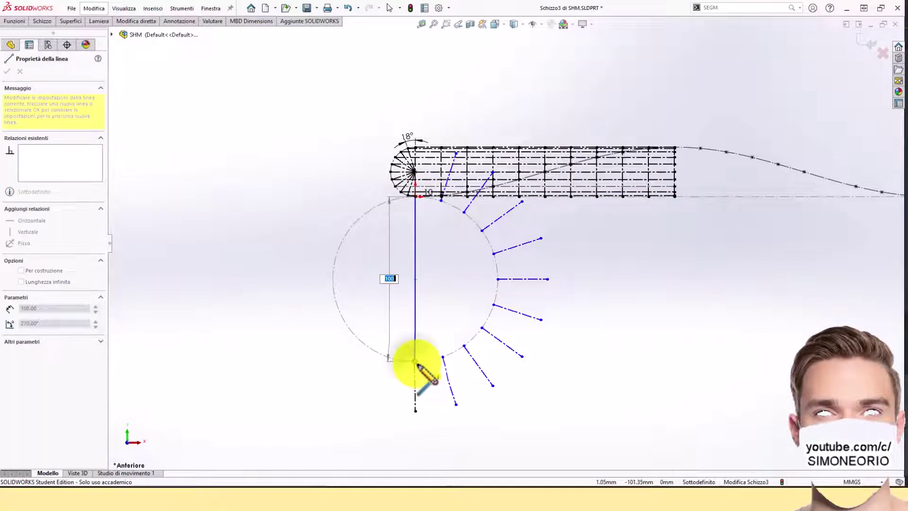
pyautogui.press('Escape')
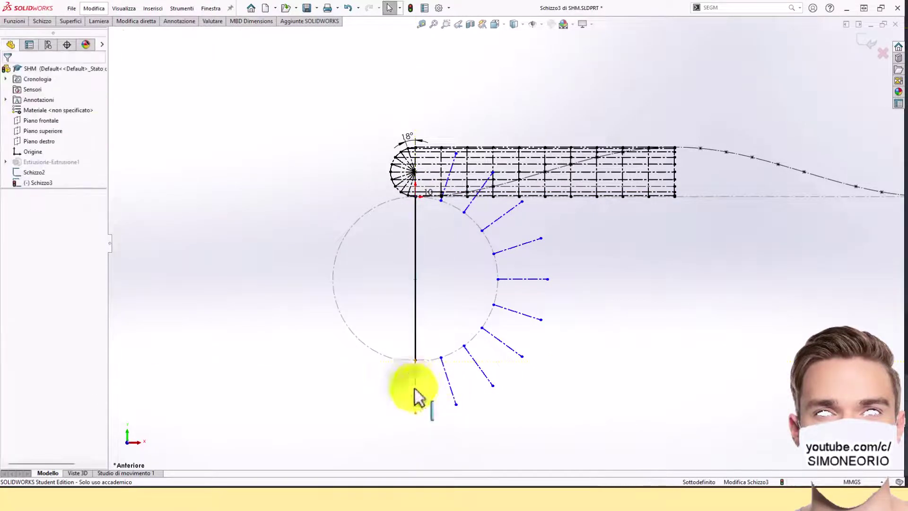
# Step: Convert the short vertical centreline below the base circle to a solid line
pyautogui.click(414, 388)
pyautogui.click(454, 362)
pyautogui.click(580, 326)
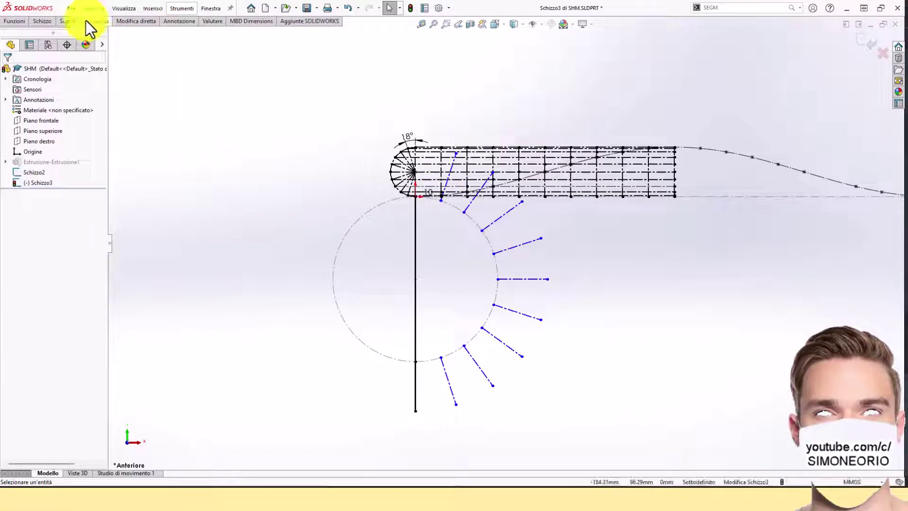
# Step: Draw a circle with a 50 mm radius over the base circle, from its centre to its lowest point
pyautogui.click(49, 21)
pyautogui.click(103, 45)
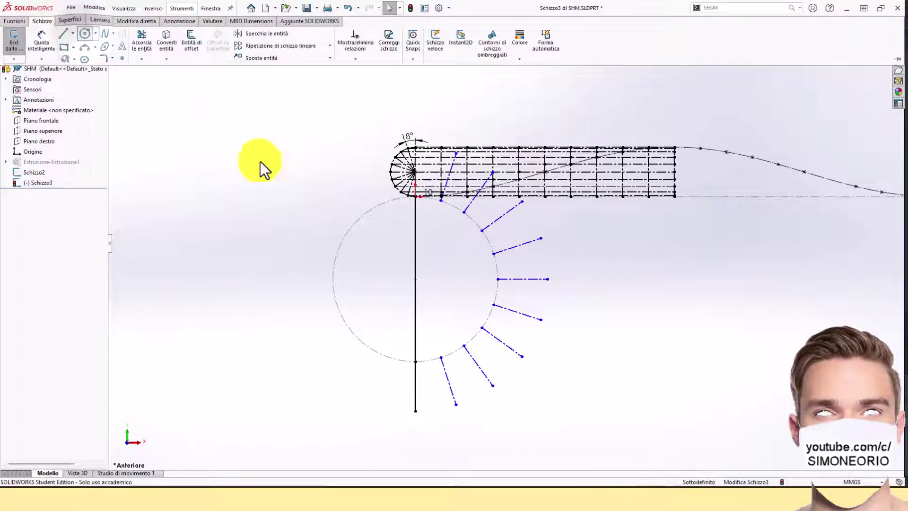
pyautogui.click(415, 279)
pyautogui.click(415, 362)
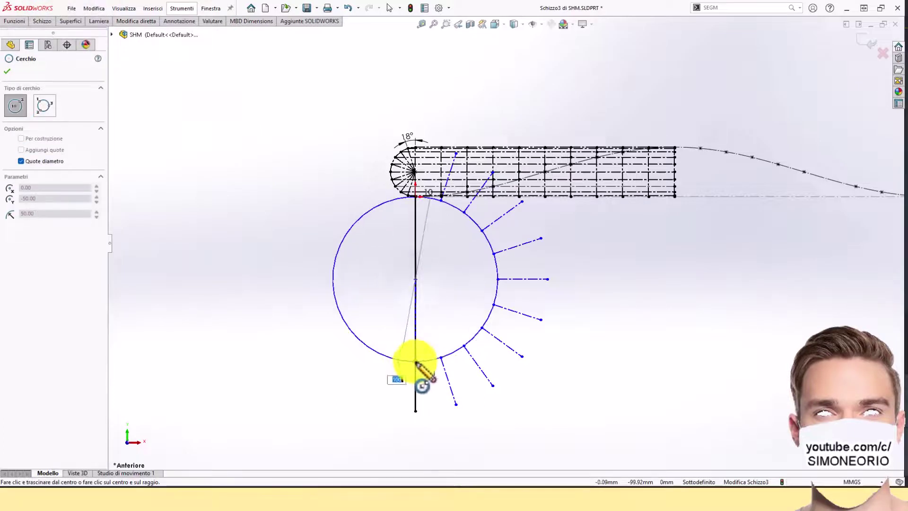
pyautogui.press('Escape')
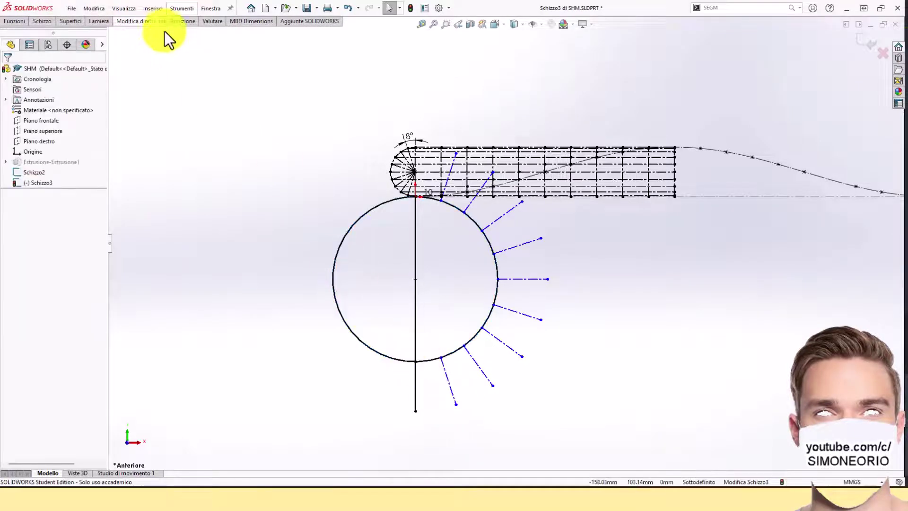
# Step: Trim away the left half of the new circle, keeping the arc on the side of the radial centrelines
pyautogui.click(41, 22)
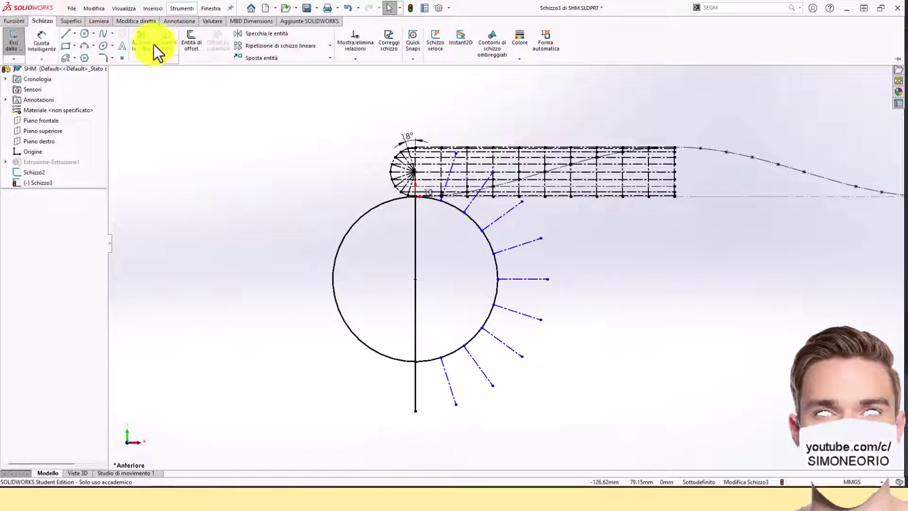
pyautogui.click(144, 61)
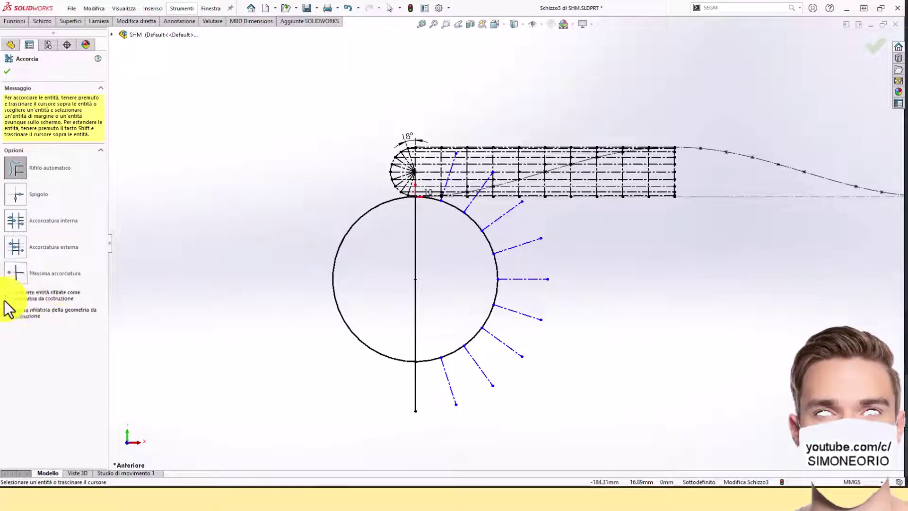
pyautogui.moveTo(291, 246); pyautogui.dragTo(349, 326)
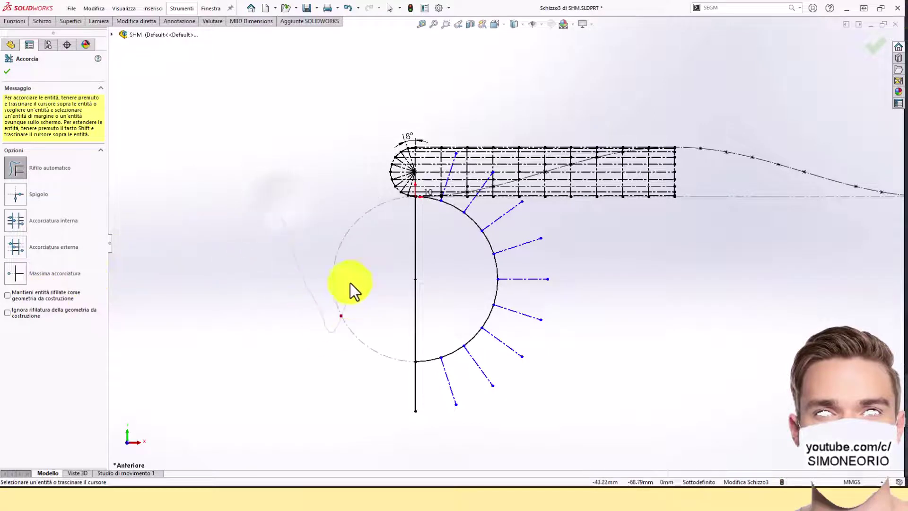
pyautogui.press('Escape')
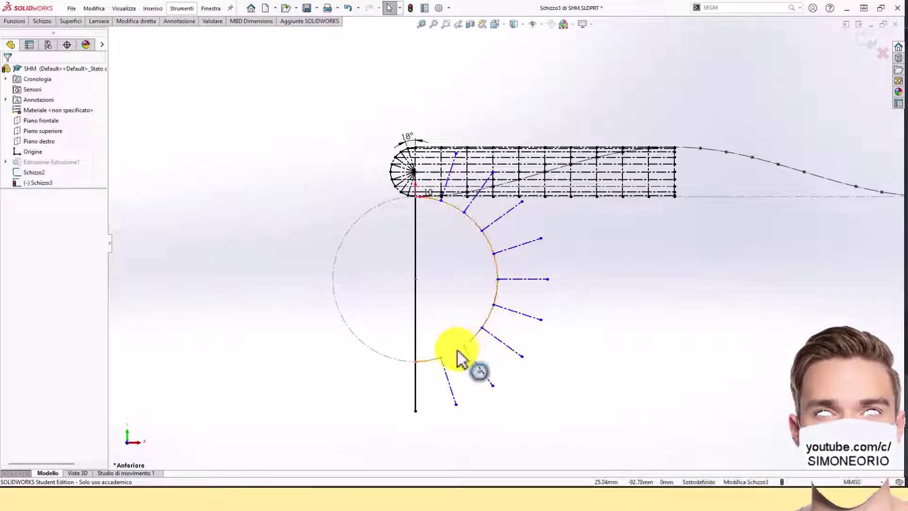
# Step: Convert the remaining 180° arc to construction geometry
pyautogui.click(458, 351)
pyautogui.click(508, 332)
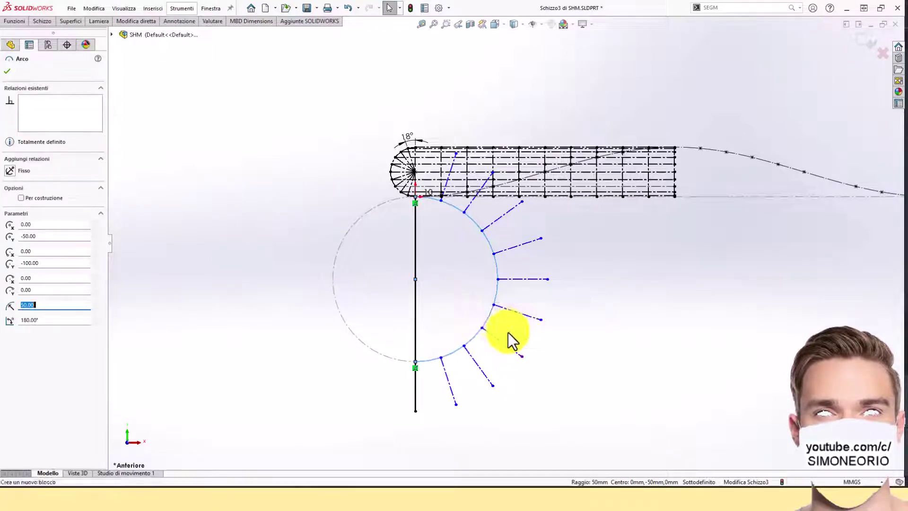
pyautogui.click(494, 314)
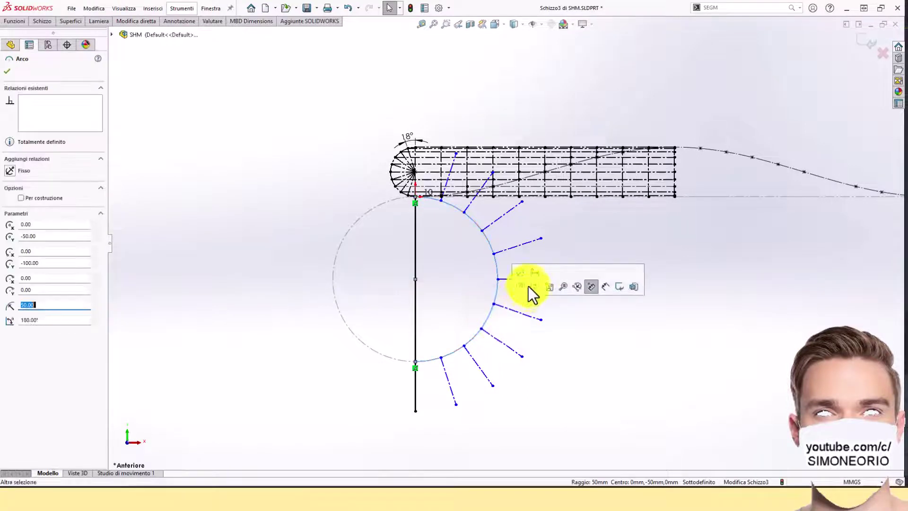
pyautogui.click(534, 290)
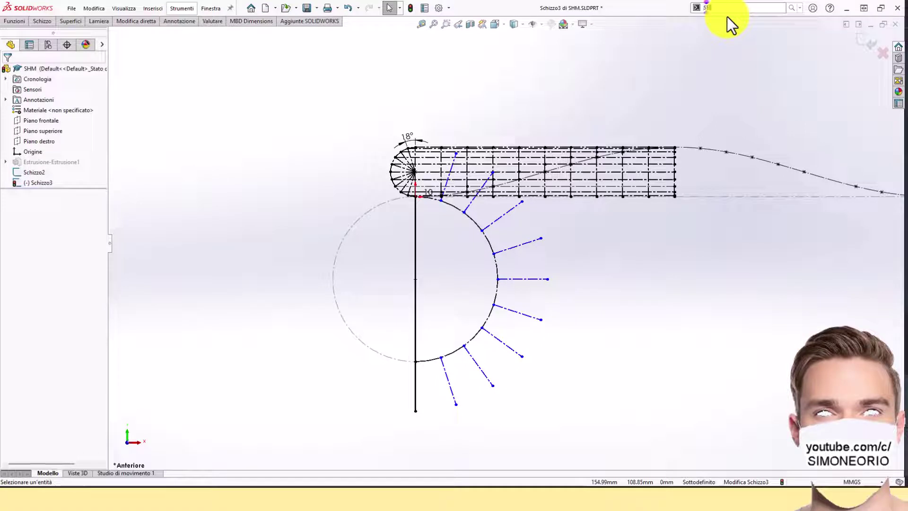
# Step: Divide the construction half-circle arc into 10 equal sketch segments with the Segment tool
pyautogui.write('SEGMEN')
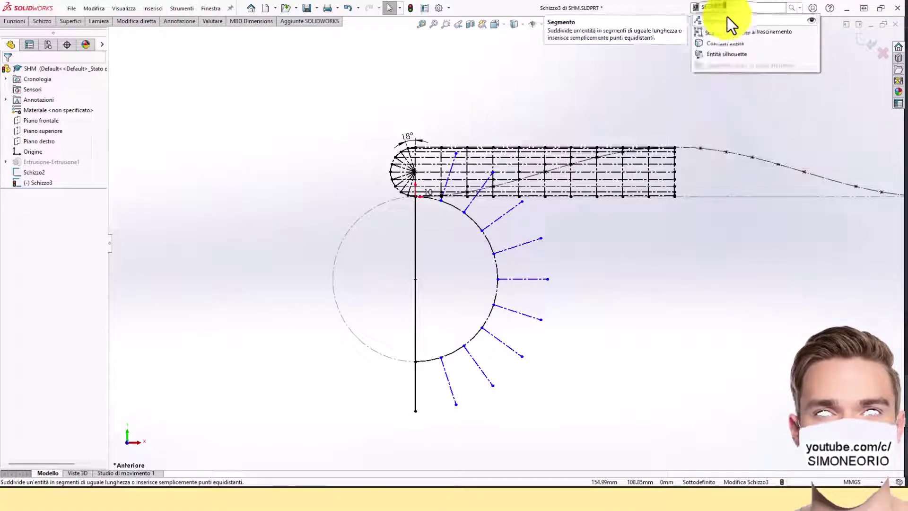
pyautogui.click(727, 18)
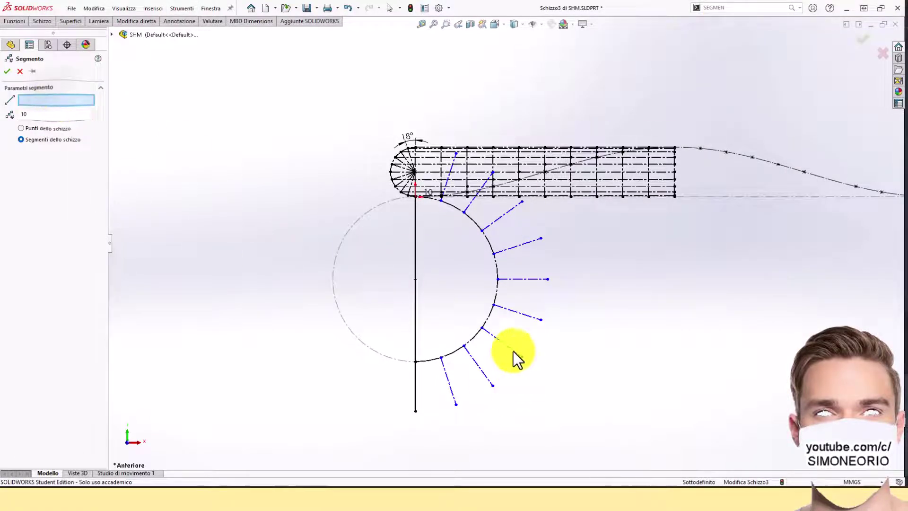
pyautogui.click(488, 317)
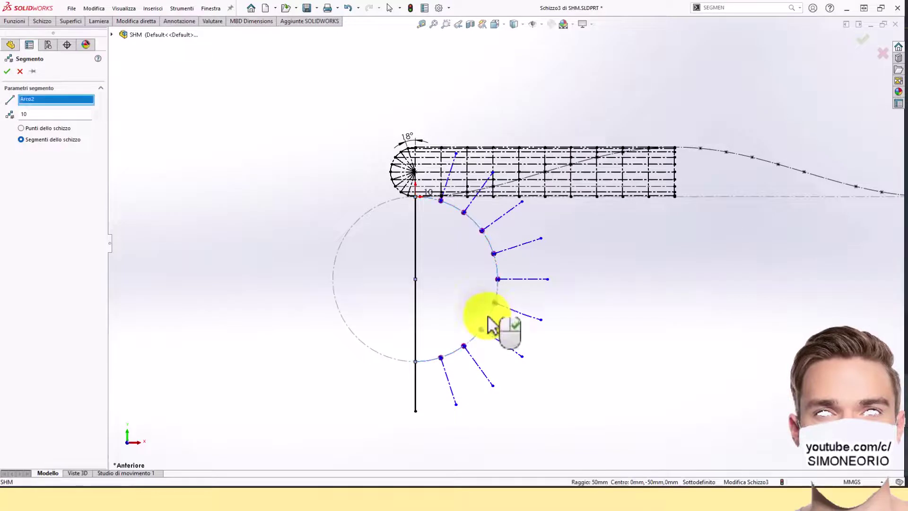
pyautogui.rightClick(151, 174)
pyautogui.scroll(-3, 446, 331)
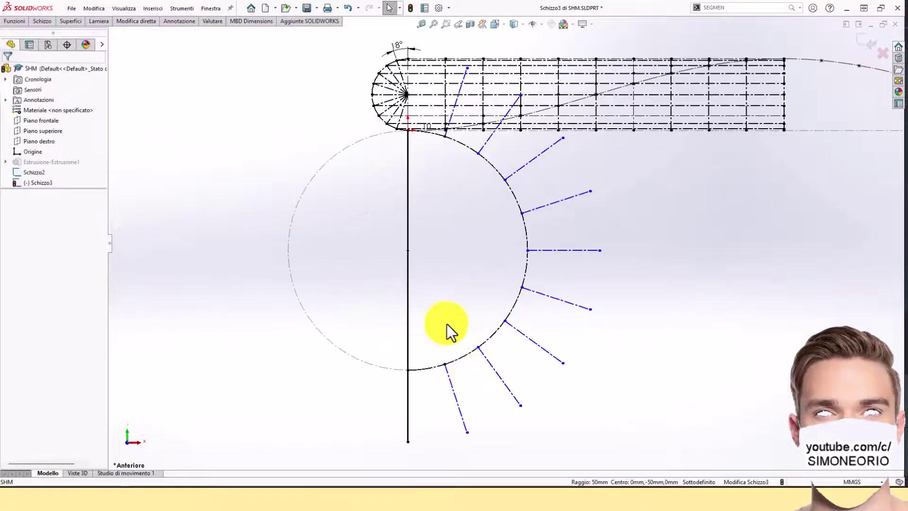
# Step: Make the inner end of the lowest radial centreline coincident with the nearest division point on the half-circle arc
pyautogui.click(445, 364)
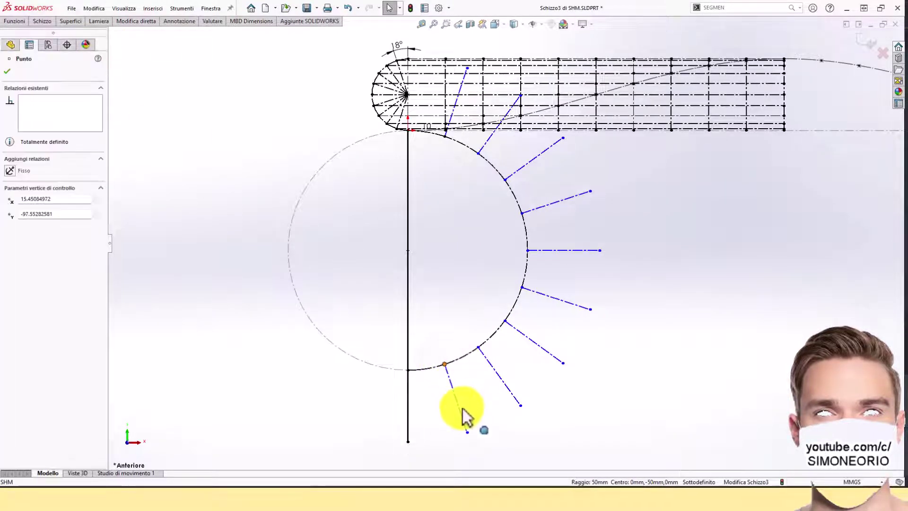
pyautogui.click(456, 385)
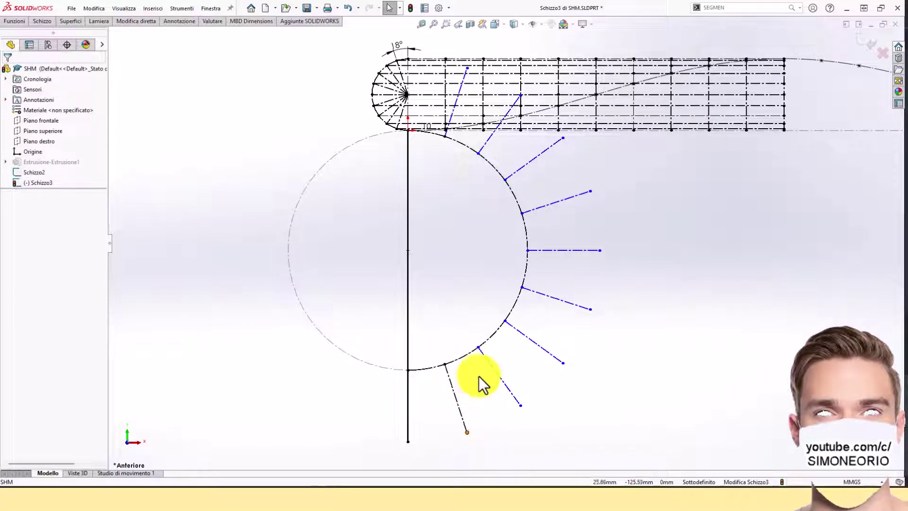
pyautogui.click(478, 348)
pyautogui.moveTo(480, 348); pyautogui.dragTo(504, 320)
pyautogui.click(547, 361)
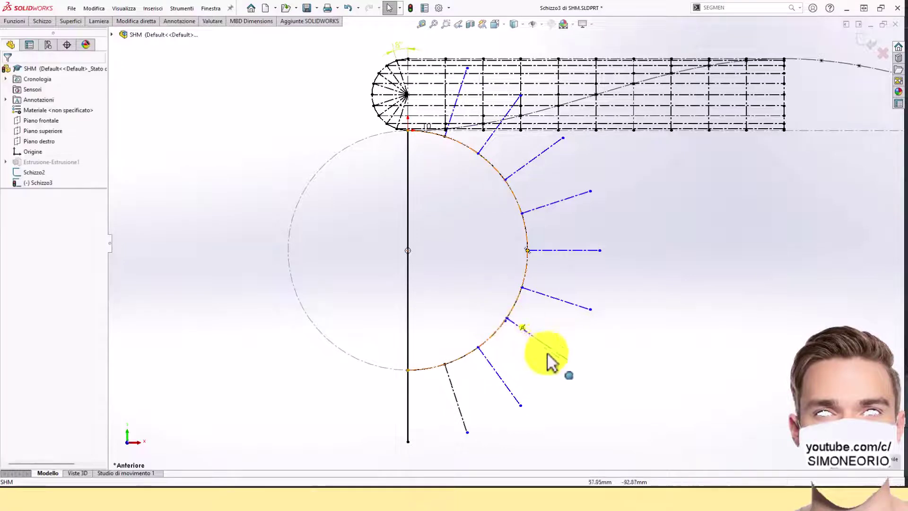
# Step: Shorten the third radial centreline from the lower end by moving its outer endpoint toward the base circle
pyautogui.scroll(-2, 538, 325)
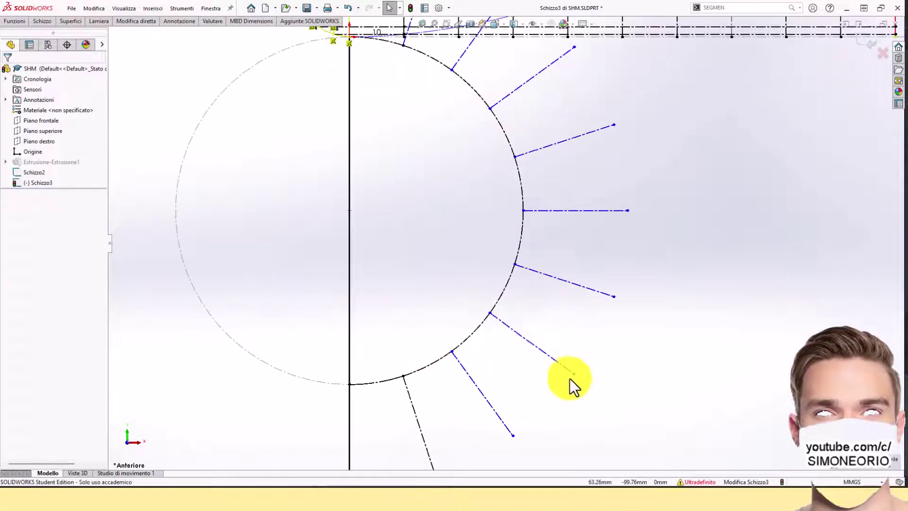
pyautogui.moveTo(574, 374); pyautogui.dragTo(536, 346)
pyautogui.click(577, 412)
pyautogui.scroll(3, 534, 341)
pyautogui.scroll(2, 520, 264)
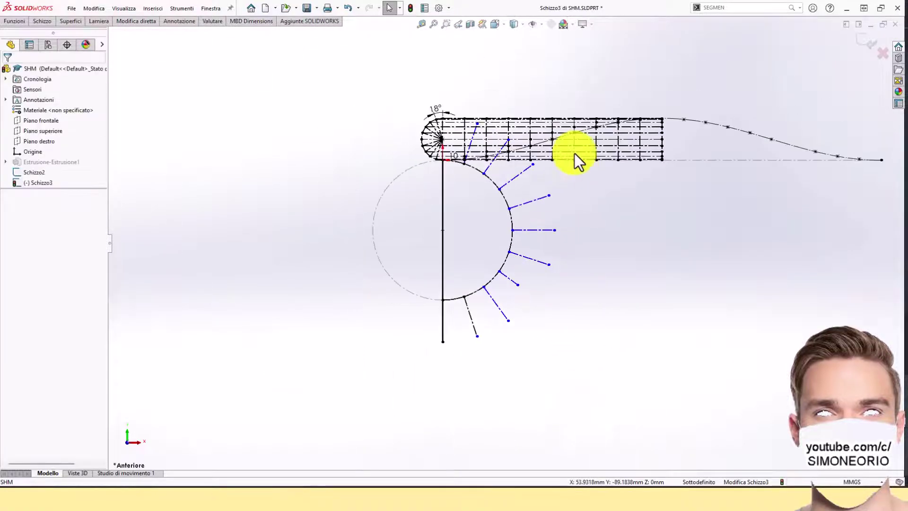
# Step: Make the uppermost radial centreline equal in length to the lift segment below the curve on the first vertical division line
pyautogui.scroll(-2, 574, 153)
pyautogui.scroll(-1, 501, 173)
pyautogui.scroll(-4, 468, 169)
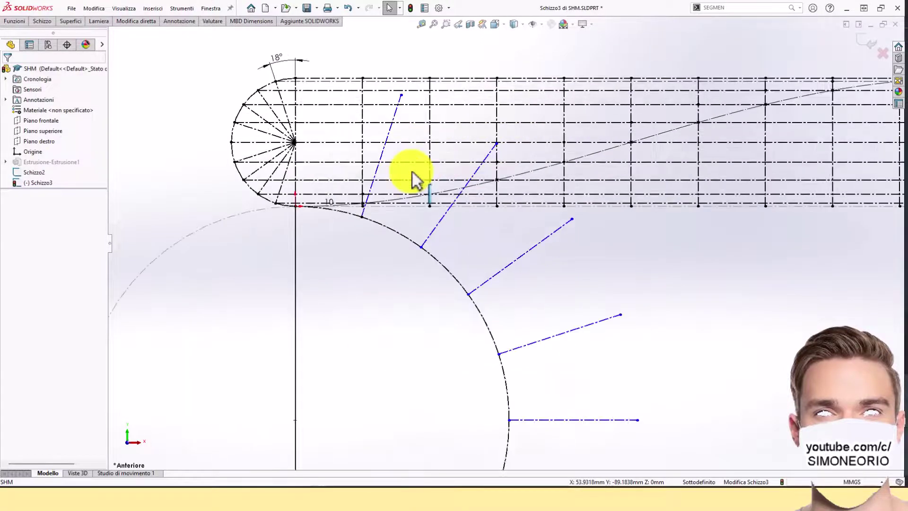
pyautogui.click(365, 187)
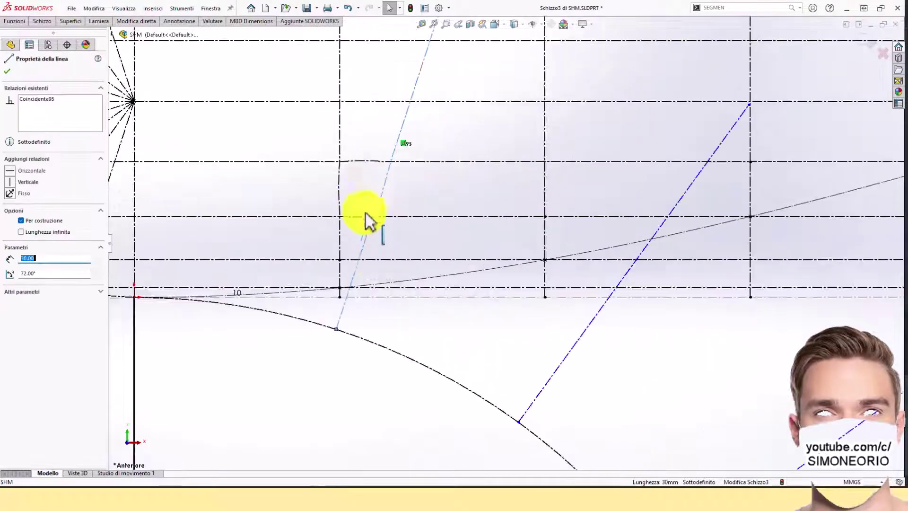
pyautogui.scroll(-3, 373, 284)
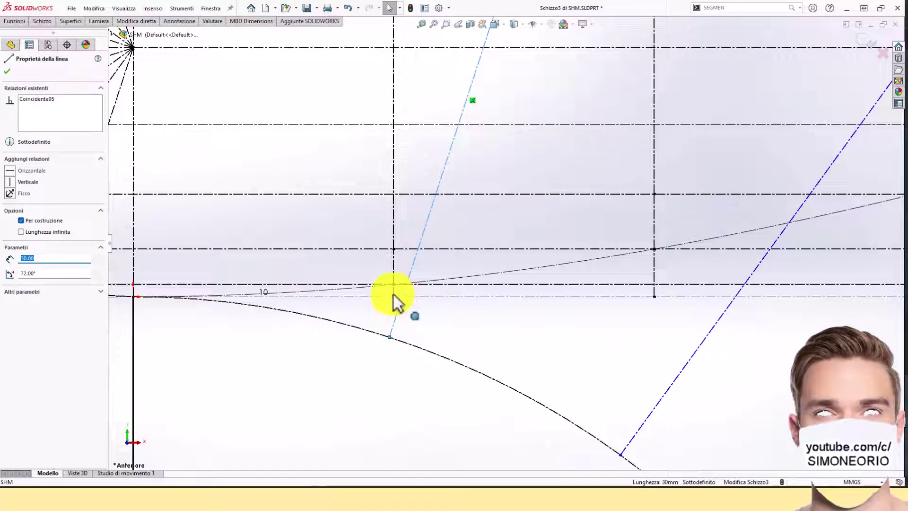
pyautogui.click(398, 291)
pyautogui.keyDown('ctrl'); pyautogui.click(399, 292); pyautogui.keyUp('ctrl')
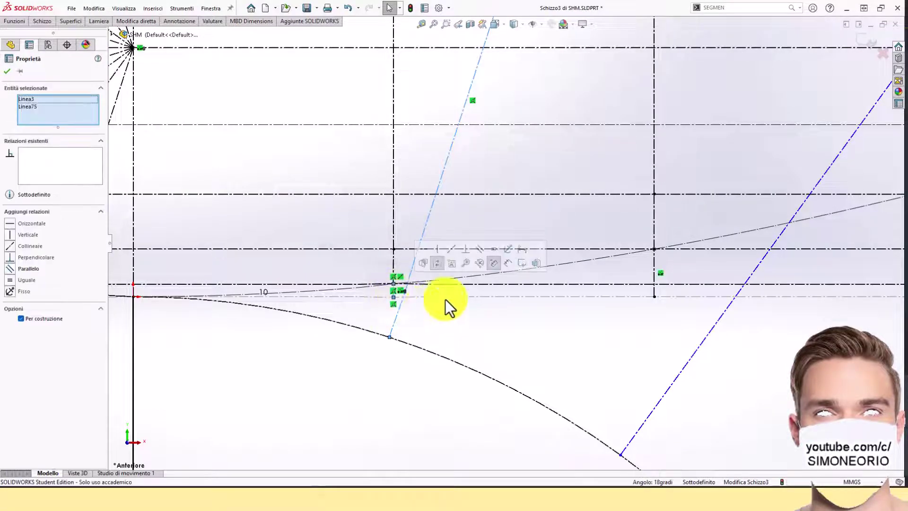
pyautogui.click(495, 316)
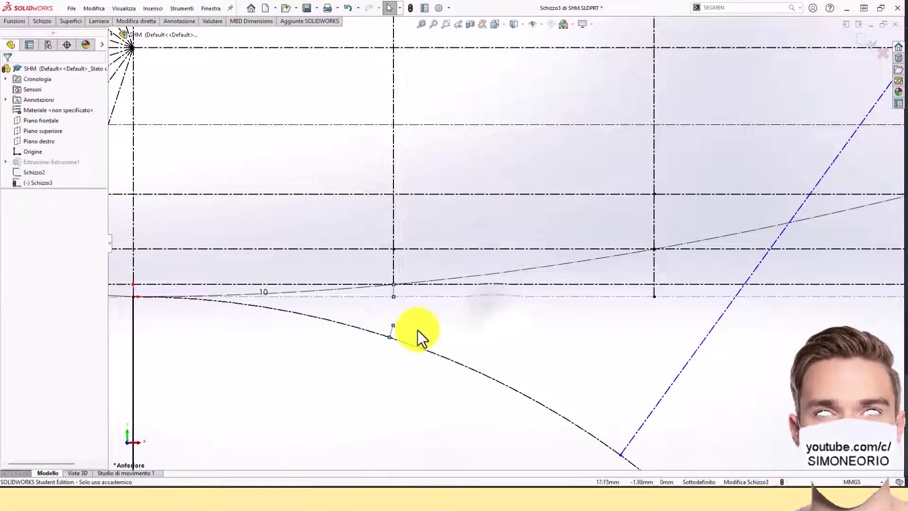
# Step: Pull the shortened first centreline aside and make its inner end coincident with the first division point on the arc
pyautogui.click(409, 320)
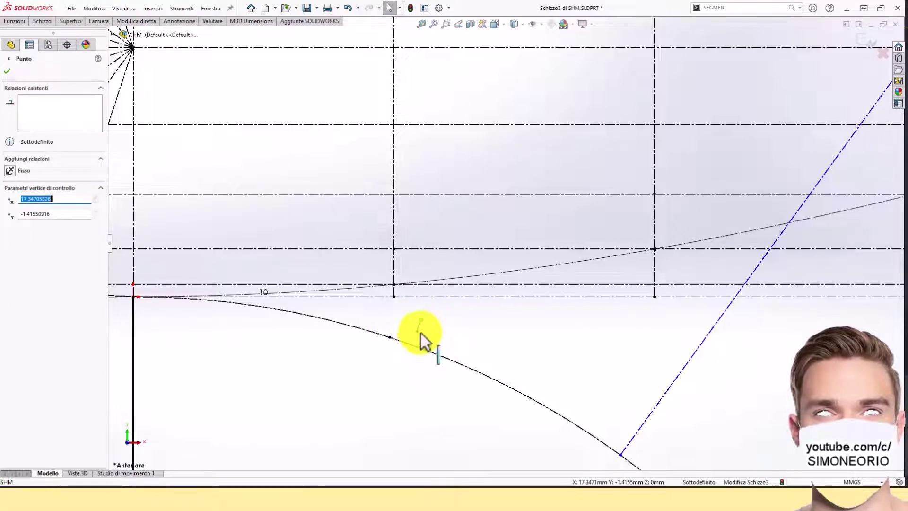
pyautogui.moveTo(419, 331); pyautogui.dragTo(389, 337)
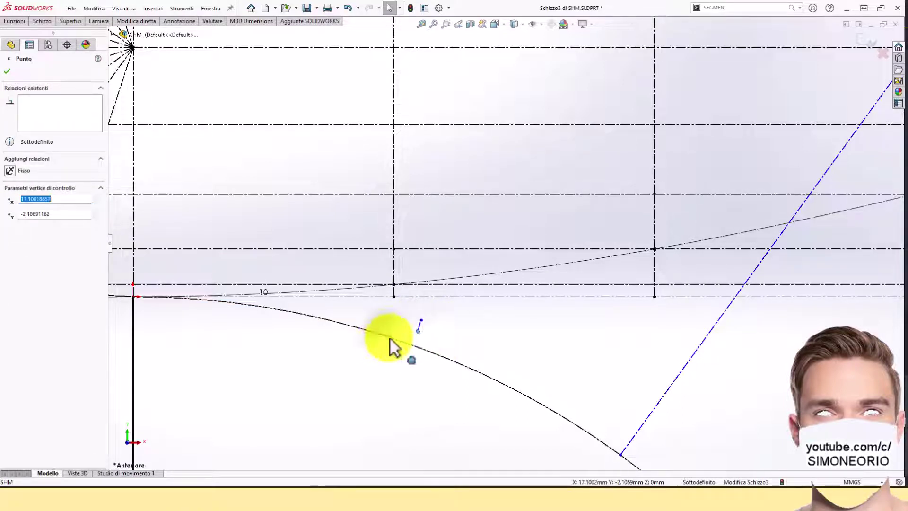
pyautogui.keyDown('ctrl'); pyautogui.click(417, 331); pyautogui.keyUp('ctrl')
pyautogui.click(459, 311)
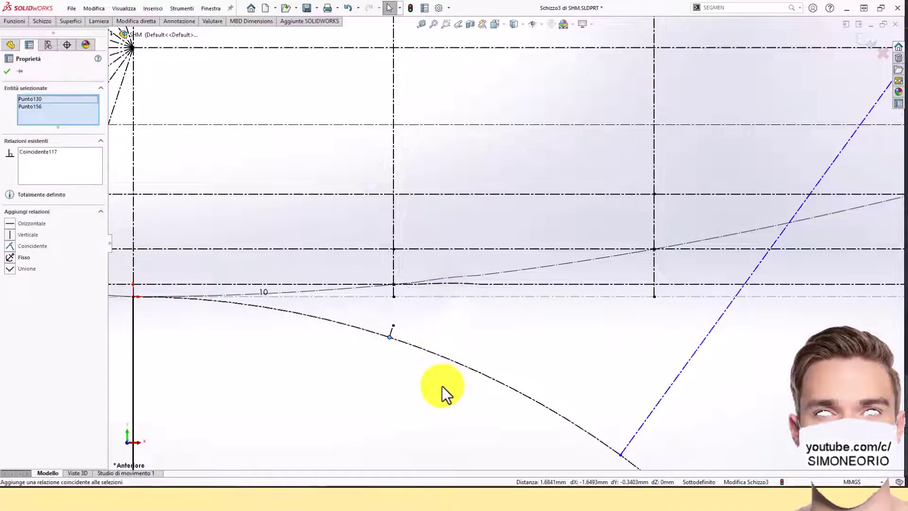
pyautogui.click(444, 392)
pyautogui.scroll(3, 580, 379)
pyautogui.scroll(-2, 603, 327)
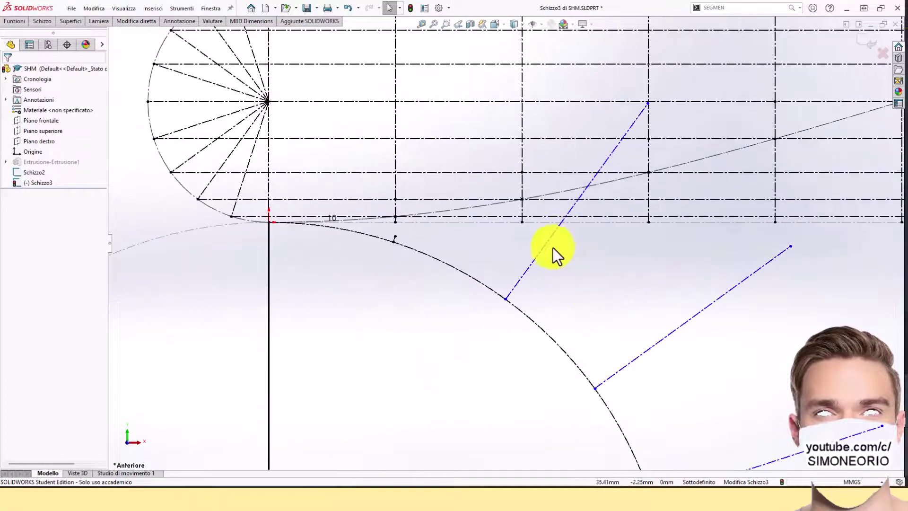
# Step: Make the second radial centreline equal in length to the lift segment below the curve on the second vertical division line
pyautogui.click(545, 246)
pyautogui.scroll(-3, 535, 220)
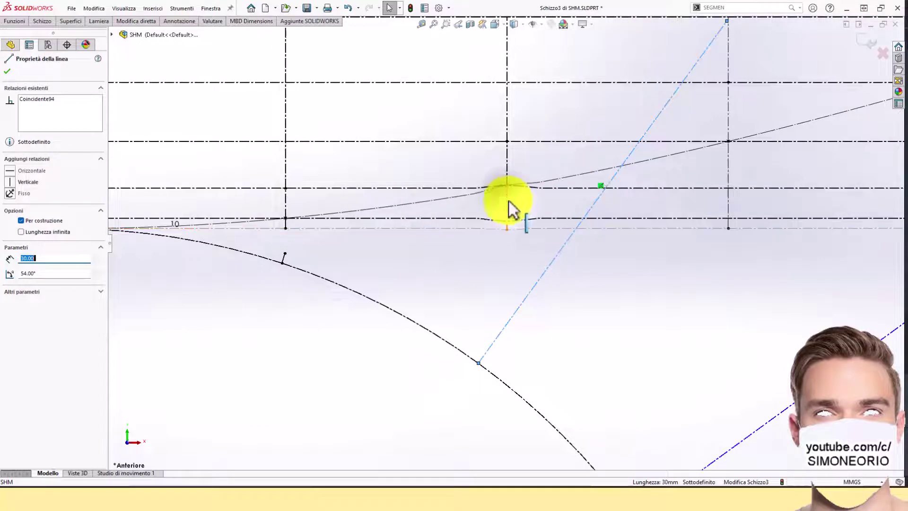
pyautogui.keyDown('ctrl'); pyautogui.click(509, 200); pyautogui.keyUp('ctrl')
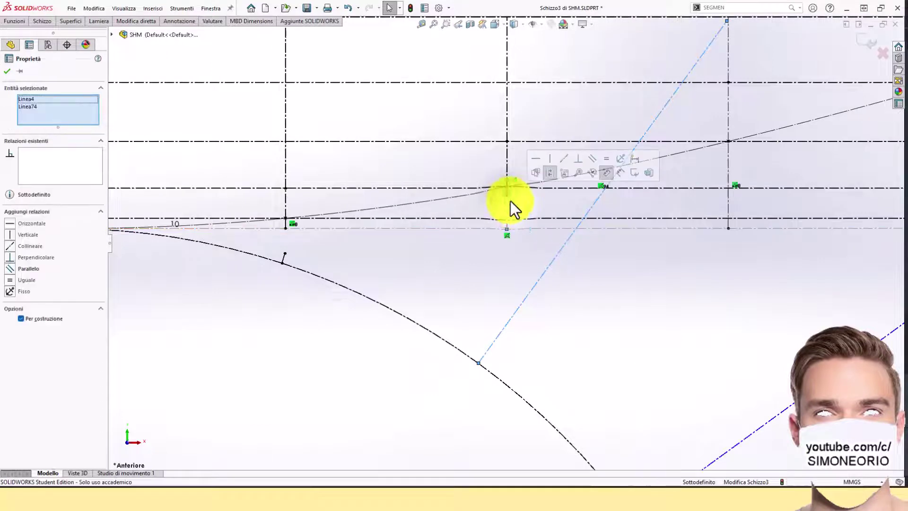
pyautogui.click(600, 173)
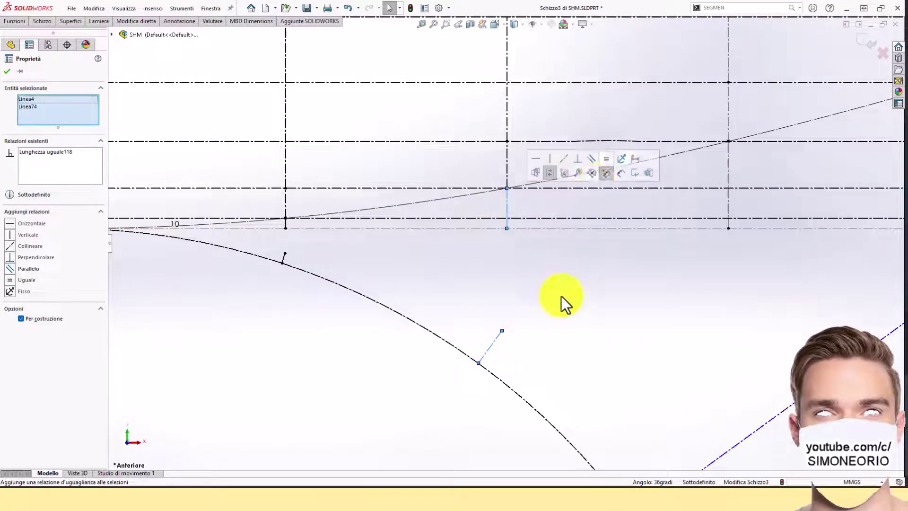
# Step: Detach the second centreline from the arc and place its inner end back on the second division point
pyautogui.click(478, 362)
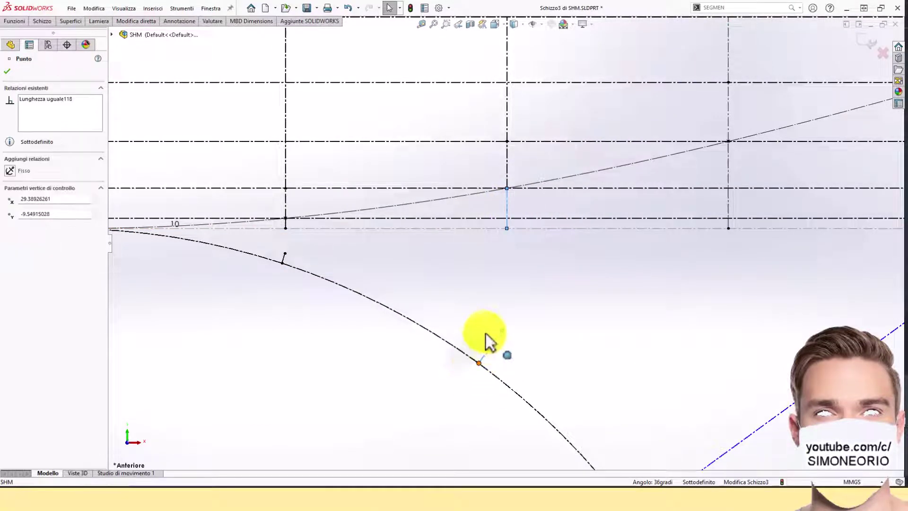
pyautogui.click(525, 371)
pyautogui.scroll(-3, 492, 365)
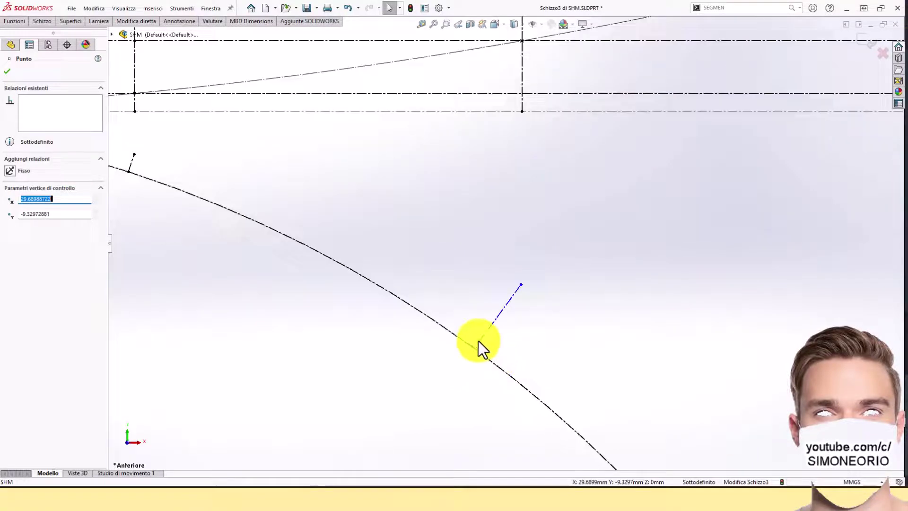
pyautogui.moveTo(477, 341); pyautogui.dragTo(472, 347)
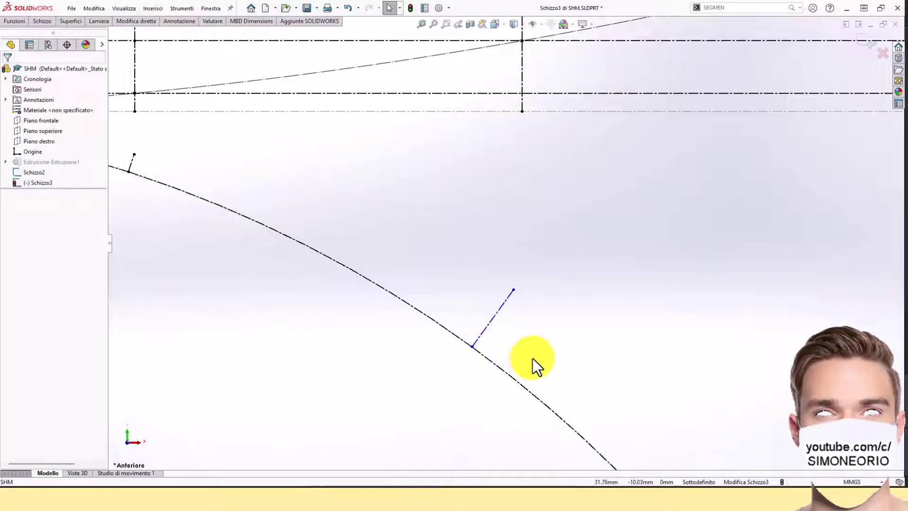
pyautogui.scroll(2, 531, 345)
pyautogui.click(511, 275)
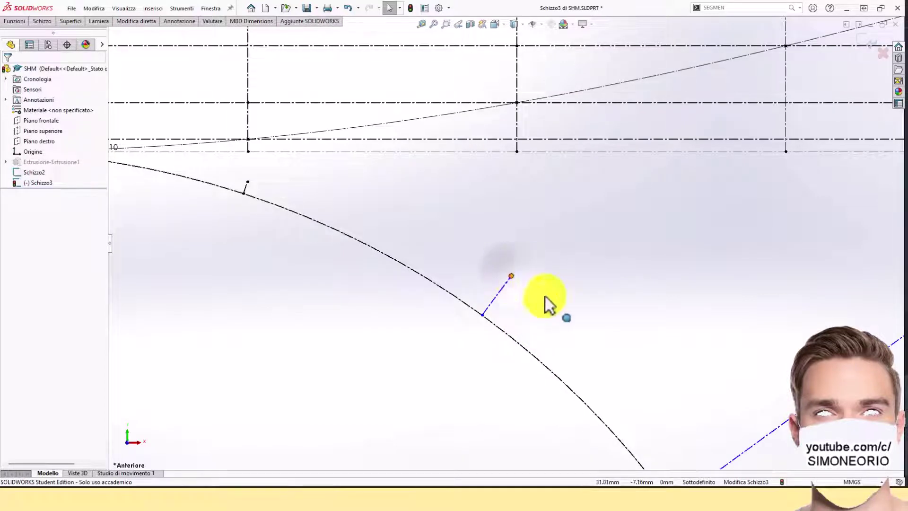
pyautogui.scroll(2, 566, 268)
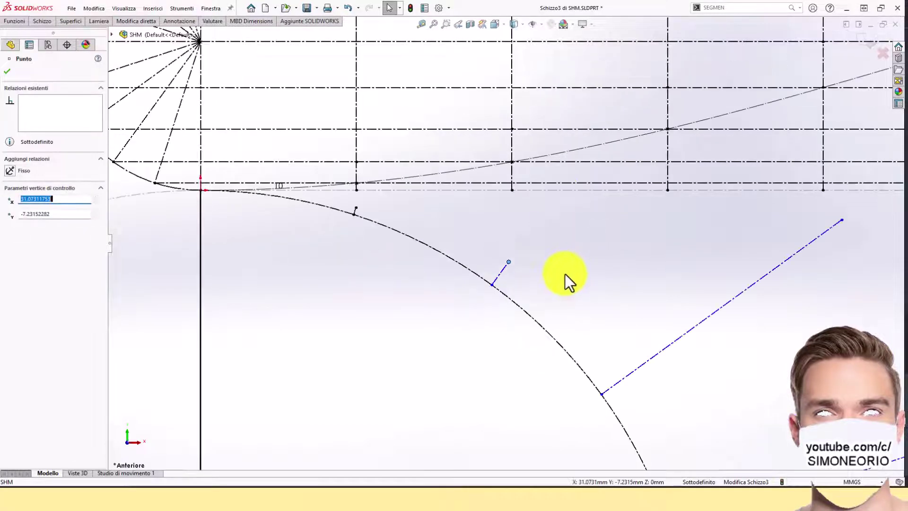
pyautogui.press('Escape')
# Step: Check the relations on the second radial centreline and delete its equal-length relation
pyautogui.click(501, 274)
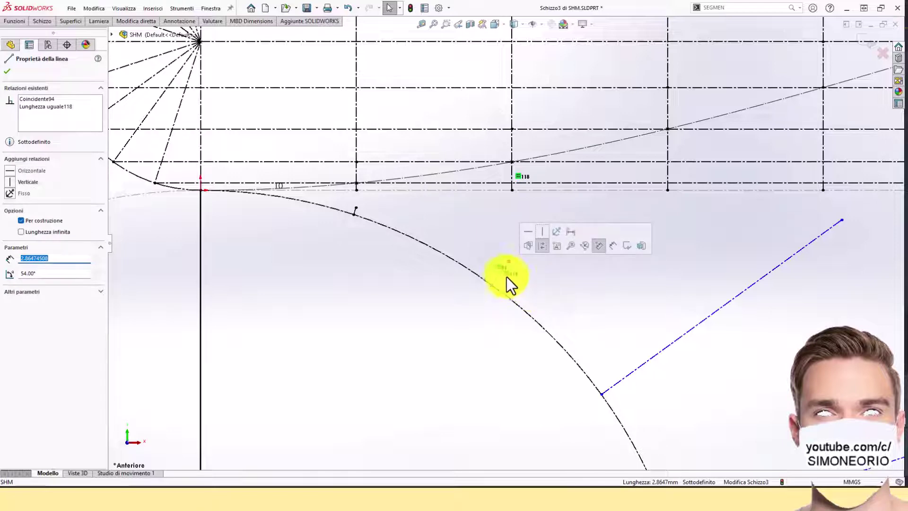
pyautogui.scroll(2, 548, 289)
pyautogui.press('Escape')
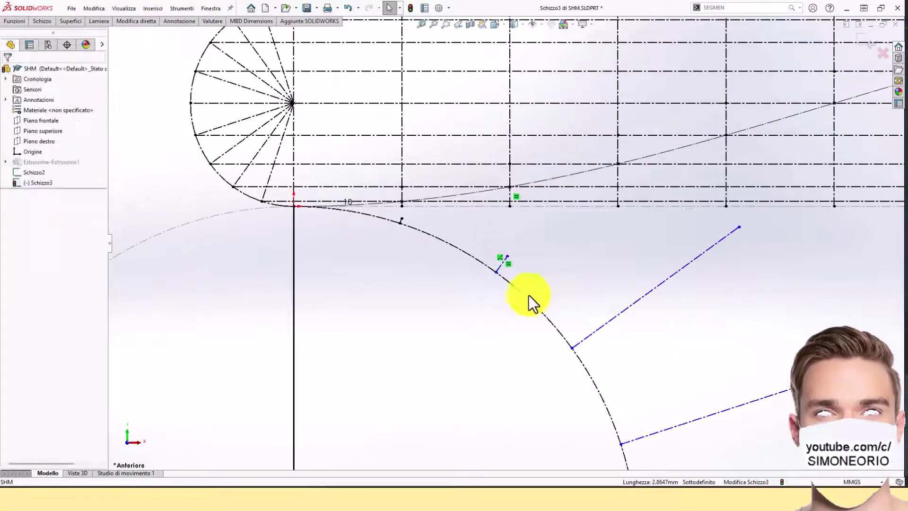
pyautogui.scroll(2, 539, 303)
pyautogui.scroll(-2, 525, 265)
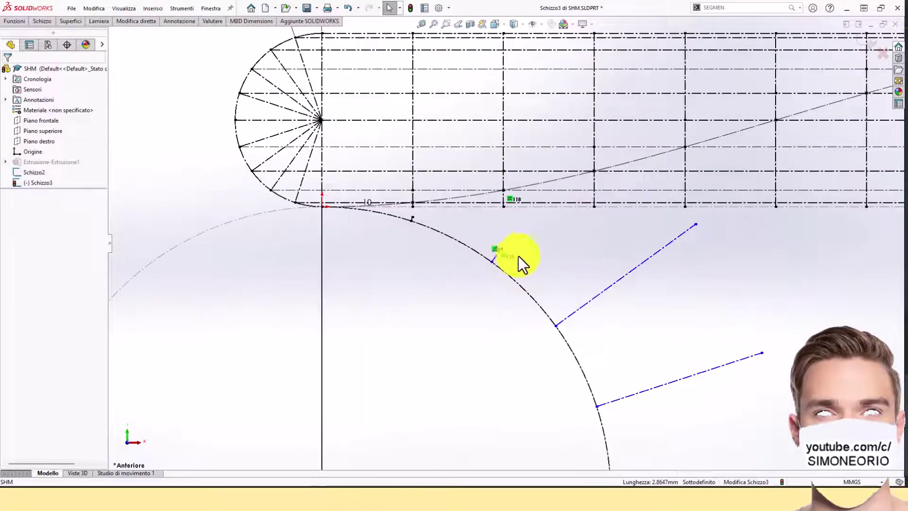
pyautogui.scroll(-2, 494, 251)
pyautogui.press('Delete')
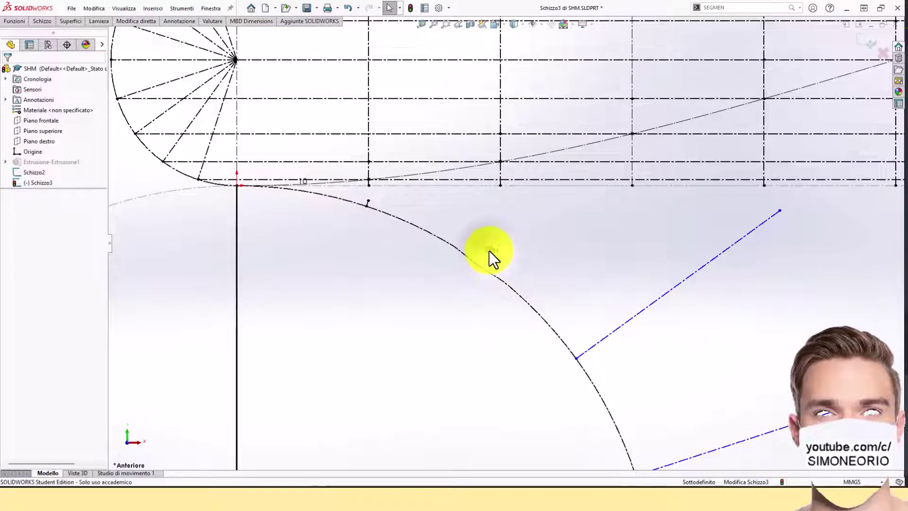
pyautogui.scroll(2, 518, 266)
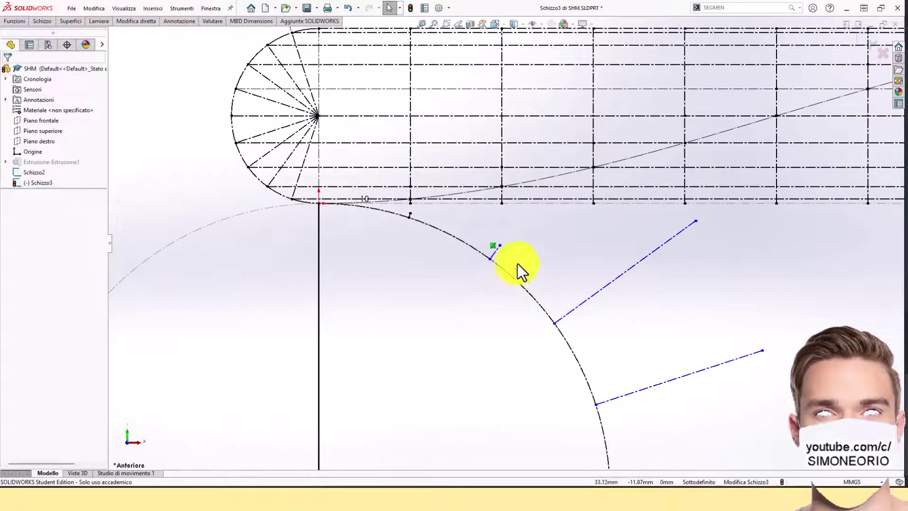
# Step: Make the third radial centreline equal in length to the lift segment below the curve on the third vertical division line
pyautogui.click(571, 310)
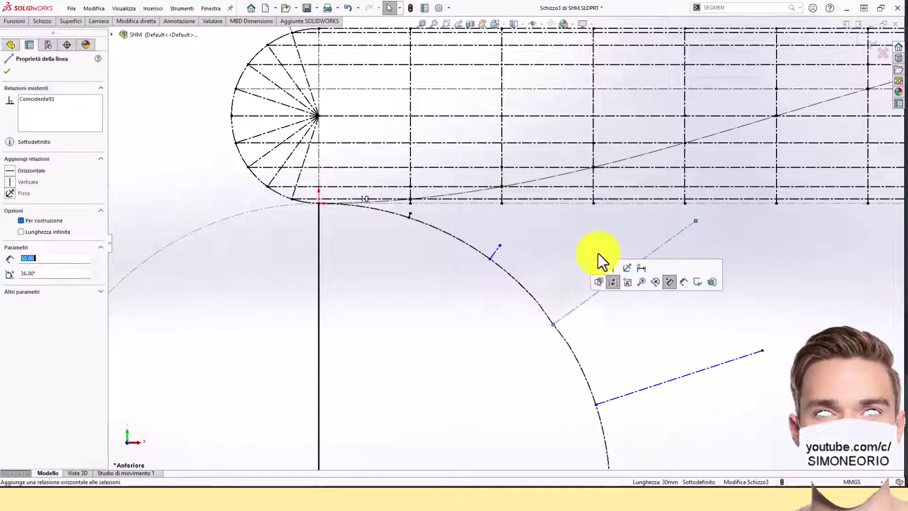
pyautogui.scroll(-2, 588, 191)
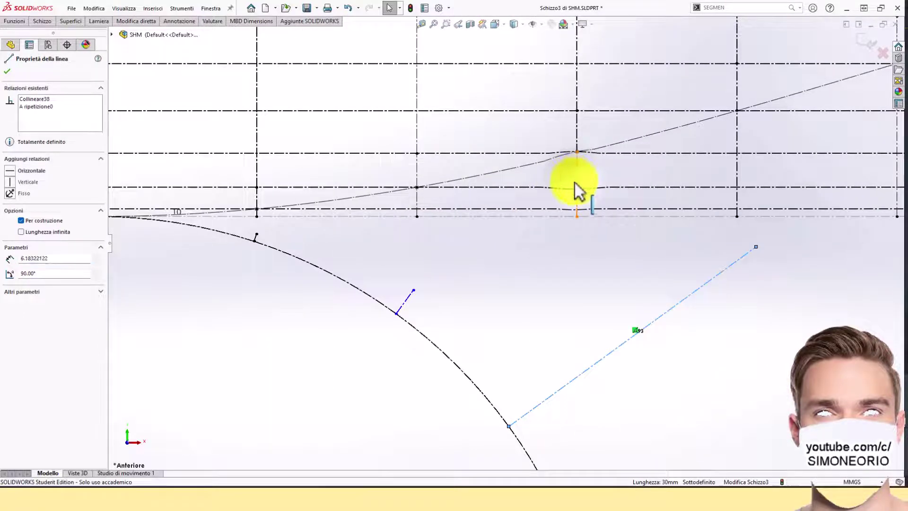
pyautogui.keyDown('ctrl'); pyautogui.click(576, 183); pyautogui.keyUp('ctrl')
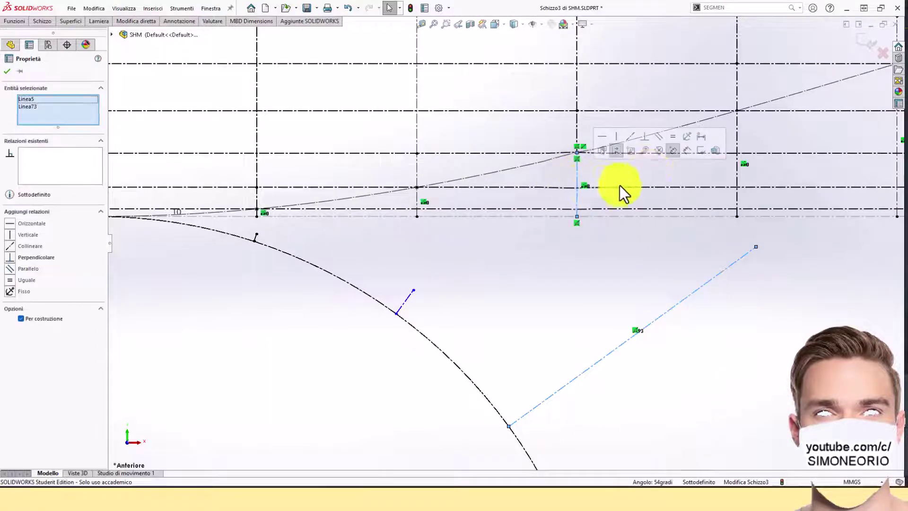
pyautogui.click(675, 142)
pyautogui.click(596, 284)
# Step: Pull the third centreline off the arc and make its inner end coincident with the third division point
pyautogui.moveTo(513, 426); pyautogui.dragTo(538, 351)
pyautogui.click(568, 421)
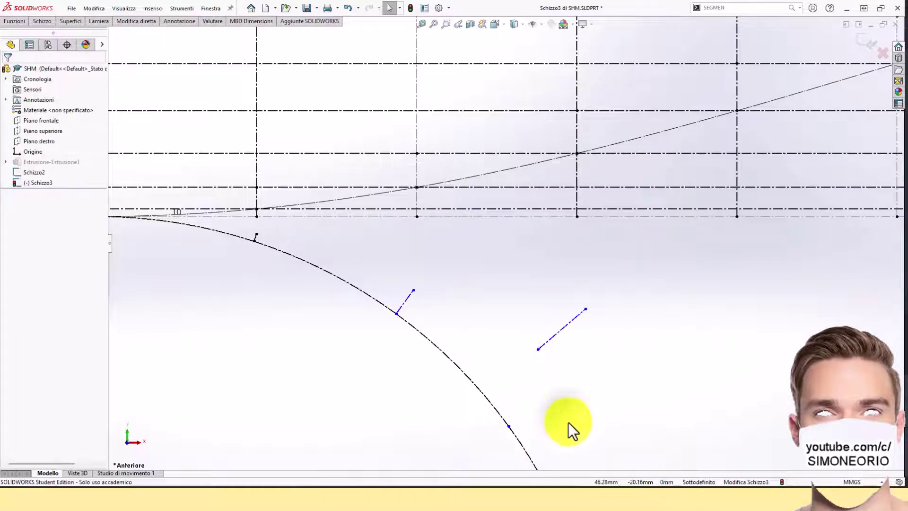
pyautogui.click(538, 349)
pyautogui.keyDown('ctrl'); pyautogui.click(509, 425); pyautogui.keyUp('ctrl')
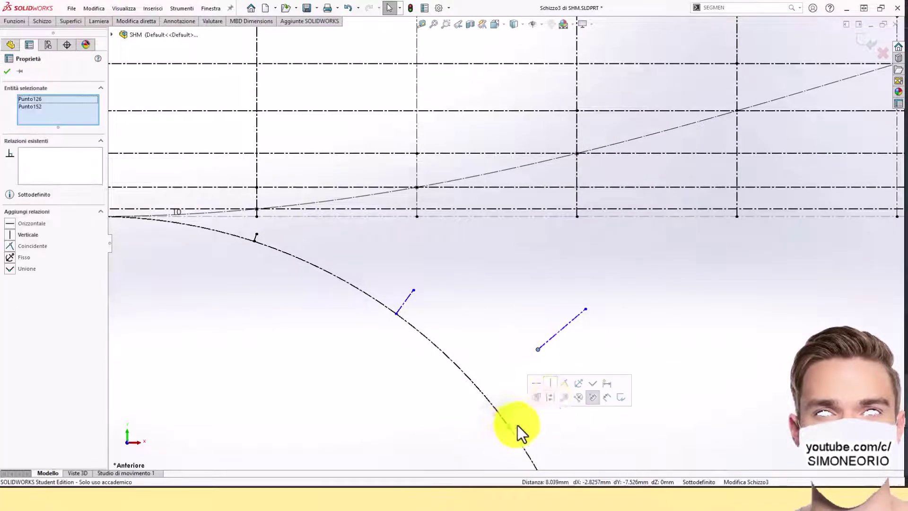
pyautogui.click(567, 381)
pyautogui.click(543, 427)
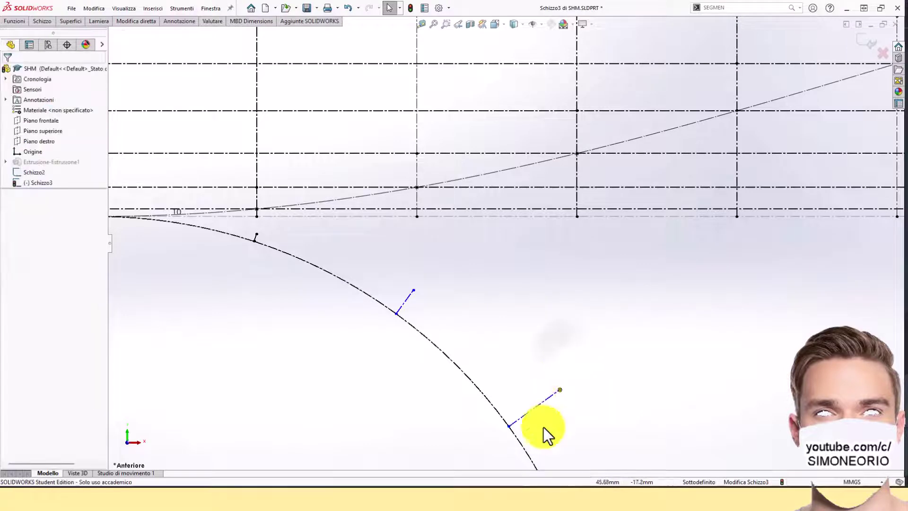
pyautogui.scroll(5, 542, 425)
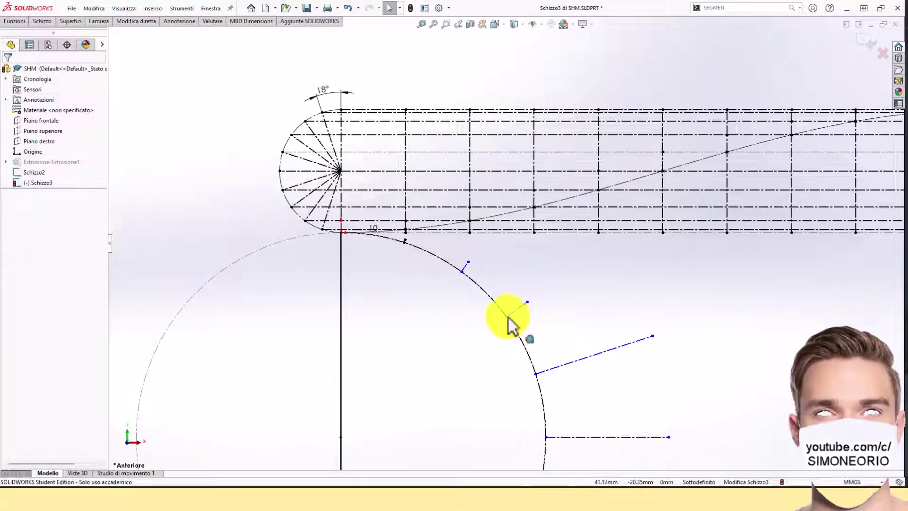
pyautogui.click(508, 317)
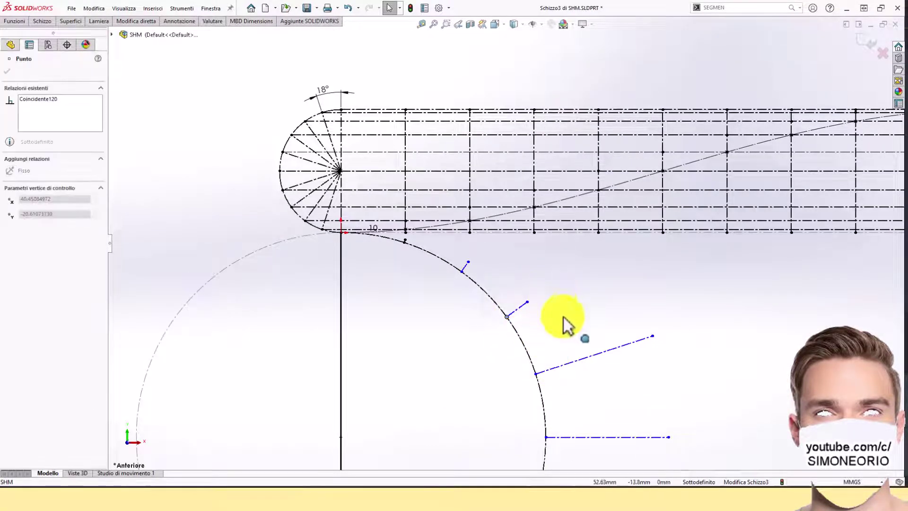
pyautogui.click(547, 337)
pyautogui.scroll(2, 558, 342)
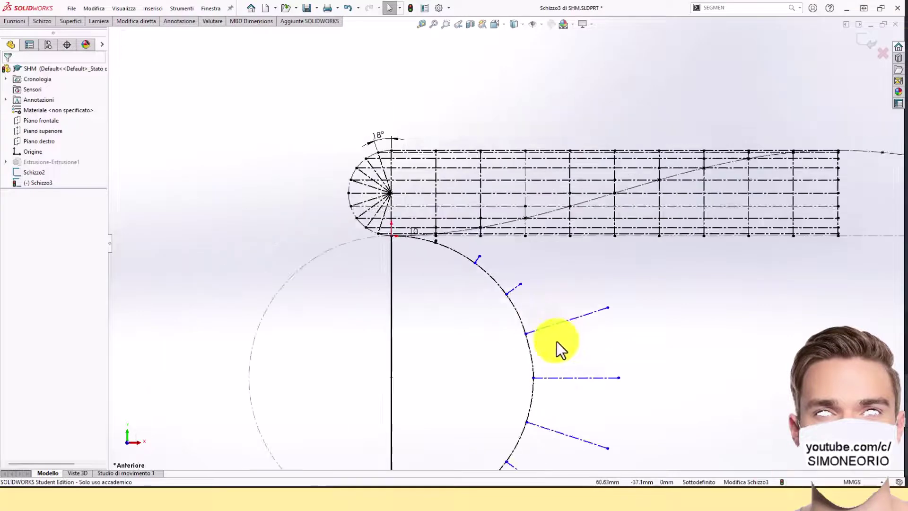
pyautogui.click(521, 318)
pyautogui.click(523, 311)
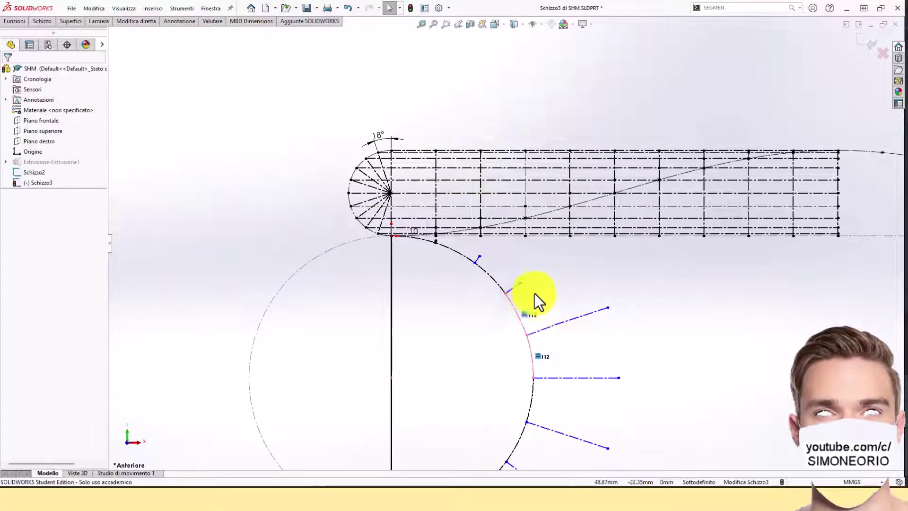
pyautogui.click(464, 282)
pyautogui.scroll(-2, 575, 330)
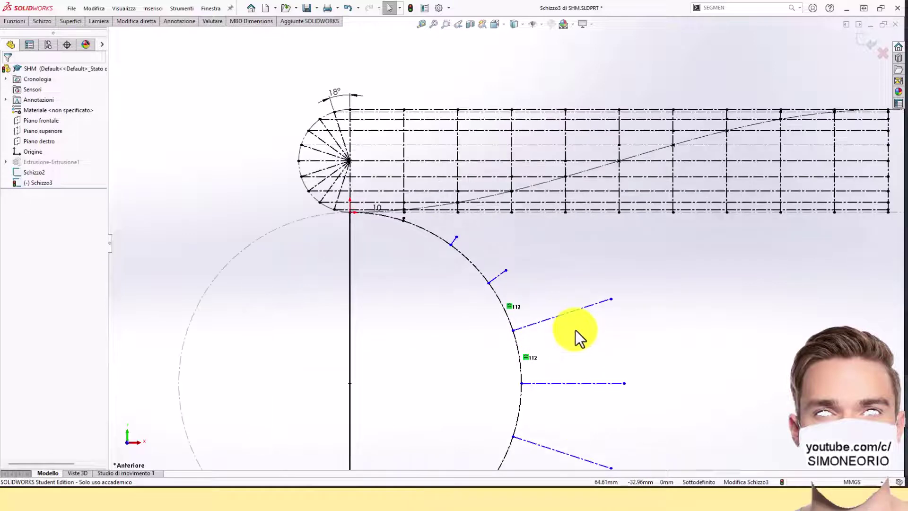
# Step: Make the fourth radial centreline equal in length to the lift segment below the curve on the fourth vertical division line
pyautogui.click(548, 296)
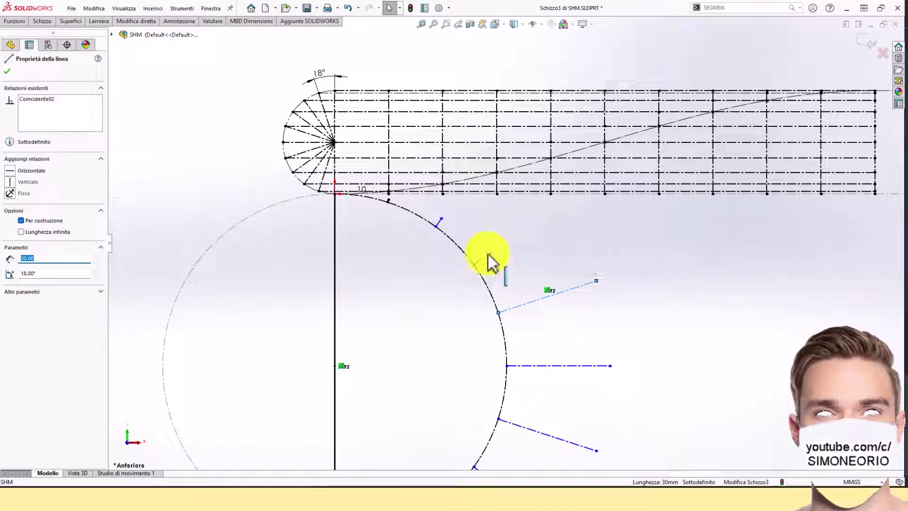
pyautogui.click(487, 256)
pyautogui.click(566, 294)
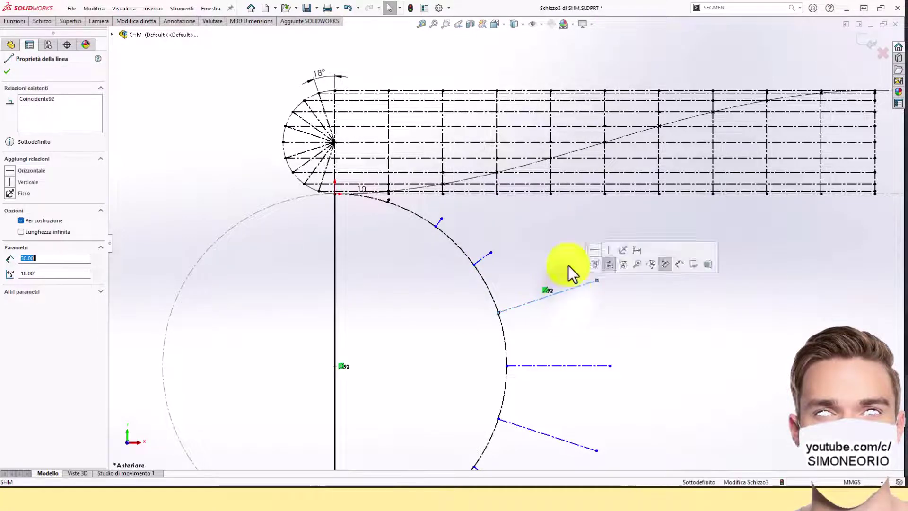
pyautogui.scroll(-2, 570, 182)
pyautogui.keyDown('ctrl'); pyautogui.click(537, 188); pyautogui.keyUp('ctrl')
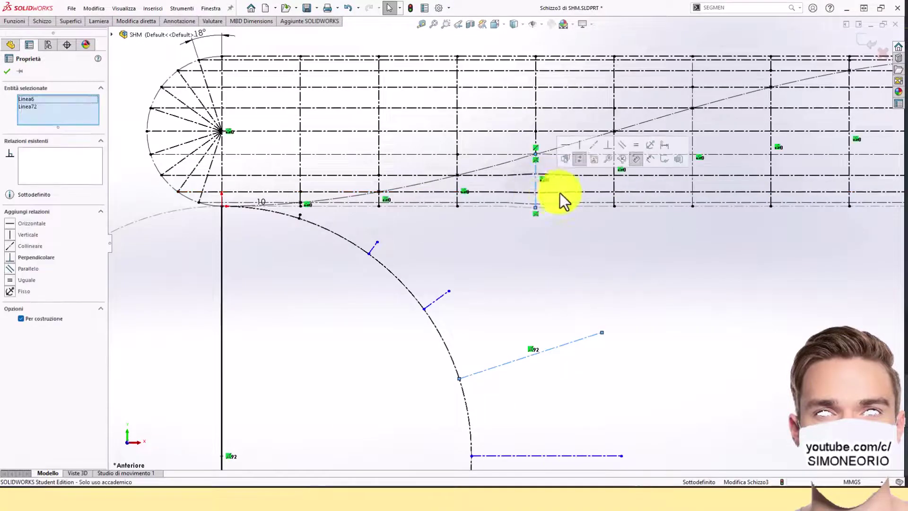
pyautogui.click(637, 147)
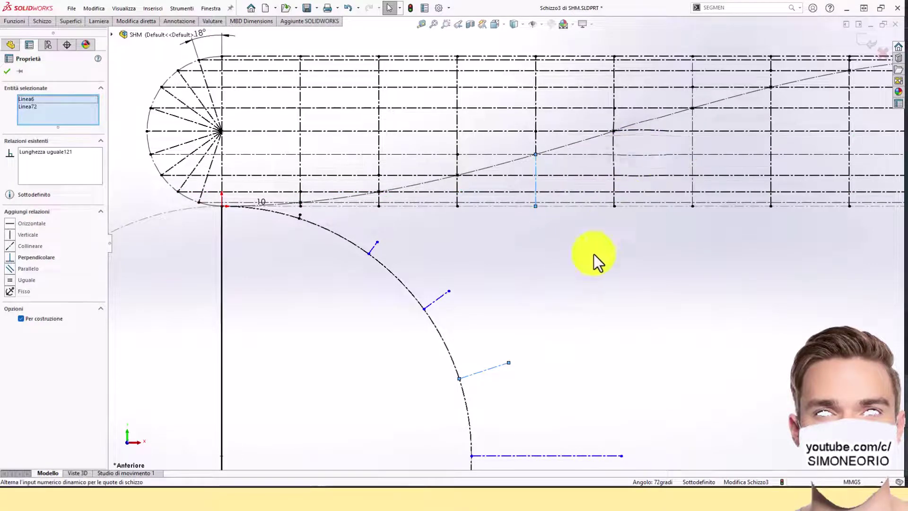
pyautogui.click(594, 254)
# Step: Detach the fourth radial centreline from the base arc and reattach its inner end to the fourth division point
pyautogui.scroll(2, 579, 306)
pyautogui.scroll(-1, 565, 331)
pyautogui.scroll(-2, 458, 347)
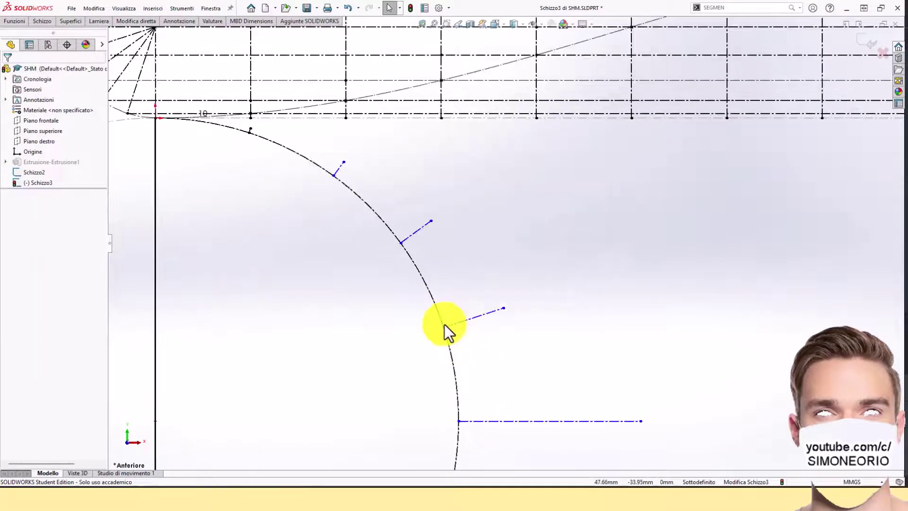
pyautogui.moveTo(443, 327); pyautogui.dragTo(509, 319)
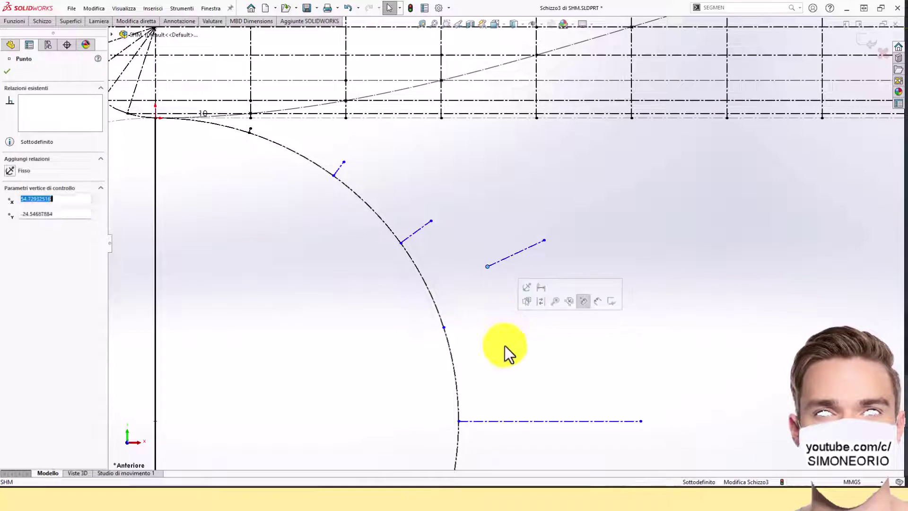
pyautogui.click(504, 345)
pyautogui.click(487, 267)
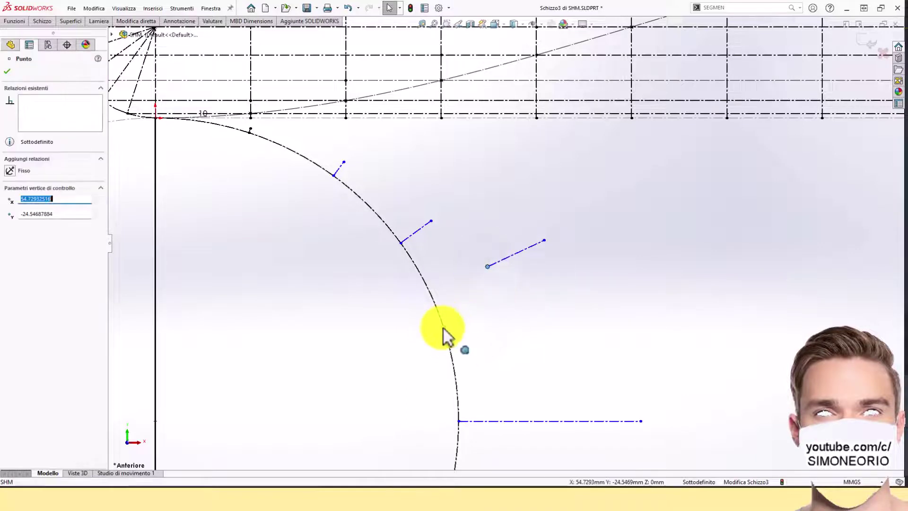
# Step: Attach the loose radial segment's inner endpoint to the circle's division point just above the horizontal one with a Coincident relation
pyautogui.keyDown('ctrl'); pyautogui.click(444, 327); pyautogui.keyUp('ctrl')
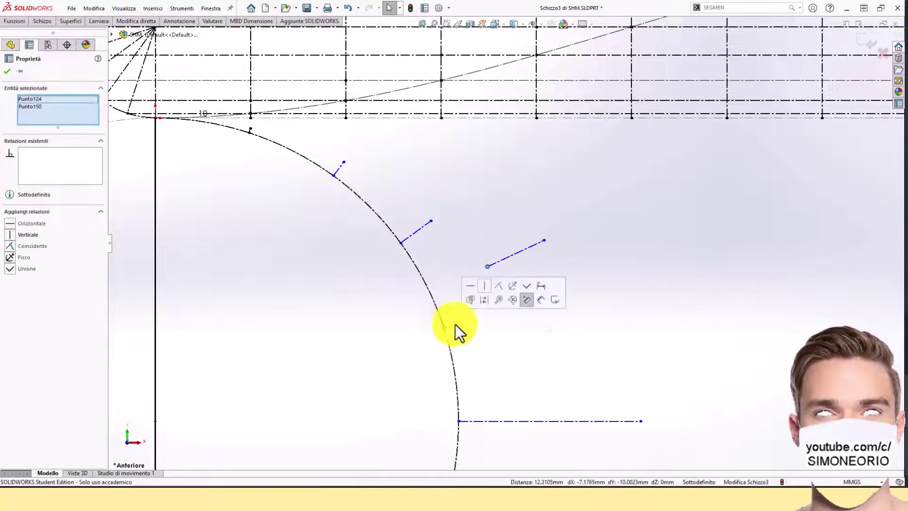
pyautogui.click(497, 286)
pyautogui.click(495, 351)
pyautogui.click(486, 314)
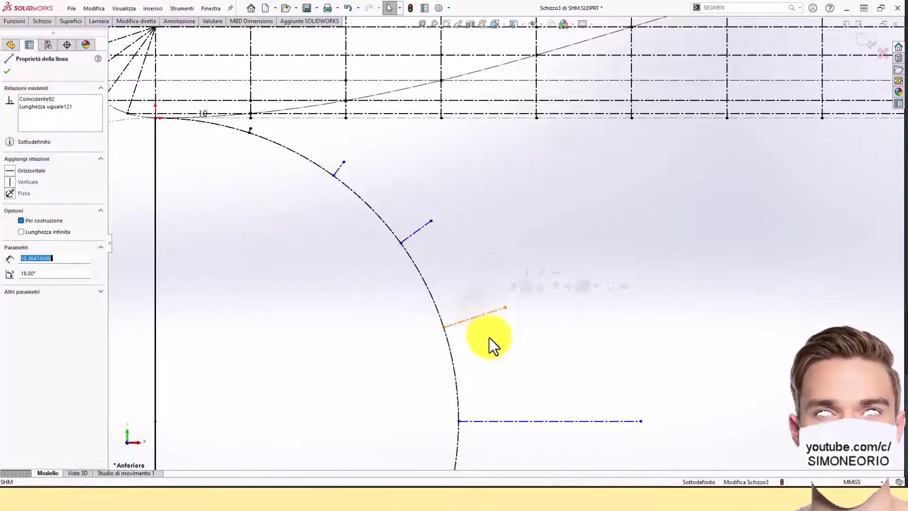
pyautogui.scroll(2, 484, 347)
pyautogui.click(480, 290)
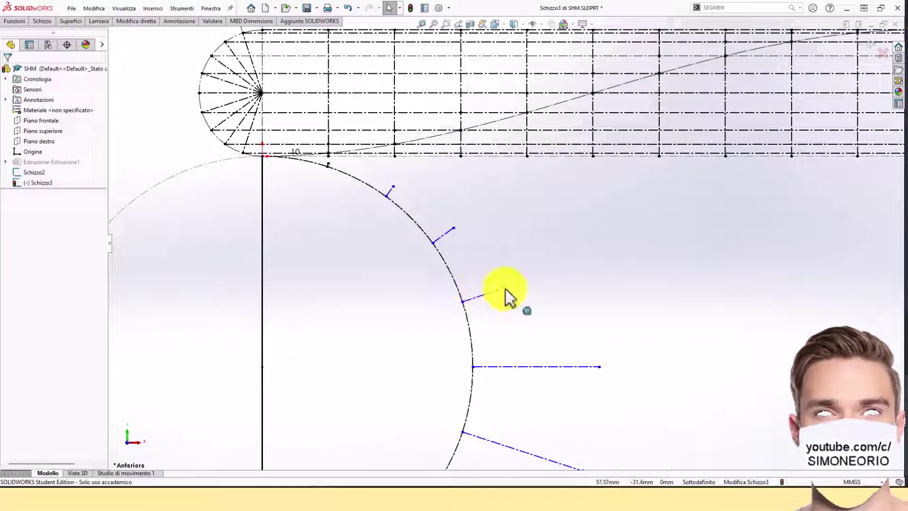
pyautogui.moveTo(506, 292); pyautogui.dragTo(504, 289)
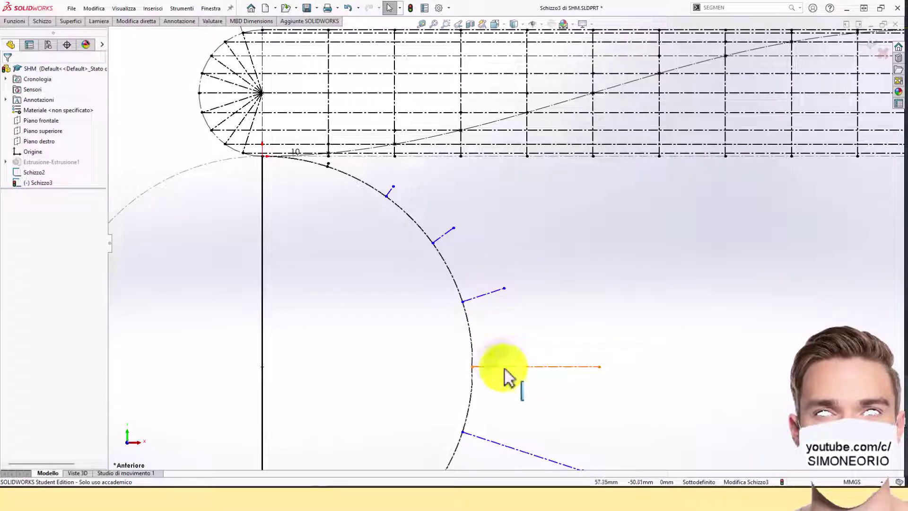
# Step: Make the horizontal radial segment equal in length to the vertical line under the curve at the diagram's fifth division
pyautogui.click(502, 367)
pyautogui.click(533, 142)
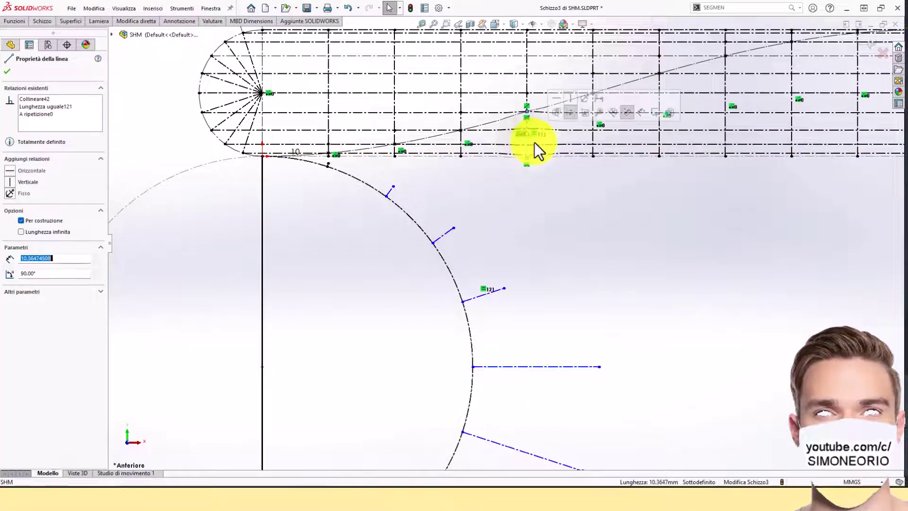
pyautogui.click(593, 126)
pyautogui.keyDown('ctrl'); pyautogui.click(542, 366); pyautogui.keyUp('ctrl')
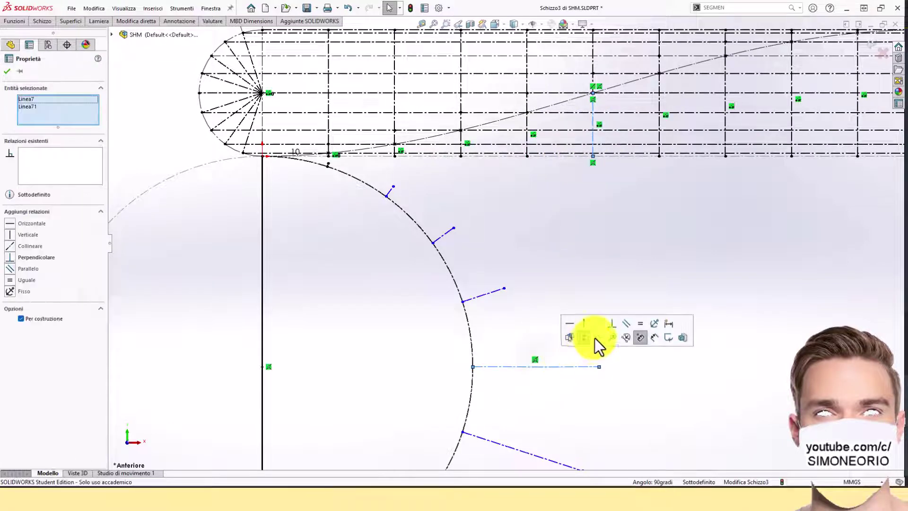
pyautogui.click(640, 326)
pyautogui.click(606, 258)
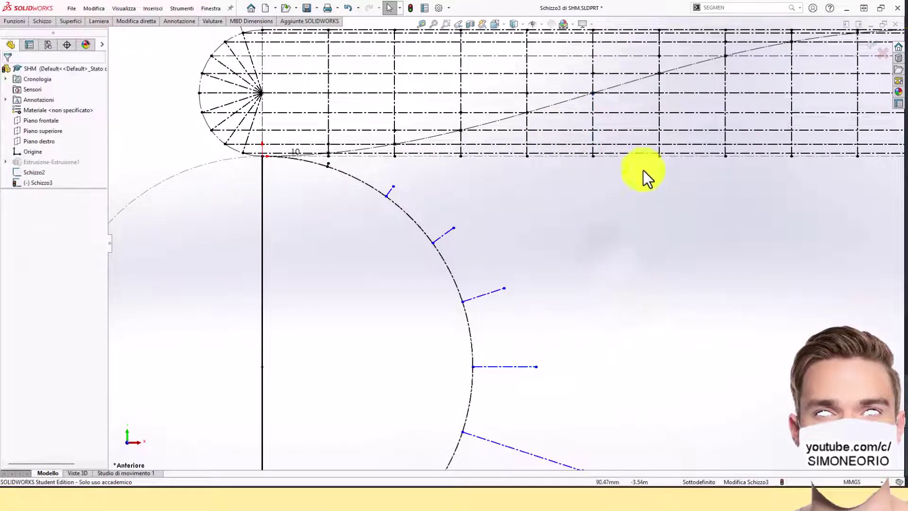
# Step: Apply an Equal relation between the first radial segment below horizontal and the vertical line under the curve at the sixth division
pyautogui.click(659, 124)
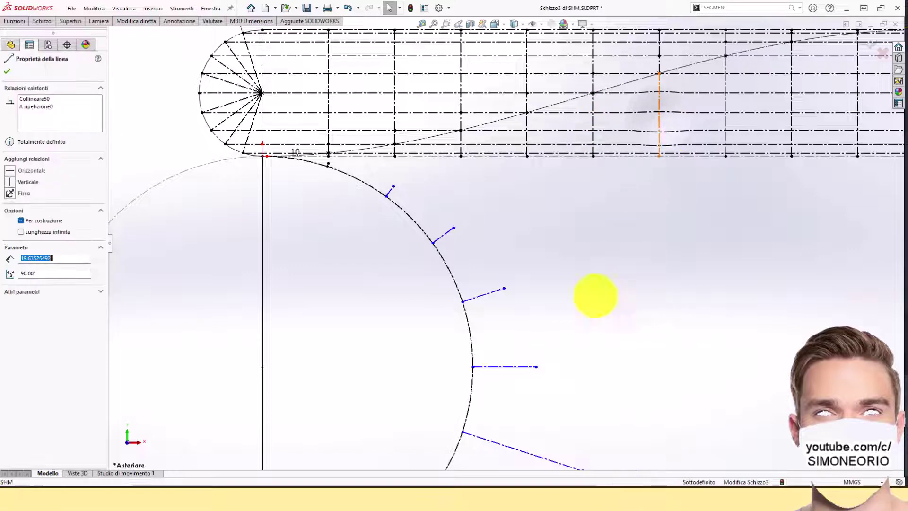
pyautogui.keyDown('ctrl'); pyautogui.click(512, 447); pyautogui.keyUp('ctrl')
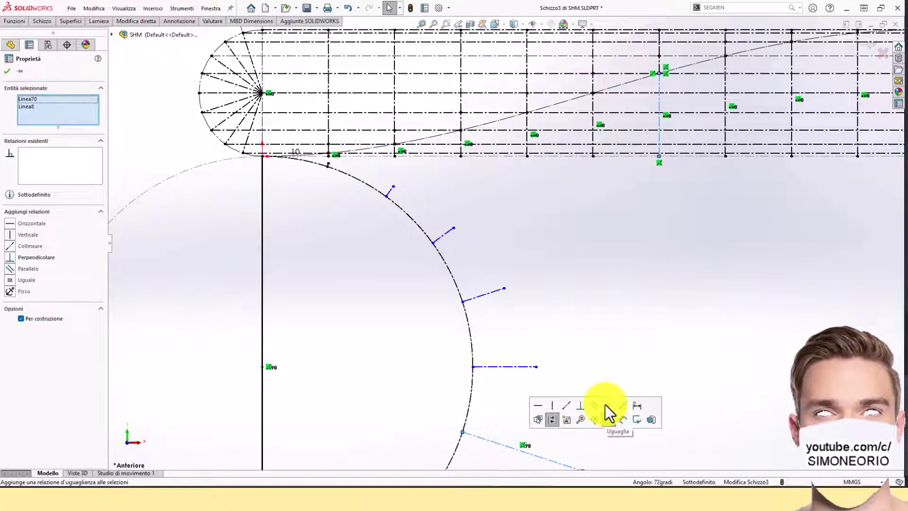
pyautogui.click(604, 409)
pyautogui.click(631, 321)
pyautogui.scroll(4, 600, 199)
pyautogui.scroll(-2, 732, 156)
pyautogui.scroll(3, 658, 217)
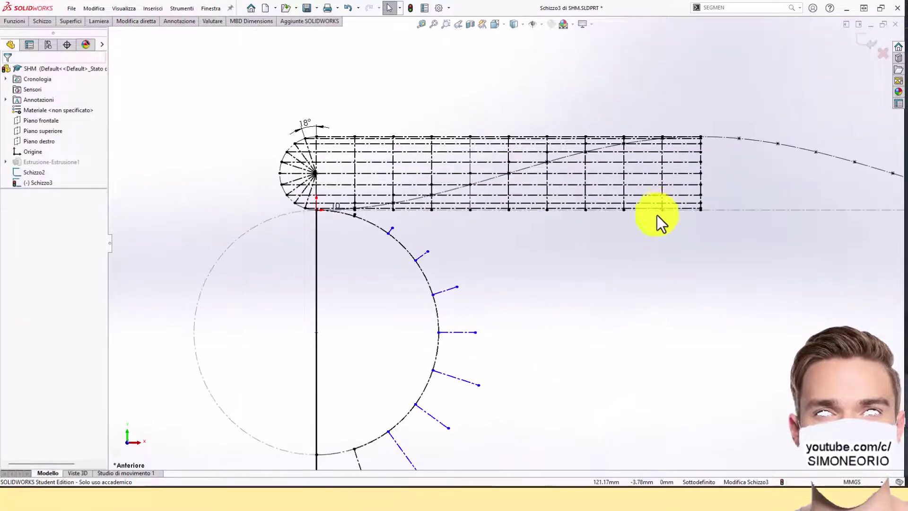
# Step: Set the second radial segment below horizontal equal to the vertical line under the curve at the seventh division
pyautogui.click(547, 180)
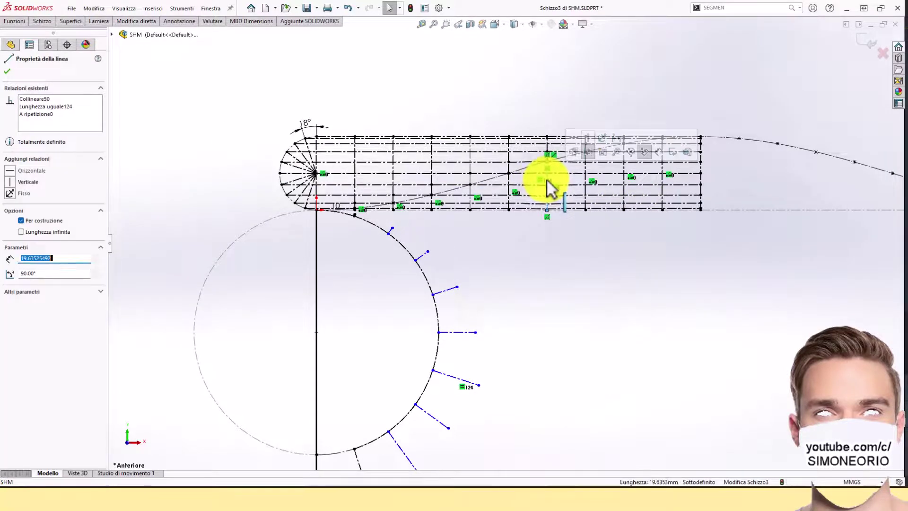
pyautogui.click(509, 184)
pyautogui.click(551, 223)
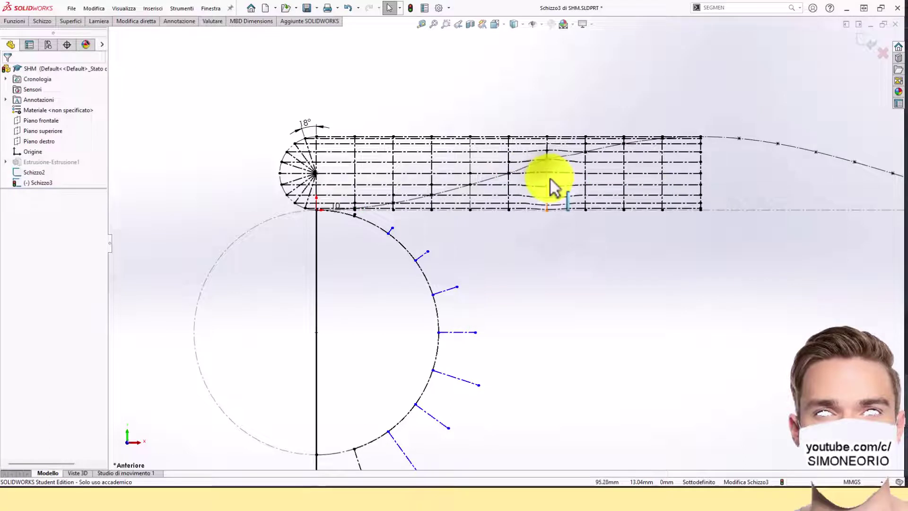
pyautogui.click(549, 179)
pyautogui.click(586, 241)
pyautogui.click(586, 191)
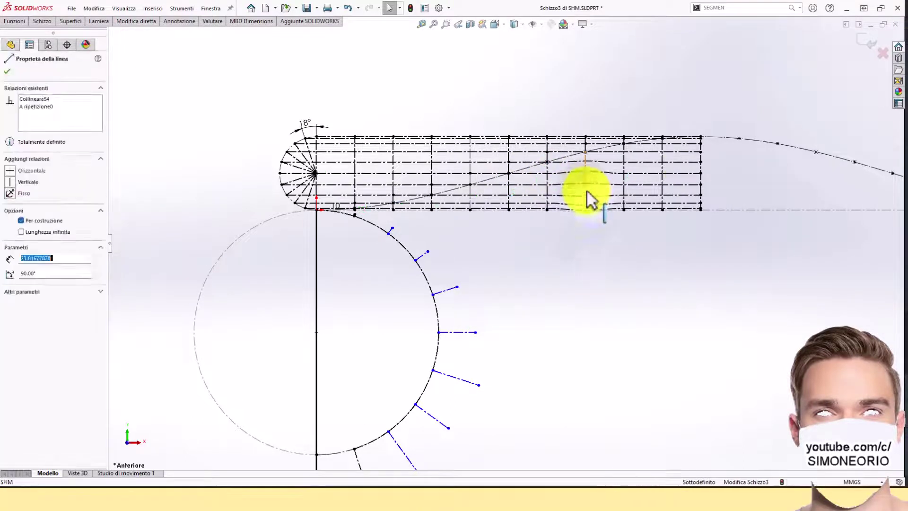
pyautogui.keyDown('ctrl'); pyautogui.click(438, 422); pyautogui.keyUp('ctrl')
pyautogui.click(537, 379)
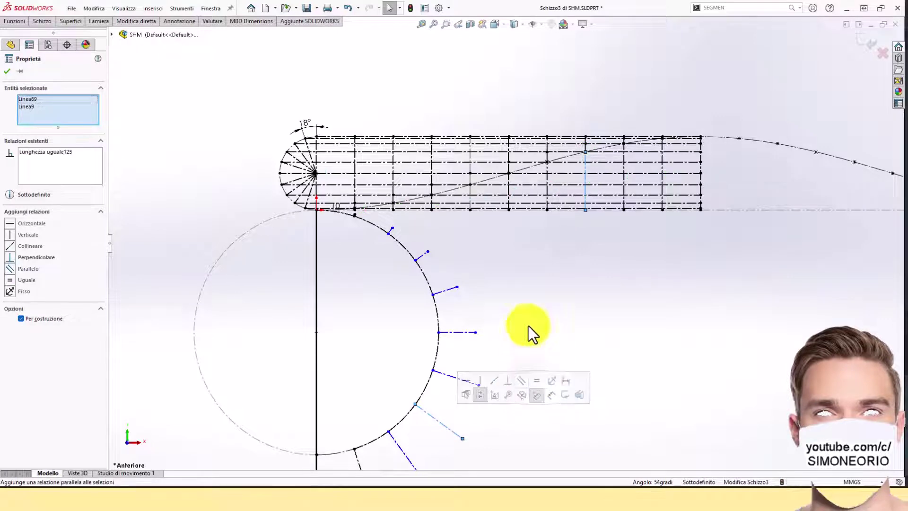
pyautogui.click(648, 221)
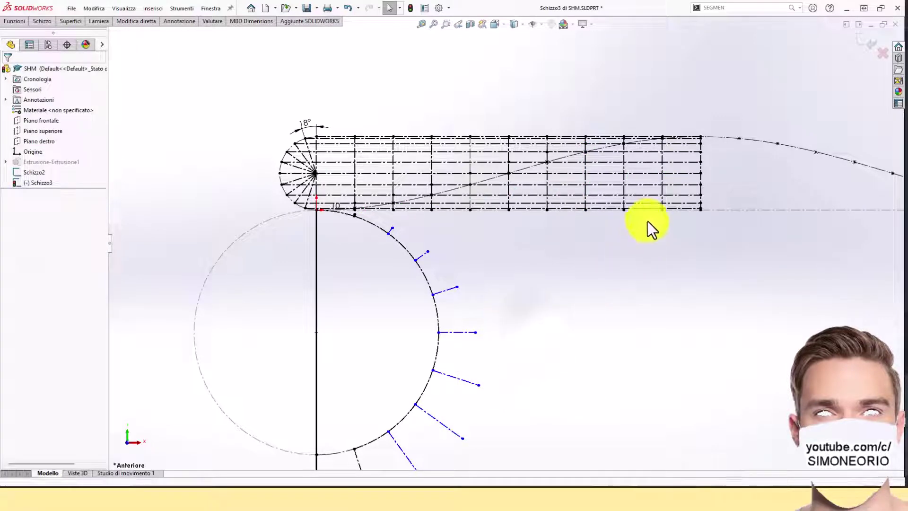
# Step: Relate the third radial segment below horizontal as equal to the vertical line under the curve at the eighth division
pyautogui.click(624, 192)
pyautogui.scroll(1, 602, 288)
pyautogui.scroll(1, 602, 288)
pyautogui.keyDown('ctrl'); pyautogui.click(446, 402); pyautogui.keyUp('ctrl')
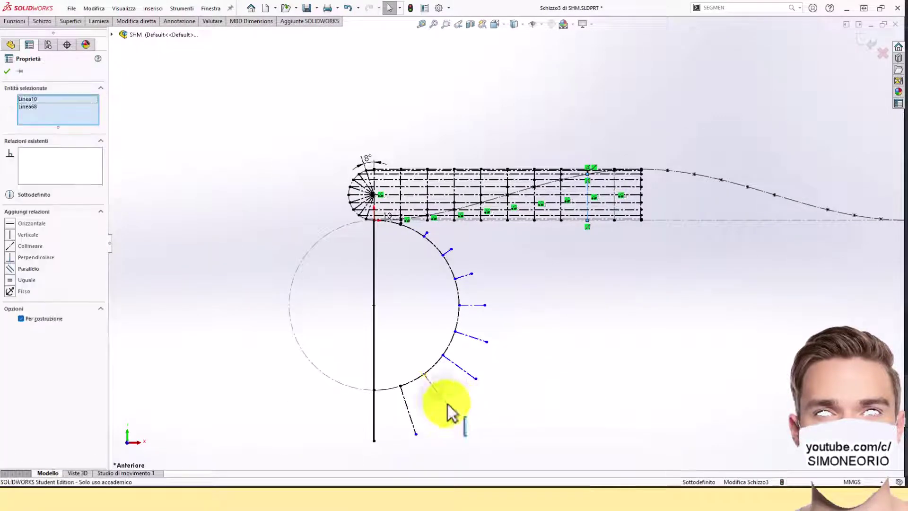
pyautogui.click(544, 361)
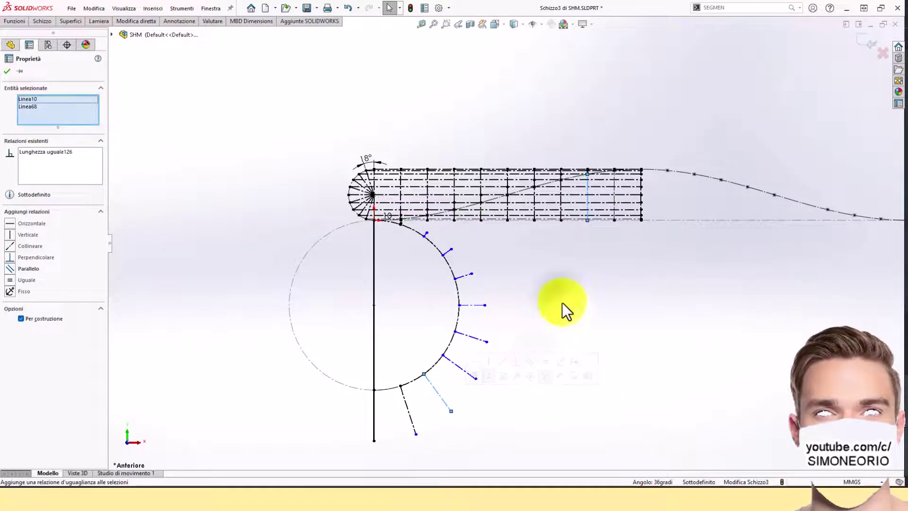
pyautogui.press('Escape')
# Step: Make the last radial segment near the circle's lowest point equal to the vertical line under the curve at the ninth division
pyautogui.click(616, 203)
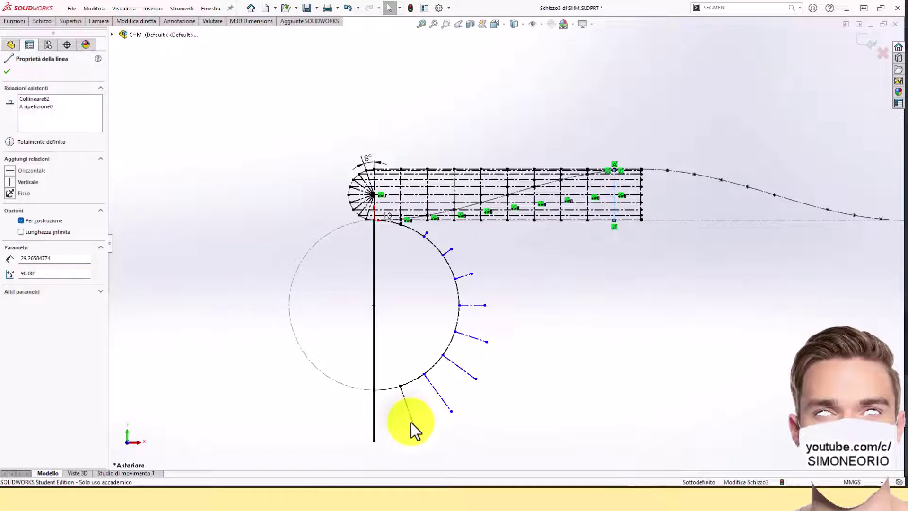
pyautogui.press('Escape')
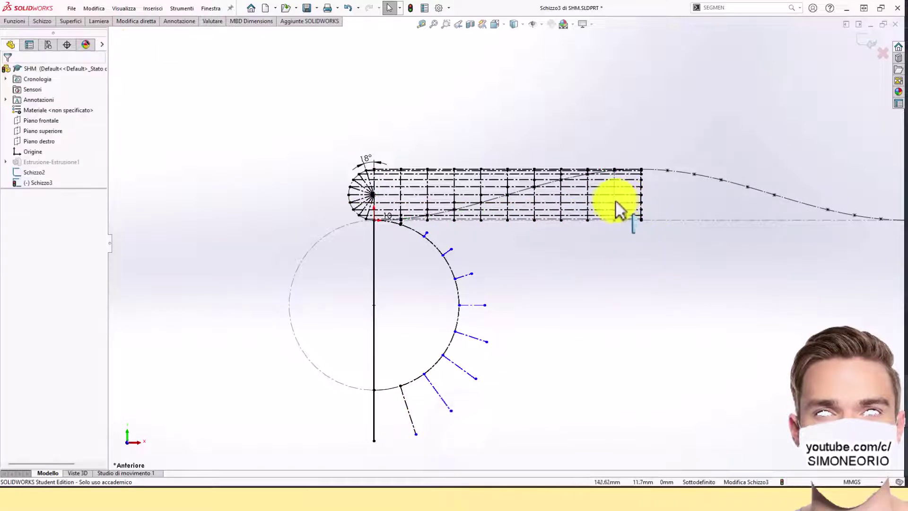
pyautogui.click(614, 203)
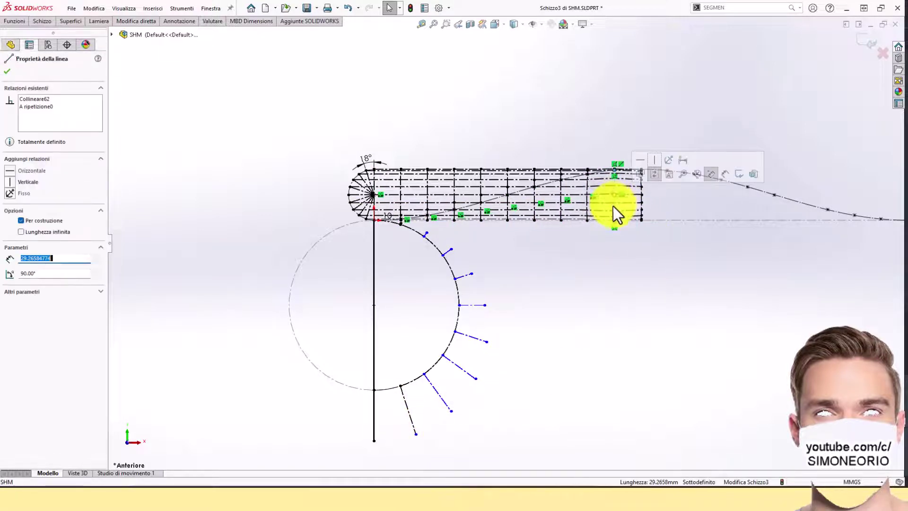
pyautogui.keyDown('ctrl'); pyautogui.click(411, 419); pyautogui.keyUp('ctrl')
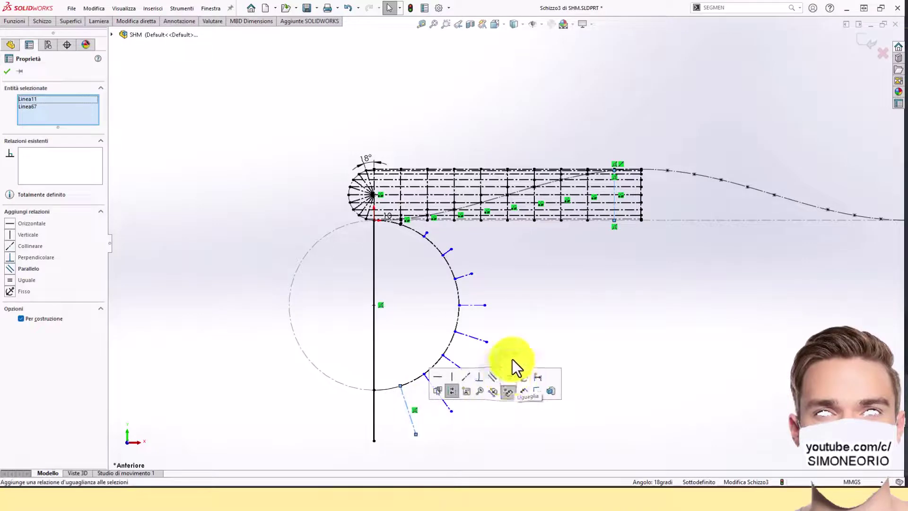
pyautogui.click(512, 376)
pyautogui.scroll(-3, 459, 397)
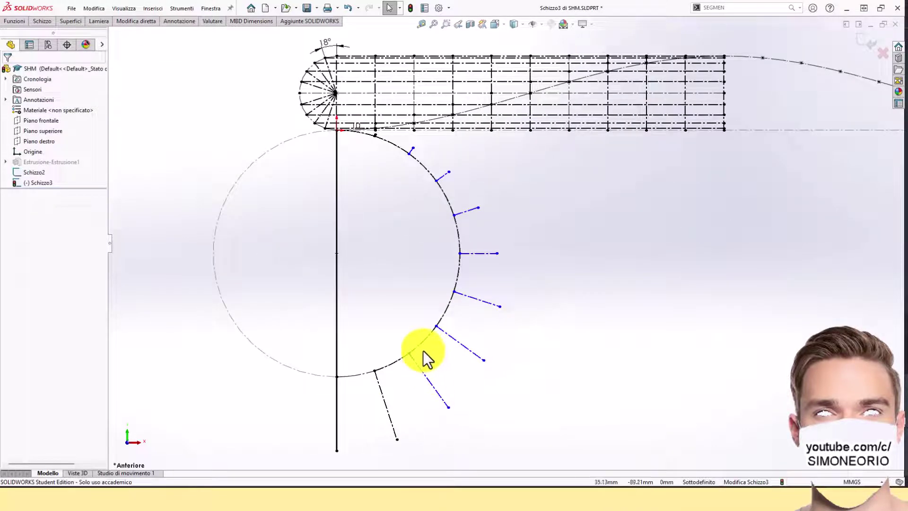
# Step: Examine the inner and outer endpoints of the under-defined third radial segment below horizontal for relations and freedom of movement
pyautogui.click(412, 343)
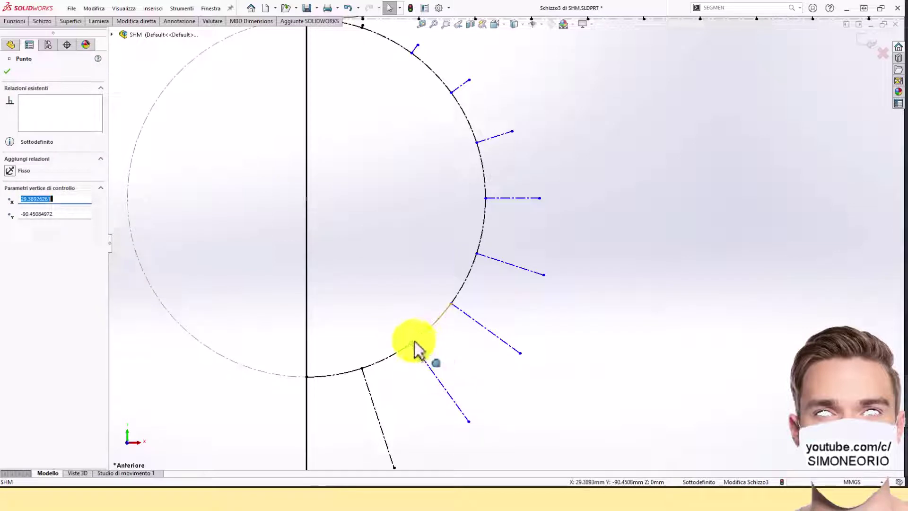
pyautogui.click(471, 425)
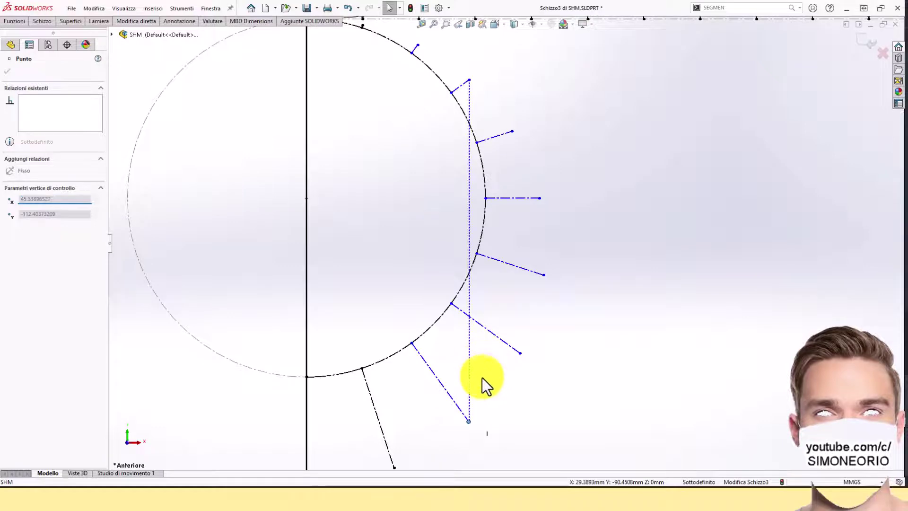
pyautogui.scroll(3, 481, 377)
pyautogui.scroll(-1, 445, 330)
pyautogui.scroll(1, 460, 311)
pyautogui.scroll(-2, 462, 296)
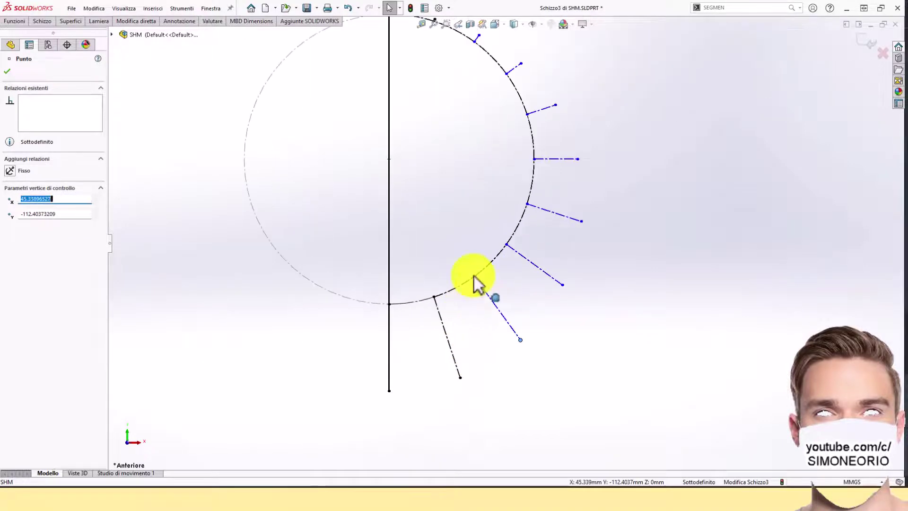
pyautogui.click(475, 277)
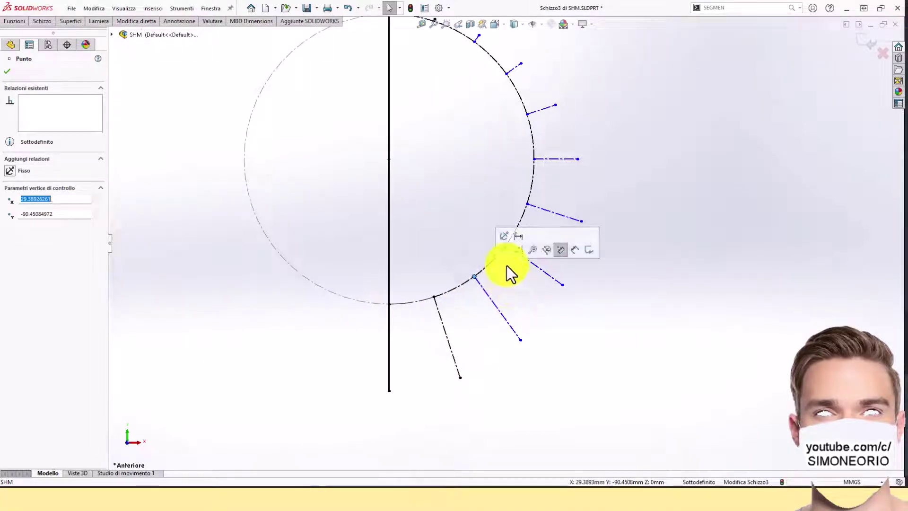
pyautogui.scroll(-4, 506, 265)
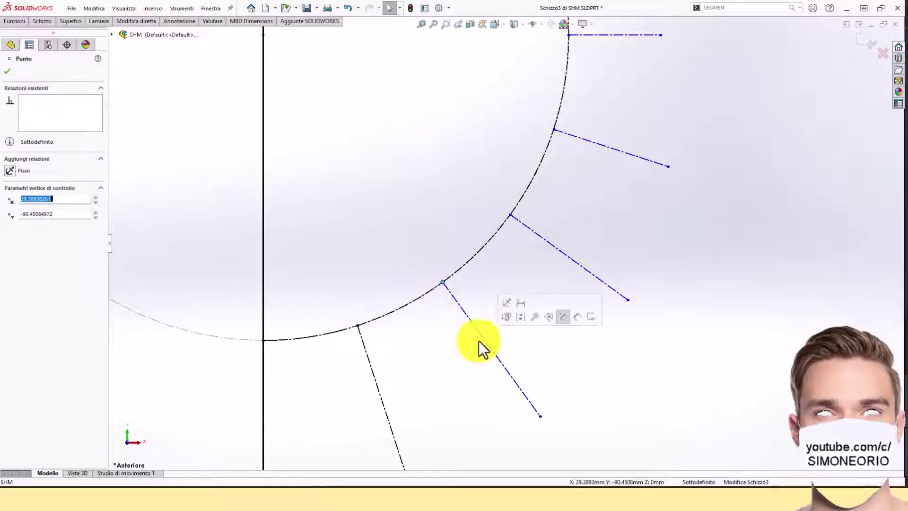
pyautogui.click(540, 416)
pyautogui.press('Escape')
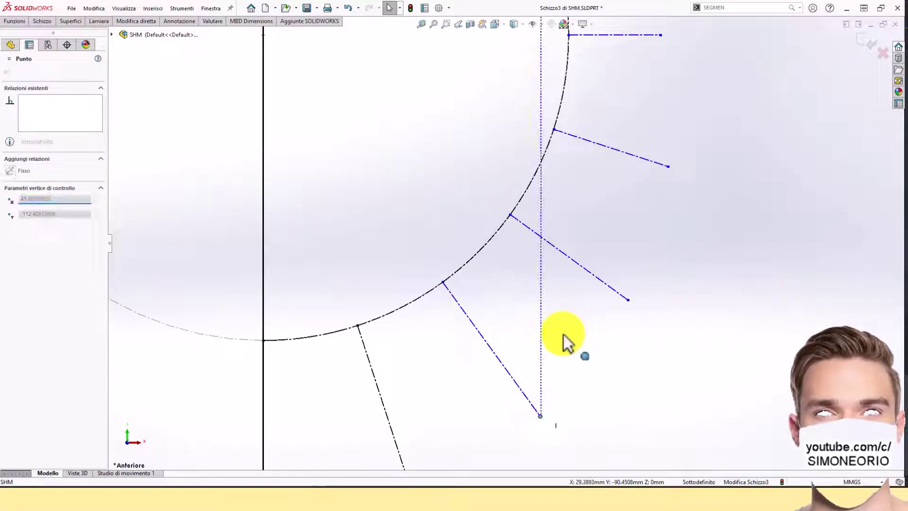
pyautogui.scroll(7, 496, 292)
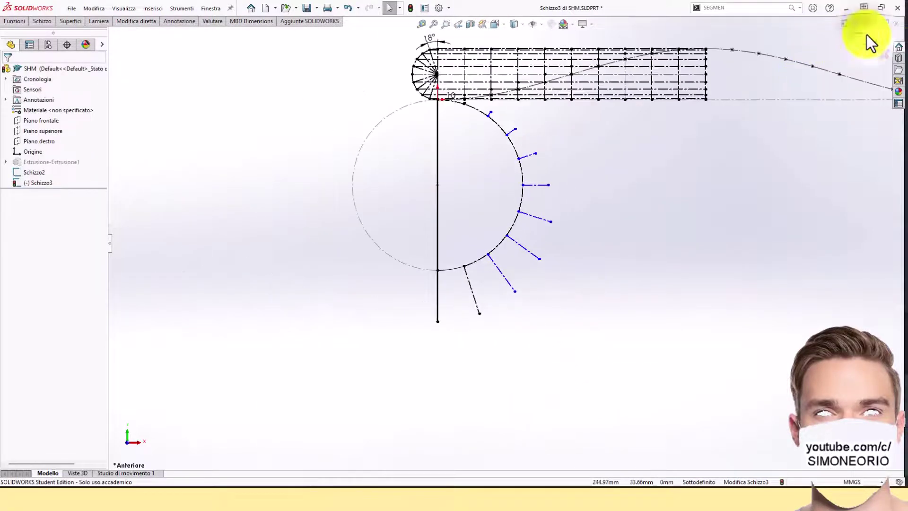
# Step: Exit the sketch and save the part
pyautogui.click(866, 39)
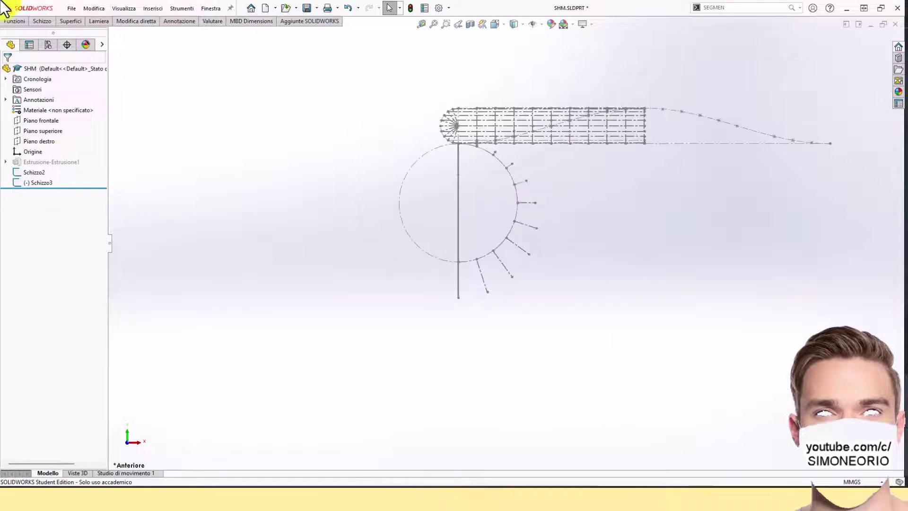
pyautogui.click(75, 9)
pyautogui.click(90, 113)
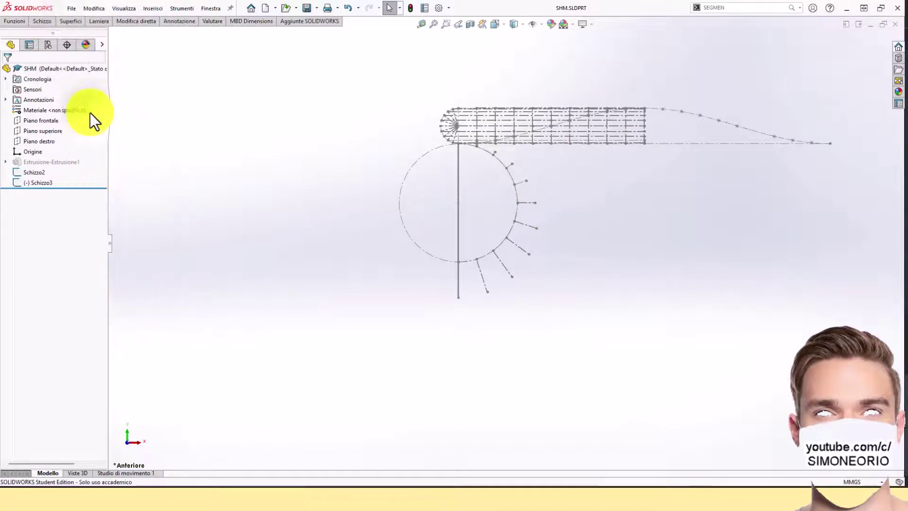
# Step: Open Schizzo3 for editing and inspect the relations on the inner endpoint of the second radial segment below horizontal
pyautogui.click(37, 183)
pyautogui.click(51, 157)
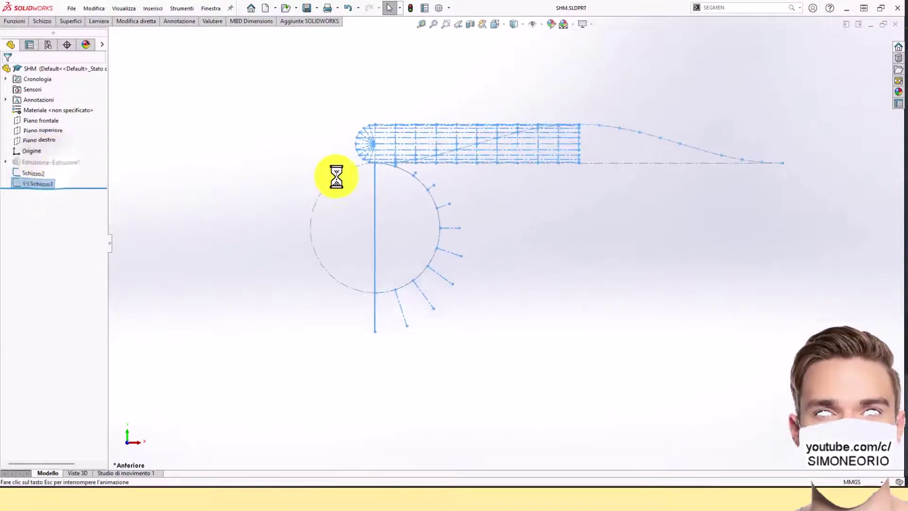
pyautogui.scroll(-6, 390, 267)
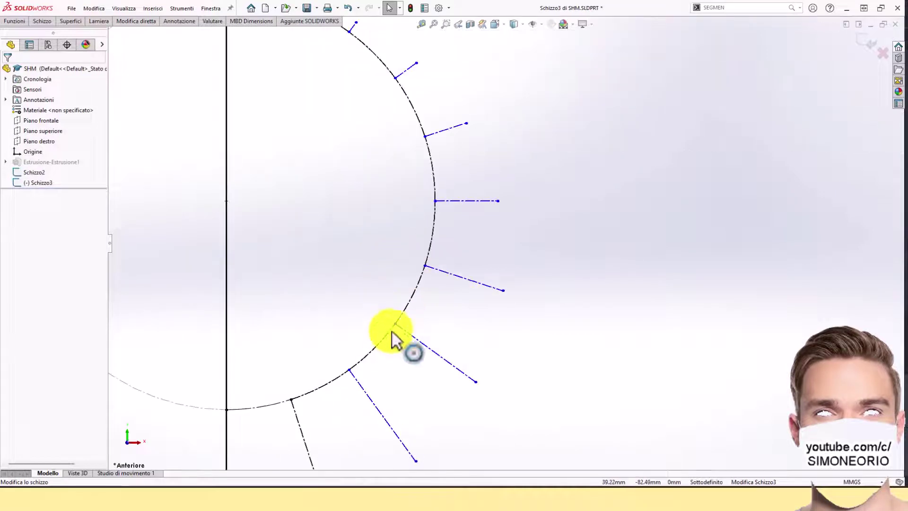
pyautogui.click(394, 324)
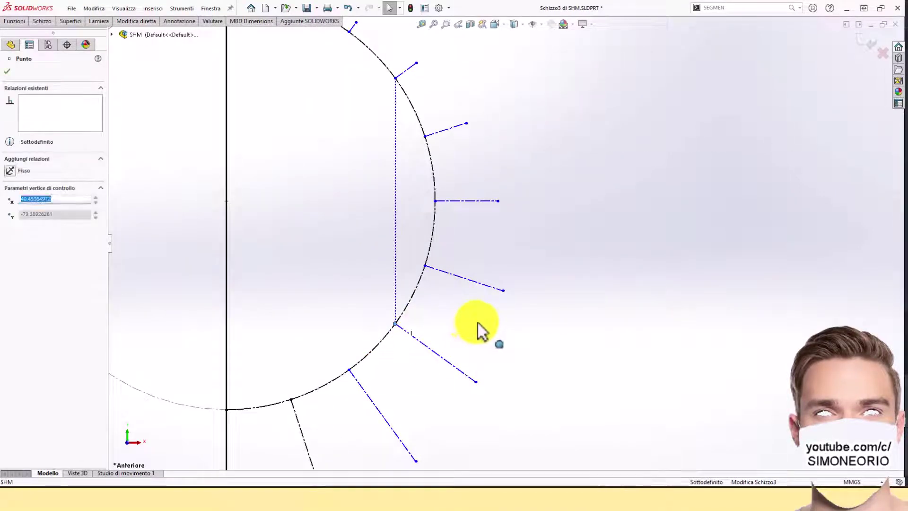
# Step: Pull the first radial segment below horizontal off the circle and make its inner endpoint coincident with the matching arc division point
pyautogui.moveTo(425, 266); pyautogui.dragTo(486, 229)
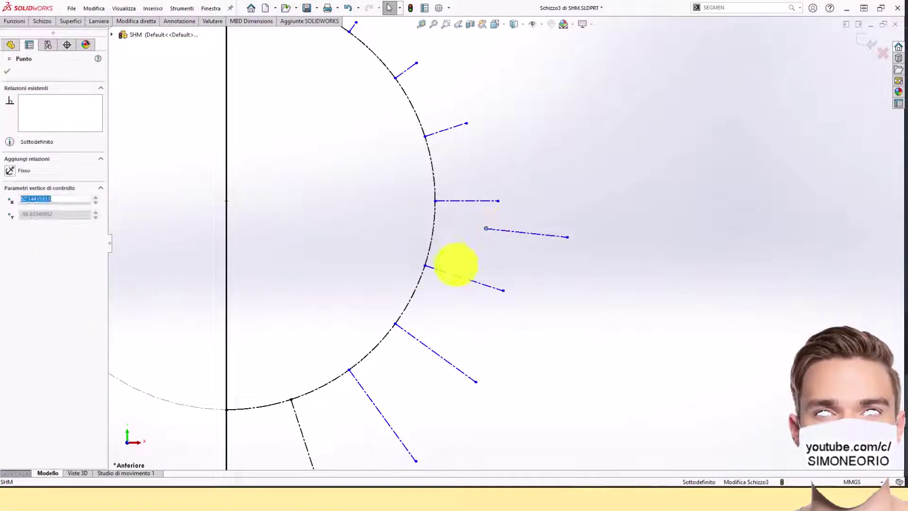
pyautogui.click(452, 283)
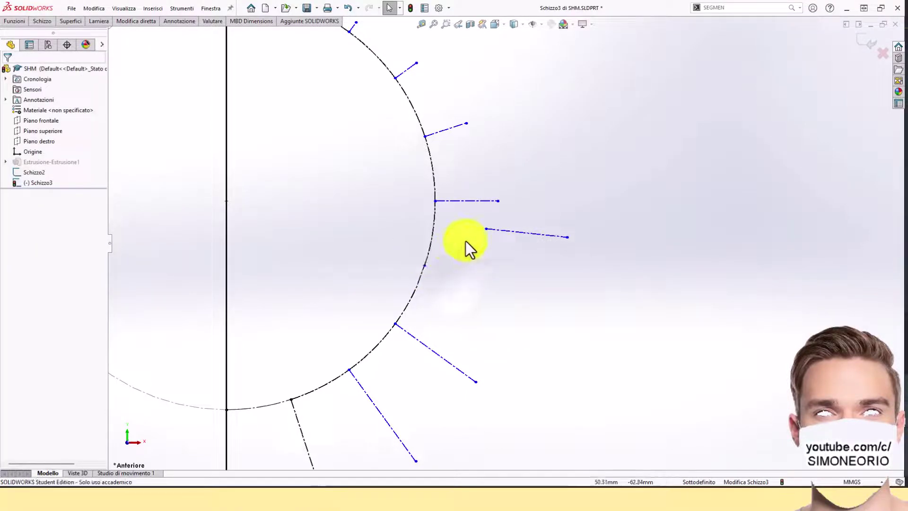
pyautogui.click(486, 230)
pyautogui.keyDown('ctrl'); pyautogui.click(424, 267); pyautogui.keyUp('ctrl')
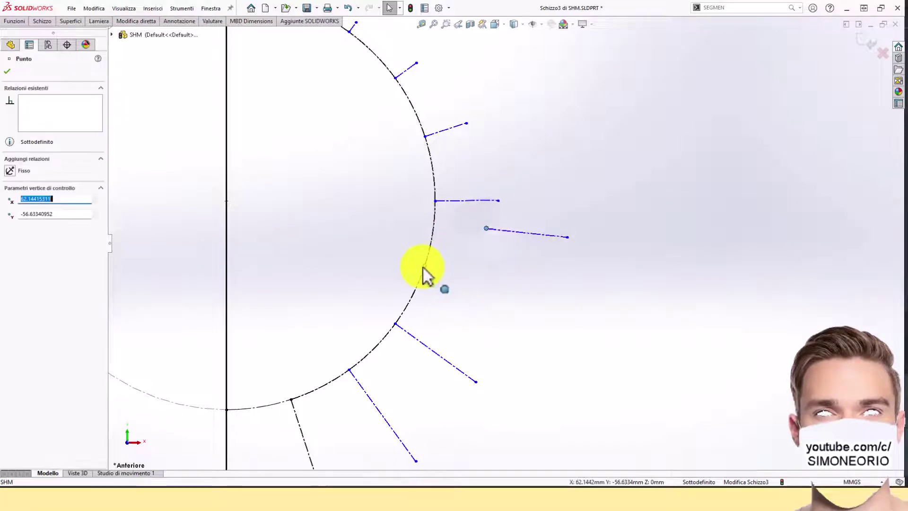
pyautogui.click(477, 223)
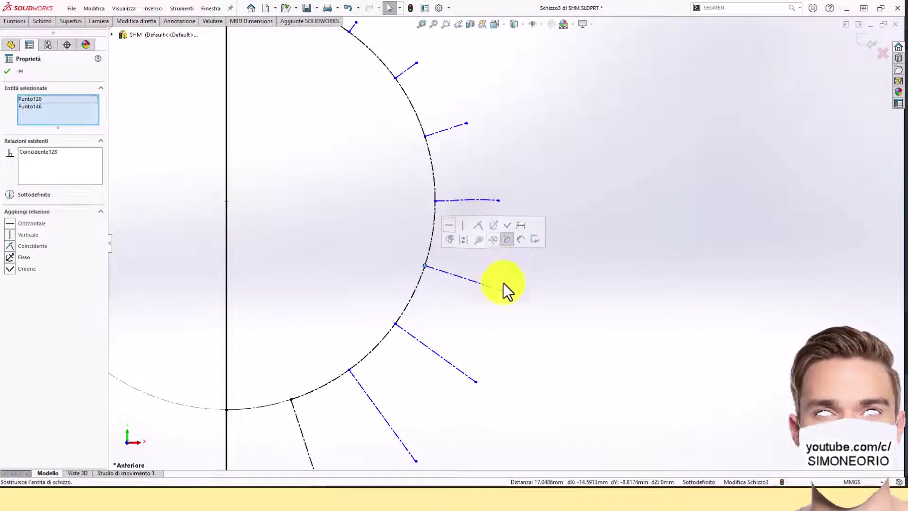
pyautogui.click(480, 260)
# Step: Detach the horizontal radial segment from the circle and inspect the freed arc division point and adjacent arc for relations
pyautogui.moveTo(435, 201); pyautogui.dragTo(541, 197)
pyautogui.click(534, 226)
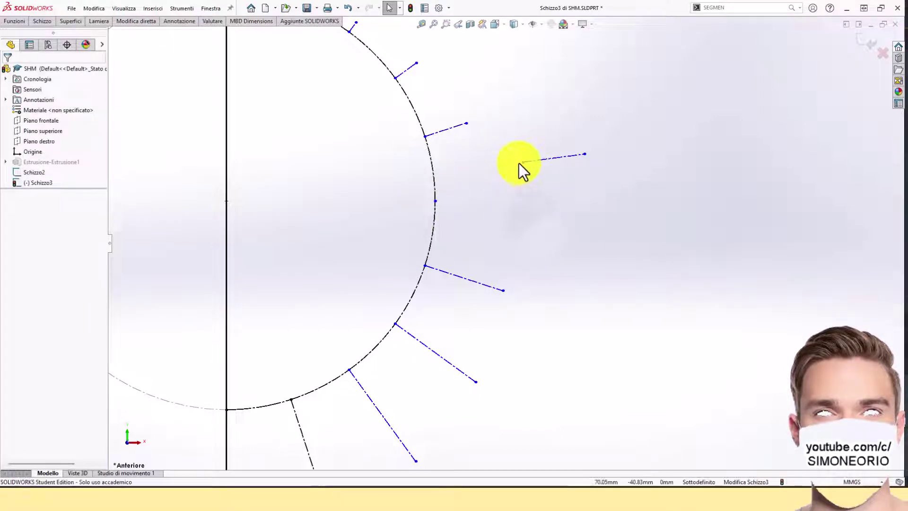
pyautogui.click(523, 162)
pyautogui.click(435, 212)
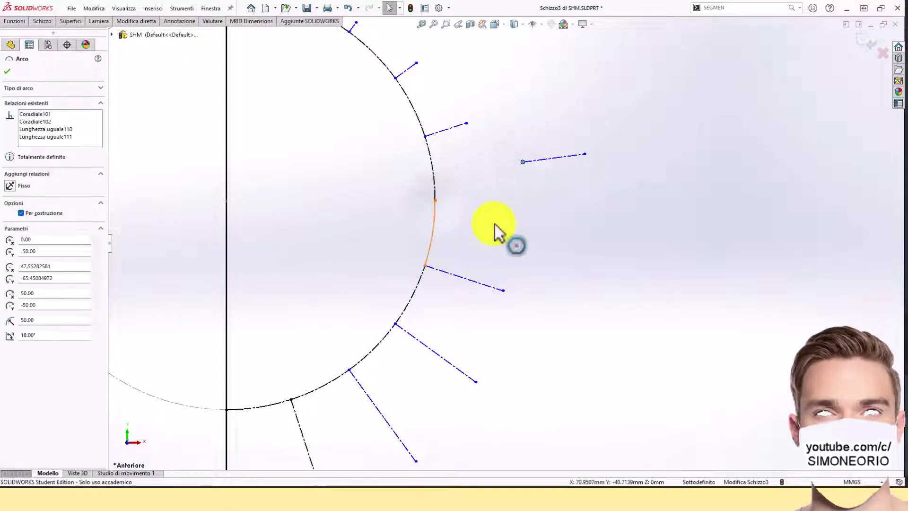
pyautogui.click(493, 235)
pyautogui.click(434, 200)
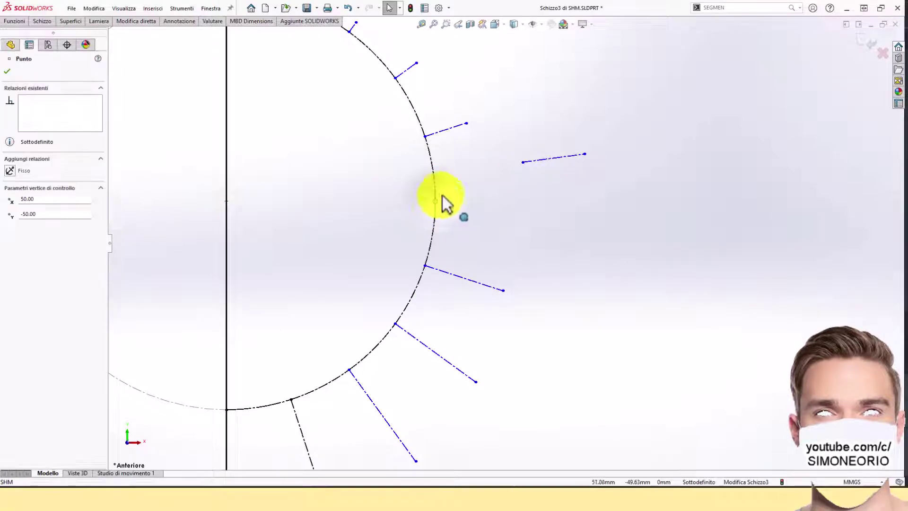
pyautogui.click(461, 218)
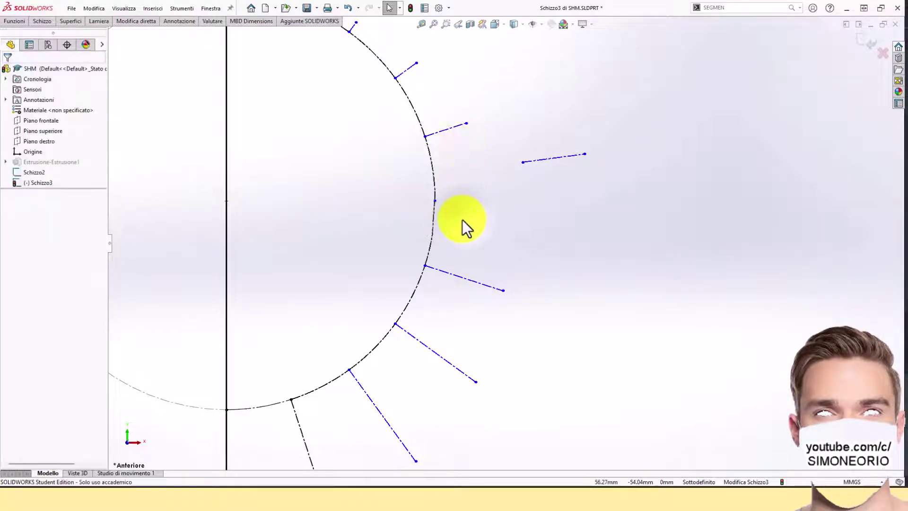
pyautogui.click(436, 202)
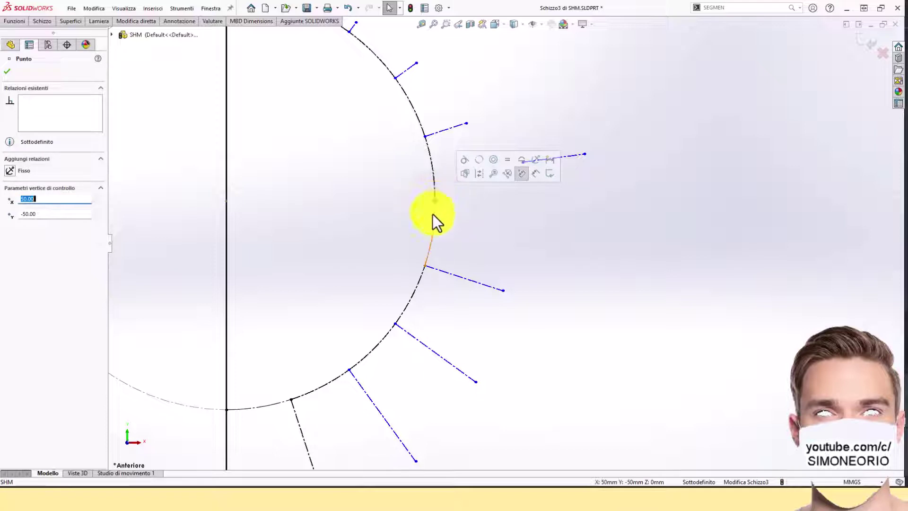
pyautogui.click(433, 229)
pyautogui.click(435, 200)
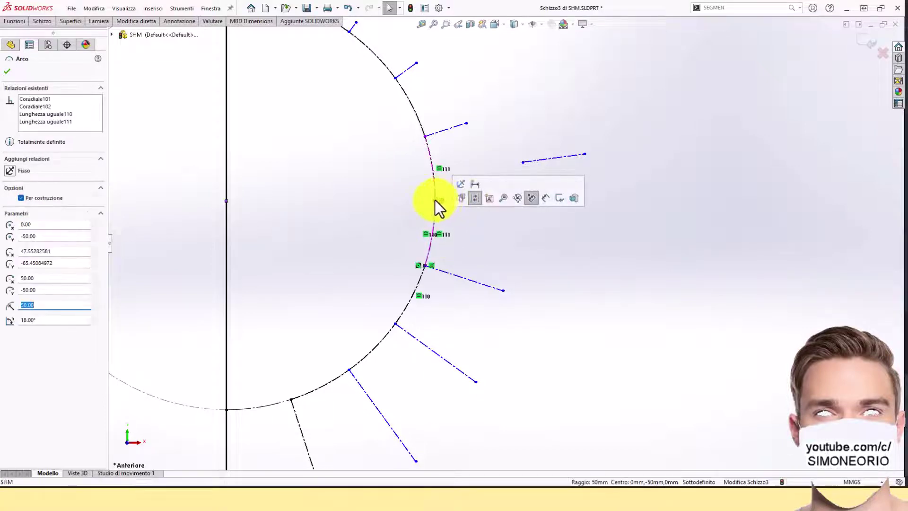
pyautogui.click(478, 206)
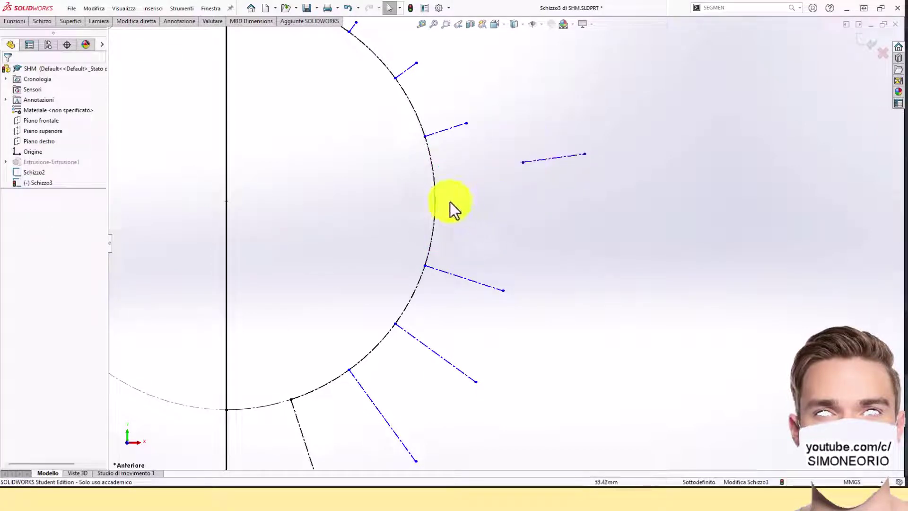
# Step: Try a horizontal relation between the circle's centre and the division point level with it, and delete that relation
pyautogui.click(436, 201)
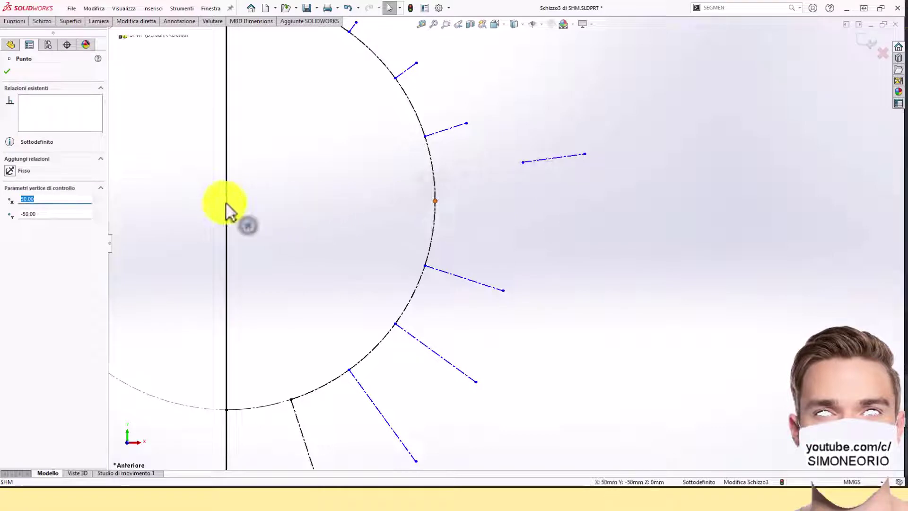
pyautogui.keyDown('ctrl'); pyautogui.click(227, 202); pyautogui.keyUp('ctrl')
pyautogui.click(278, 159)
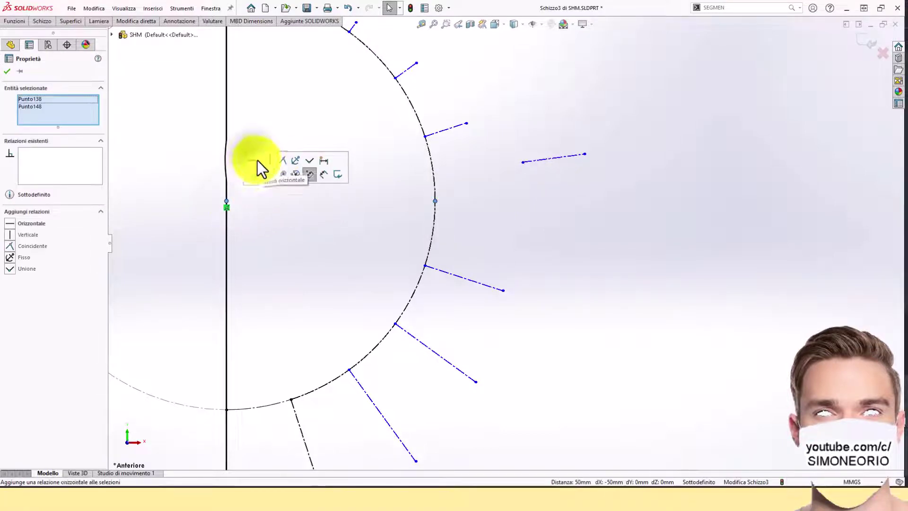
pyautogui.click(461, 207)
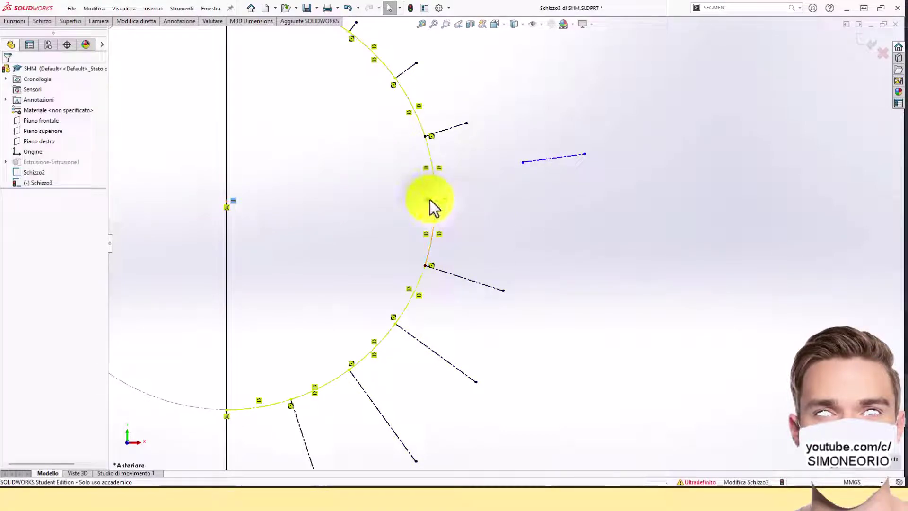
pyautogui.press('Delete')
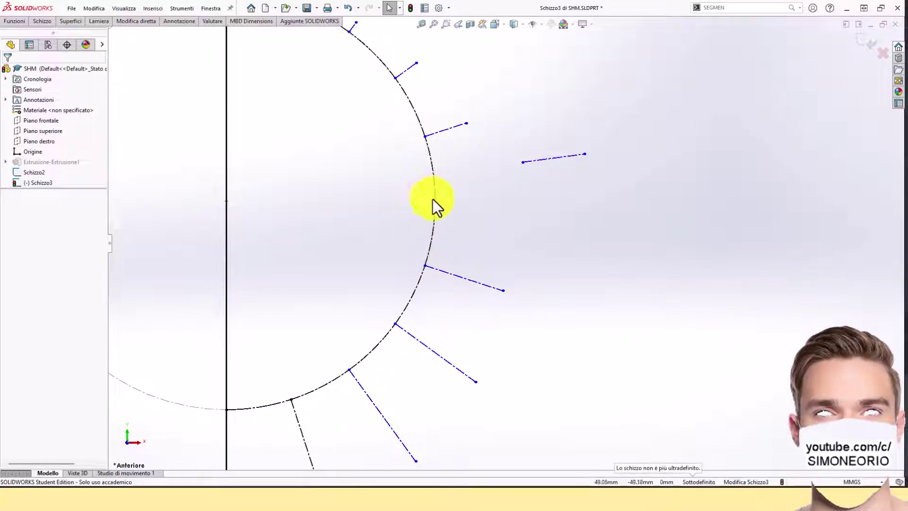
# Step: Make the detached segment's inner endpoint coincident with the arc division point level with the circle's centre
pyautogui.click(438, 203)
pyautogui.click(464, 205)
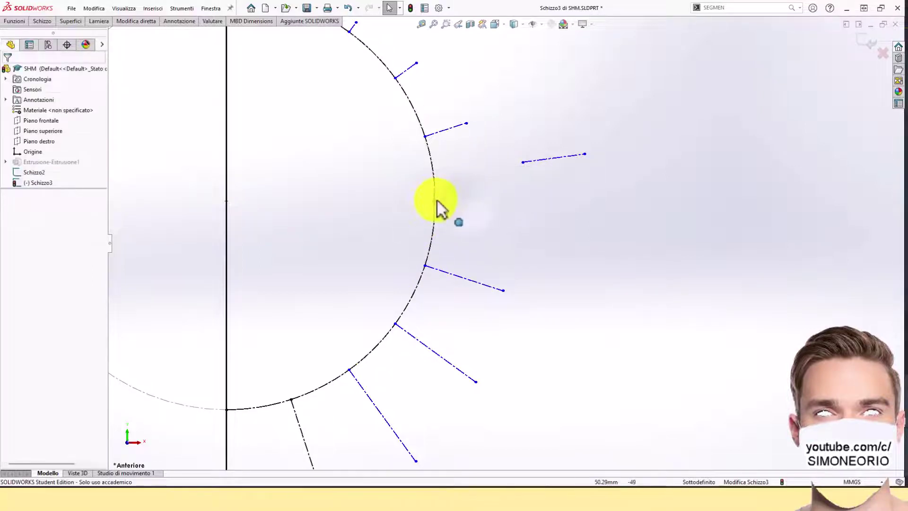
pyautogui.click(522, 163)
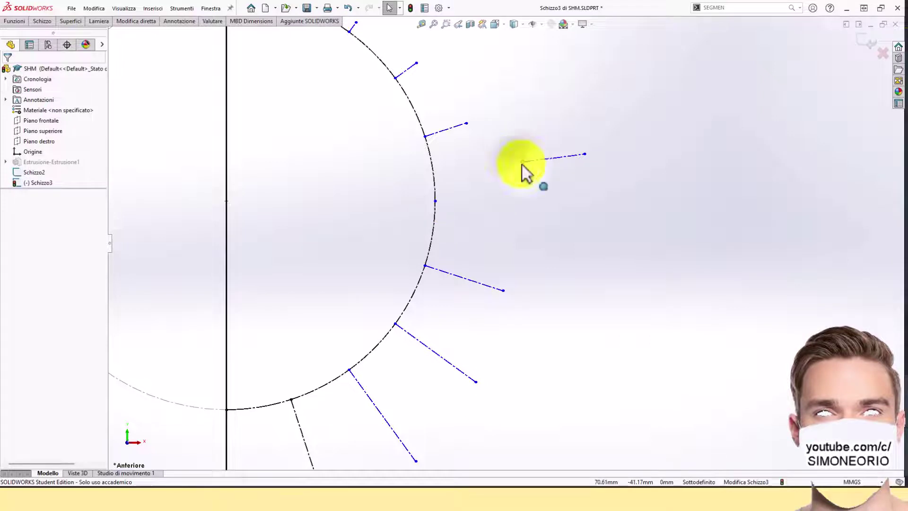
pyautogui.keyDown('ctrl'); pyautogui.click(437, 202); pyautogui.keyUp('ctrl')
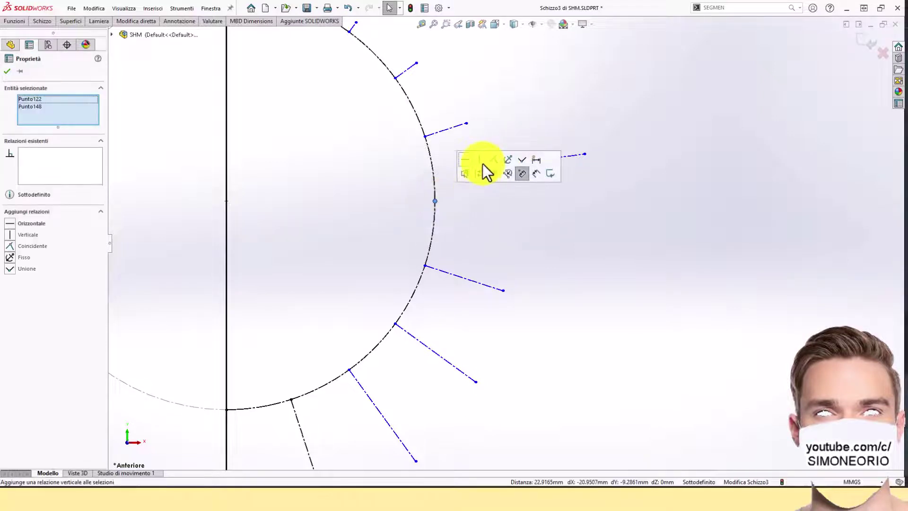
pyautogui.click(495, 157)
pyautogui.click(507, 120)
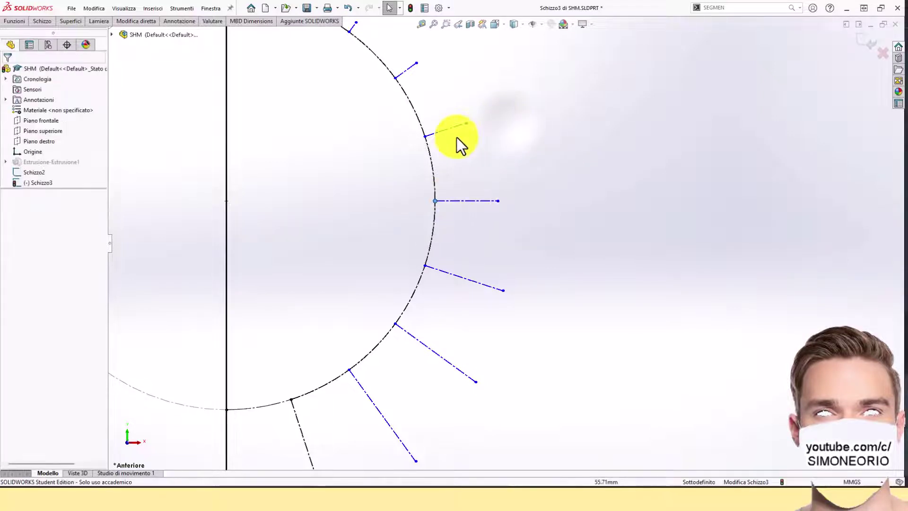
# Step: Examine the endpoints of the first and second radial segments above horizontal for relations and freedom of movement
pyautogui.click(424, 137)
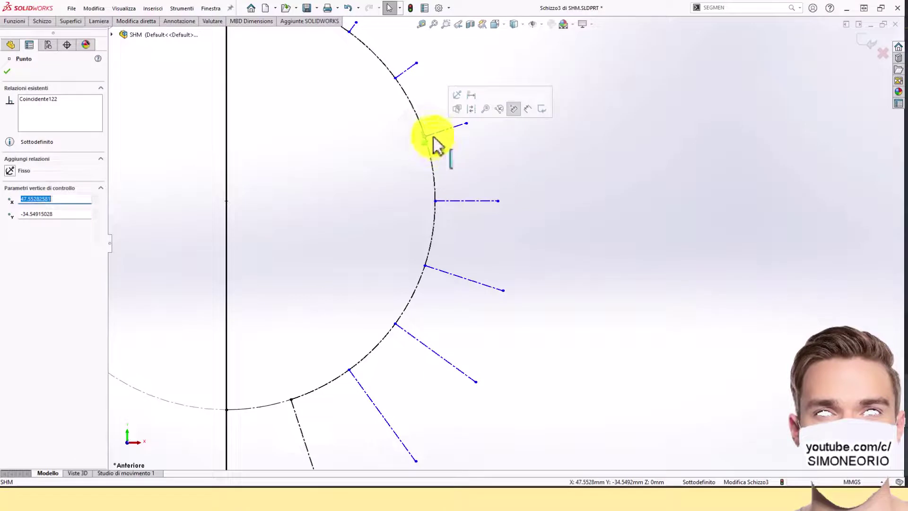
pyautogui.click(432, 111)
pyautogui.click(396, 79)
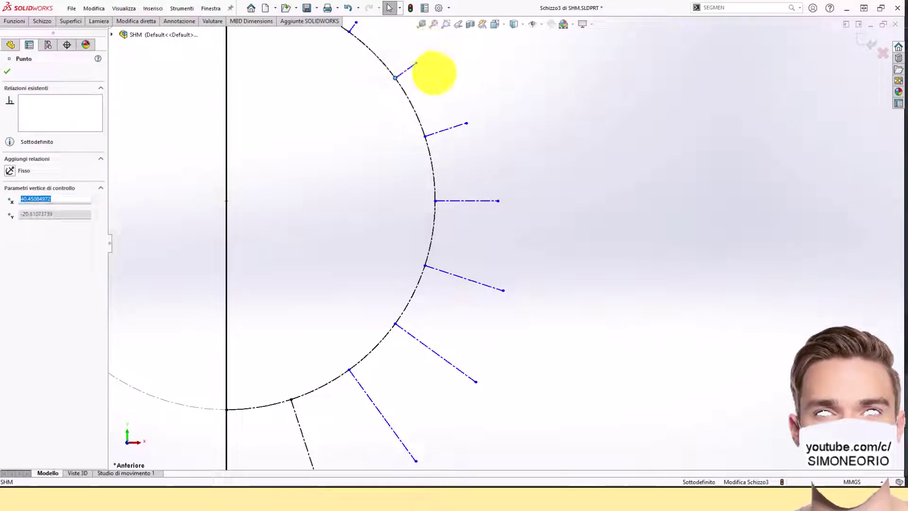
pyautogui.scroll(2, 436, 74)
pyautogui.scroll(-1, 435, 74)
pyautogui.moveTo(496, 249); pyautogui.dragTo(496, 249)
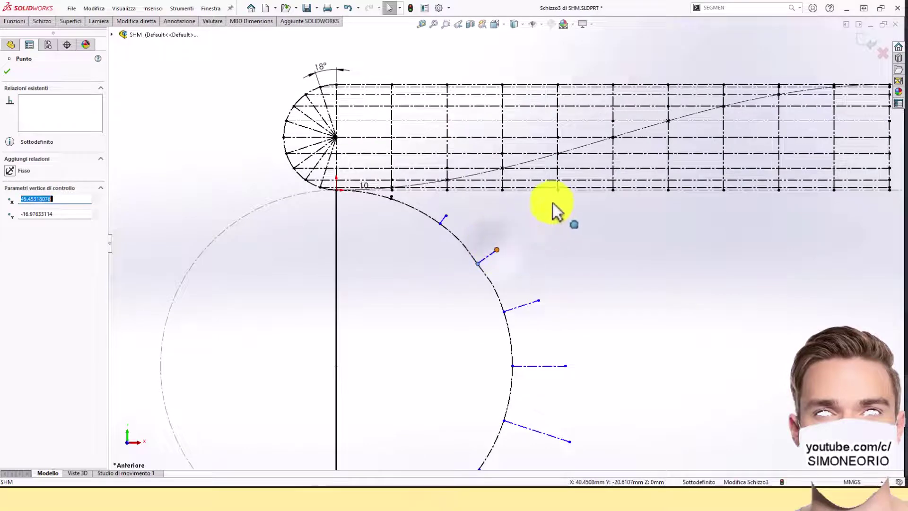
pyautogui.scroll(3, 598, 330)
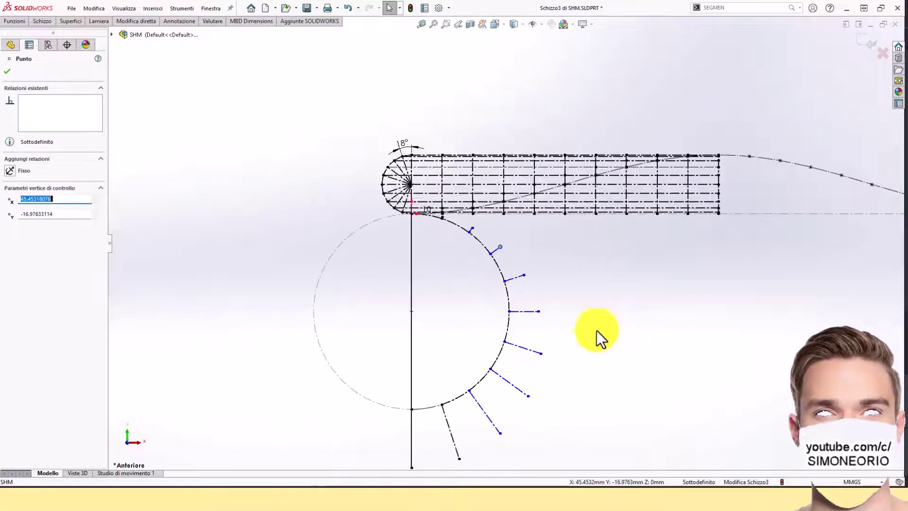
pyautogui.scroll(1, 577, 327)
pyautogui.scroll(-1, 574, 322)
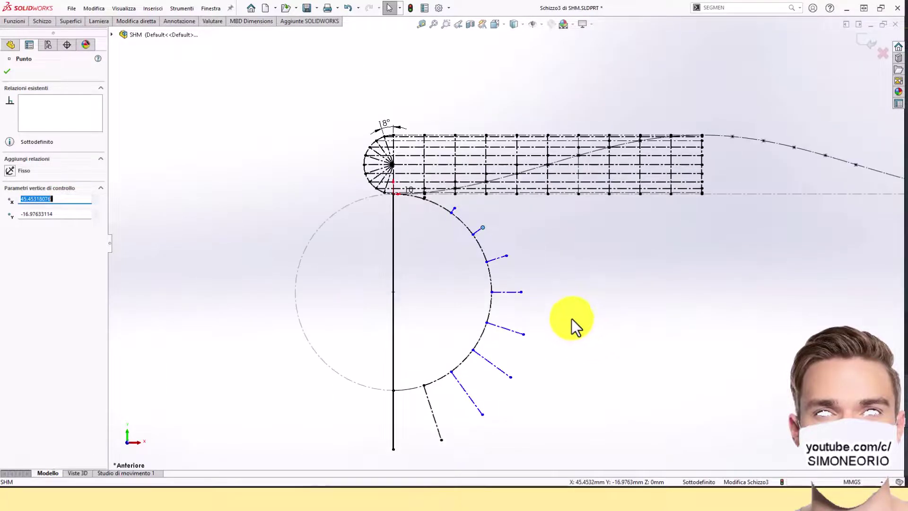
pyautogui.scroll(2, 516, 256)
pyautogui.scroll(-2, 539, 182)
# Step: Exit the radial segment sketch and save the part
pyautogui.click(560, 43)
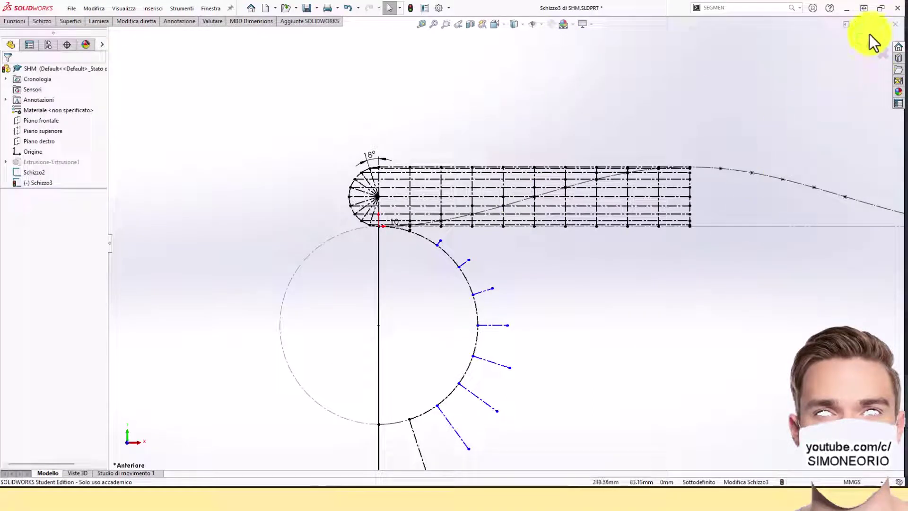
pyautogui.click(860, 40)
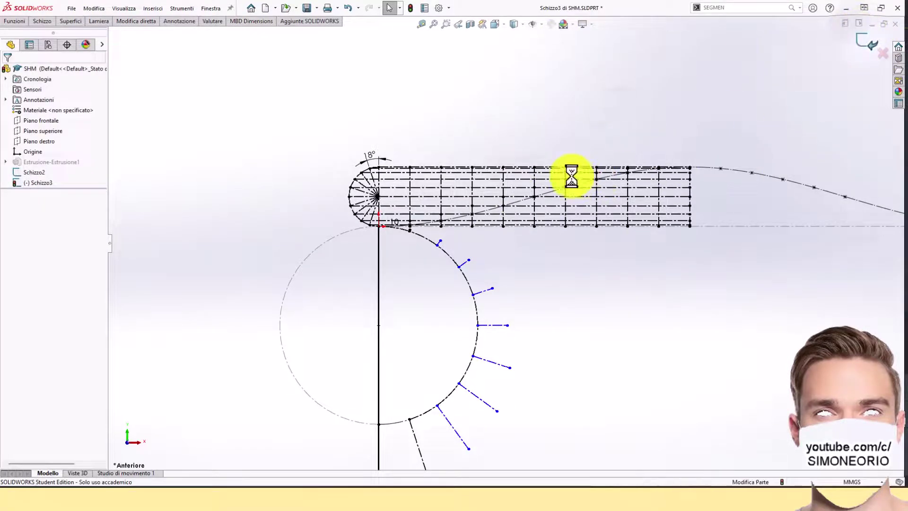
pyautogui.click(75, 5)
pyautogui.click(96, 114)
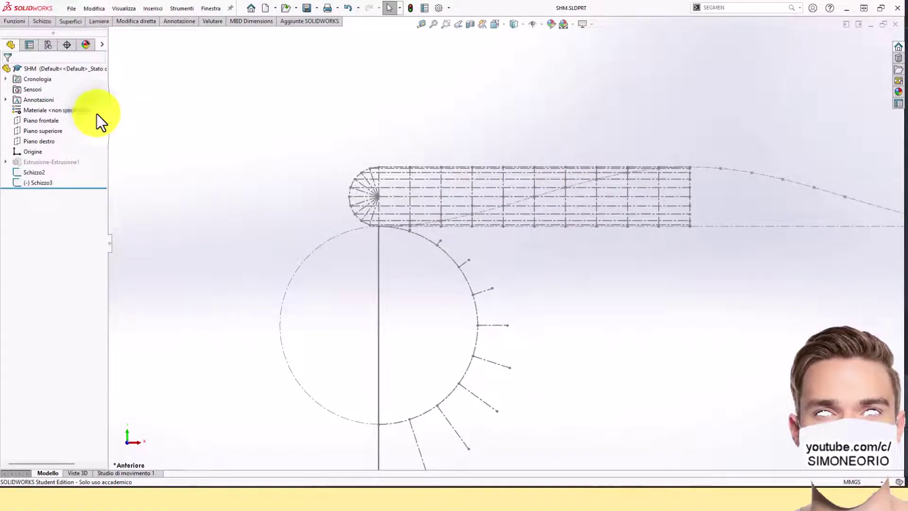
pyautogui.click(32, 182)
pyautogui.click(40, 150)
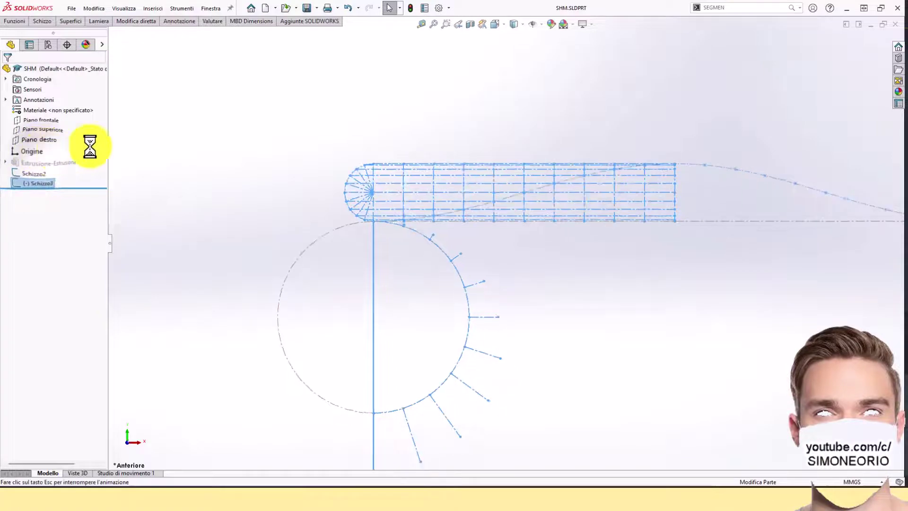
pyautogui.scroll(-3, 420, 163)
pyautogui.press('f')
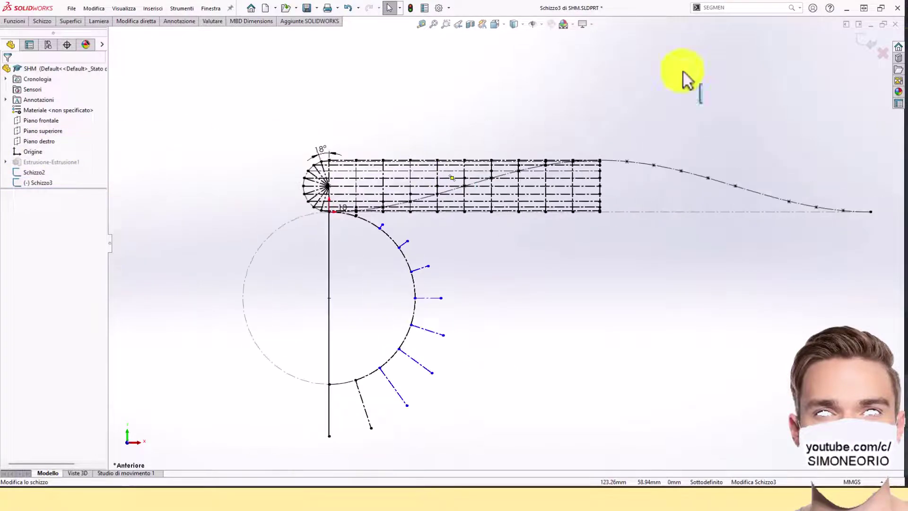
pyautogui.click(870, 42)
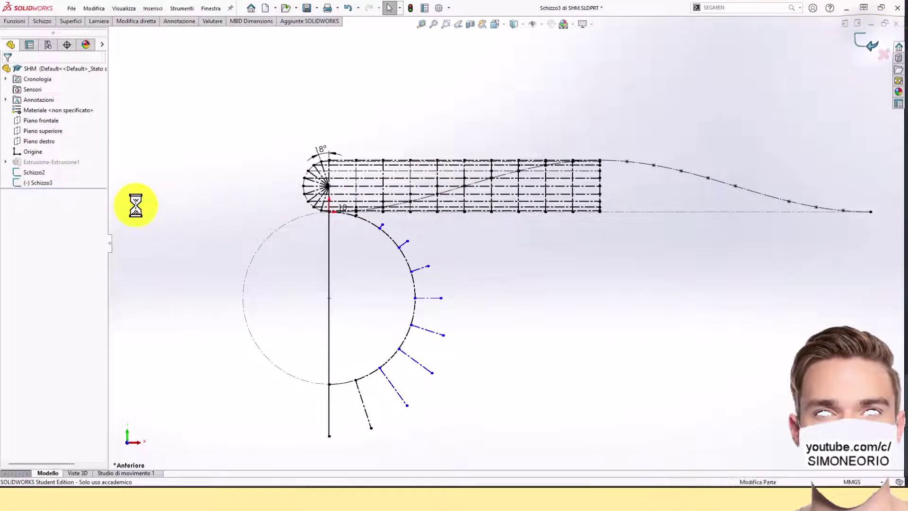
# Step: Set the harmonic-motion diagram's overall height dimension in Schizzo2 to 40 mm
pyautogui.click(42, 173)
pyautogui.click(42, 172)
pyautogui.click(588, 299)
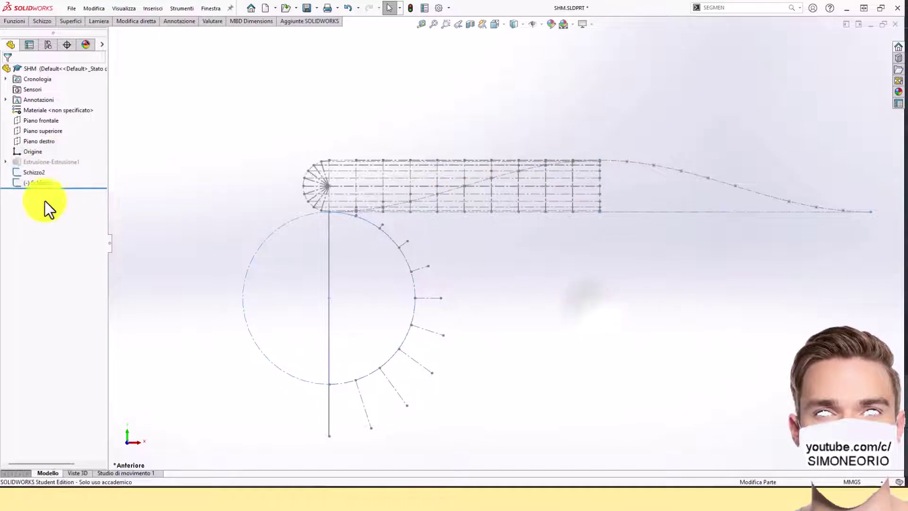
pyautogui.click(32, 173)
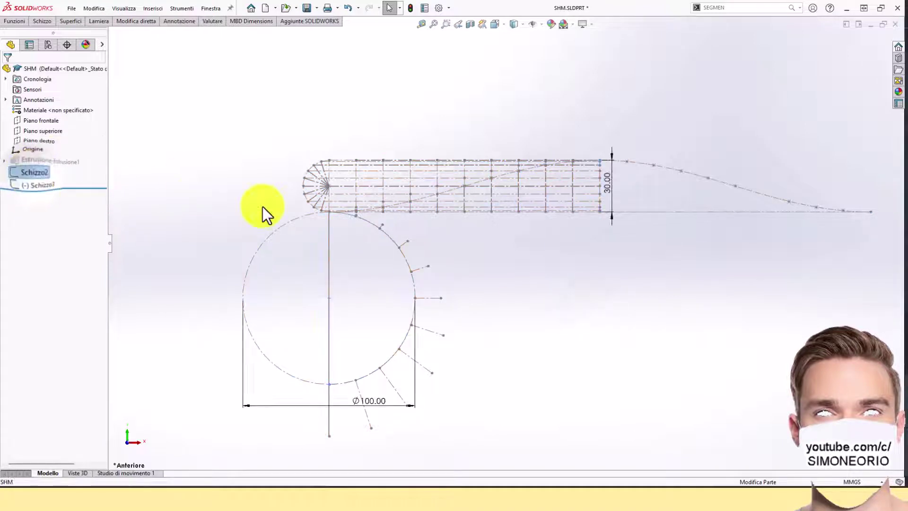
pyautogui.doubleClick(613, 189)
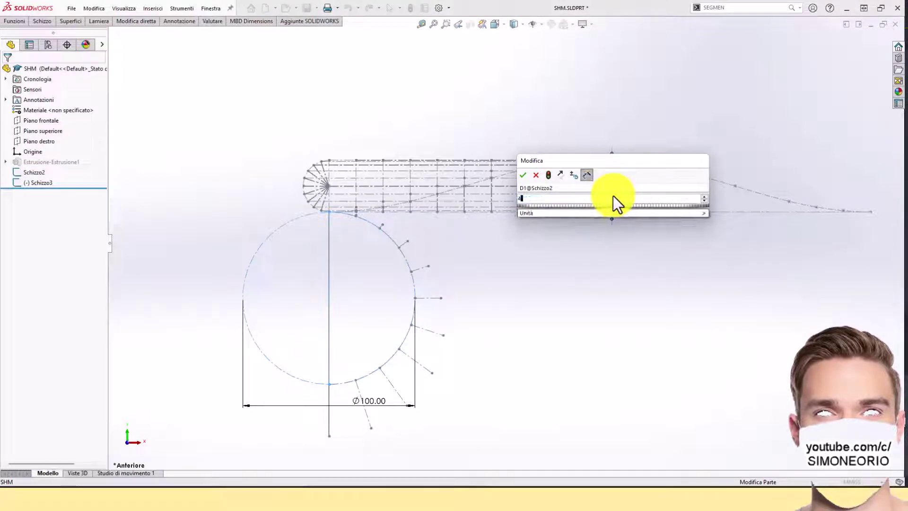
pyautogui.write('40')
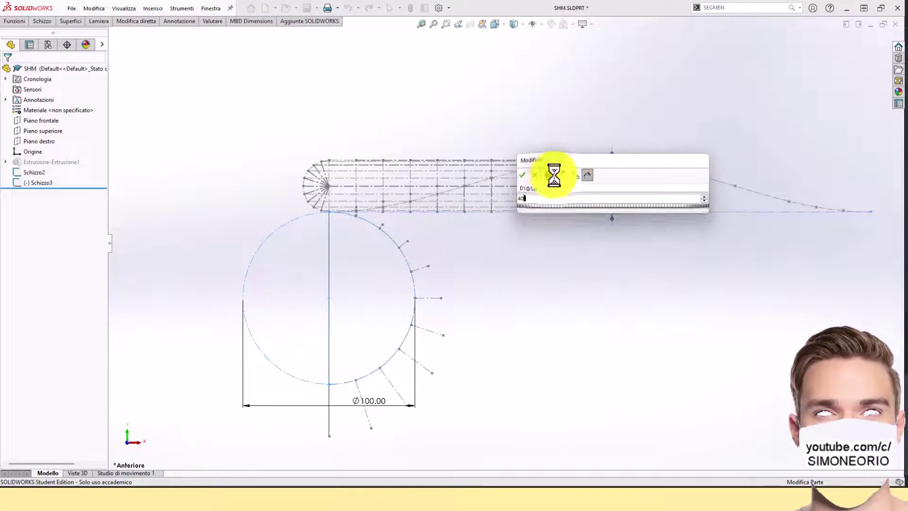
pyautogui.click(547, 175)
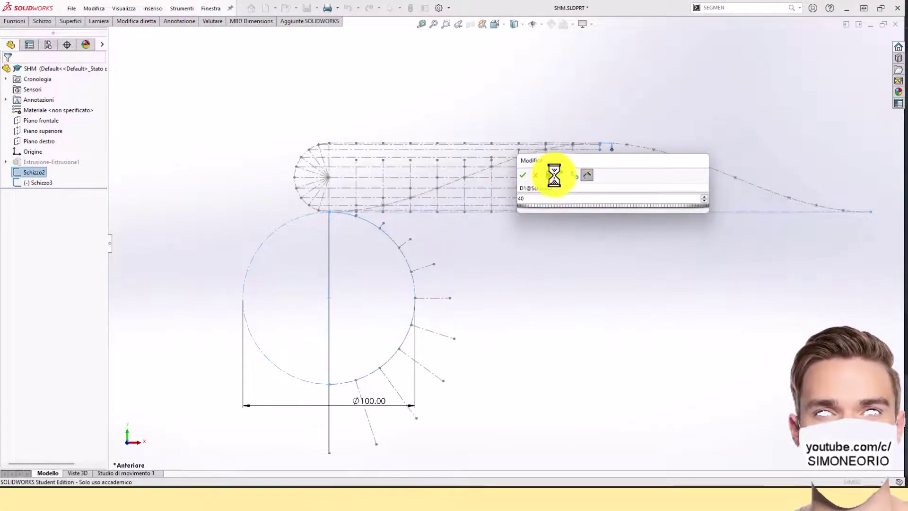
pyautogui.click(522, 176)
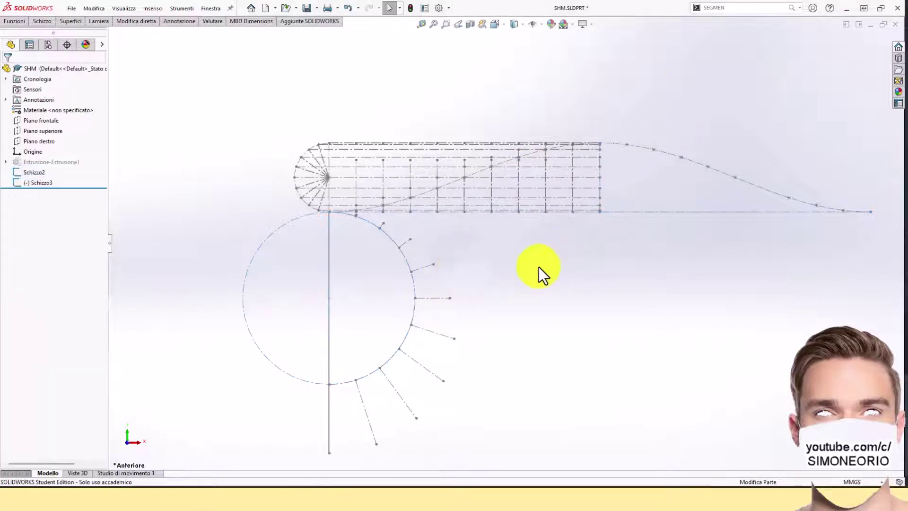
# Step: Set the base circle's diameter dimension in Schizzo2 to 120 mm
pyautogui.click(32, 170)
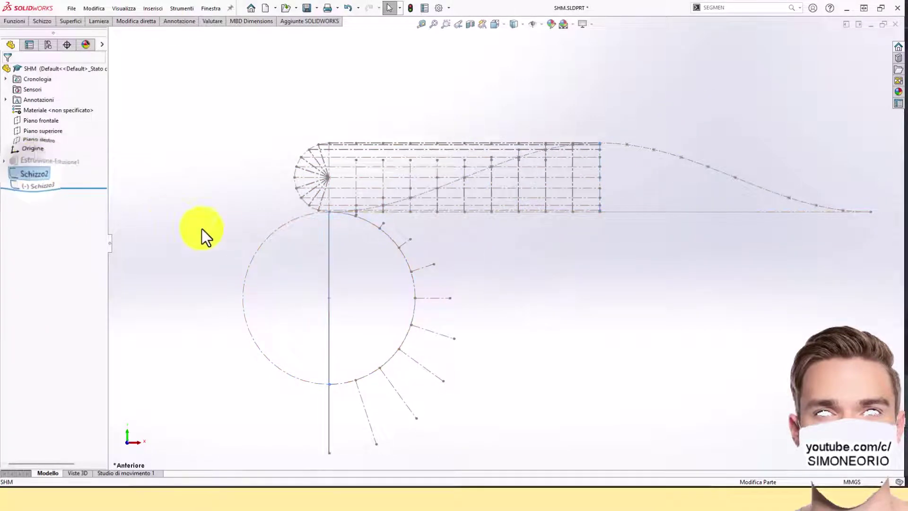
pyautogui.click(177, 224)
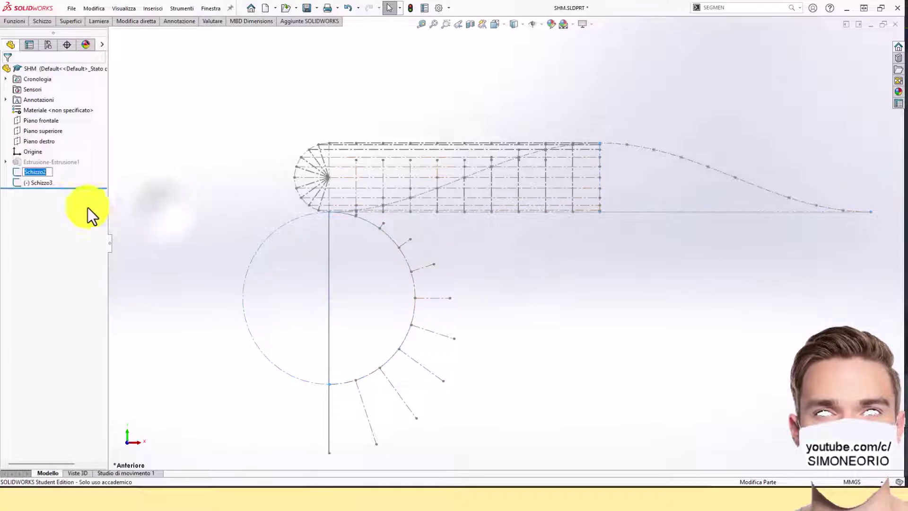
pyautogui.click(41, 172)
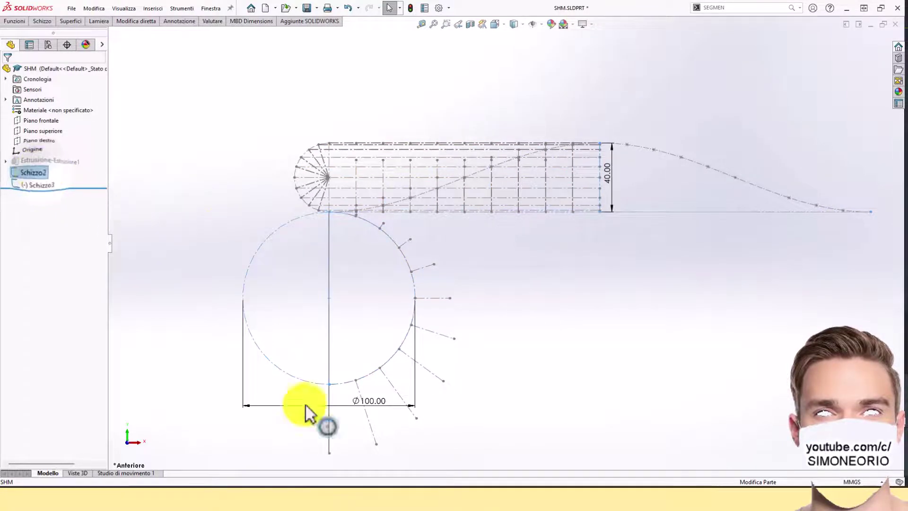
pyautogui.click(369, 397)
pyautogui.doubleClick(368, 397)
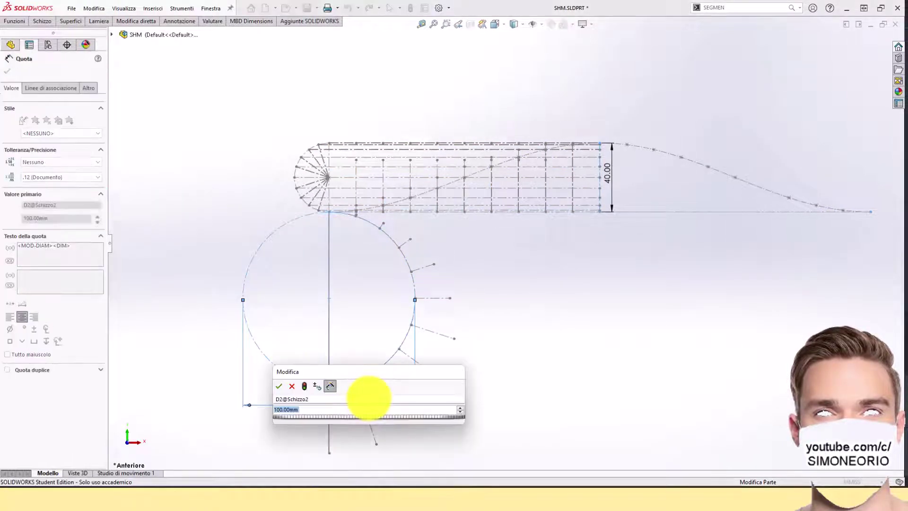
pyautogui.write('120')
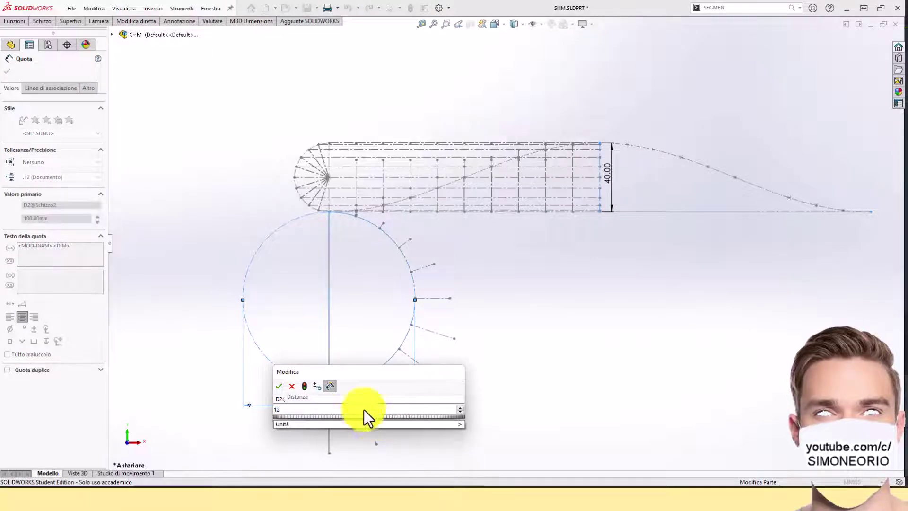
pyautogui.click(302, 386)
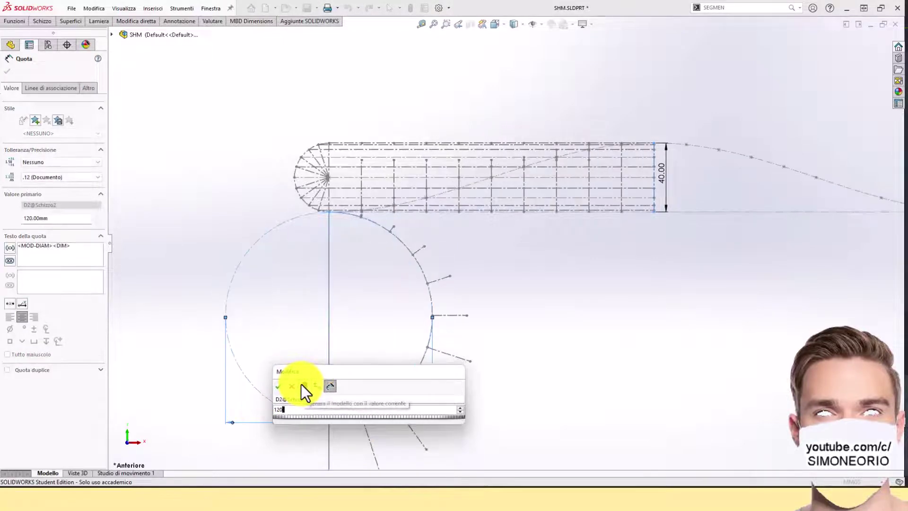
pyautogui.click(278, 386)
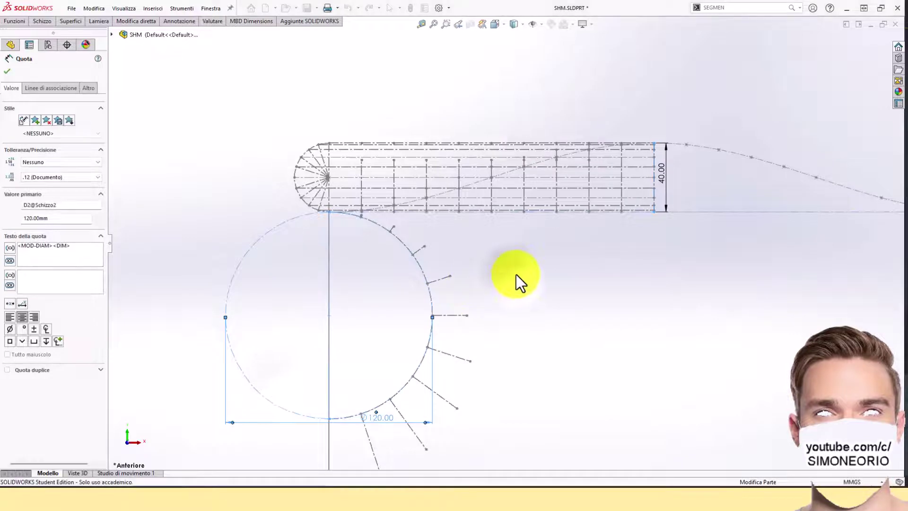
pyautogui.click(515, 275)
# Step: Reopen Schizzo3 for editing and check the outer endpoint of the first radial segment above horizontal for relations
pyautogui.scroll(2, 484, 341)
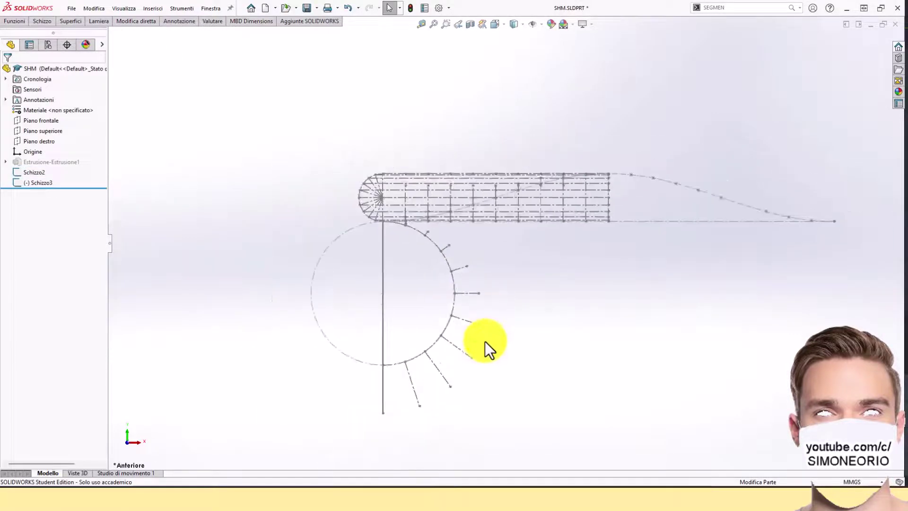
pyautogui.scroll(-3, 301, 246)
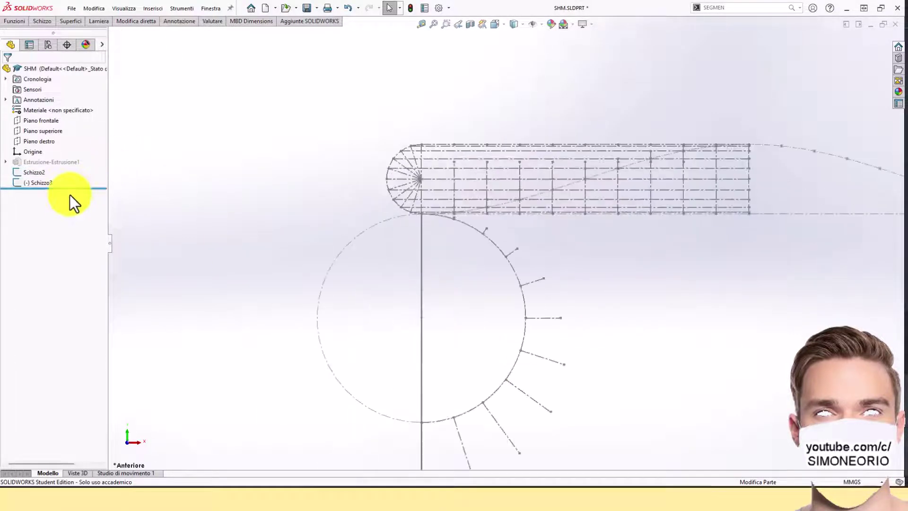
pyautogui.click(42, 183)
pyautogui.click(48, 154)
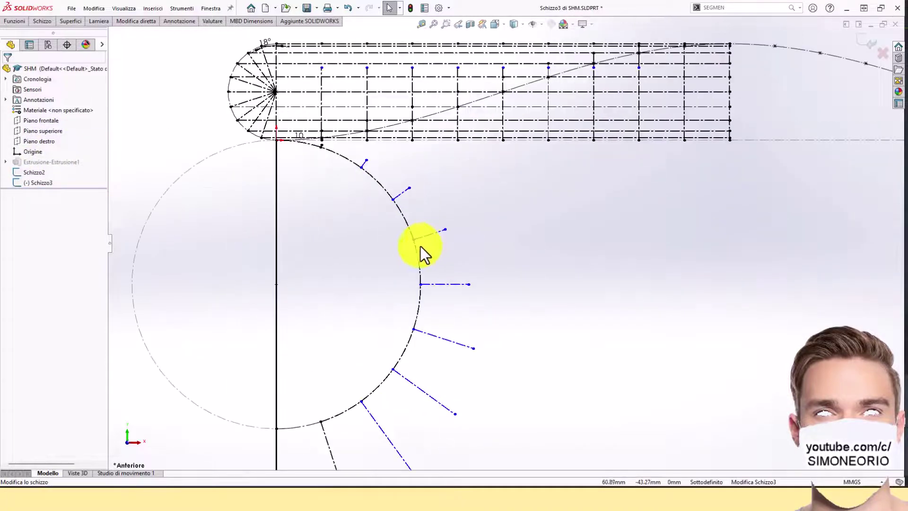
pyautogui.click(445, 229)
pyautogui.moveTo(465, 276); pyautogui.dragTo(539, 308)
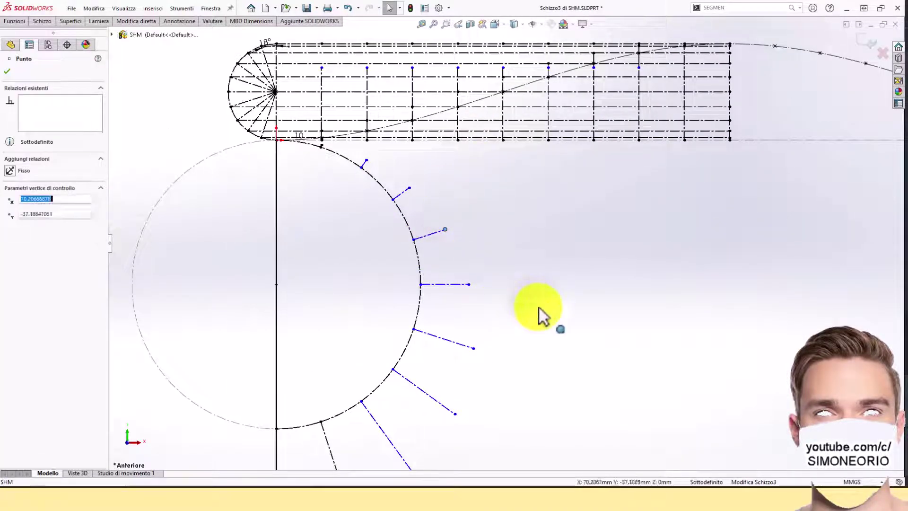
pyautogui.scroll(2, 472, 365)
pyautogui.scroll(-2, 468, 379)
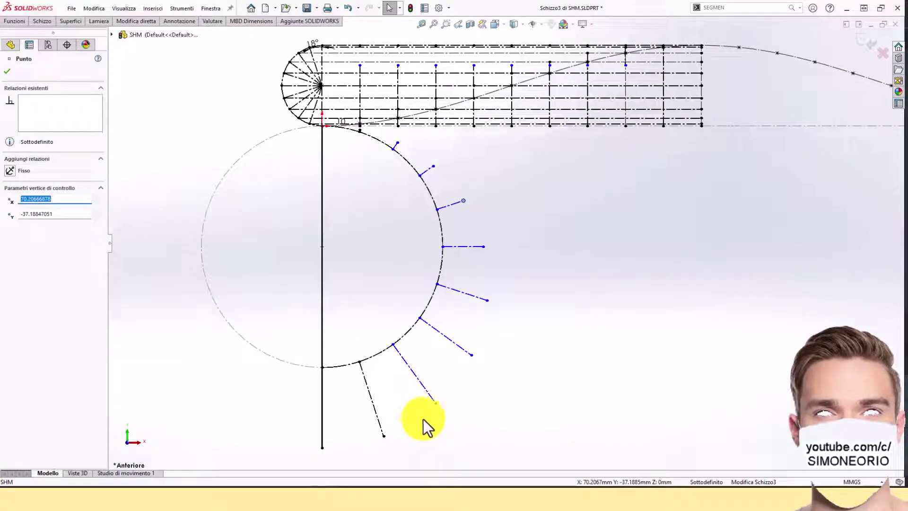
# Step: Try an angle dimension between the two lowest slanted radial segments, and delete that dimension
pyautogui.click(47, 23)
pyautogui.click(50, 41)
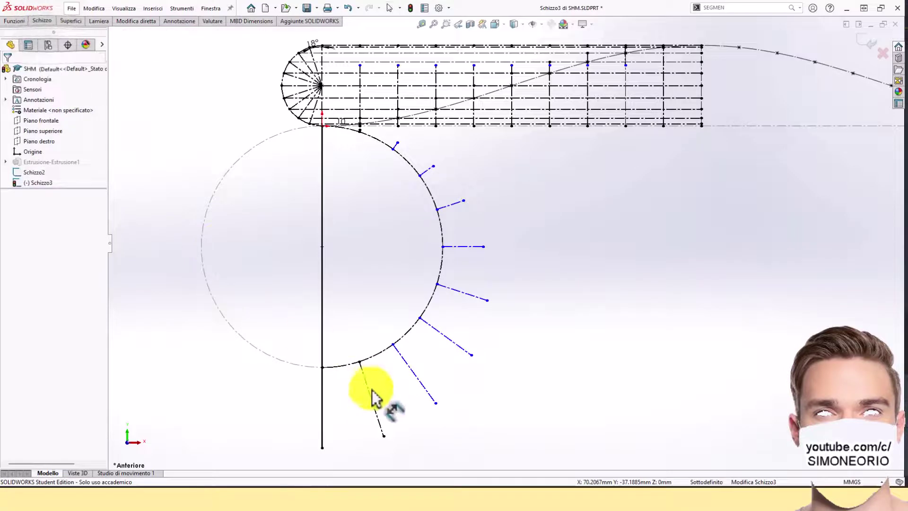
pyautogui.click(401, 382)
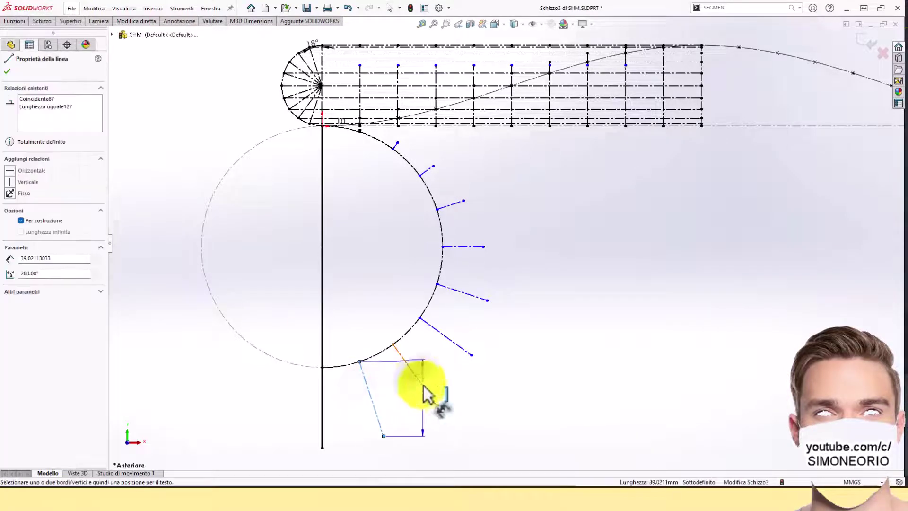
pyautogui.click(421, 383)
pyautogui.click(434, 415)
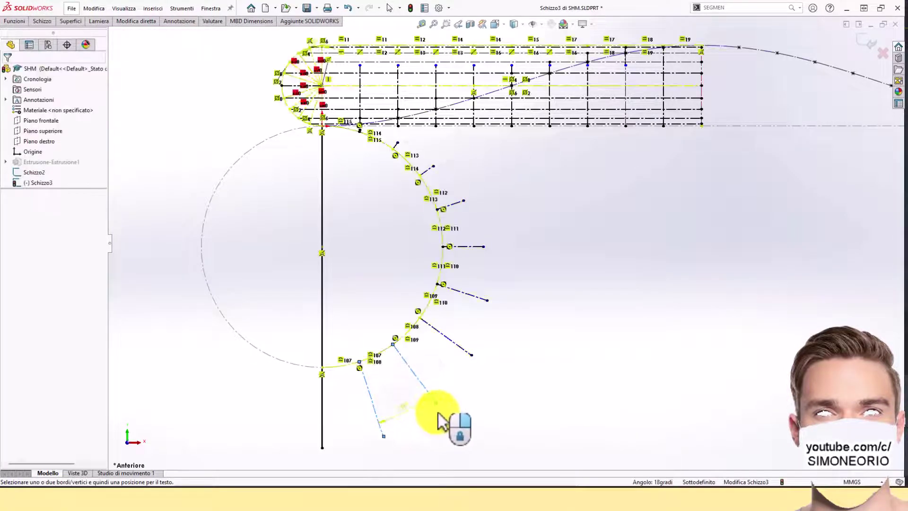
pyautogui.click(427, 385)
pyautogui.click(408, 407)
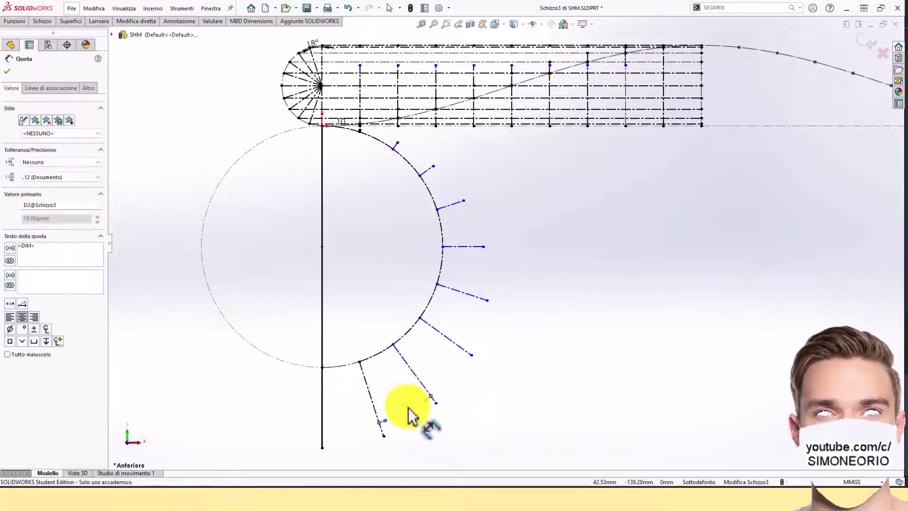
pyautogui.press('Delete')
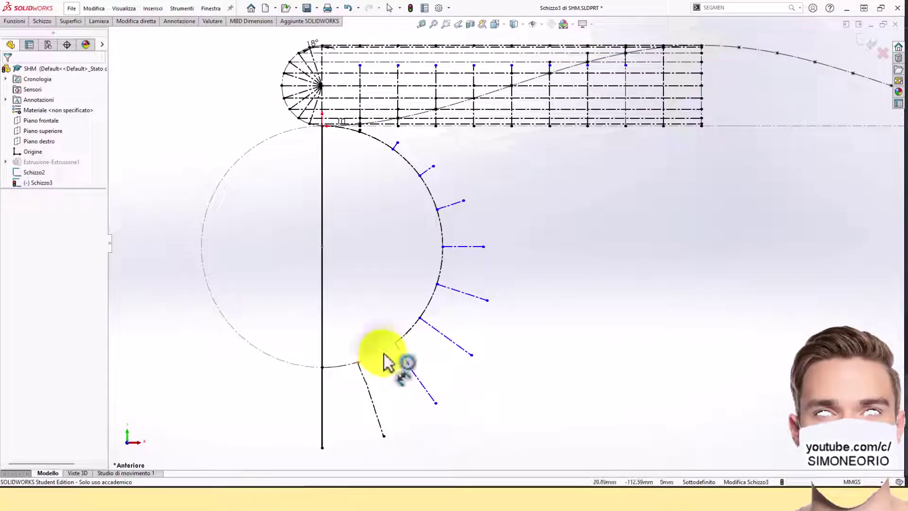
pyautogui.click(381, 352)
pyautogui.press('Escape')
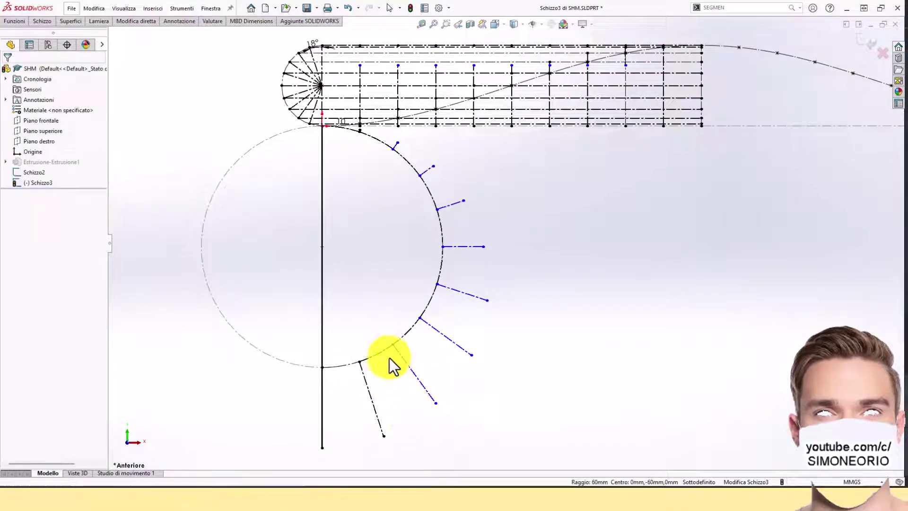
# Step: Examine the relations of the arc between the two lowest slanted segments and of the third slanted segment's inner endpoint
pyautogui.click(374, 360)
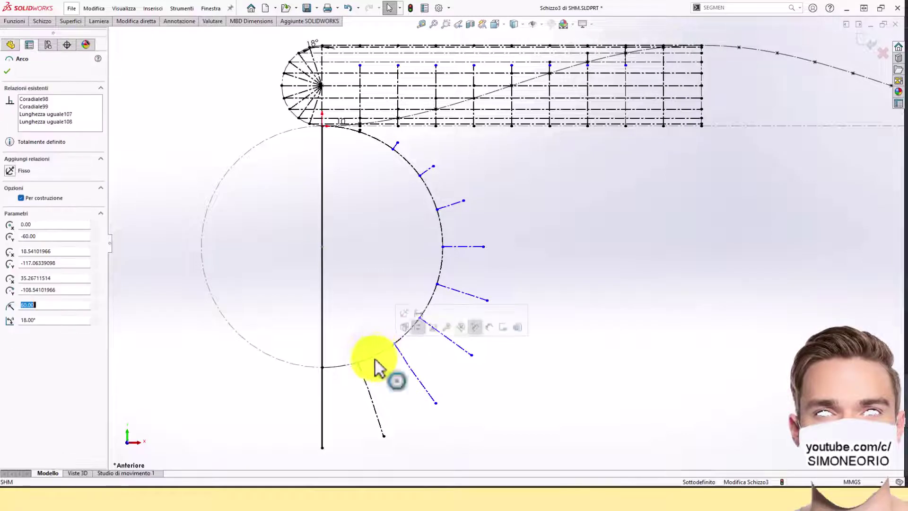
pyautogui.click(405, 380)
pyautogui.click(419, 318)
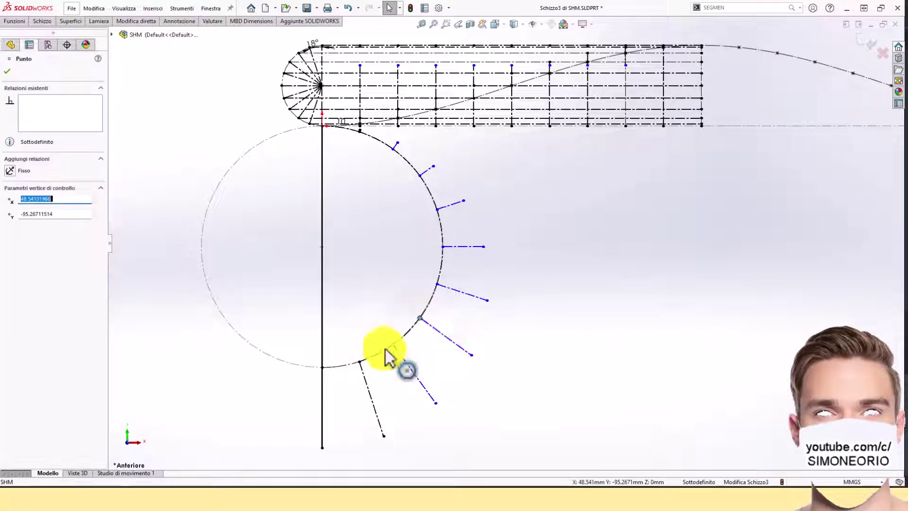
pyautogui.click(429, 345)
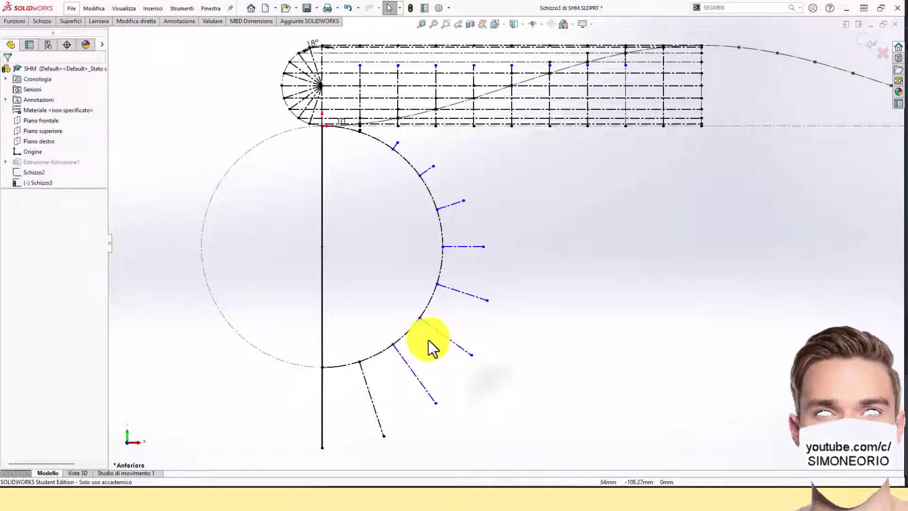
# Step: Add coincident relations between the base circle and the inner endpoints of the third and second slanted segments from the bottom
pyautogui.click(420, 317)
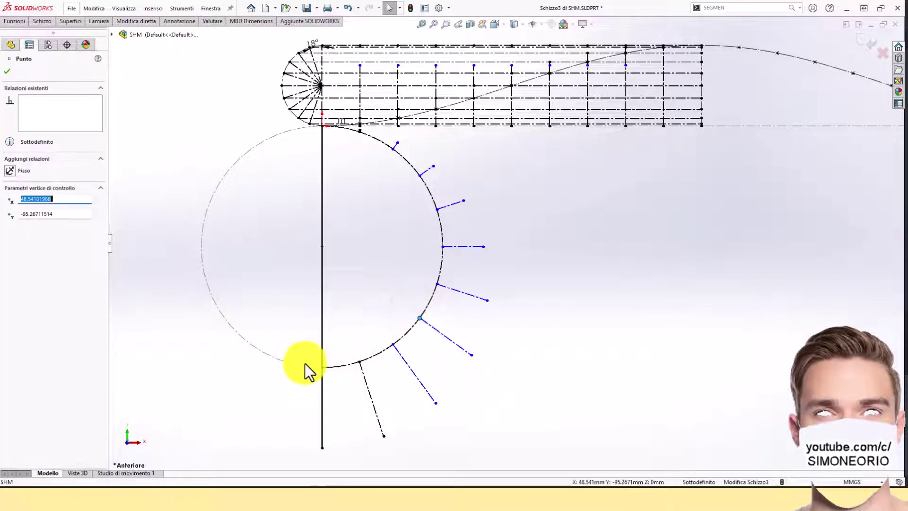
pyautogui.keyDown('ctrl'); pyautogui.click(308, 365); pyautogui.keyUp('ctrl')
pyautogui.click(359, 324)
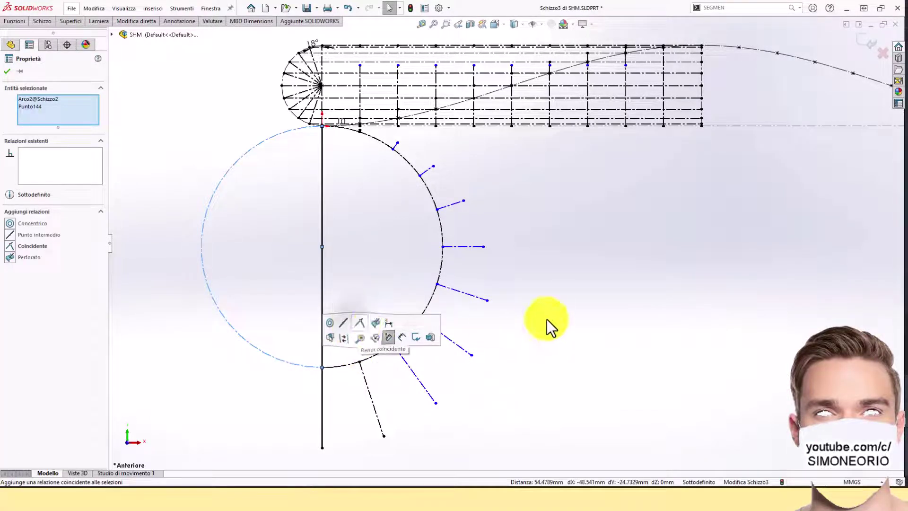
pyautogui.click(504, 345)
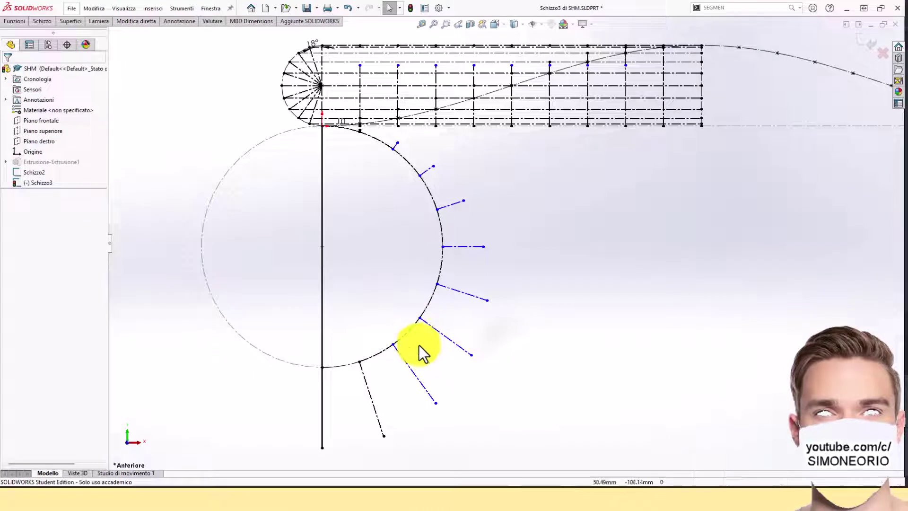
pyautogui.click(393, 344)
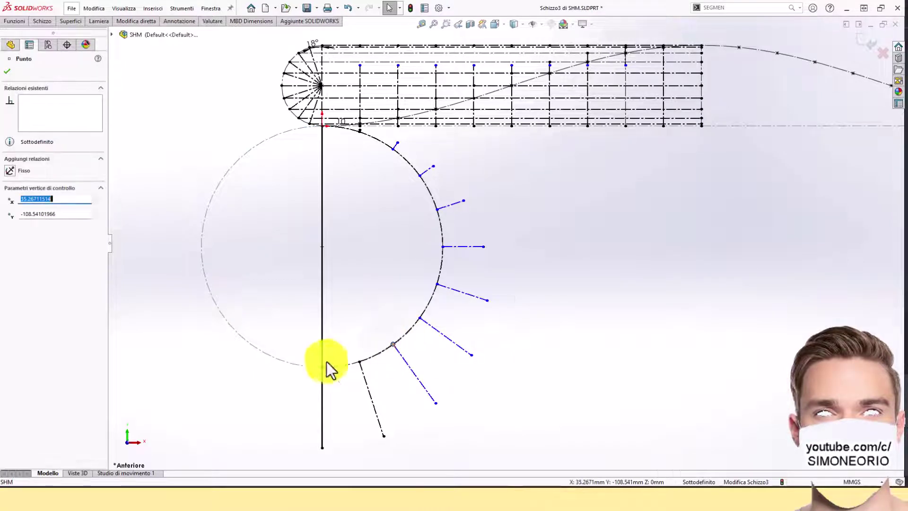
pyautogui.keyDown('ctrl'); pyautogui.click(295, 368); pyautogui.keyUp('ctrl')
pyautogui.click(351, 320)
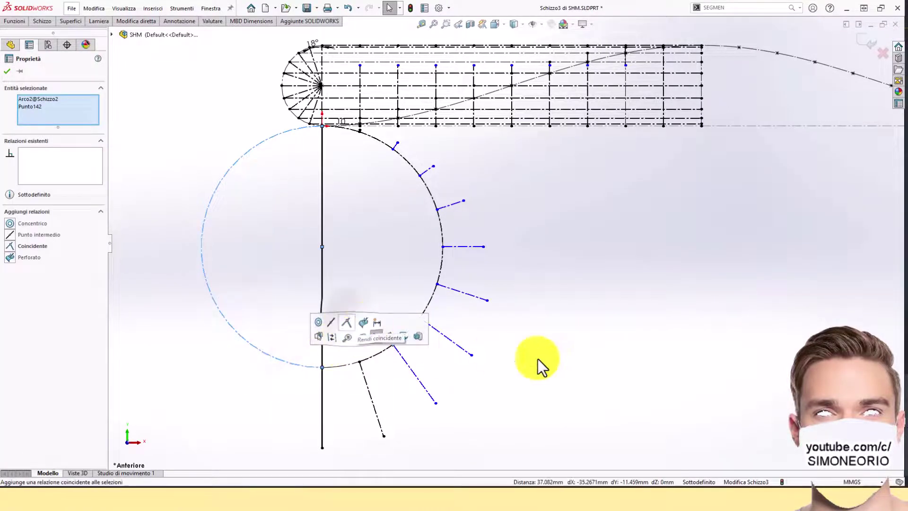
pyautogui.click(537, 357)
# Step: Examine the relations of the third vertical line from the right end of the harmonic-motion diagram
pyautogui.scroll(-2, 478, 298)
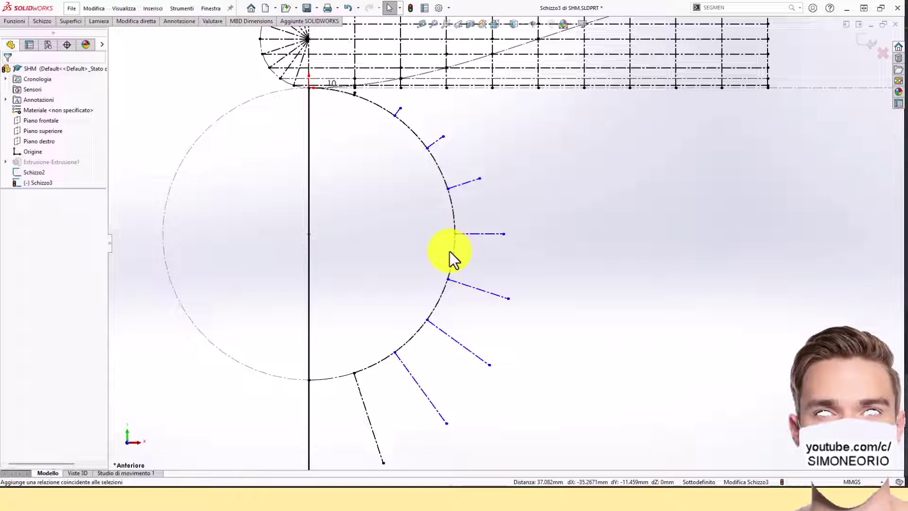
pyautogui.scroll(3, 449, 251)
pyautogui.scroll(-2, 638, 122)
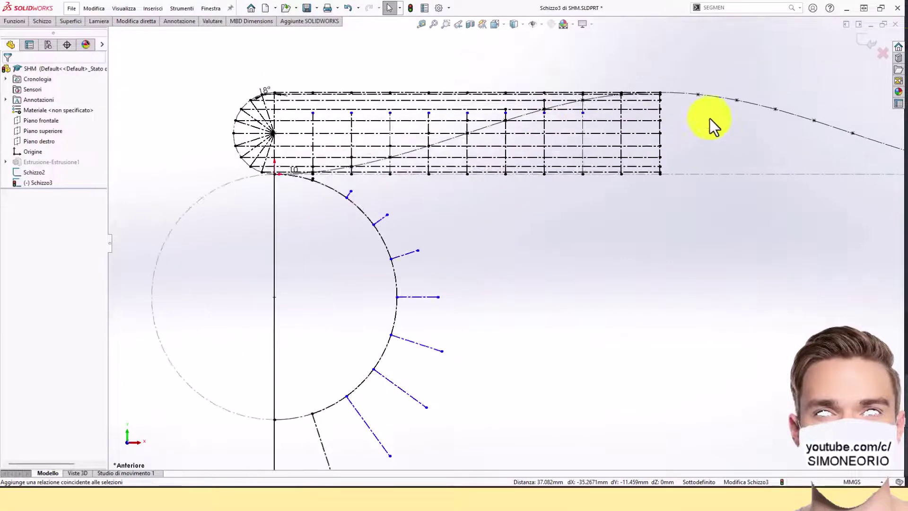
pyautogui.scroll(-1, 614, 86)
pyautogui.scroll(-2, 591, 104)
pyautogui.scroll(-1, 563, 142)
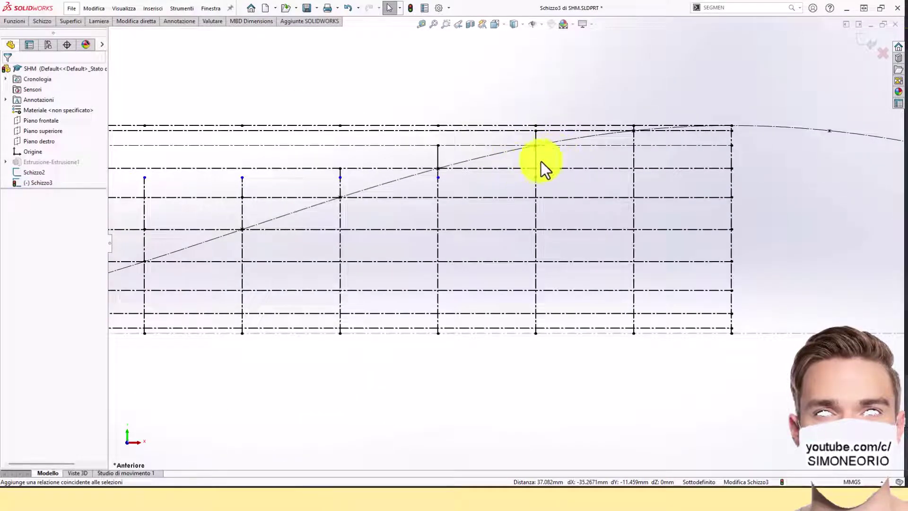
pyautogui.scroll(-3, 543, 163)
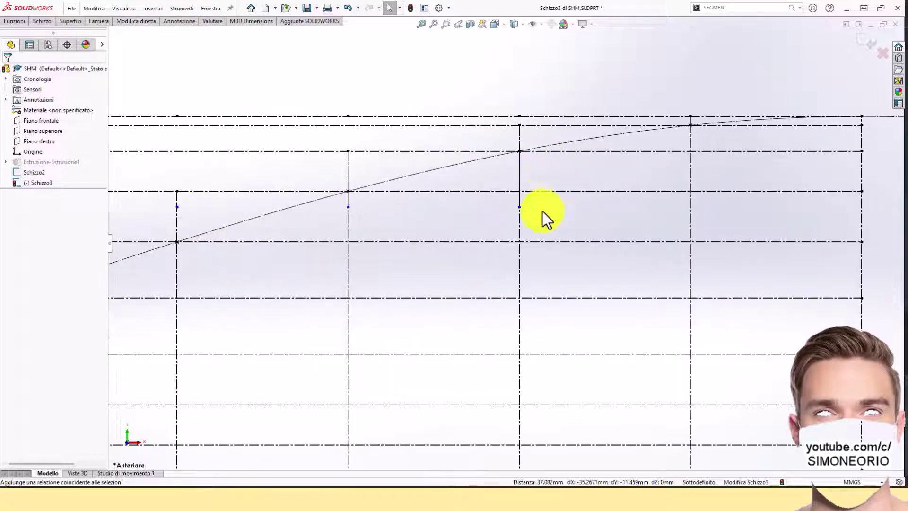
pyautogui.click(521, 236)
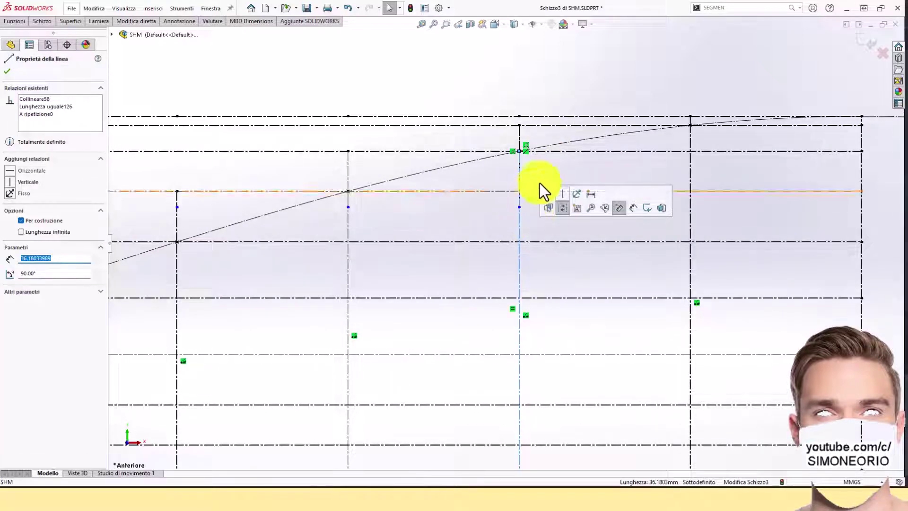
pyautogui.scroll(-1, 528, 149)
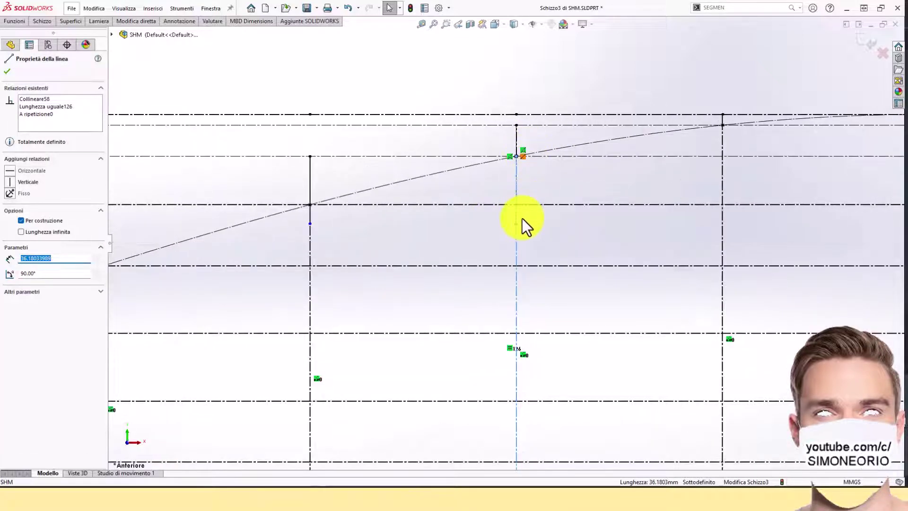
# Step: Move the loose endpoint on the third vertical from the diagram's right end up to about Y 37.45 mm, just above the curve
pyautogui.click(527, 147)
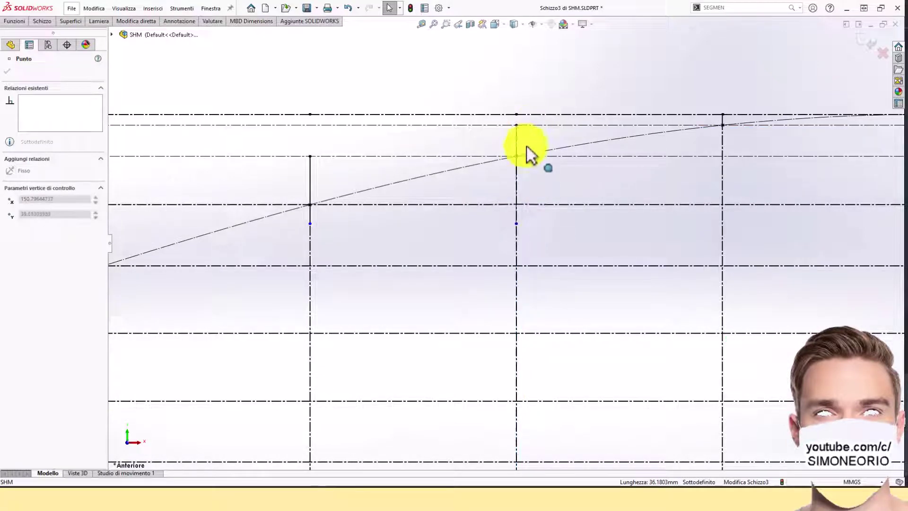
pyautogui.moveTo(526, 146)
pyautogui.mouseDown()
pyautogui.moveTo(527, 127)
pyautogui.moveTo(528, 143)
pyautogui.mouseUp()
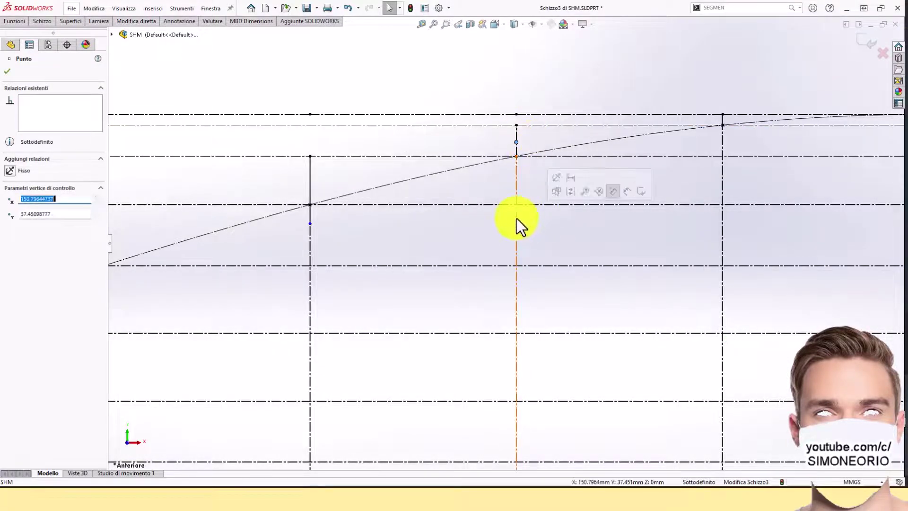
pyautogui.click(516, 138)
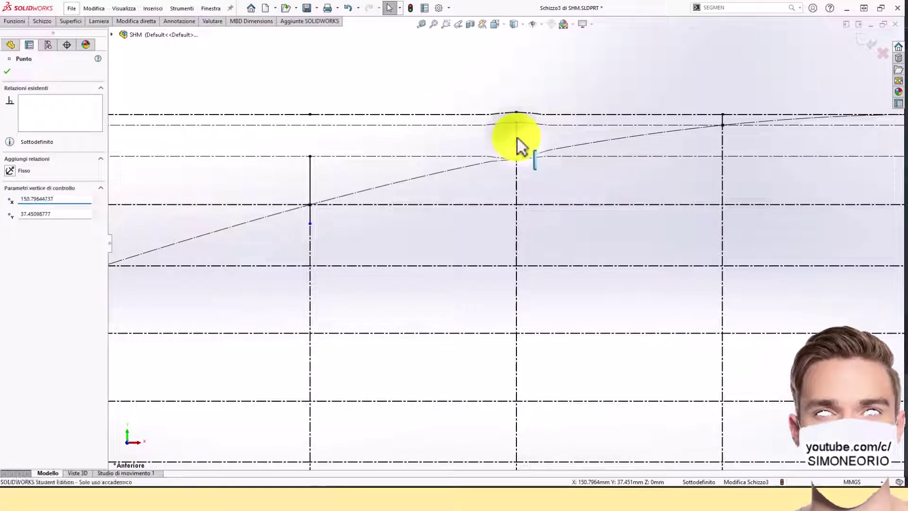
pyautogui.moveTo(517, 137); pyautogui.dragTo(516, 155)
pyautogui.click(519, 180)
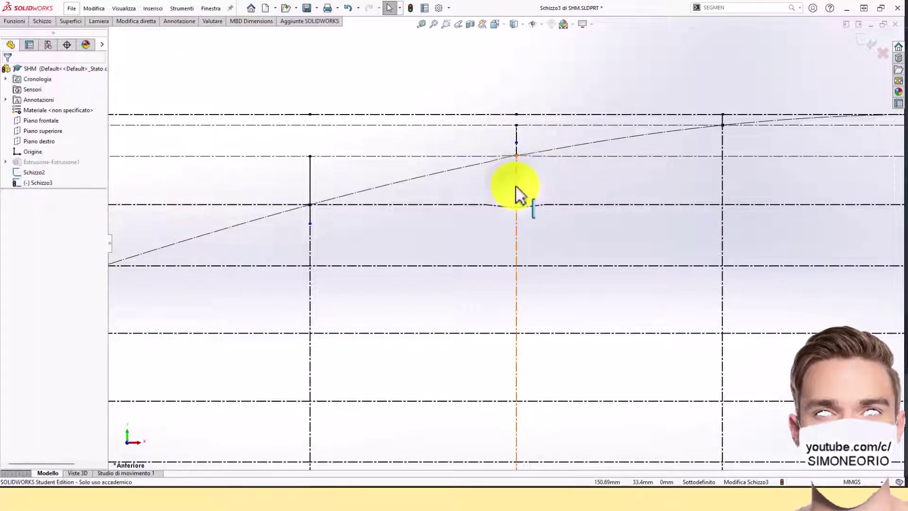
pyautogui.click(515, 186)
# Step: Move the loose endpoint on the fourth vertical from the diagram's right end onto the midpoint of the short segment above the curve
pyautogui.scroll(3, 512, 218)
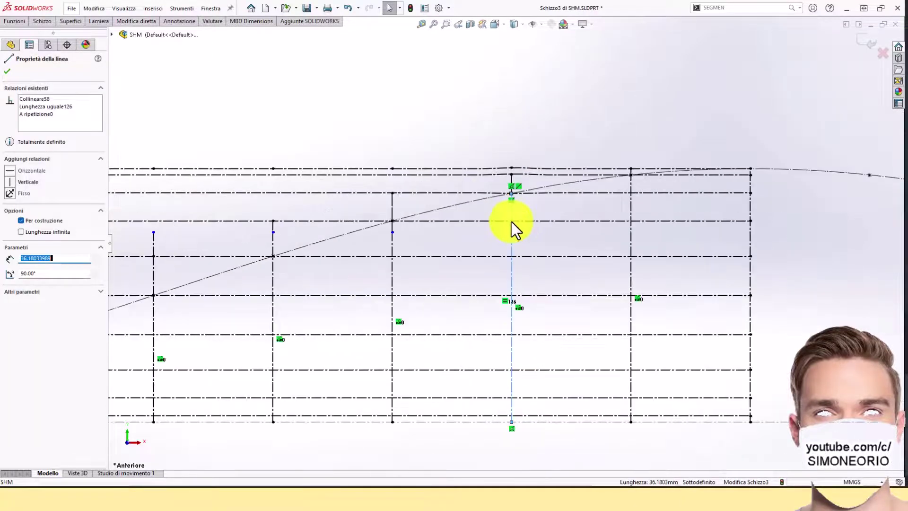
pyautogui.click(391, 277)
pyautogui.click(398, 229)
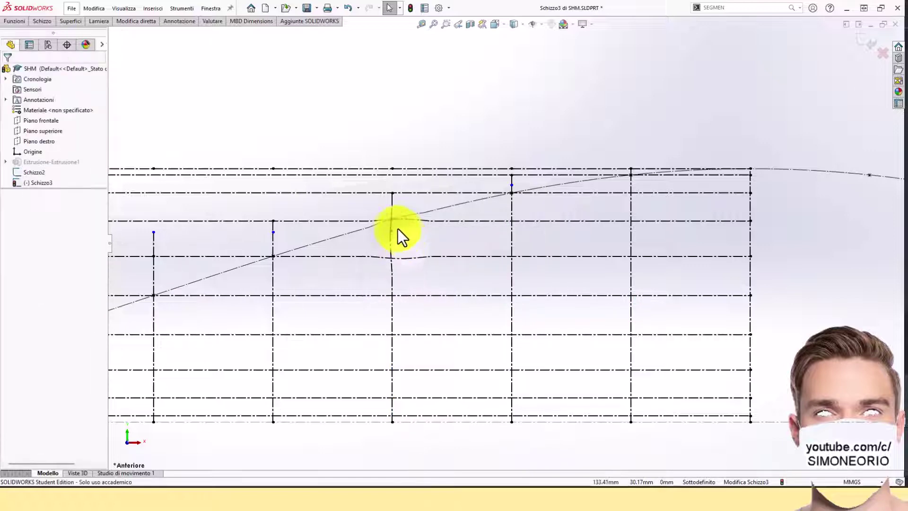
pyautogui.scroll(-2, 401, 240)
pyautogui.click(402, 235)
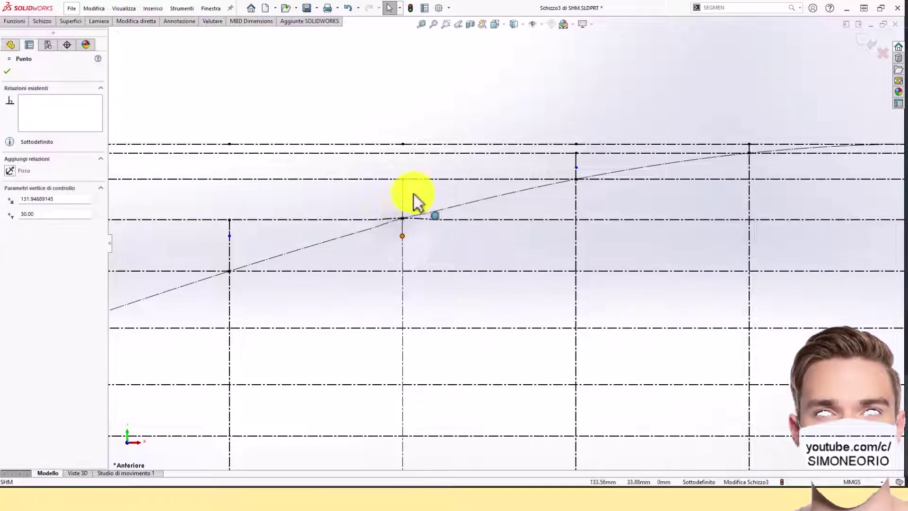
pyautogui.moveTo(413, 194); pyautogui.dragTo(402, 200)
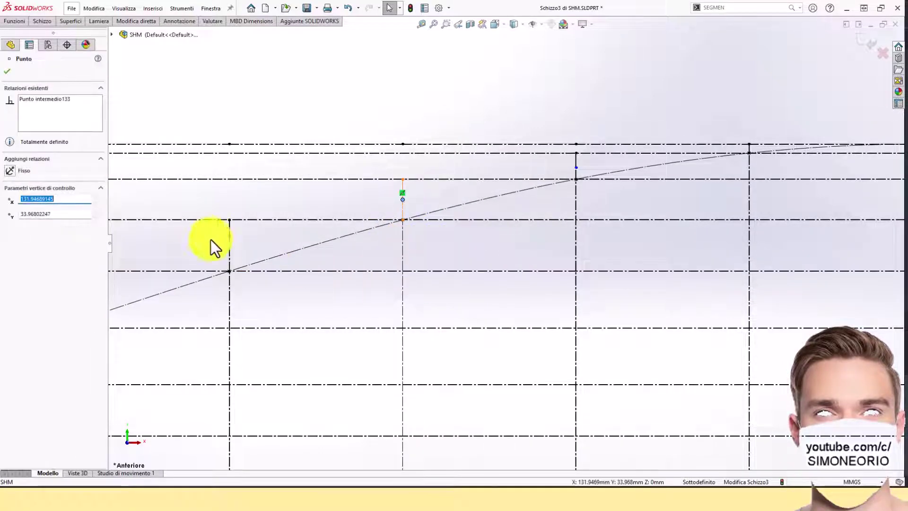
# Step: Pull the third vertical's loose endpoint above the diagram to about Y 45.33 mm and delete the overlapping extra segment
pyautogui.scroll(2, 265, 202)
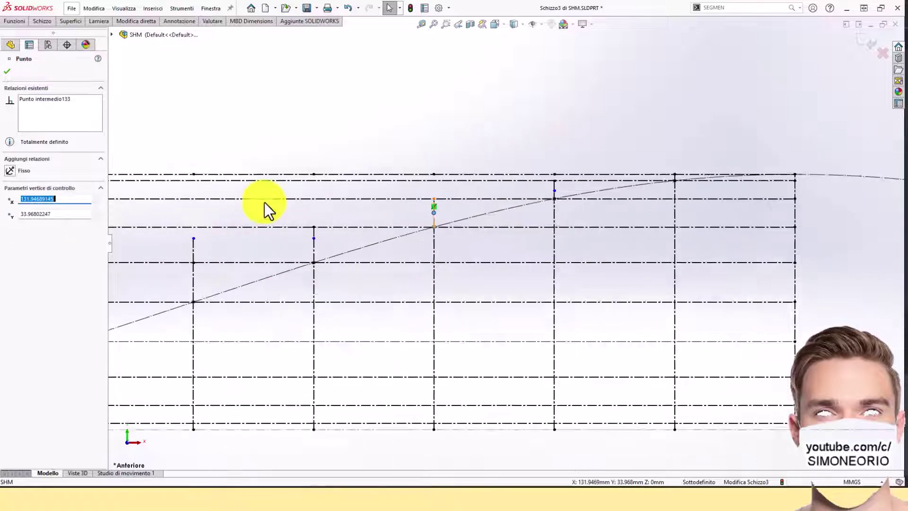
pyautogui.scroll(-2, 264, 203)
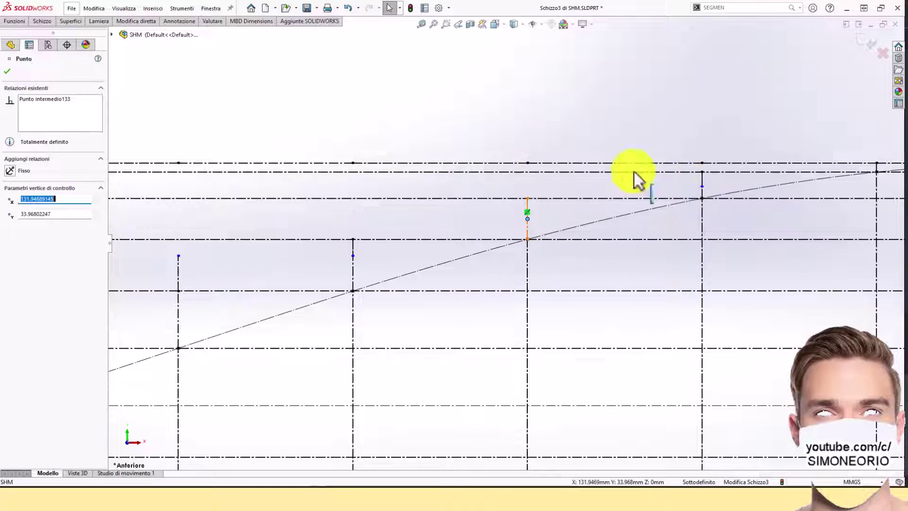
pyautogui.scroll(-1, 721, 191)
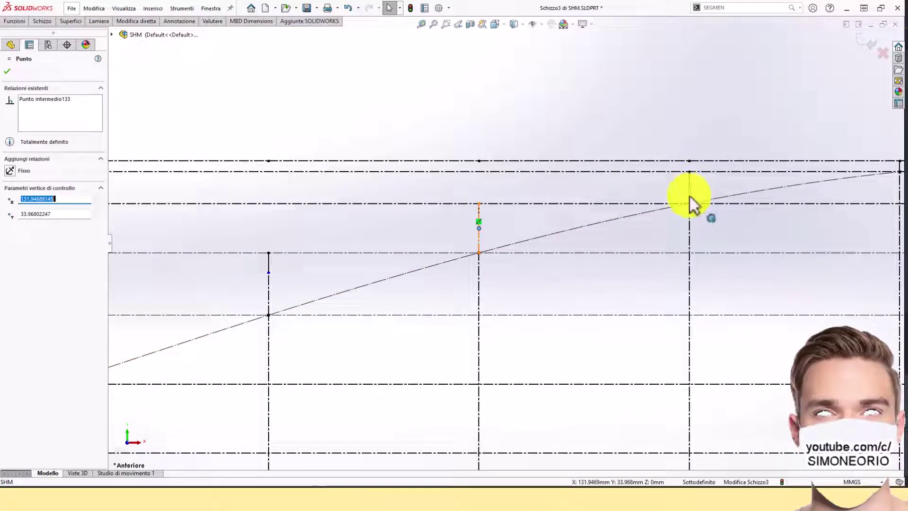
pyautogui.moveTo(692, 189); pyautogui.dragTo(699, 102)
pyautogui.click(688, 113)
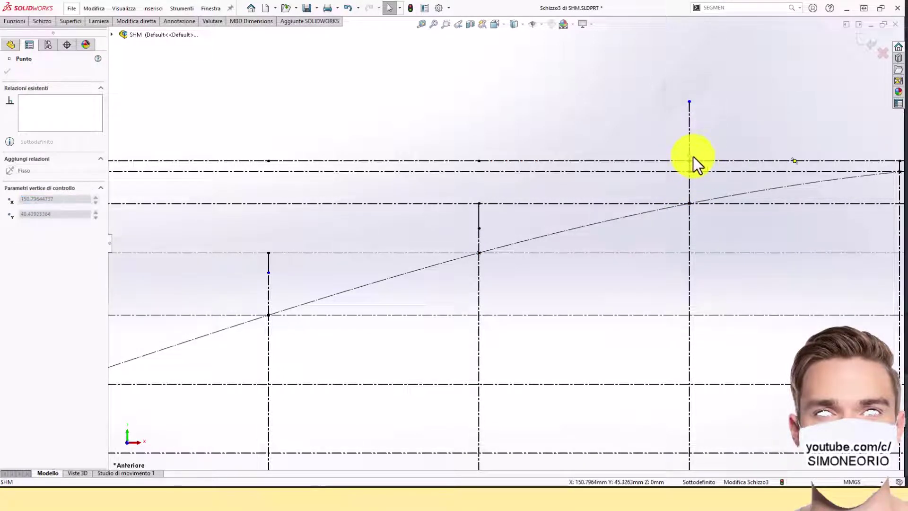
pyautogui.press('Delete')
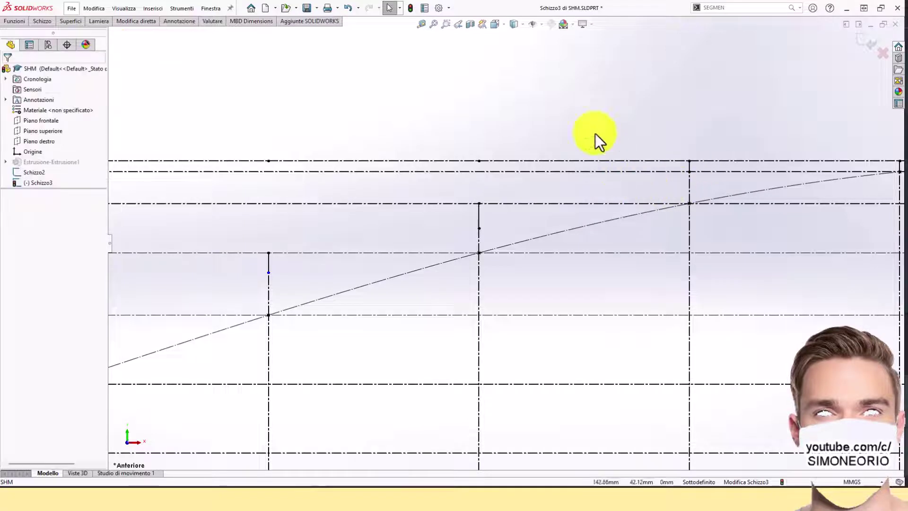
# Step: Delete the midpoint relation on the fourth vertical's loose endpoint and pull the endpoint above the top line to about Y 40.33 mm
pyautogui.click(479, 229)
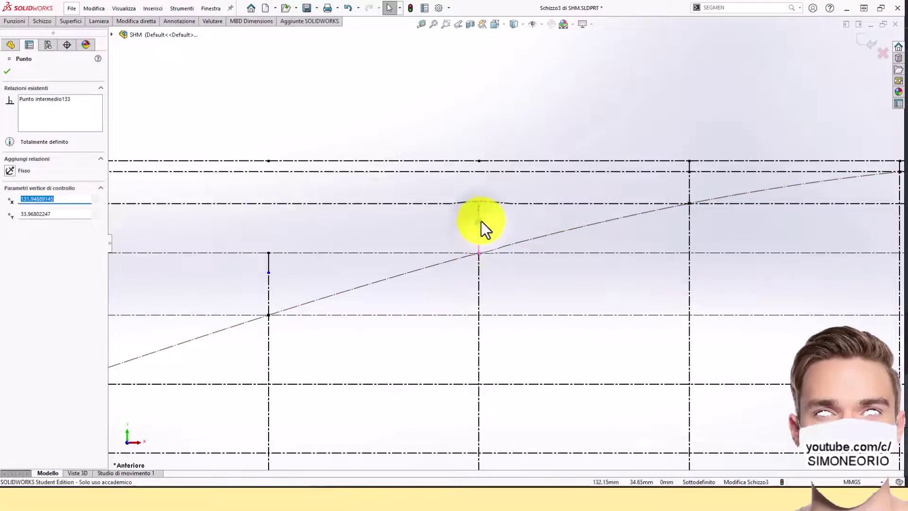
pyautogui.press('Delete')
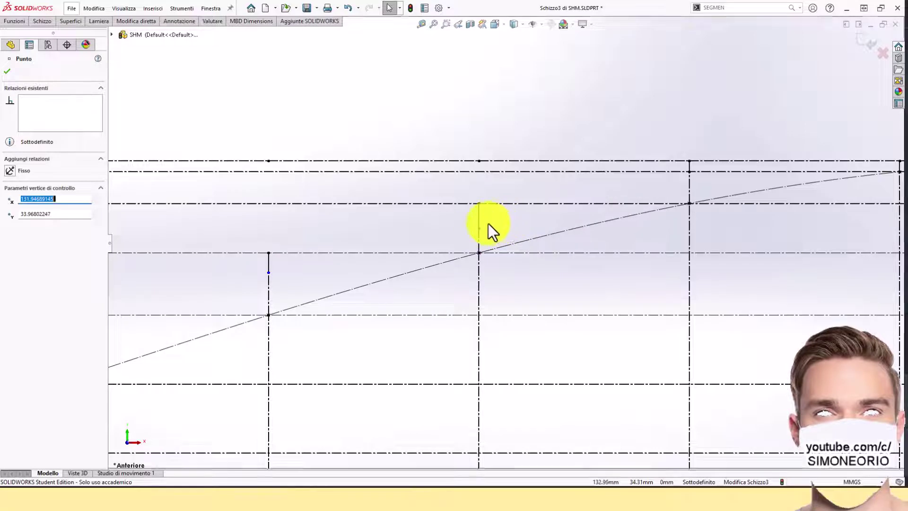
pyautogui.moveTo(478, 229); pyautogui.dragTo(490, 157)
pyautogui.scroll(-3, 489, 128)
pyautogui.moveTo(474, 191)
pyautogui.mouseDown()
pyautogui.moveTo(473, 208)
pyautogui.moveTo(486, 194)
pyautogui.mouseUp()
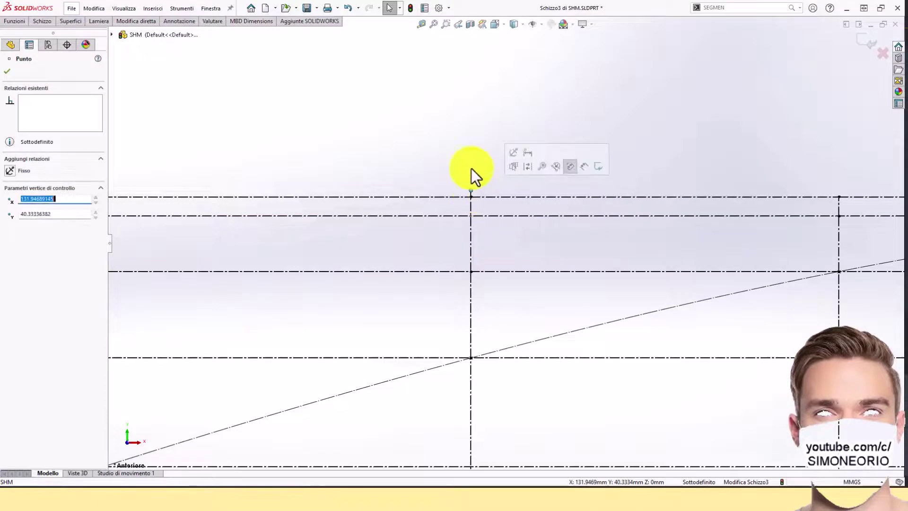
# Step: Try to place the fourth vertical's loose endpoint on the diagram's top horizontal line, and undo the move
pyautogui.scroll(-3, 478, 208)
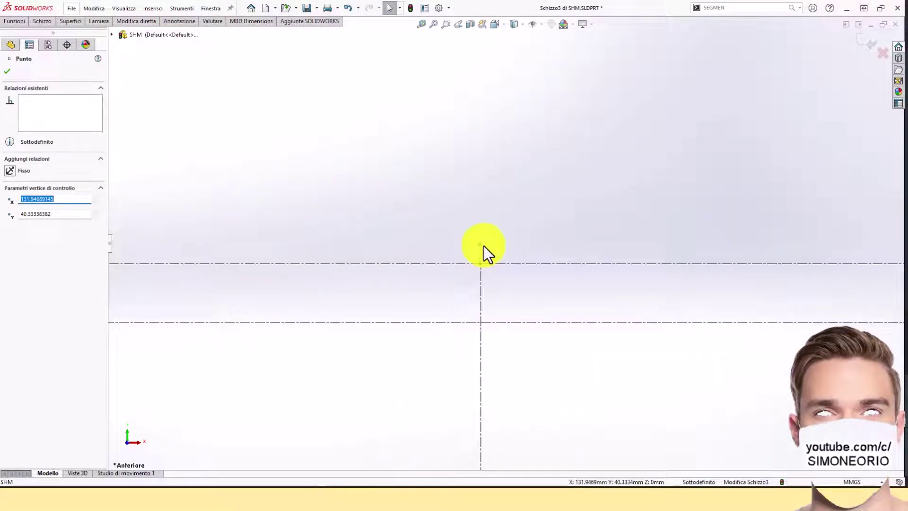
pyautogui.moveTo(483, 245); pyautogui.dragTo(484, 265)
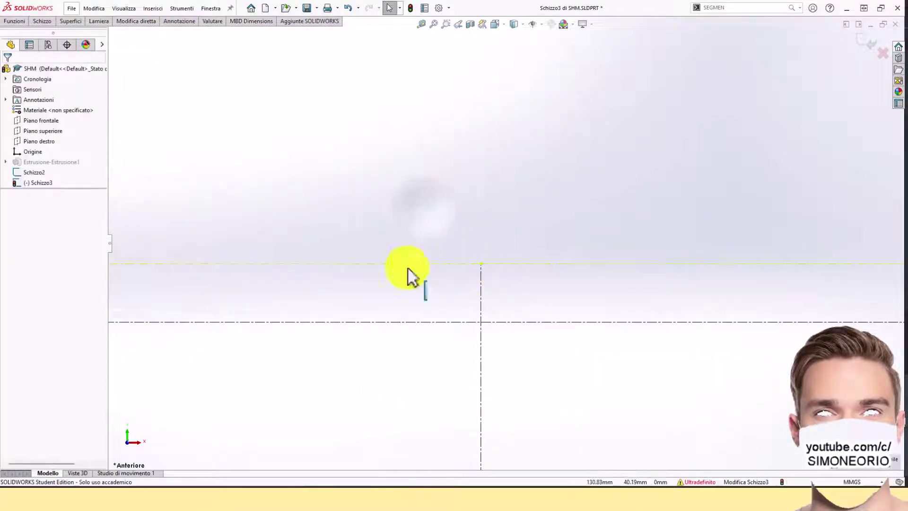
pyautogui.scroll(6, 436, 266)
pyautogui.scroll(5, 449, 265)
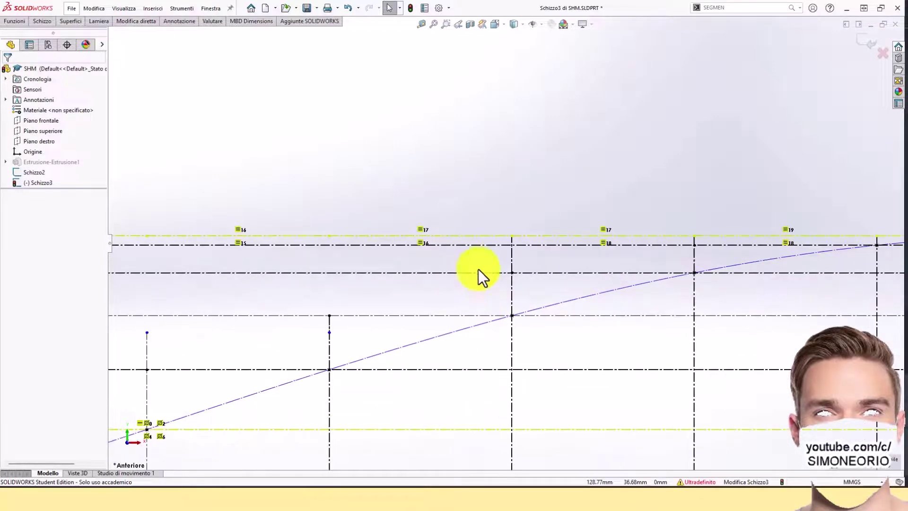
pyautogui.click(350, 7)
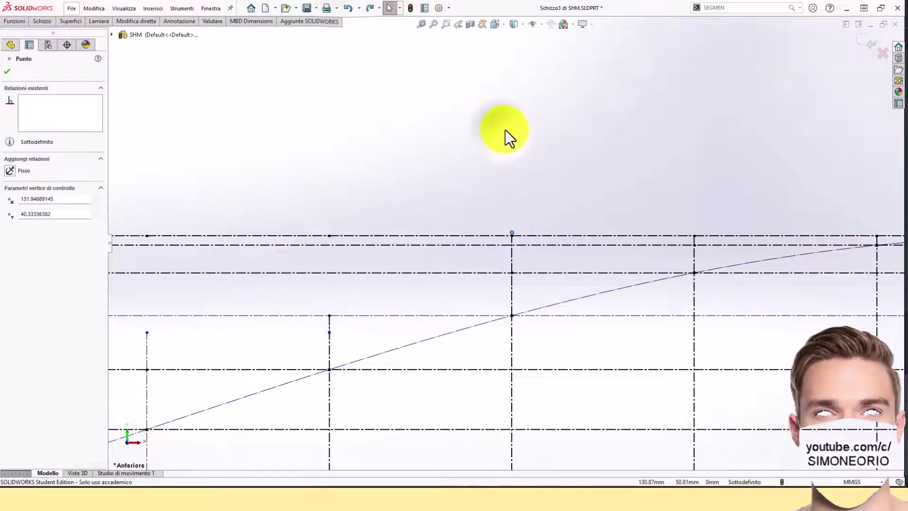
# Step: Try to trim the fourth vertical's overhang above the top line using automatic trimming, and undo the trim
pyautogui.click(45, 21)
pyautogui.click(138, 37)
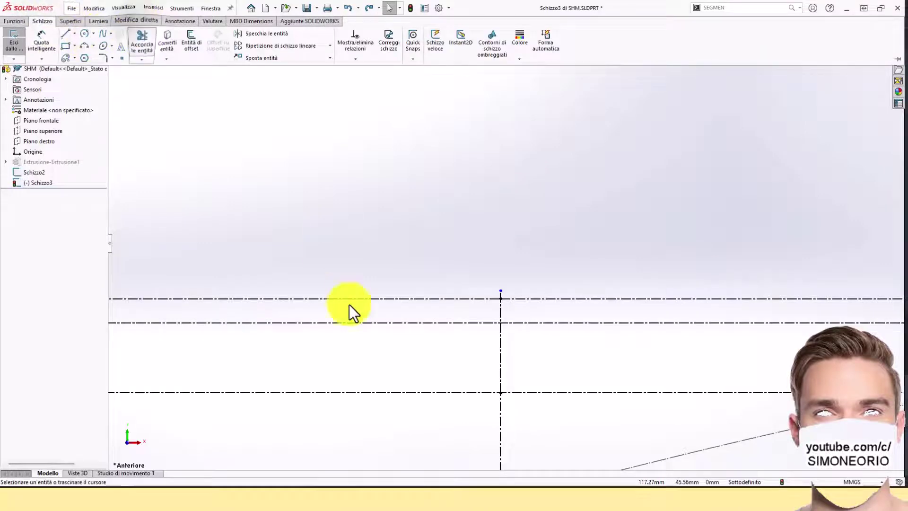
pyautogui.moveTo(534, 280); pyautogui.dragTo(492, 276)
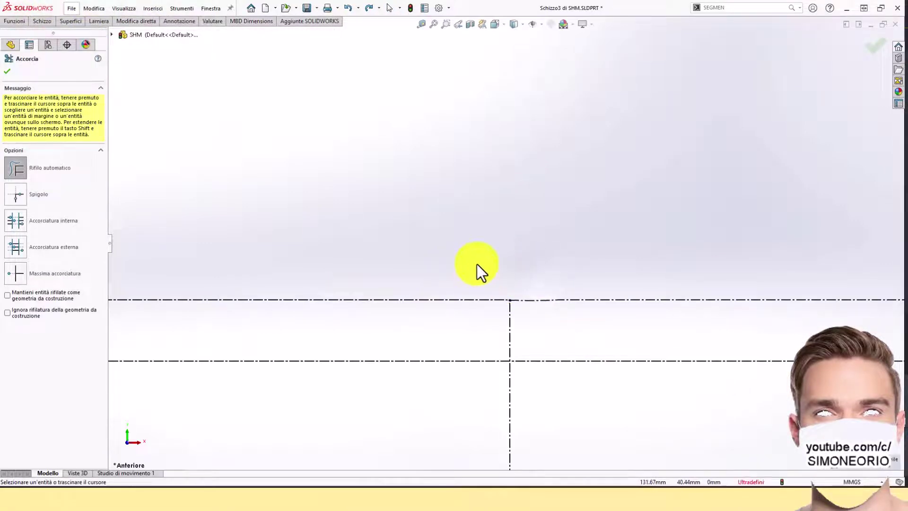
pyautogui.scroll(3, 468, 281)
pyautogui.scroll(3, 468, 283)
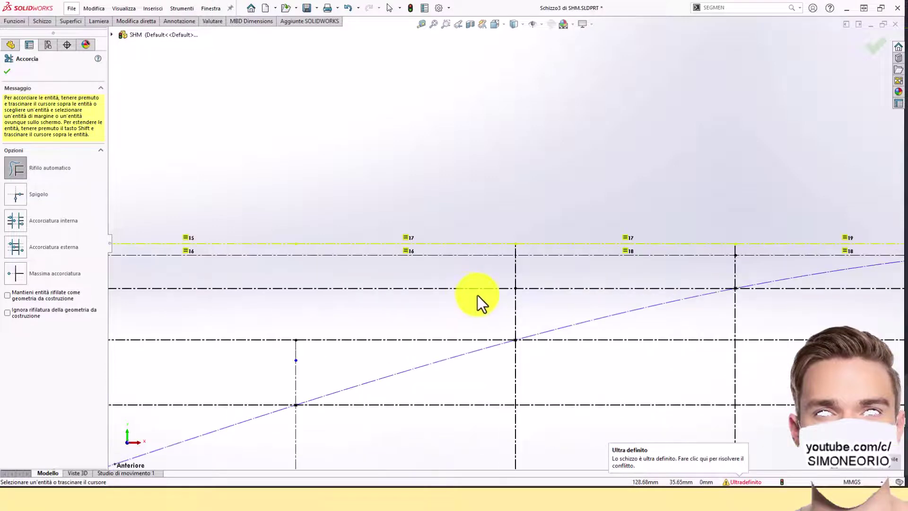
pyautogui.click(346, 8)
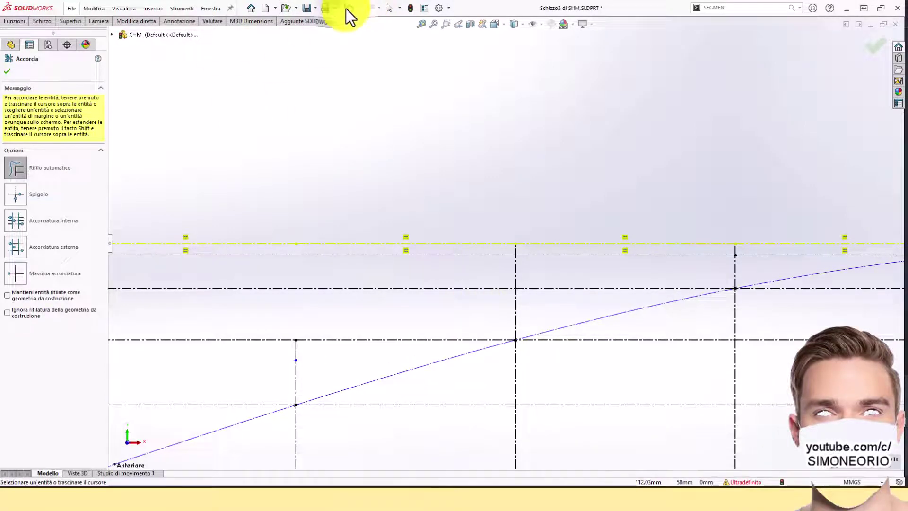
# Step: Delete the extra vertical segment that extends past the top line on the fourth vertical
pyautogui.scroll(-3, 463, 286)
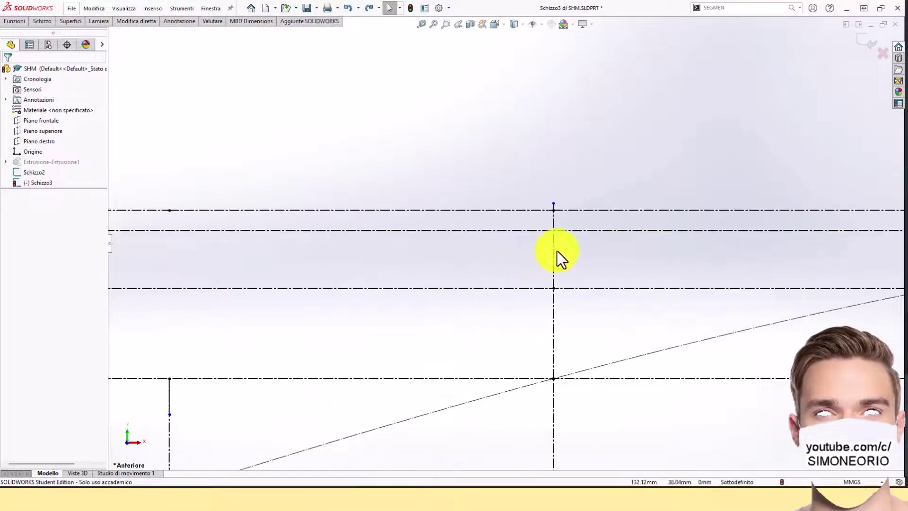
pyautogui.click(555, 251)
pyautogui.press('Delete')
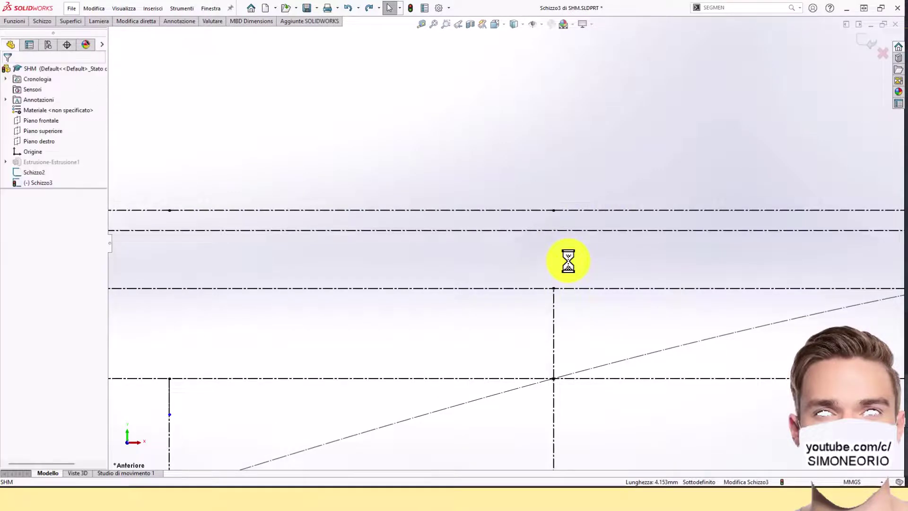
# Step: Pull the fifth vertical's loose endpoint up to about Y 34.70 mm and delete its extra segment
pyautogui.scroll(-2, 454, 284)
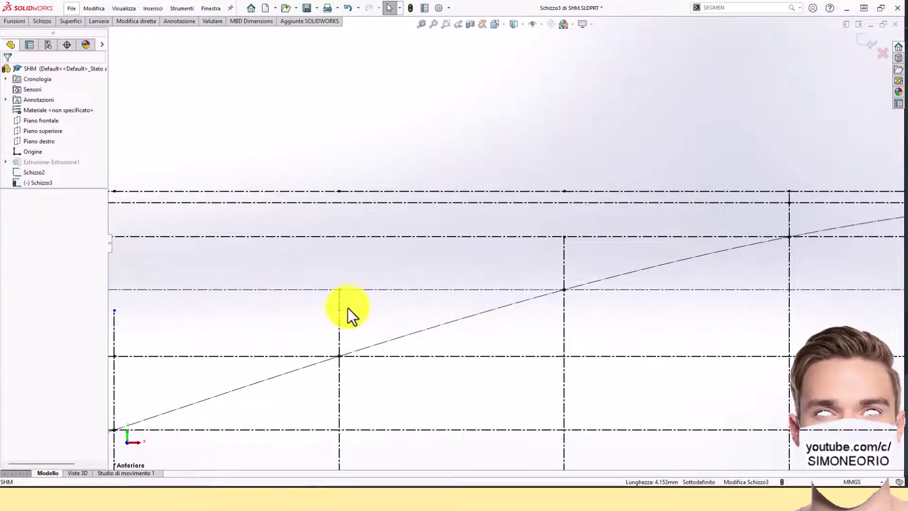
pyautogui.moveTo(341, 311); pyautogui.dragTo(346, 253)
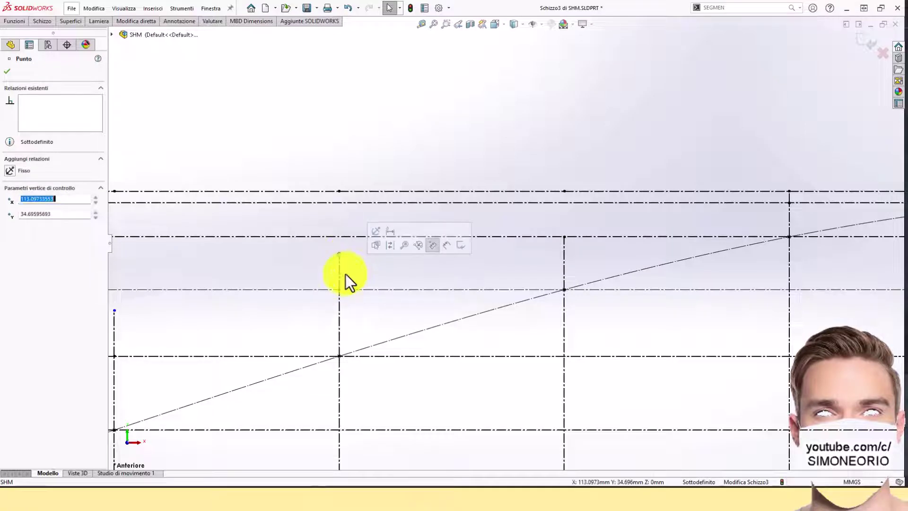
pyautogui.click(340, 279)
pyautogui.press('Delete')
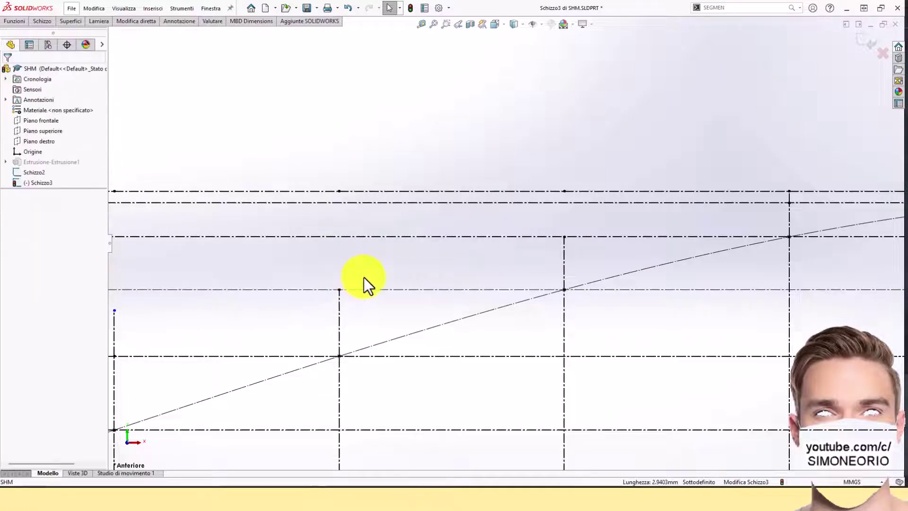
# Step: Delete the loose extra segments above the curve on the fifth and fourth verticals, counted from the start of the harmonic-motion diagram
pyautogui.scroll(3, 364, 277)
pyautogui.scroll(-2, 359, 279)
pyautogui.click(357, 280)
pyautogui.press('Delete')
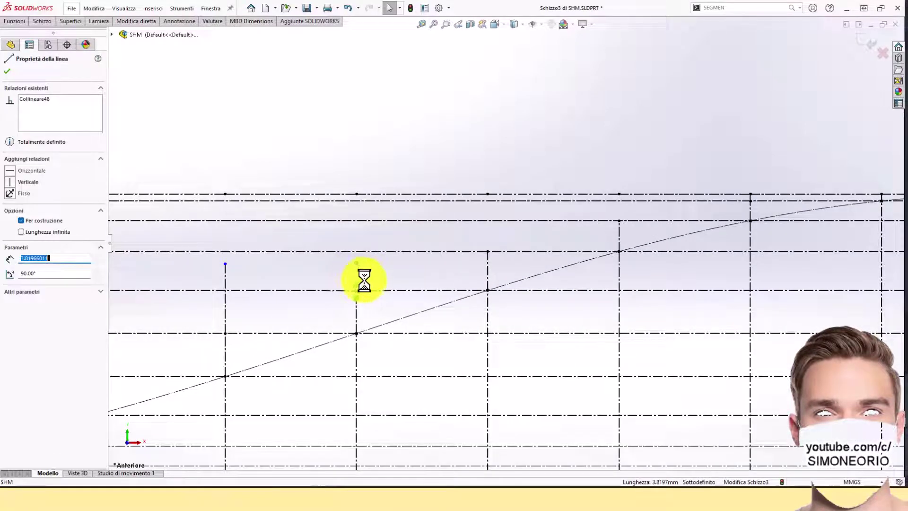
pyautogui.scroll(1, 308, 282)
pyautogui.scroll(-1, 309, 279)
pyautogui.scroll(1, 316, 268)
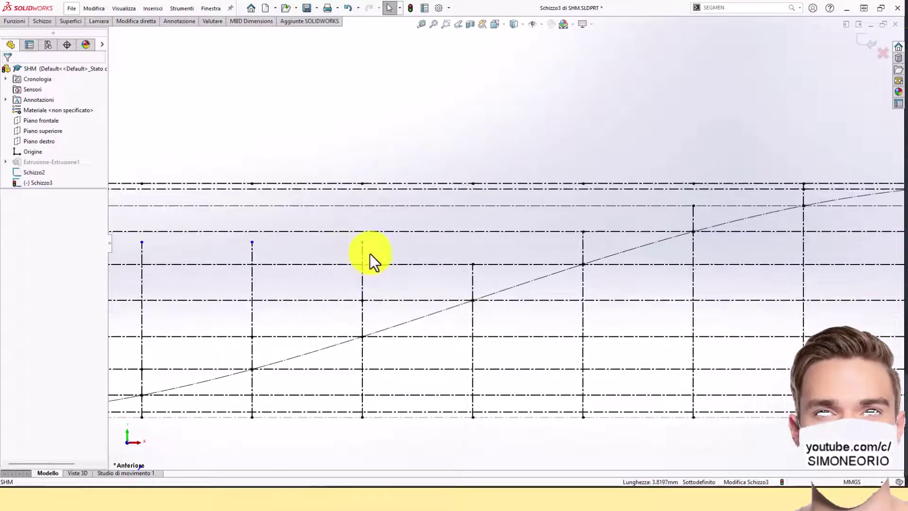
pyautogui.click(364, 254)
pyautogui.click(364, 255)
pyautogui.press('Delete')
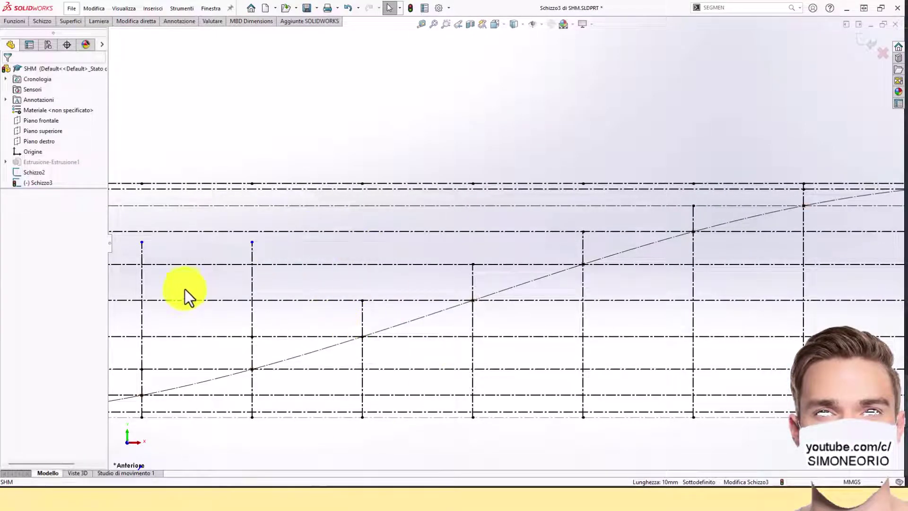
# Step: Delete the loose extra segments on the third, second and first verticals, counted from the start of the diagram
pyautogui.click(255, 282)
pyautogui.press('Delete')
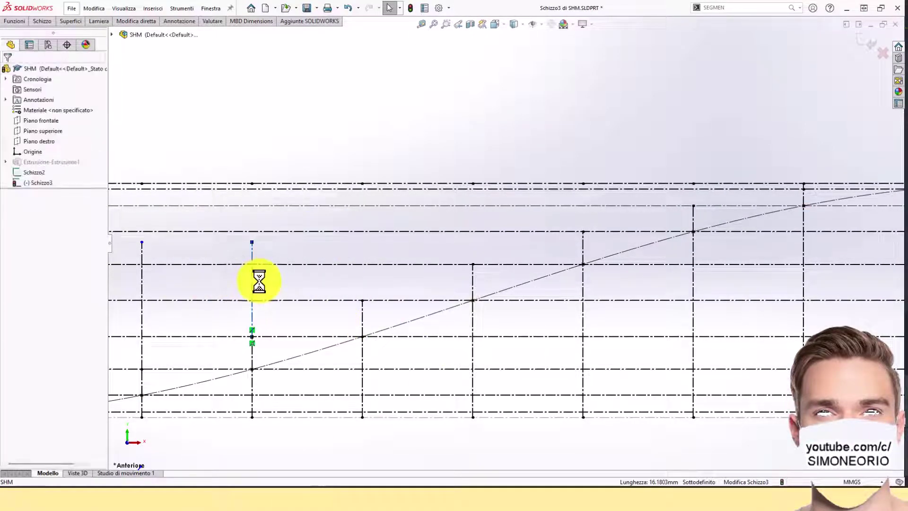
pyautogui.scroll(2, 261, 282)
pyautogui.scroll(1, 293, 281)
pyautogui.scroll(-2, 359, 302)
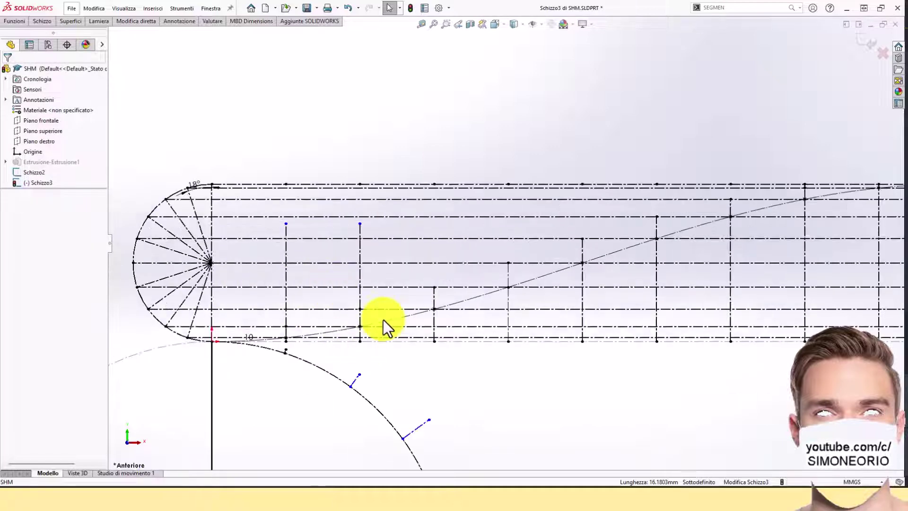
pyautogui.click(359, 279)
pyautogui.press('Delete')
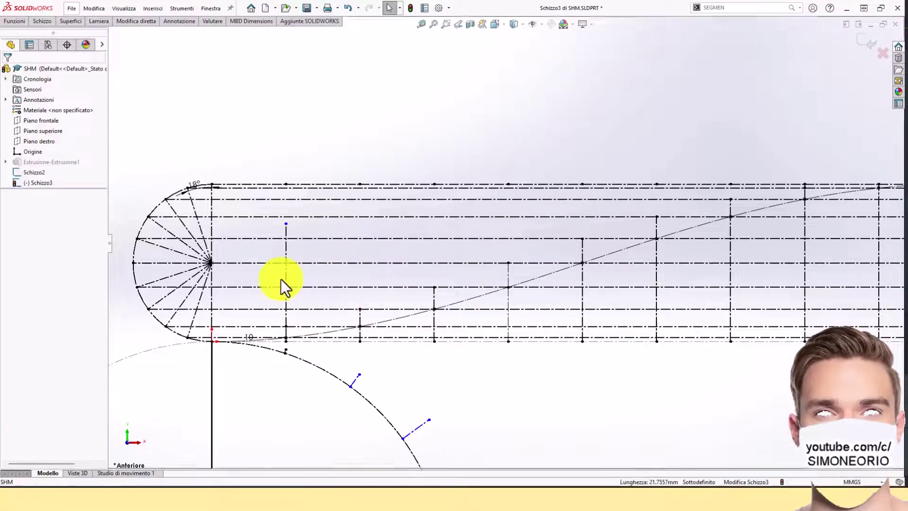
pyautogui.click(287, 280)
pyautogui.press('Delete')
# Step: Inspect the cleaned diagram and check the relations of the radial segments on the base circle
pyautogui.scroll(2, 426, 284)
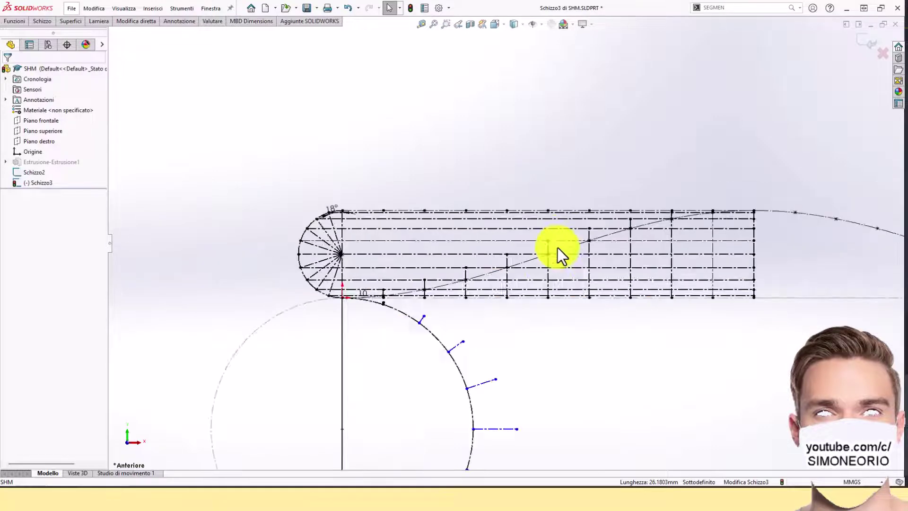
pyautogui.scroll(-1, 563, 251)
pyautogui.scroll(-2, 566, 252)
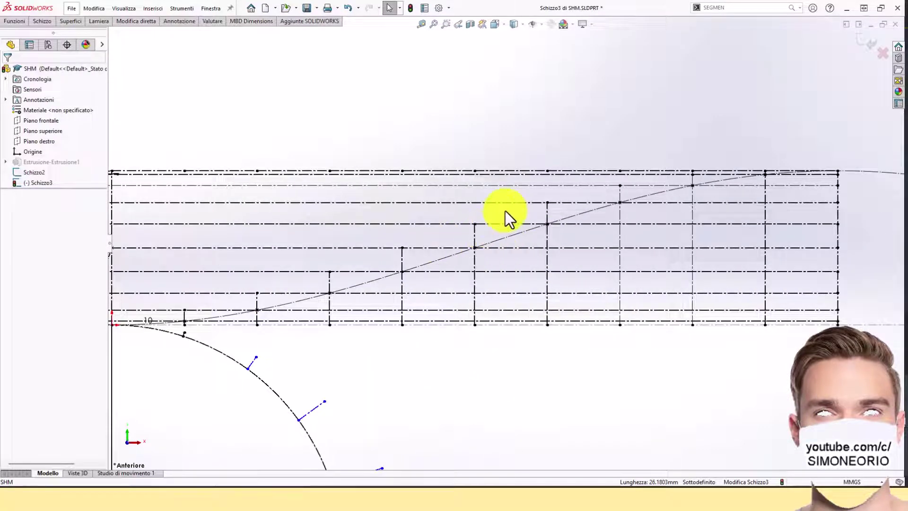
pyautogui.scroll(4, 506, 213)
pyautogui.scroll(-3, 505, 334)
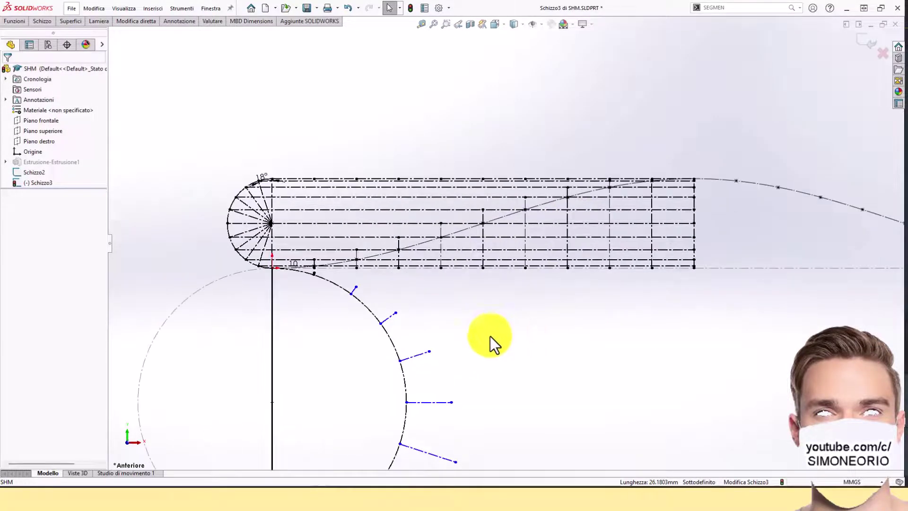
pyautogui.click(353, 272)
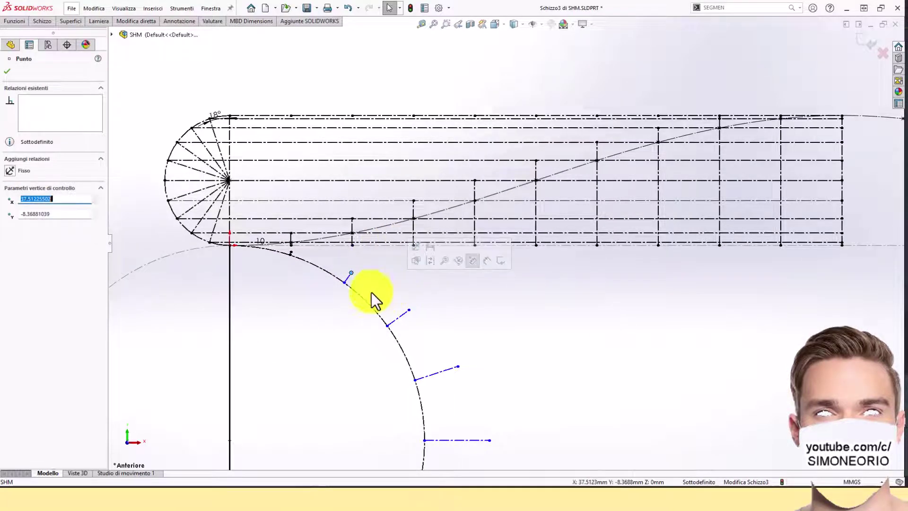
pyautogui.press('Escape')
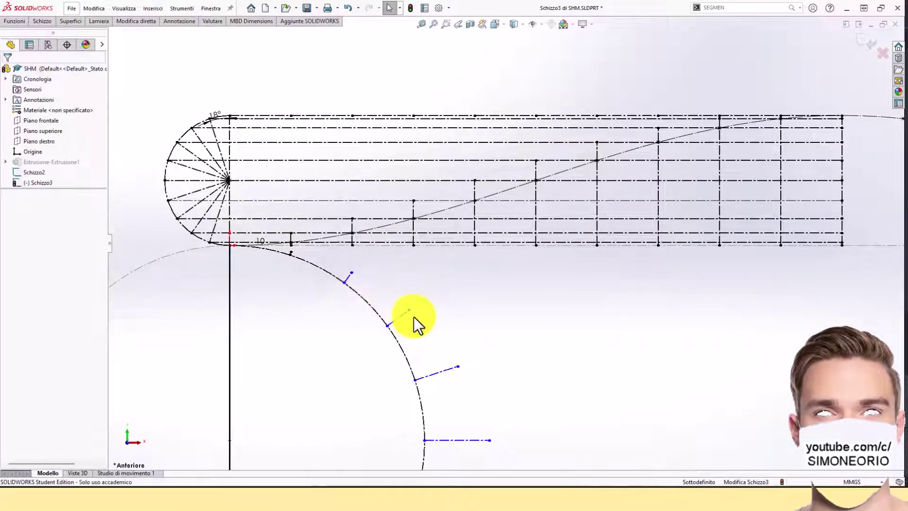
pyautogui.click(392, 319)
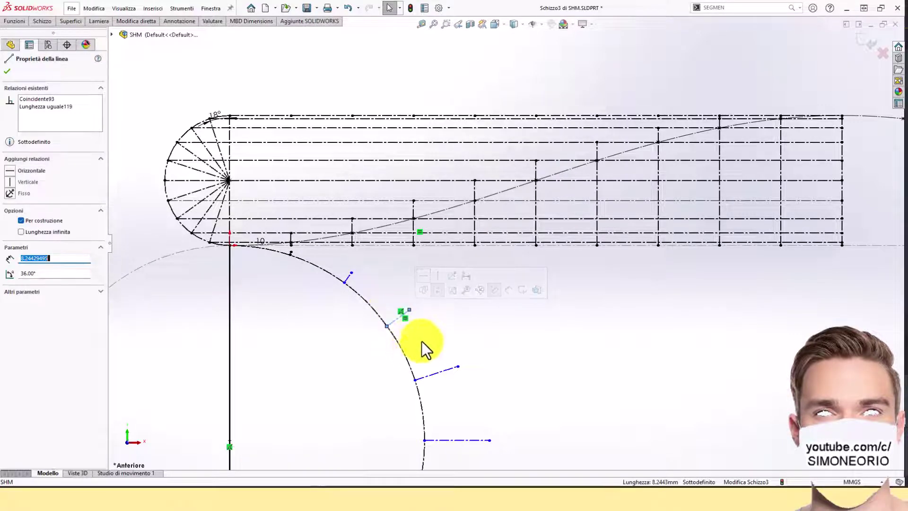
pyautogui.scroll(5, 442, 331)
pyautogui.scroll(2, 600, 330)
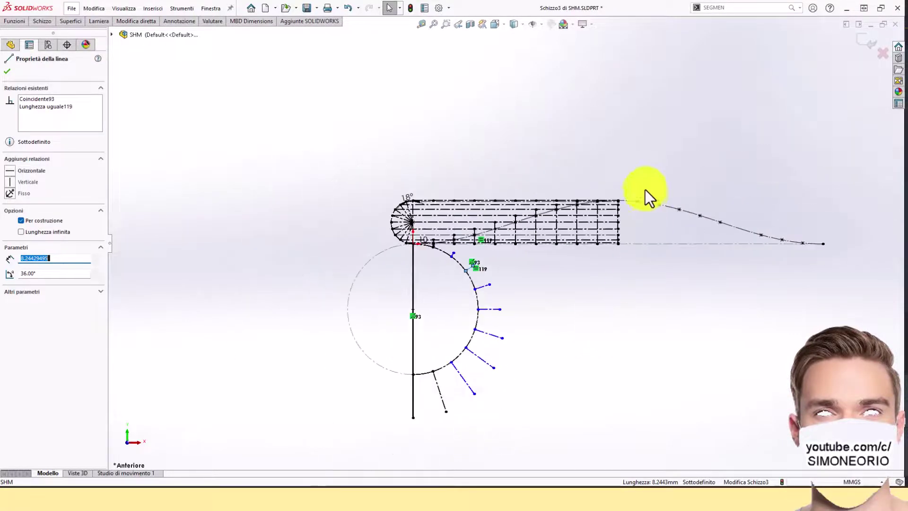
pyautogui.click(630, 127)
# Step: Finish editing the sketch and save the part
pyautogui.click(856, 41)
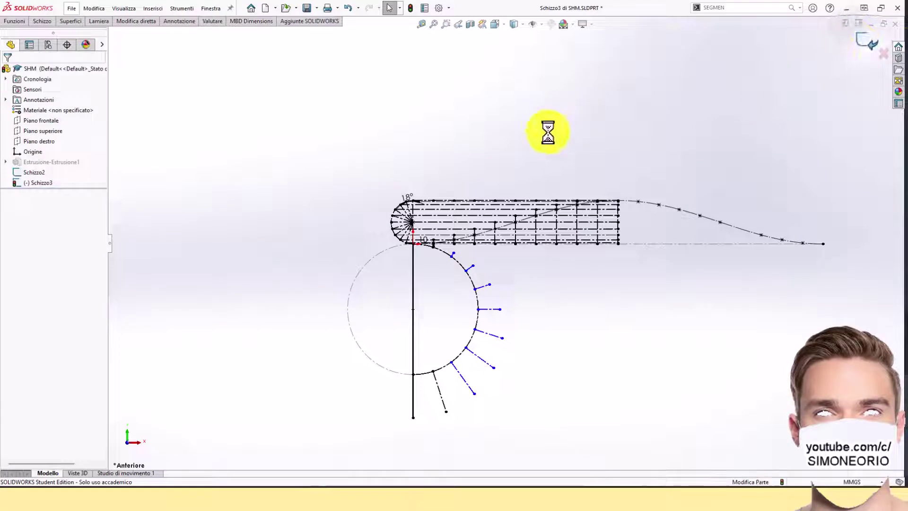
pyautogui.click(76, 7)
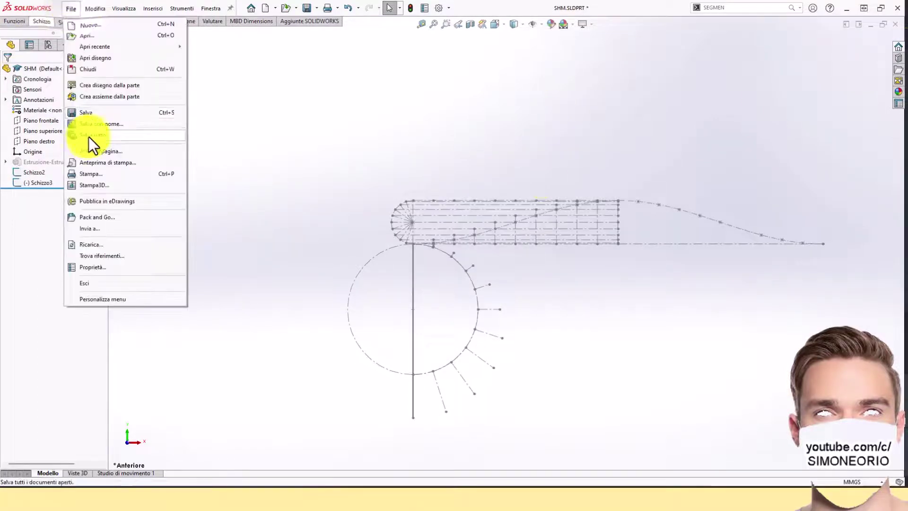
pyautogui.click(81, 113)
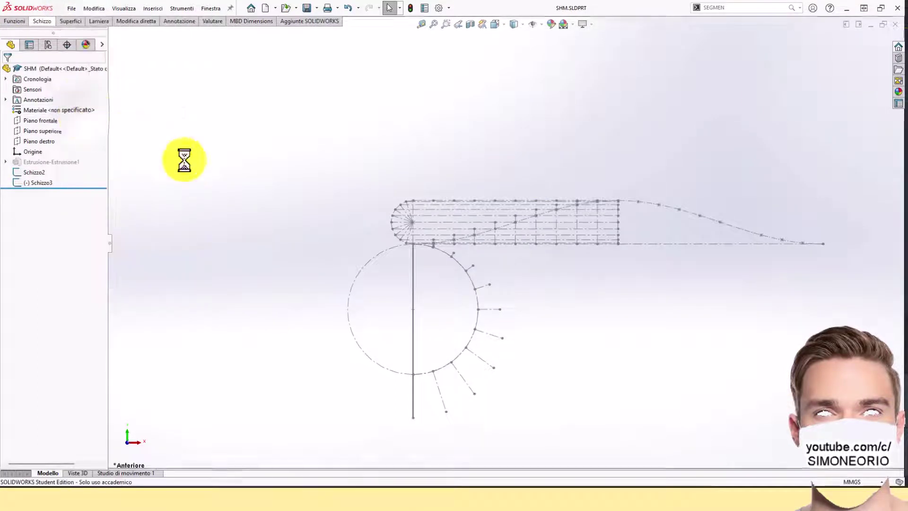
pyautogui.click(41, 183)
pyautogui.press('F2')
pyautogui.click(236, 205)
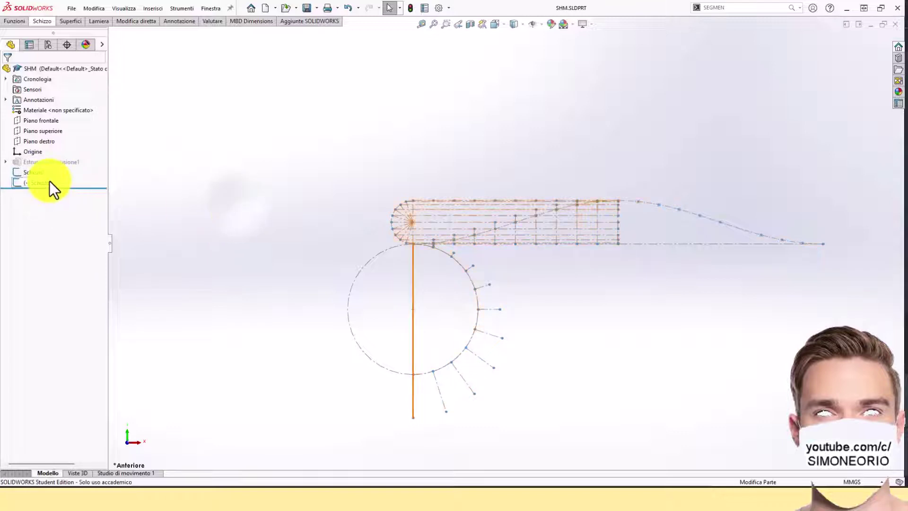
pyautogui.doubleClick(49, 181)
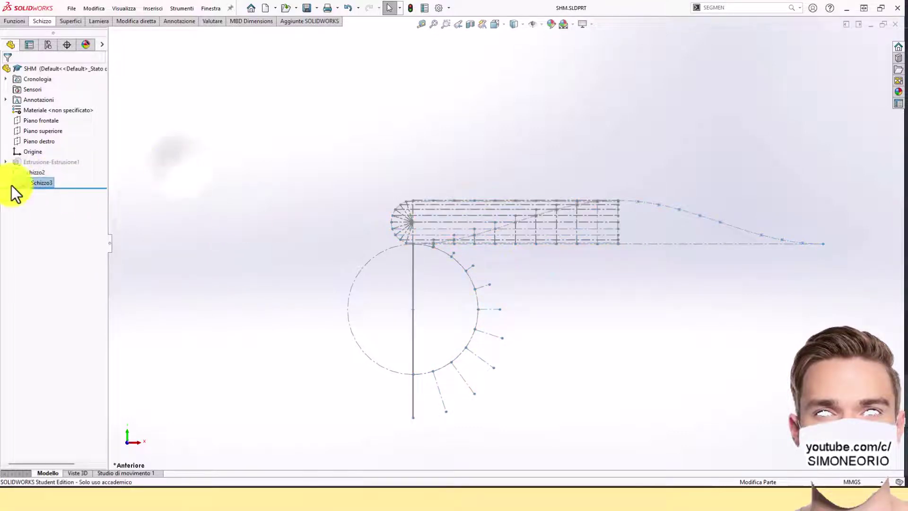
# Step: Show the dimensions of Schizzo2 and set the diagram's lift height to 60 mm
pyautogui.click(26, 172)
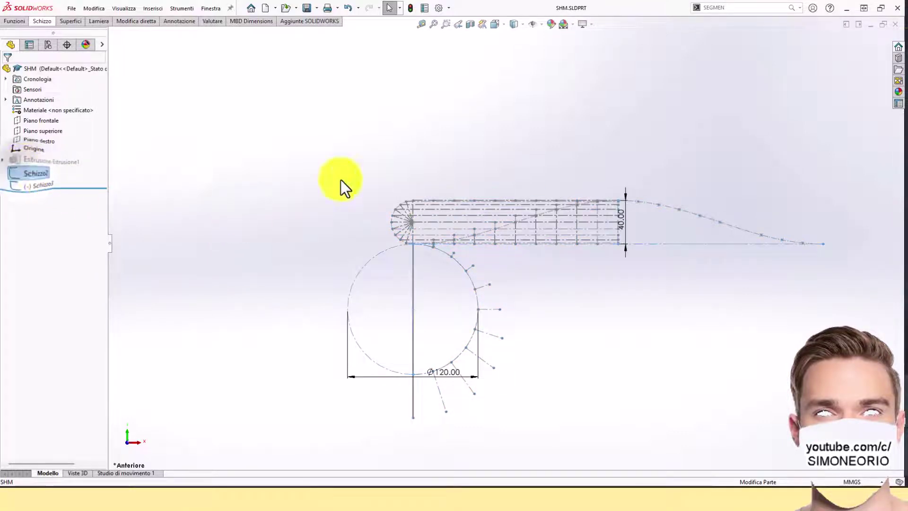
pyautogui.doubleClick(625, 222)
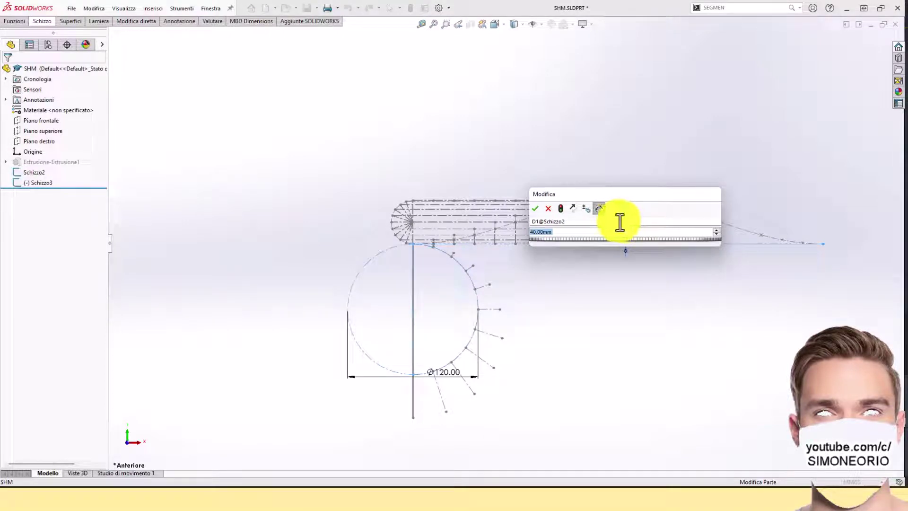
pyautogui.write('60')
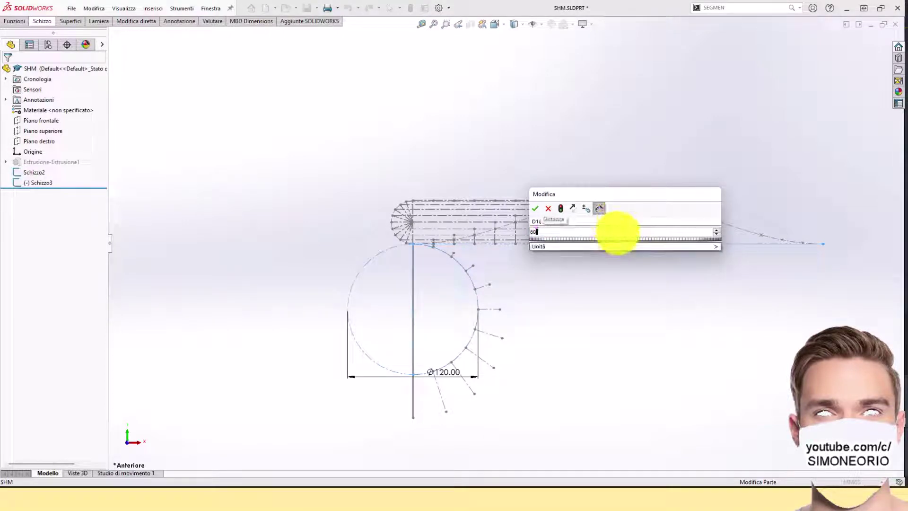
pyautogui.press('Return')
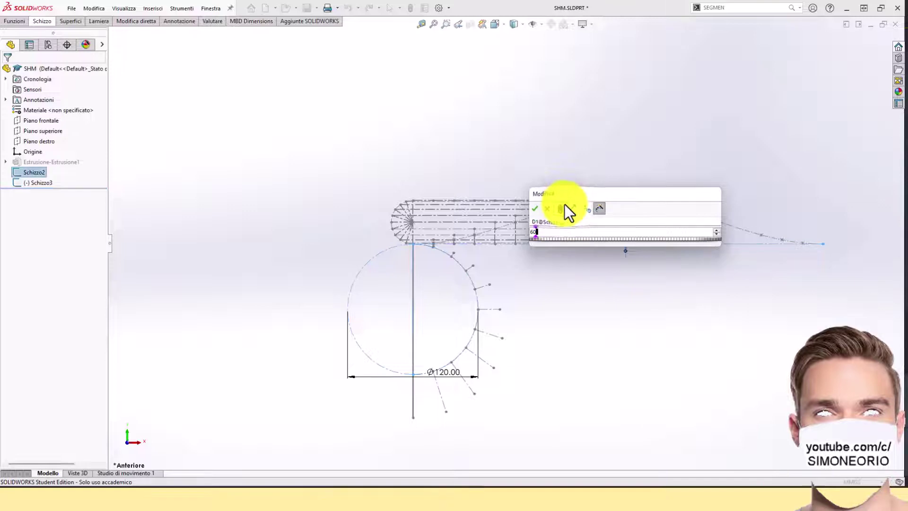
pyautogui.click(537, 210)
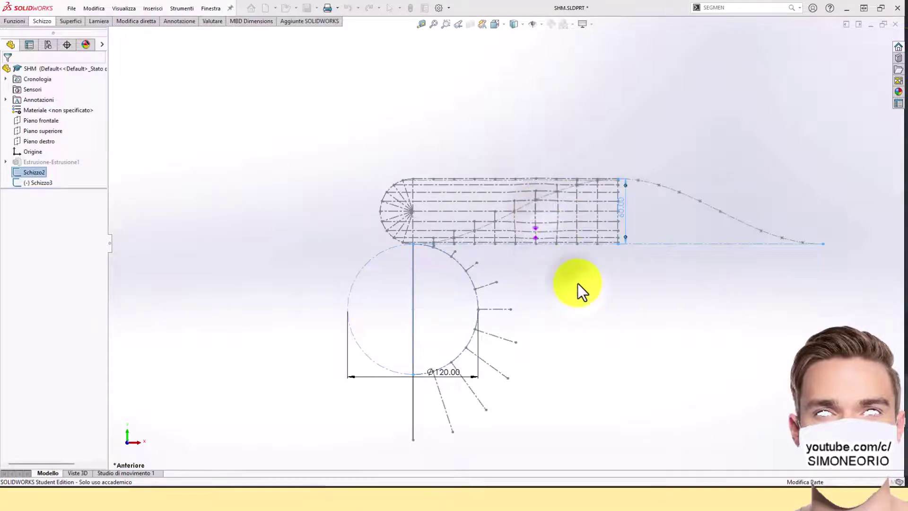
pyautogui.click(605, 282)
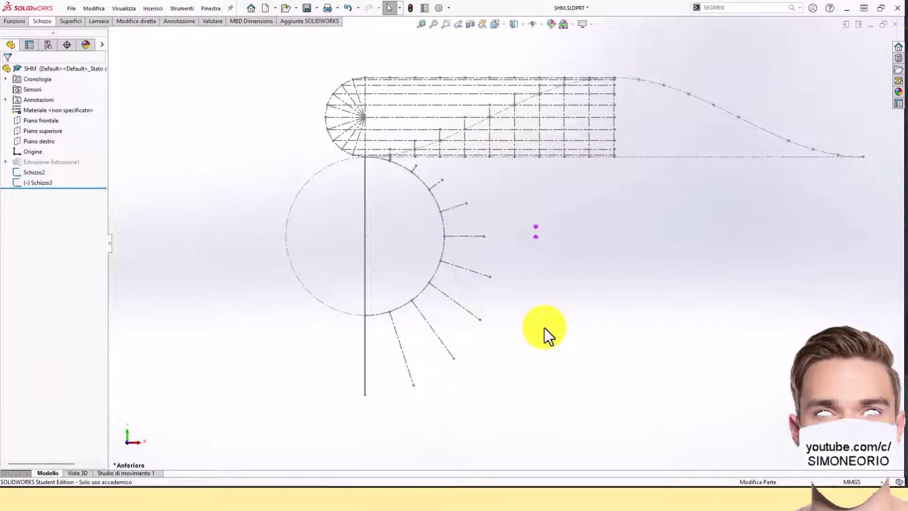
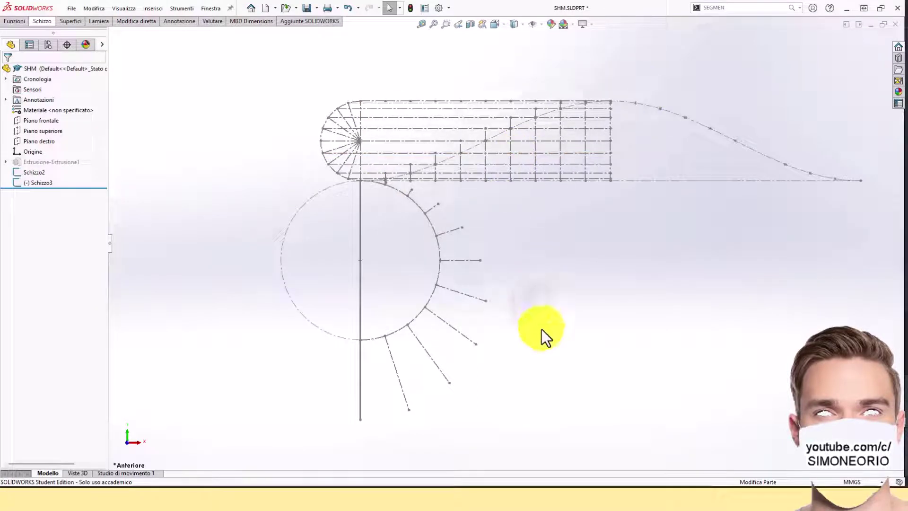
# Step: Show the dimensions of Schizzo2 again and set the base circle's diameter to 80 mm
pyautogui.click(39, 181)
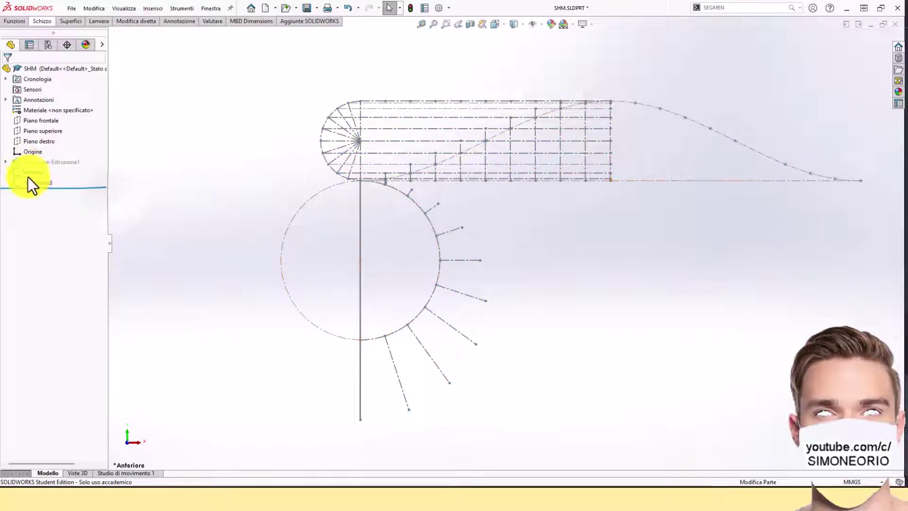
pyautogui.click(27, 174)
pyautogui.doubleClick(395, 340)
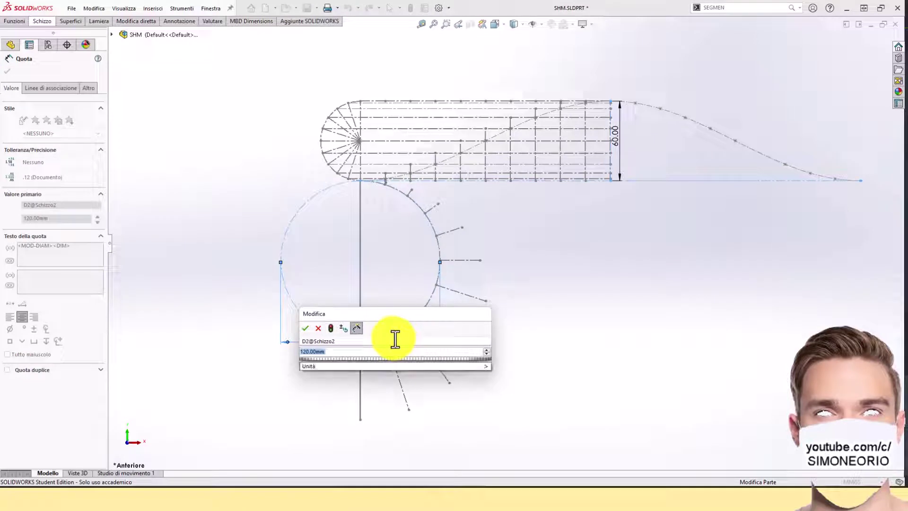
pyautogui.write('80')
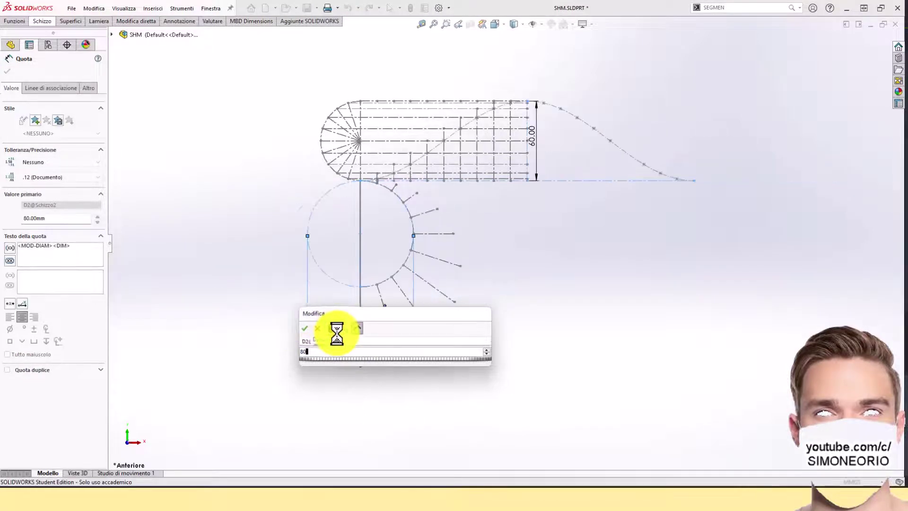
pyautogui.click(306, 327)
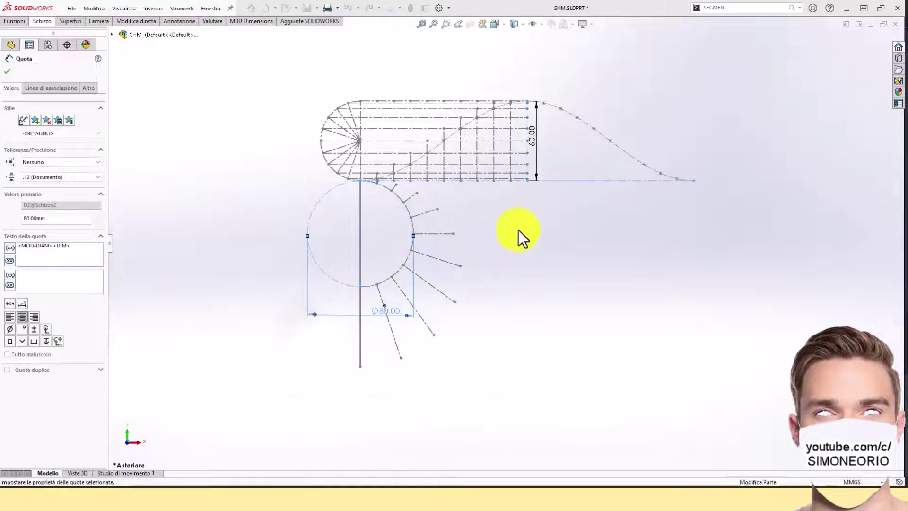
pyautogui.scroll(-2, 481, 235)
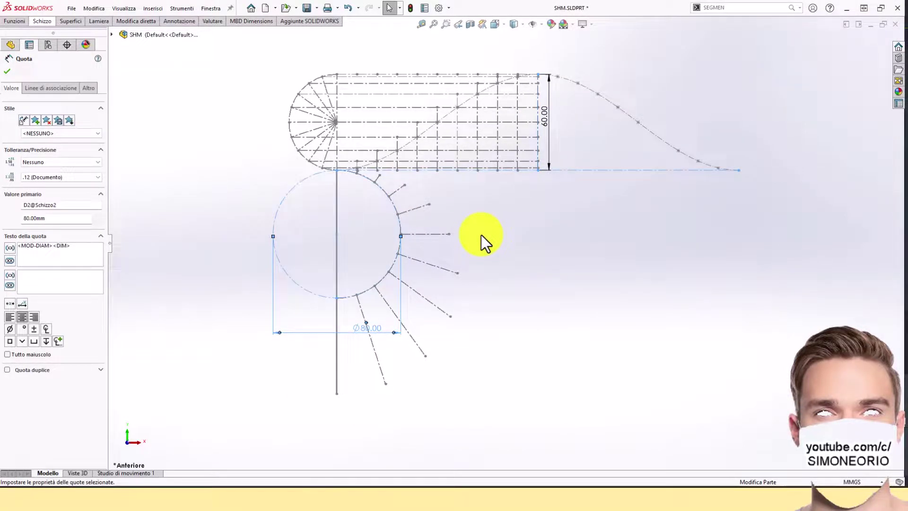
# Step: Set the base circle's diameter to 160 mm and accept the rebuild
pyautogui.doubleClick(357, 331)
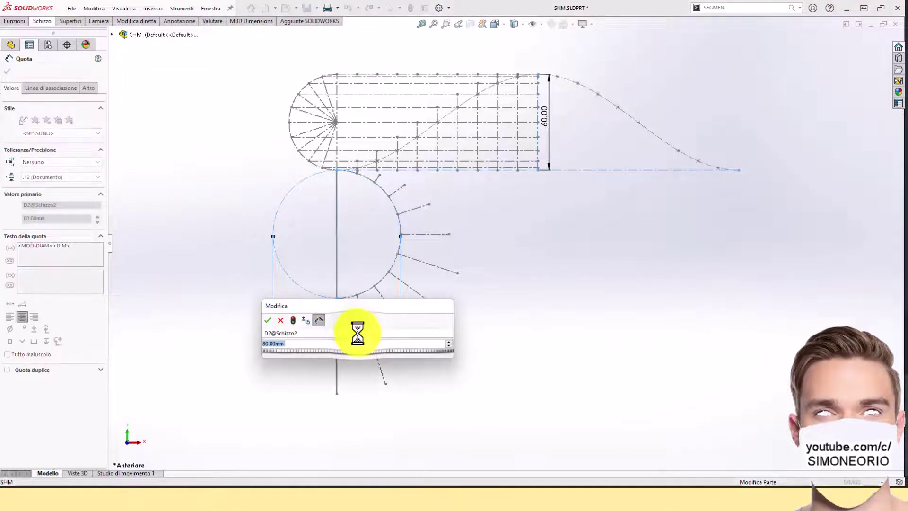
pyautogui.write('160')
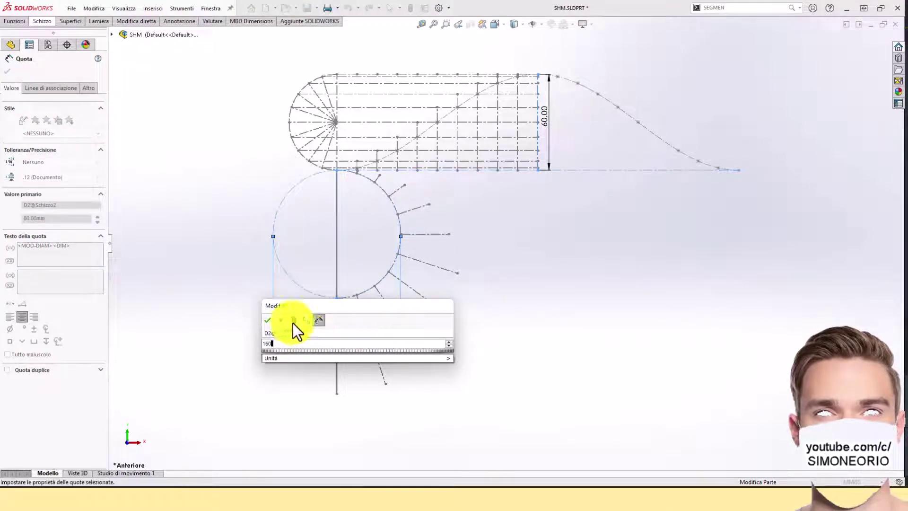
pyautogui.press('Return')
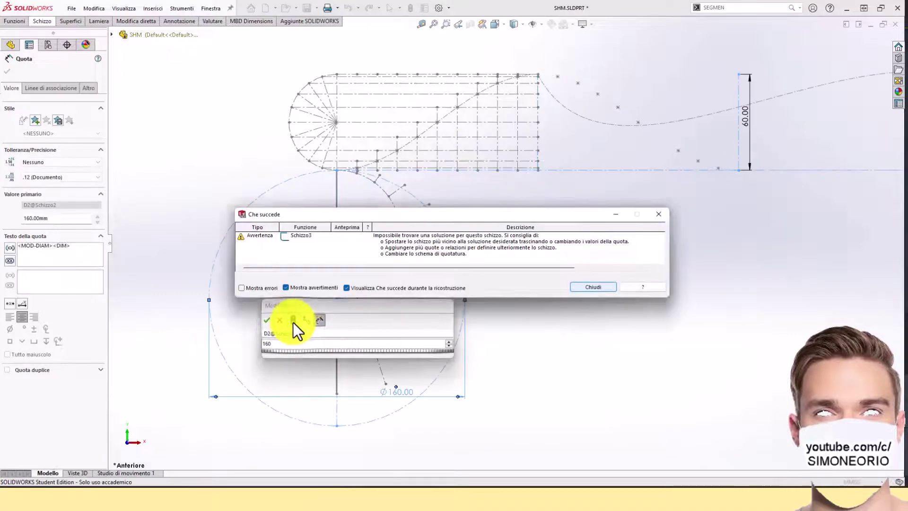
pyautogui.click(597, 287)
pyautogui.scroll(2, 591, 306)
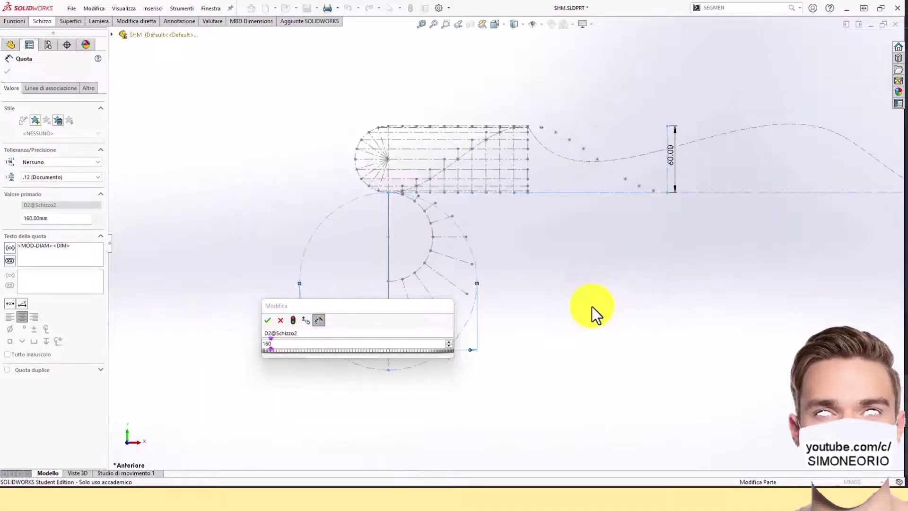
pyautogui.click(268, 320)
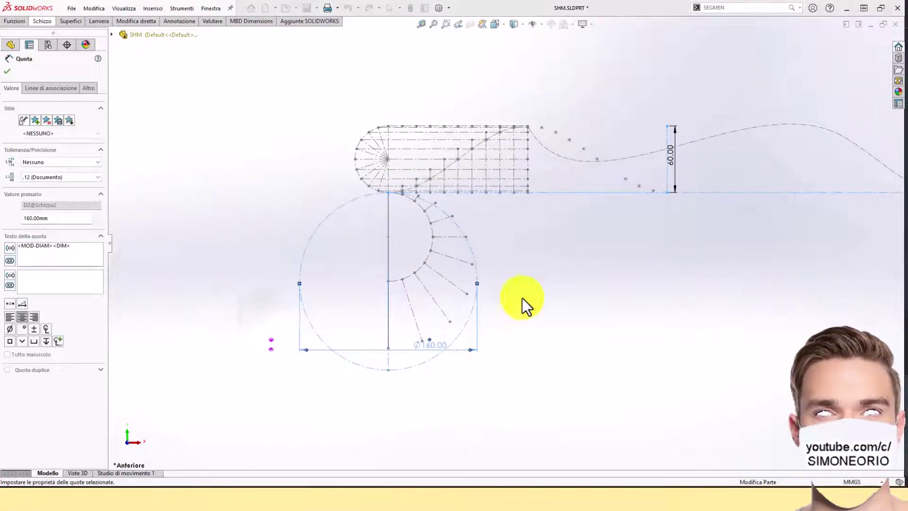
# Step: Open Schizzo3 for editing and delete the unresolved construction spline that extends beyond the end of the harmonic-motion diagram
pyautogui.click(539, 277)
pyautogui.scroll(1, 544, 273)
pyautogui.scroll(-1, 577, 243)
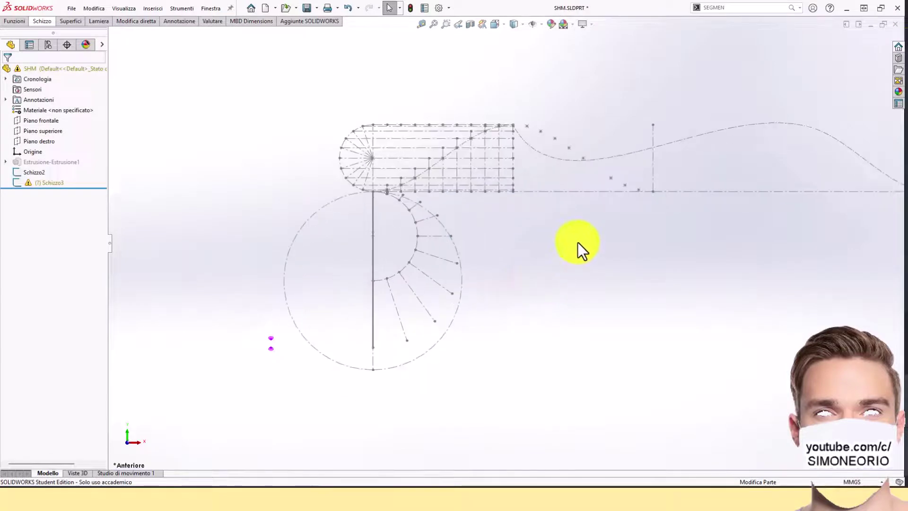
pyautogui.click(48, 183)
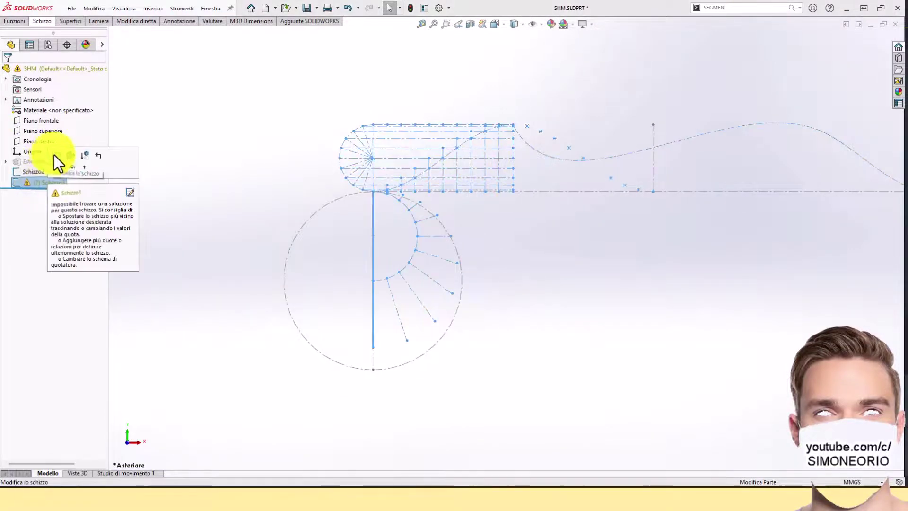
pyautogui.click(55, 156)
pyautogui.scroll(-3, 455, 138)
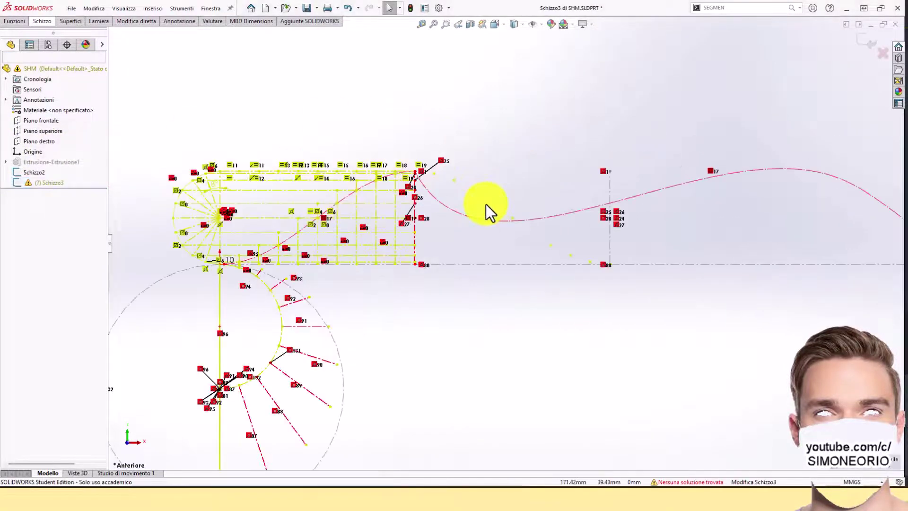
pyautogui.click(488, 221)
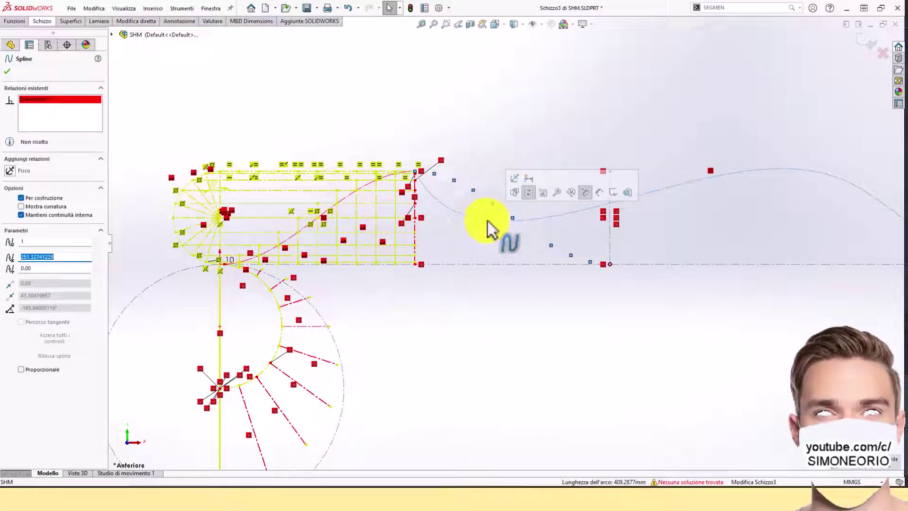
pyautogui.press('Delete')
pyautogui.scroll(3, 474, 251)
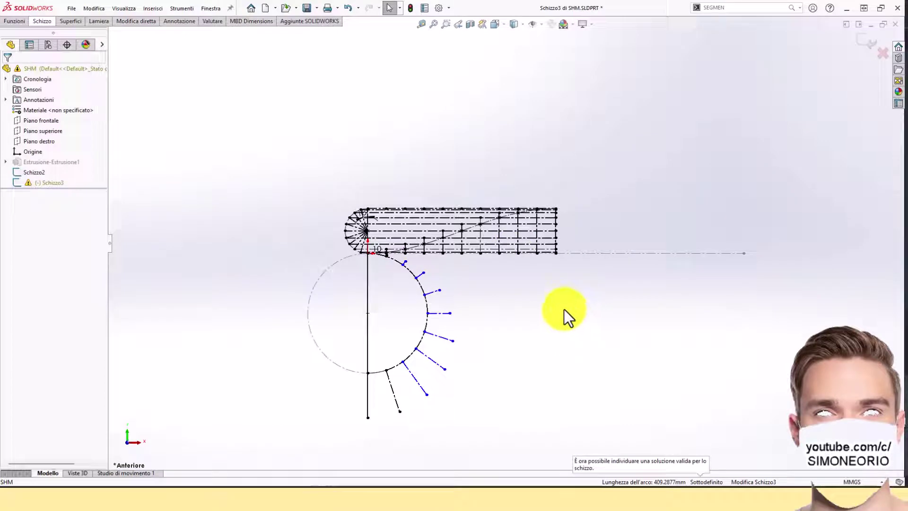
# Step: Try to move the base-circle end of the horizontal radial segment, and finish editing Schizzo3
pyautogui.scroll(-3, 466, 299)
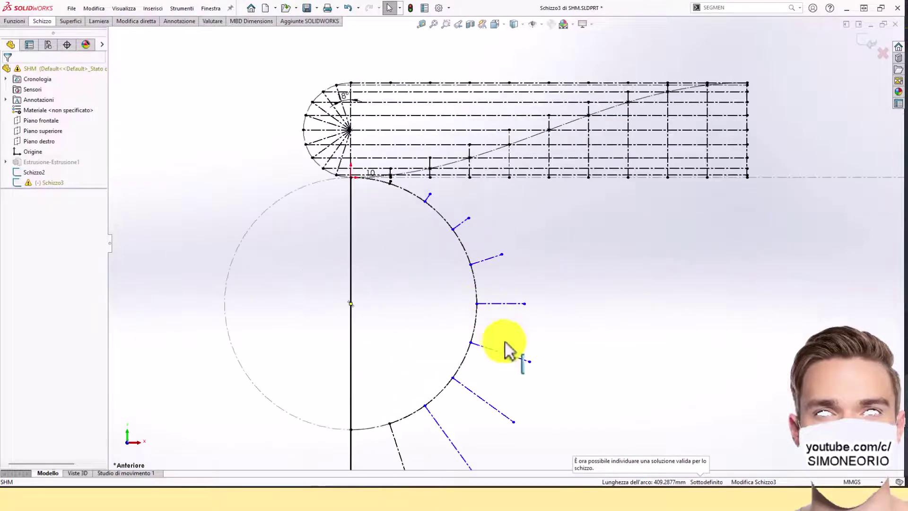
pyautogui.moveTo(477, 303); pyautogui.dragTo(532, 333)
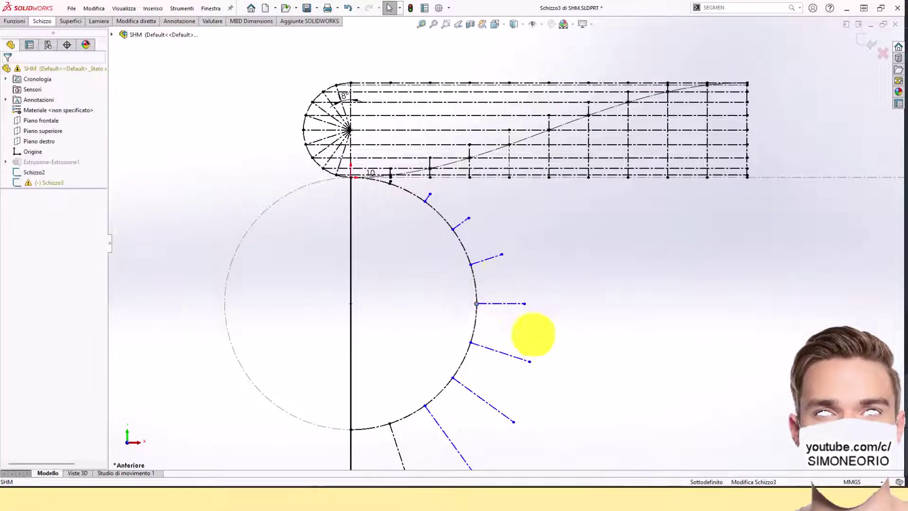
pyautogui.scroll(3, 596, 307)
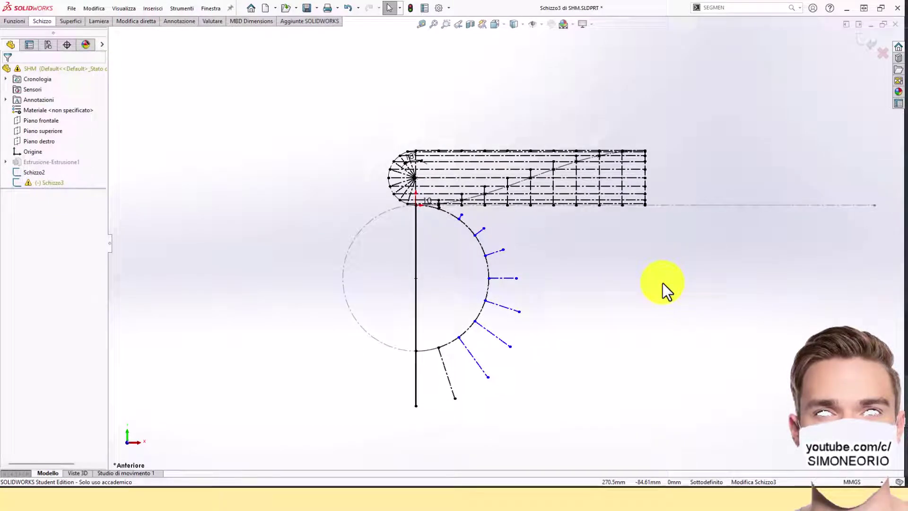
pyautogui.scroll(-1, 582, 268)
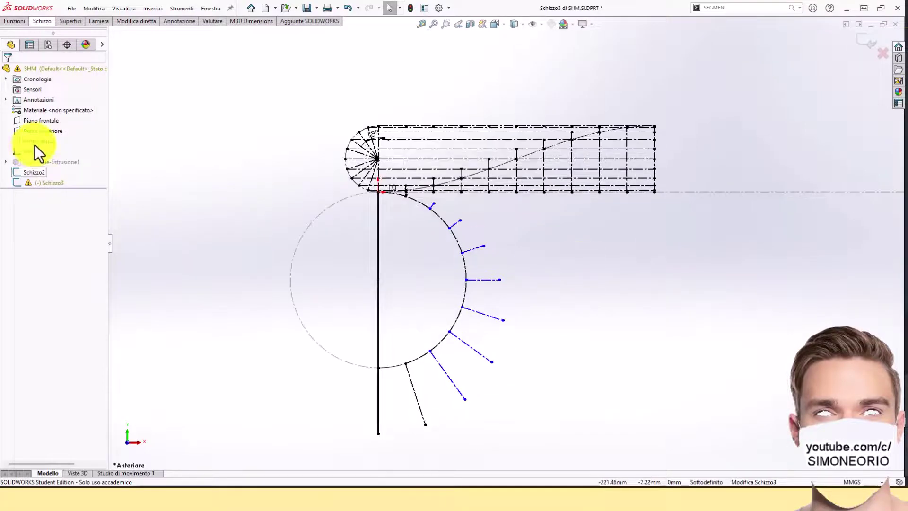
pyautogui.scroll(-3, 402, 195)
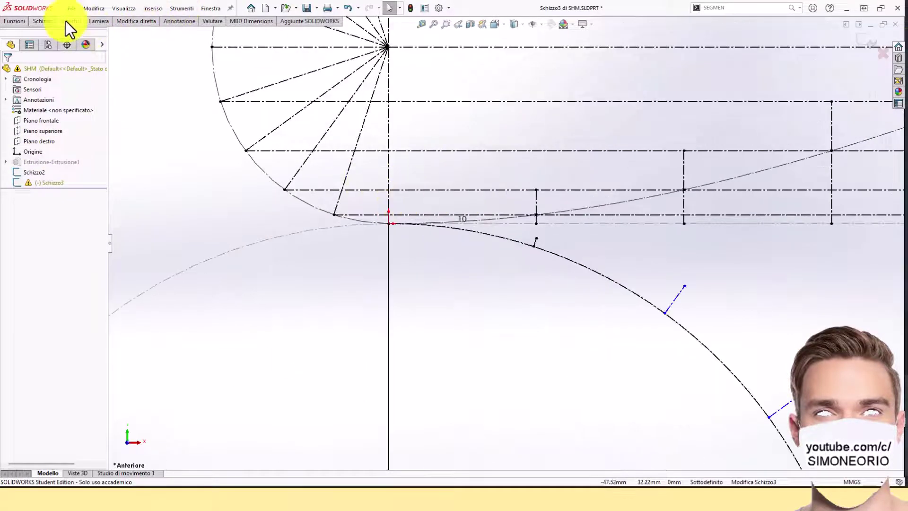
pyautogui.scroll(2, 751, 111)
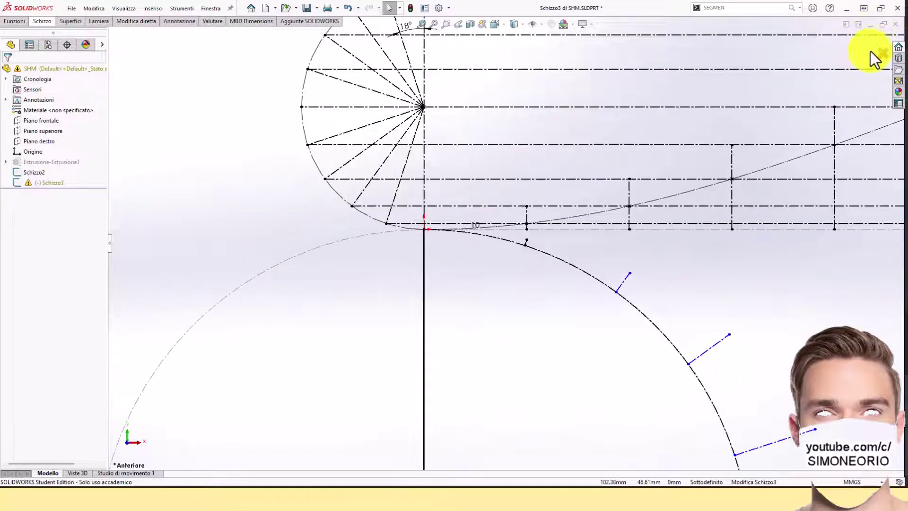
pyautogui.click(869, 47)
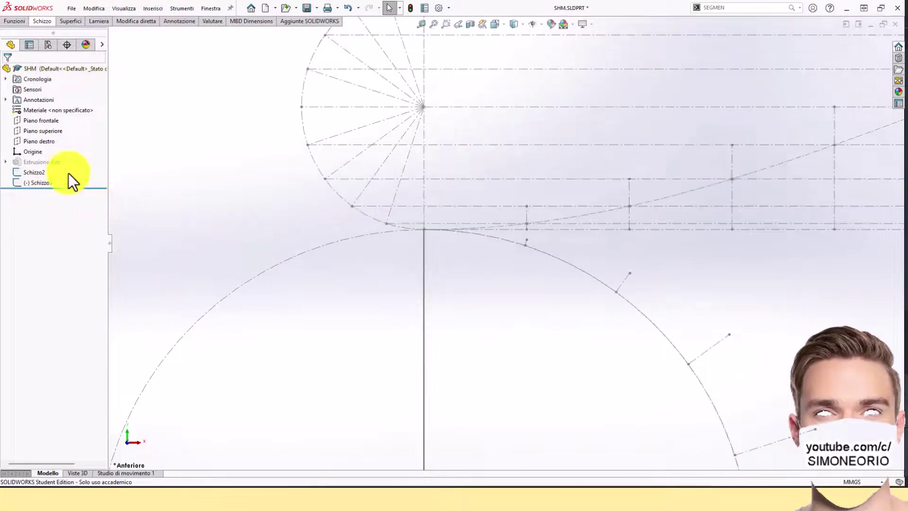
pyautogui.scroll(3, 337, 242)
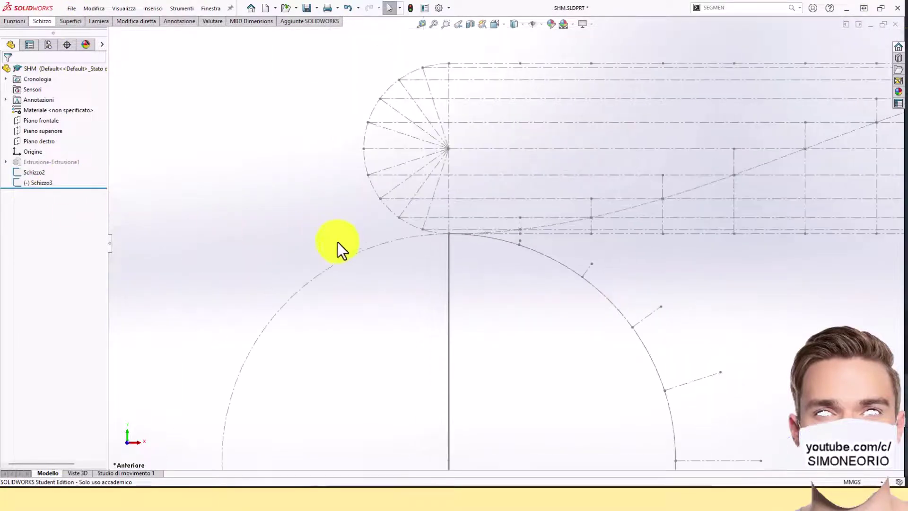
pyautogui.click(38, 183)
pyautogui.click(45, 156)
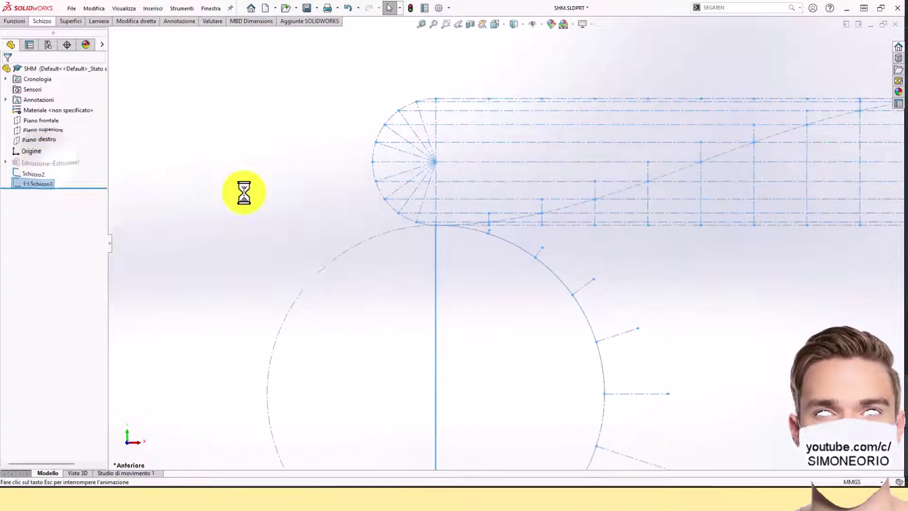
pyautogui.scroll(-5, 344, 163)
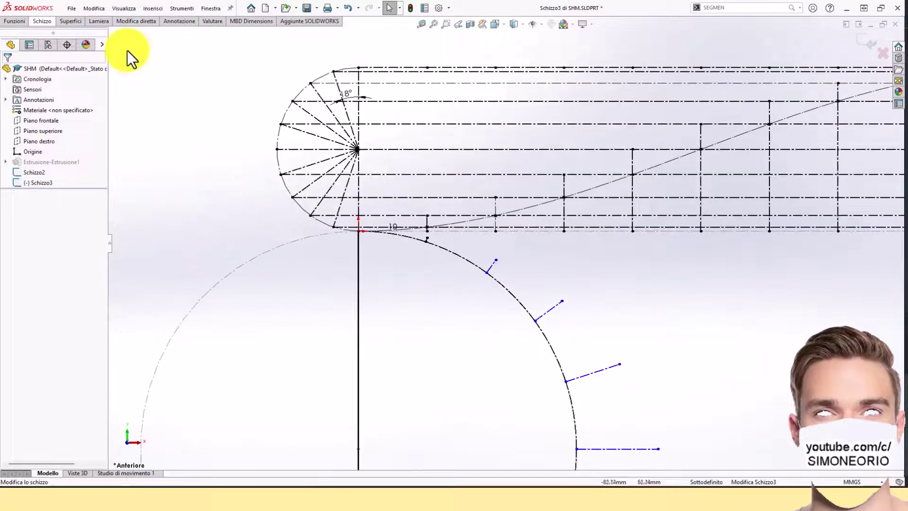
pyautogui.click(859, 47)
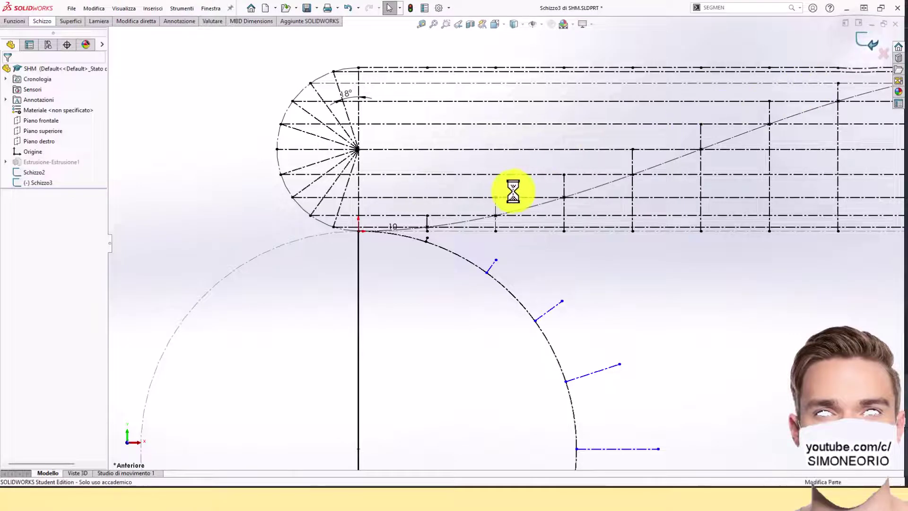
# Step: Save the part
pyautogui.click(69, 9)
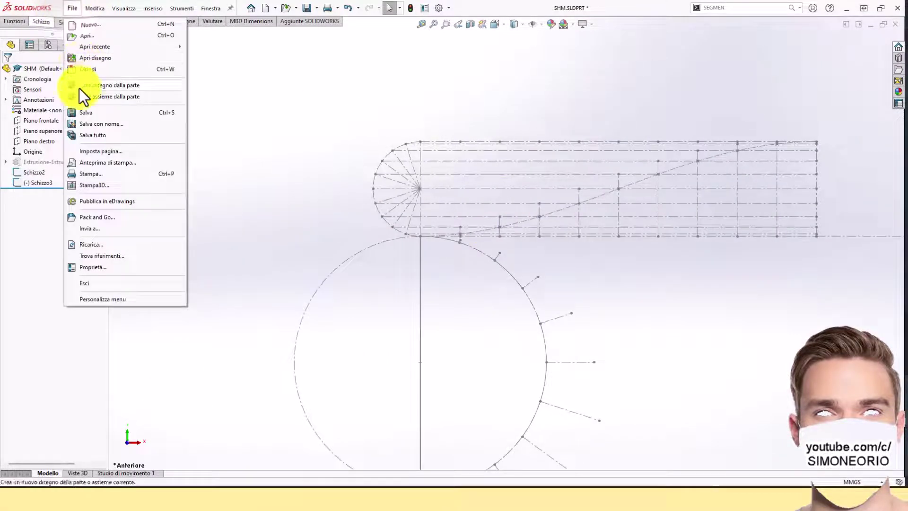
pyautogui.click(71, 116)
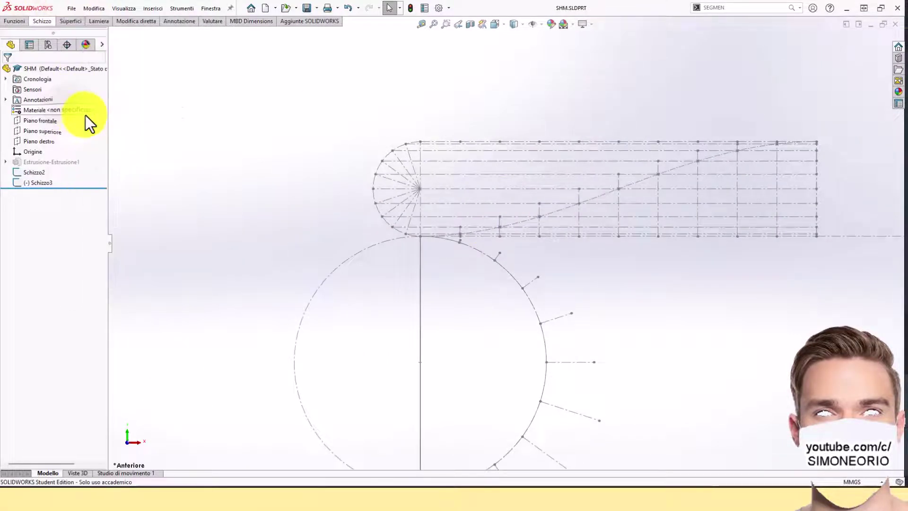
# Step: Reopen Schizzo3 and start a spline from the origin through the outer ends of the first three radial segments
pyautogui.click(40, 183)
pyautogui.click(61, 152)
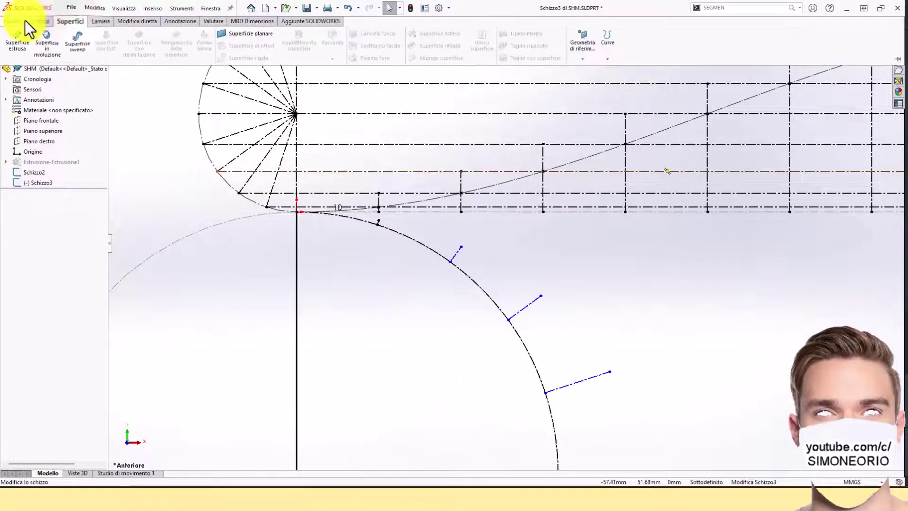
pyautogui.moveTo(44, 22)
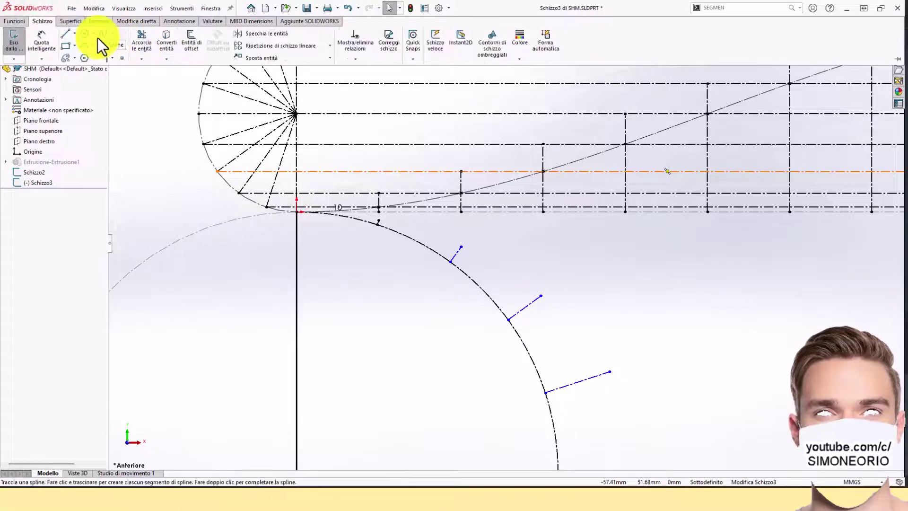
pyautogui.click(113, 34)
pyautogui.click(109, 46)
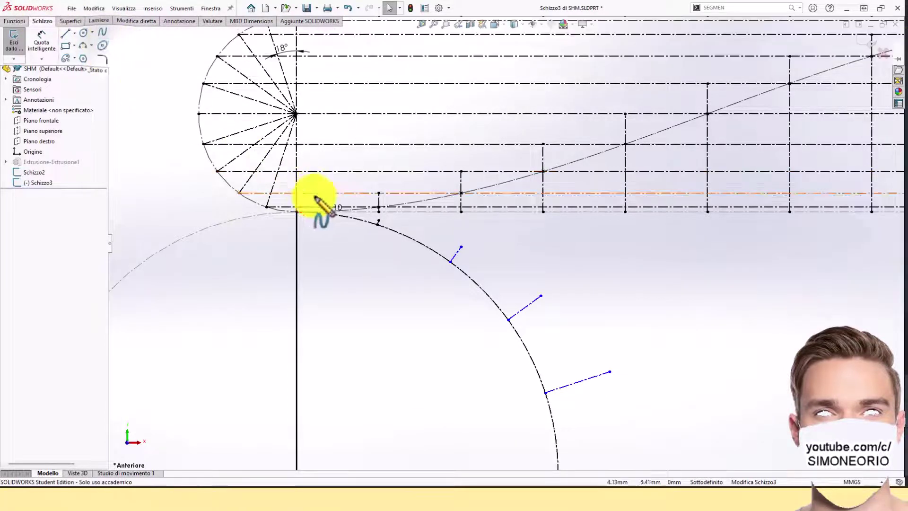
pyautogui.scroll(-3, 314, 197)
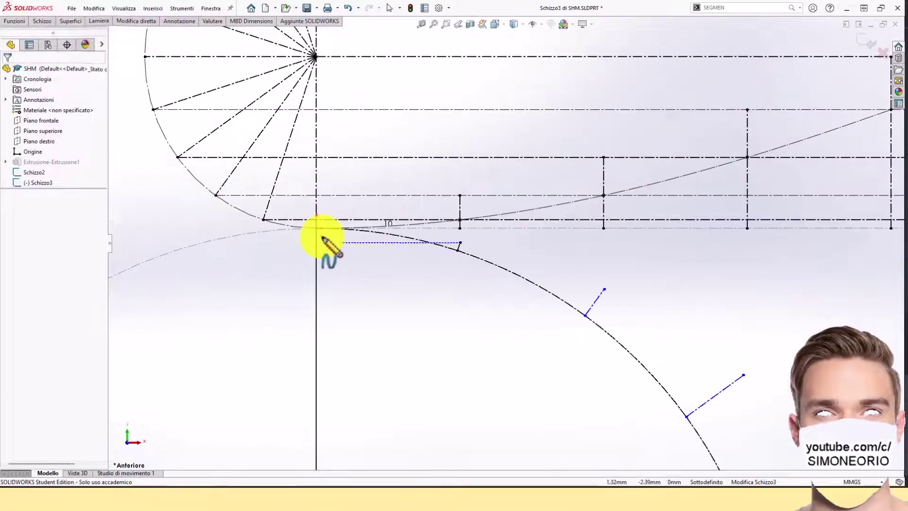
pyautogui.click(461, 243)
pyautogui.click(604, 291)
pyautogui.click(603, 289)
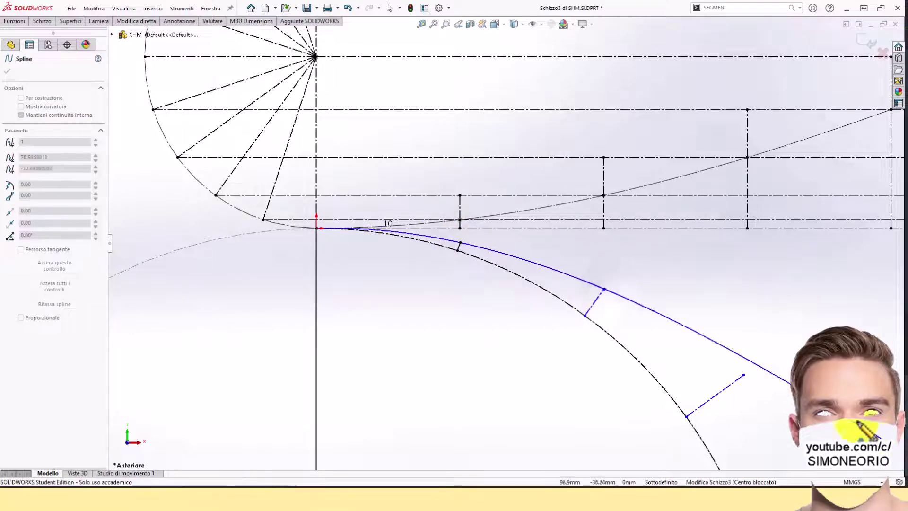
pyautogui.click(744, 375)
pyautogui.scroll(1, 756, 378)
pyautogui.scroll(5, 778, 376)
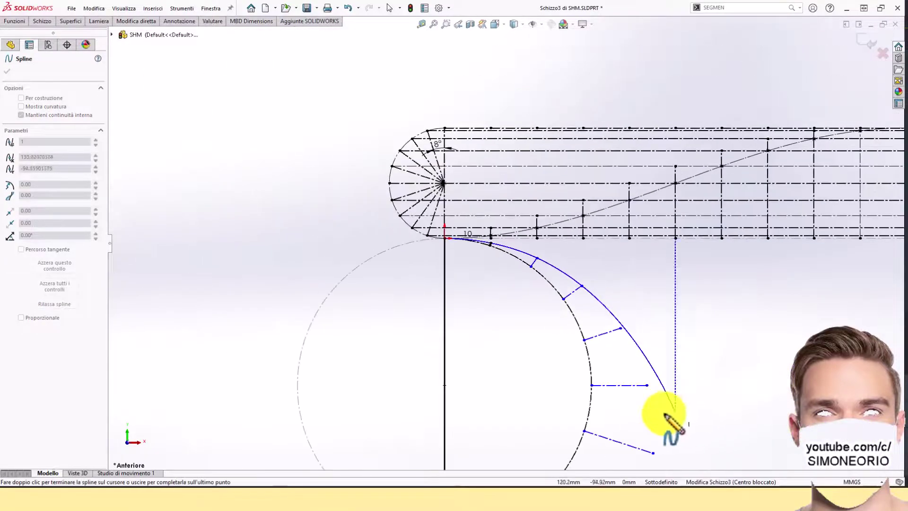
# Step: Continue the spline through the outer ends of the remaining radial segments and end it at the vertical line's lower endpoint
pyautogui.click(620, 327)
pyautogui.click(646, 386)
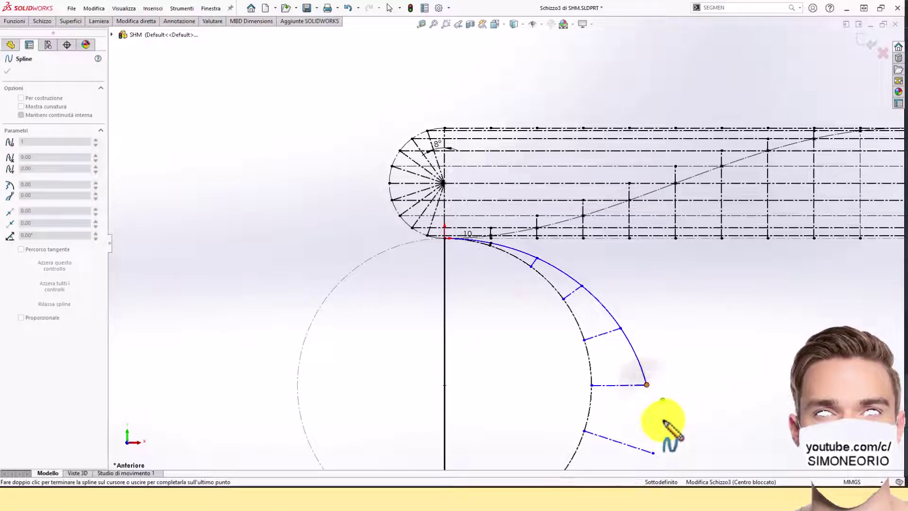
pyautogui.click(653, 449)
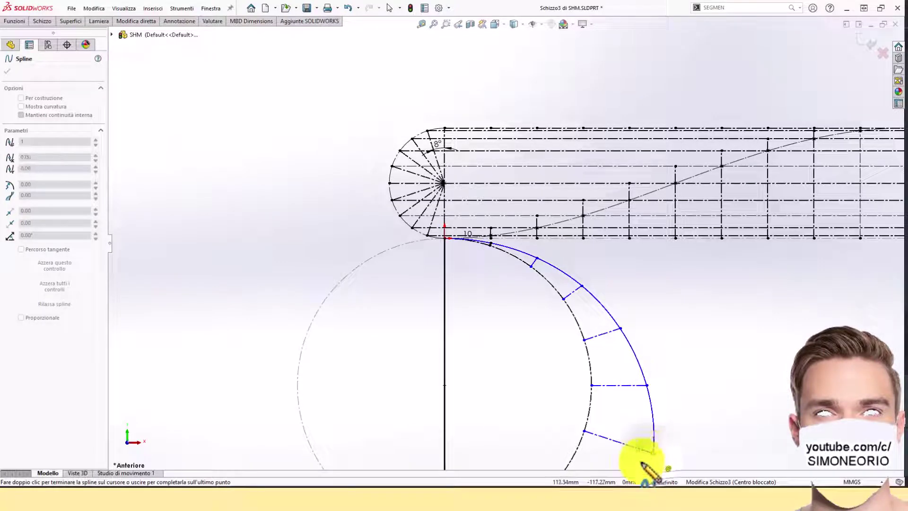
pyautogui.scroll(3, 648, 425)
pyautogui.scroll(-2, 594, 419)
pyautogui.click(558, 382)
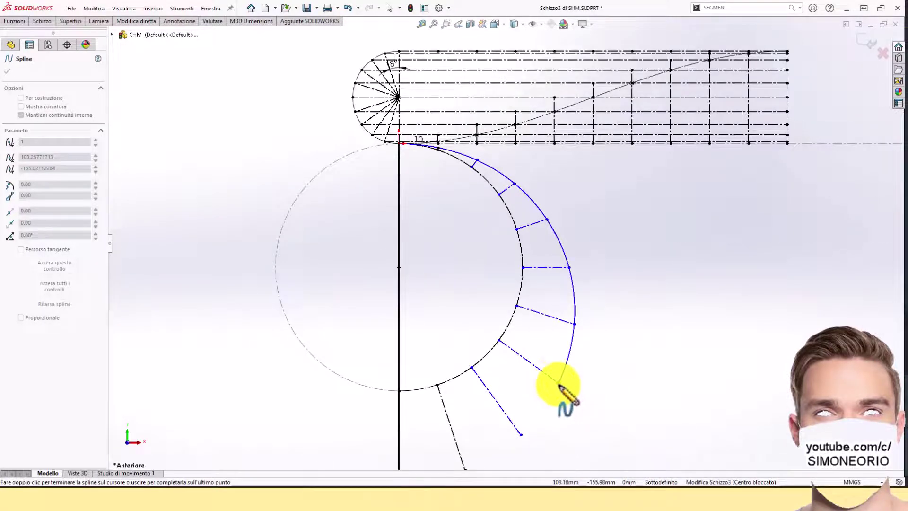
pyautogui.click(520, 434)
pyautogui.scroll(2, 513, 437)
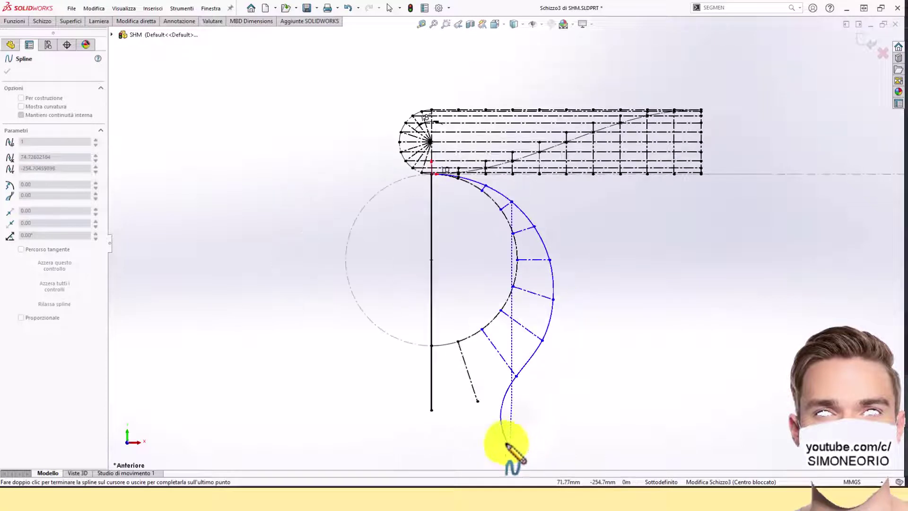
pyautogui.click(478, 402)
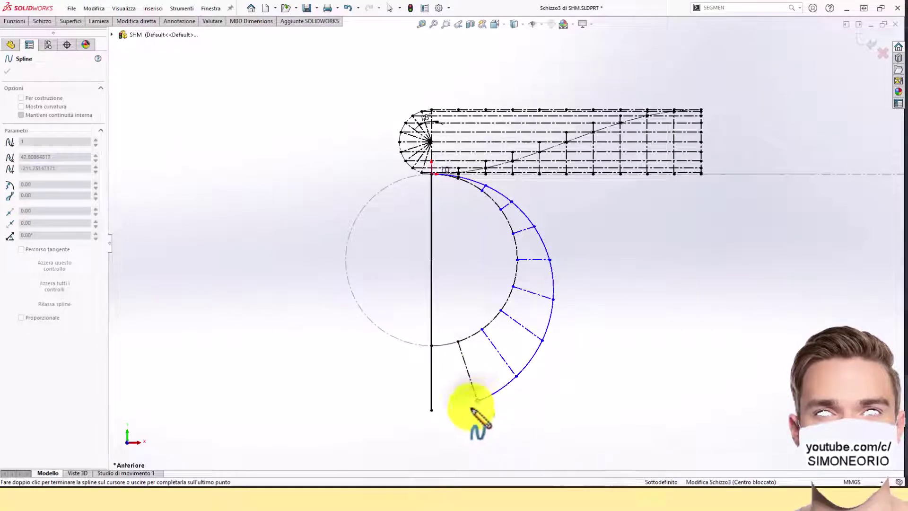
pyautogui.click(431, 410)
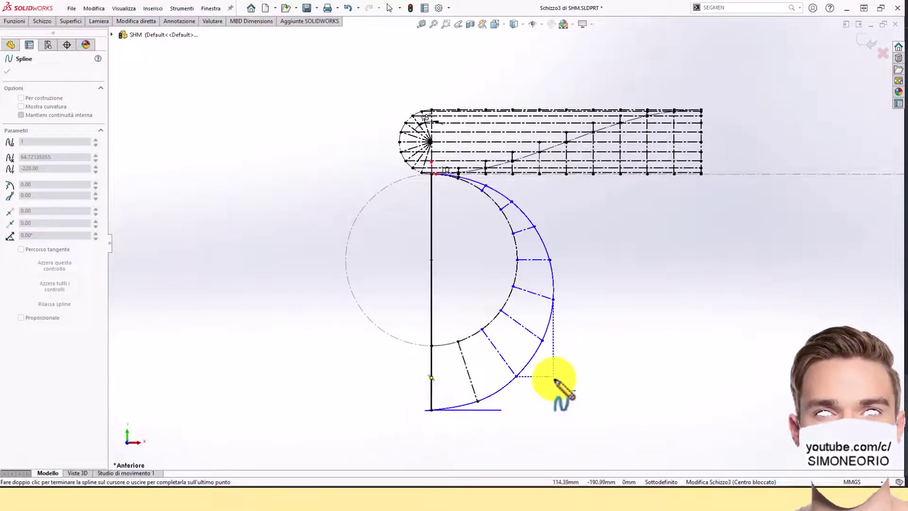
pyautogui.press('Escape')
pyautogui.scroll(-1, 525, 383)
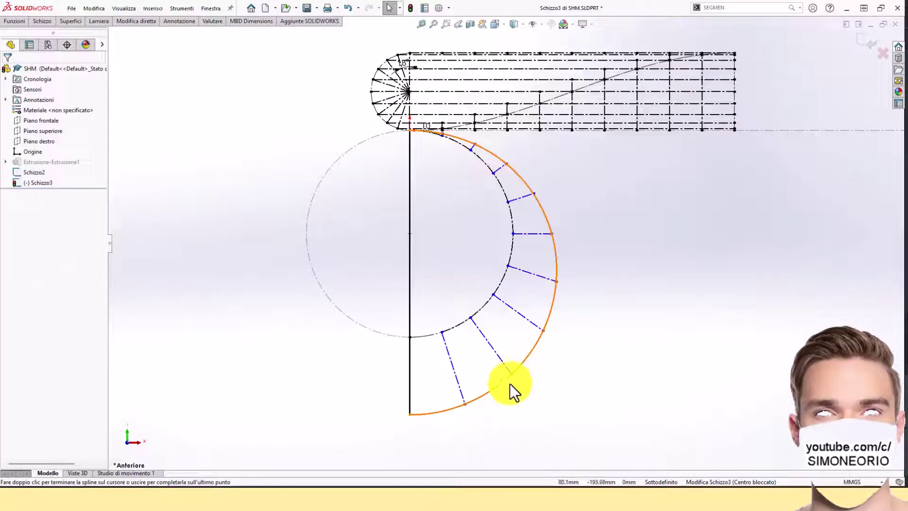
pyautogui.press('Escape')
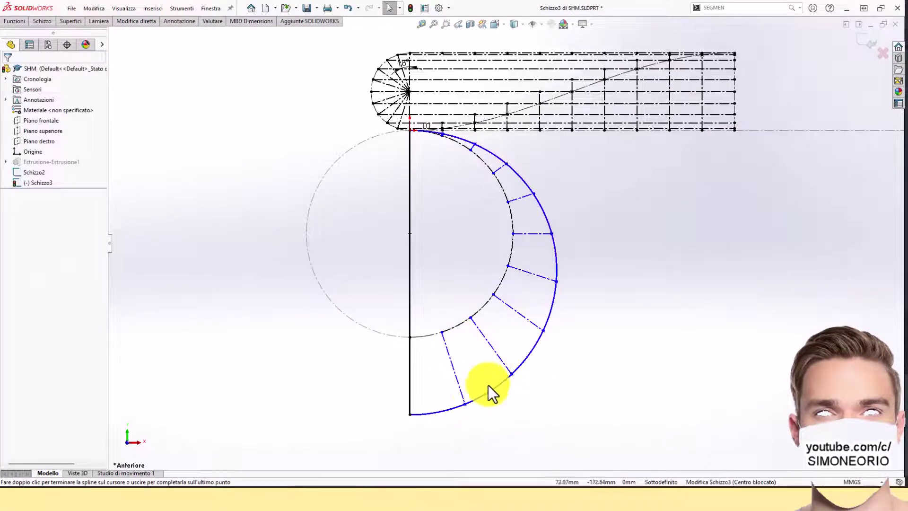
pyautogui.scroll(1, 535, 302)
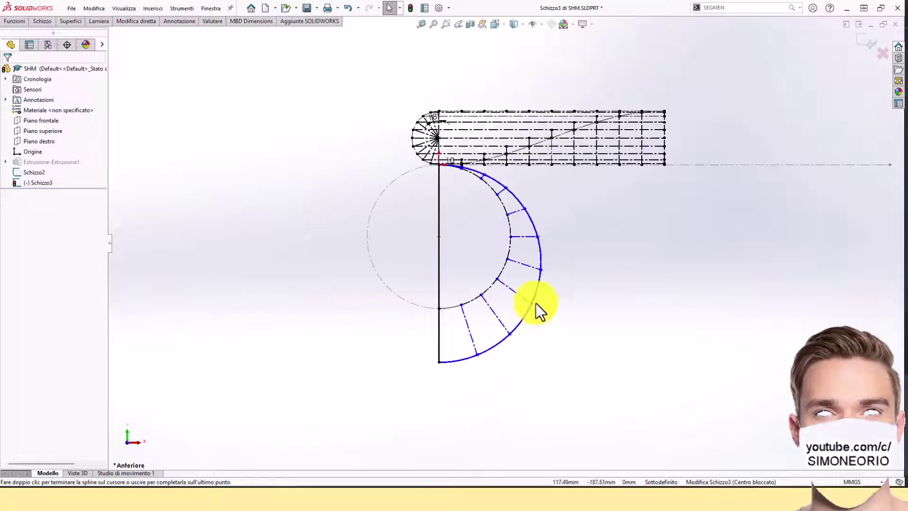
# Step: Extrude the closed half-cam profile of Schizzo3 by 10 mm using the mid-plane end condition (Piano intermedio)
pyautogui.click(19, 22)
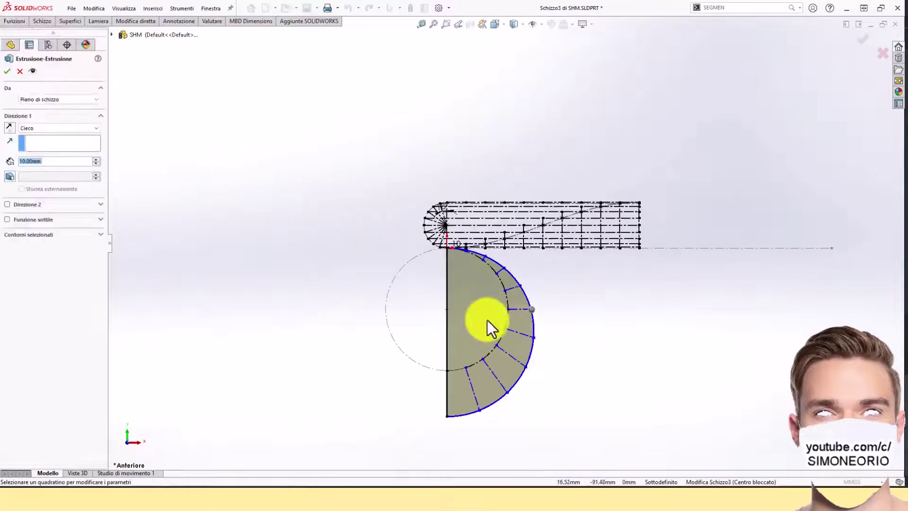
pyautogui.click(483, 317)
pyautogui.click(41, 130)
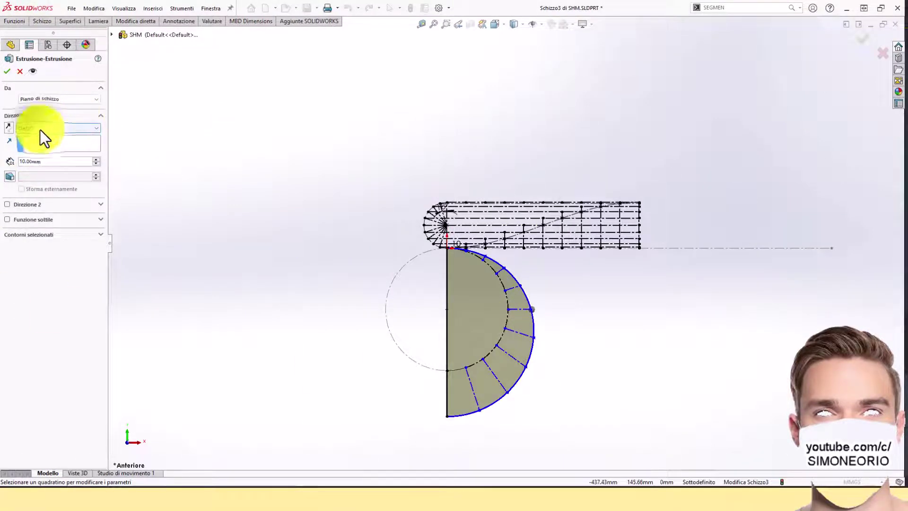
pyautogui.click(41, 130)
pyautogui.click(47, 175)
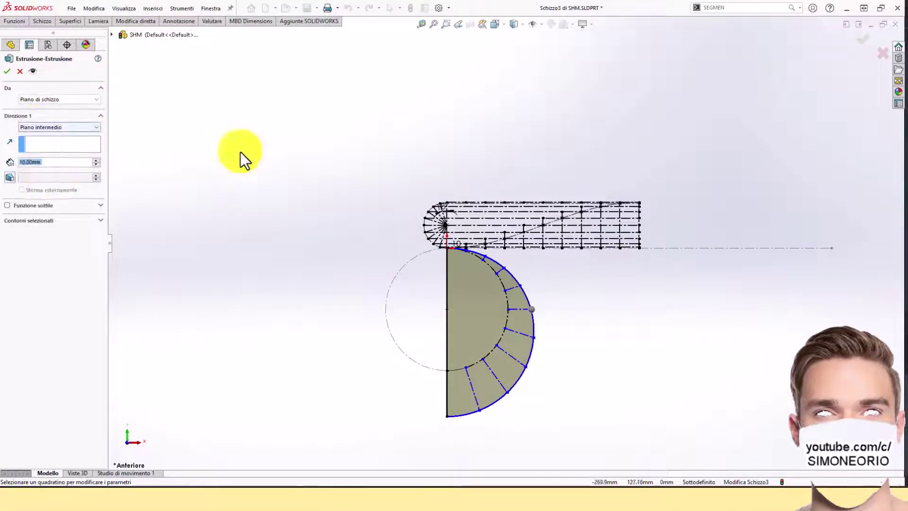
pyautogui.moveTo(241, 152); pyautogui.dragTo(206, 202, button='middle')
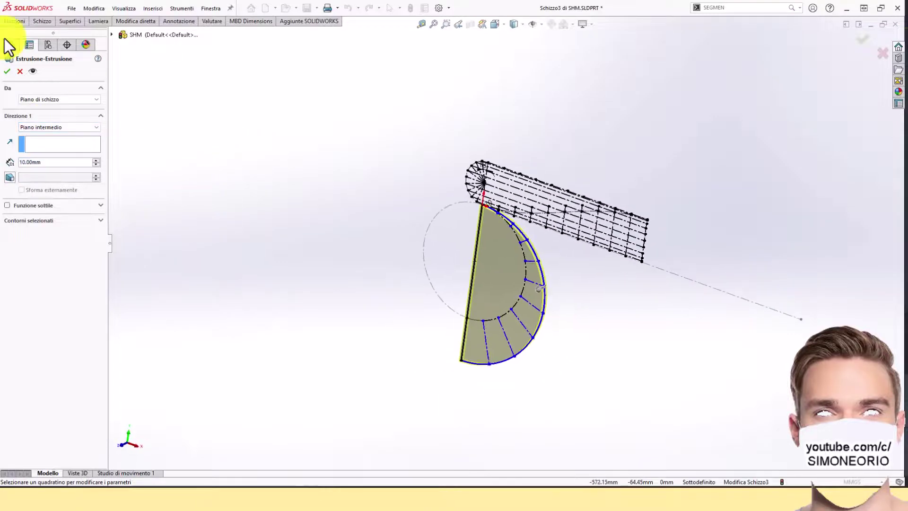
pyautogui.click(9, 70)
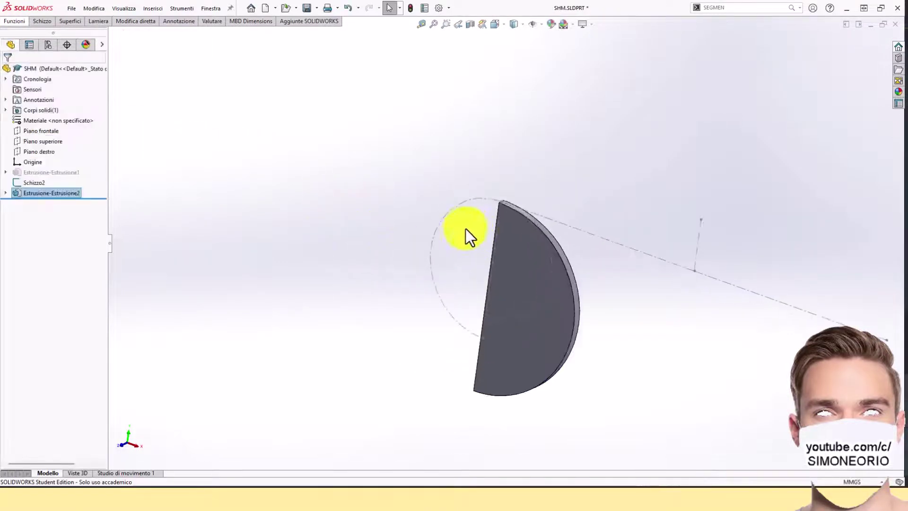
# Step: Mirror the half-cam extrusion about its flat vertical side face to complete the cam
pyautogui.click(490, 171)
pyautogui.moveTo(316, 171); pyautogui.dragTo(365, 222, button='middle')
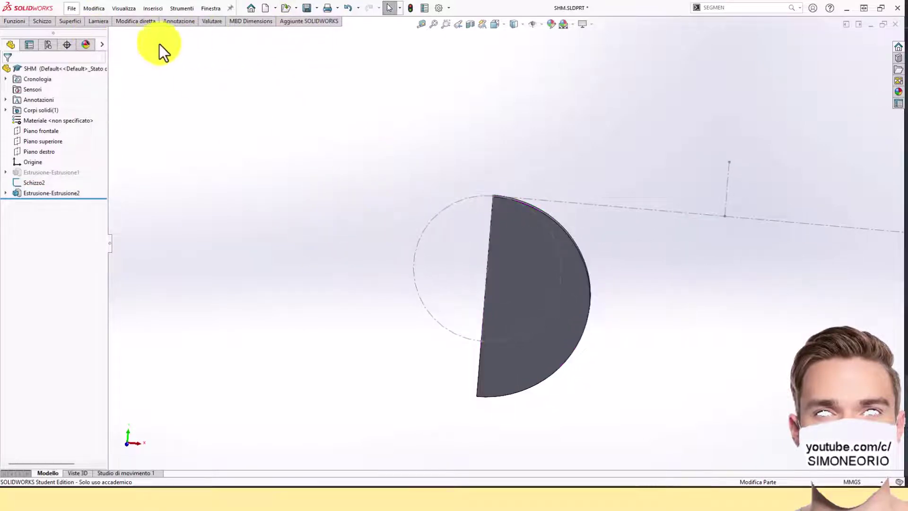
pyautogui.click(19, 24)
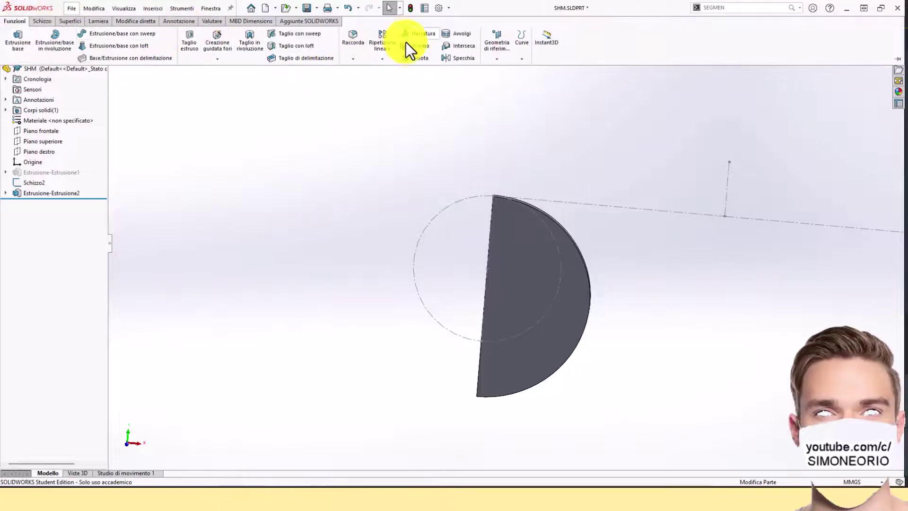
pyautogui.click(459, 61)
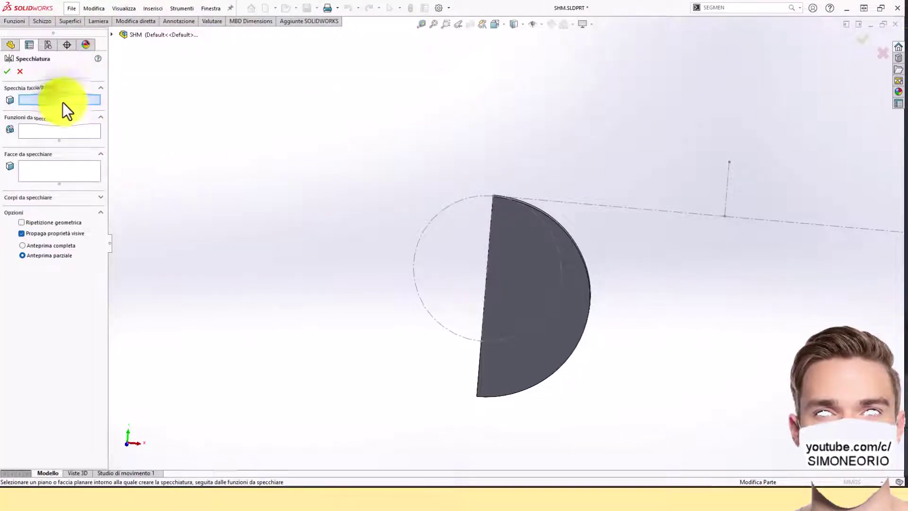
pyautogui.moveTo(156, 170); pyautogui.dragTo(244, 211, button='middle')
pyautogui.scroll(-3, 567, 322)
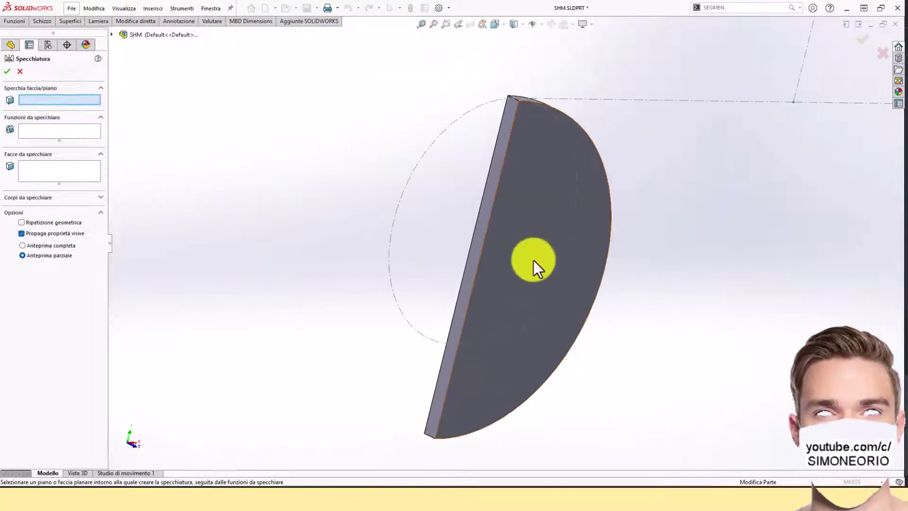
pyautogui.click(480, 220)
pyautogui.click(35, 176)
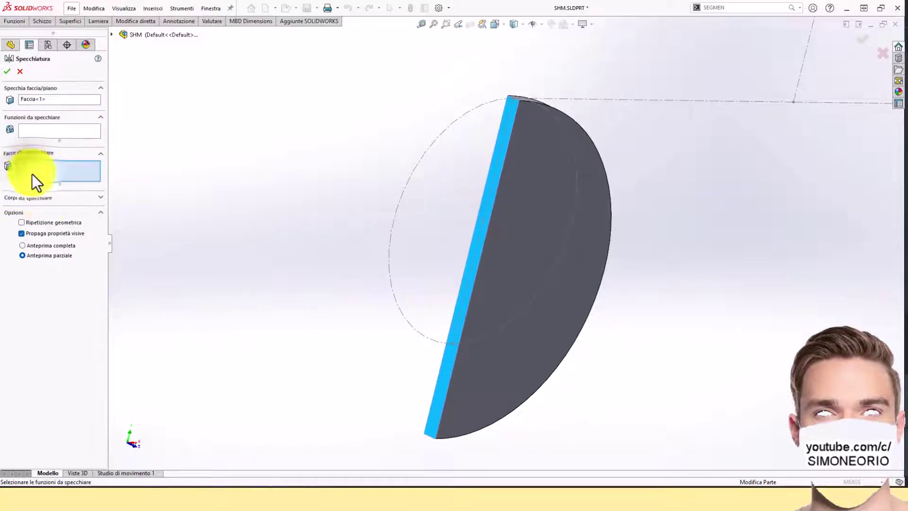
pyautogui.click(91, 134)
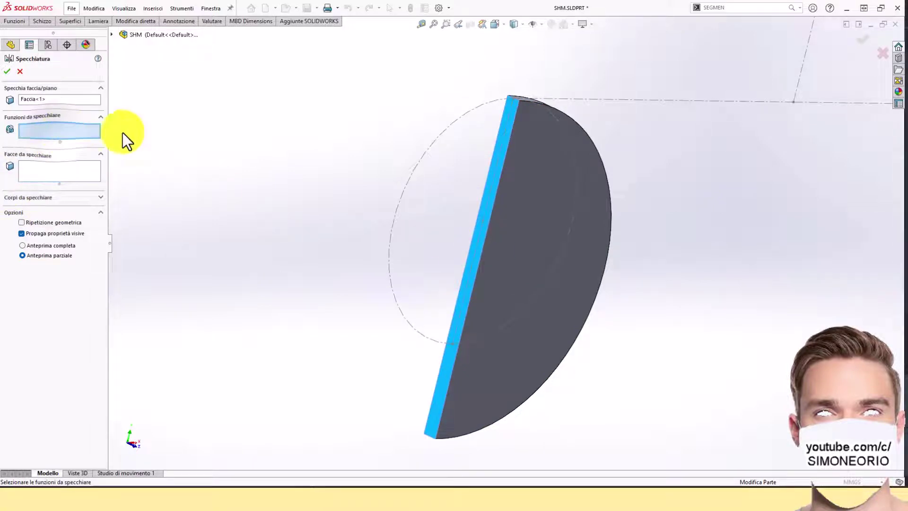
pyautogui.click(526, 206)
pyautogui.click(5, 76)
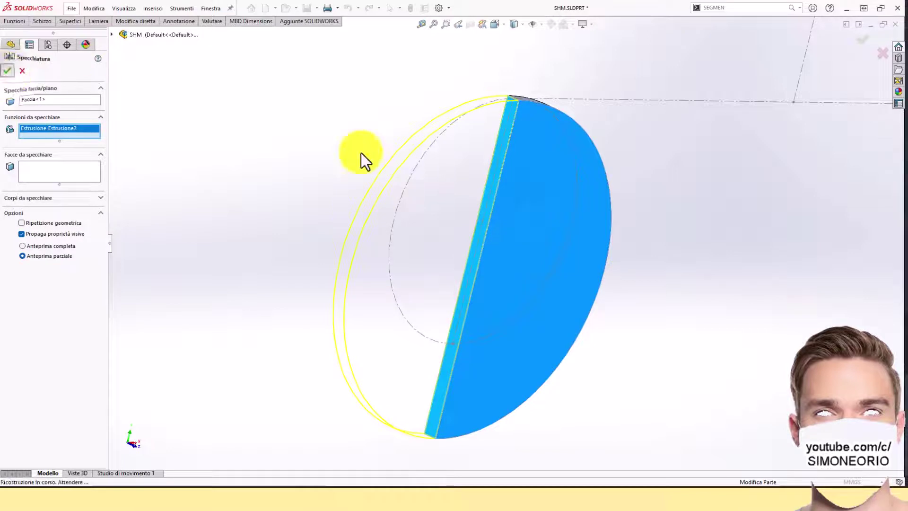
# Step: Set the length of the short vertical construction line in Schizzo2 to 30 mm and rebuild the part
pyautogui.scroll(4, 534, 209)
pyautogui.moveTo(537, 223)
pyautogui.mouseDown(button='middle')
pyautogui.moveTo(524, 236)
pyautogui.moveTo(488, 211)
pyautogui.moveTo(531, 211)
pyautogui.moveTo(515, 263)
pyautogui.moveTo(512, 219)
pyautogui.moveTo(524, 236)
pyautogui.mouseUp(button='middle')
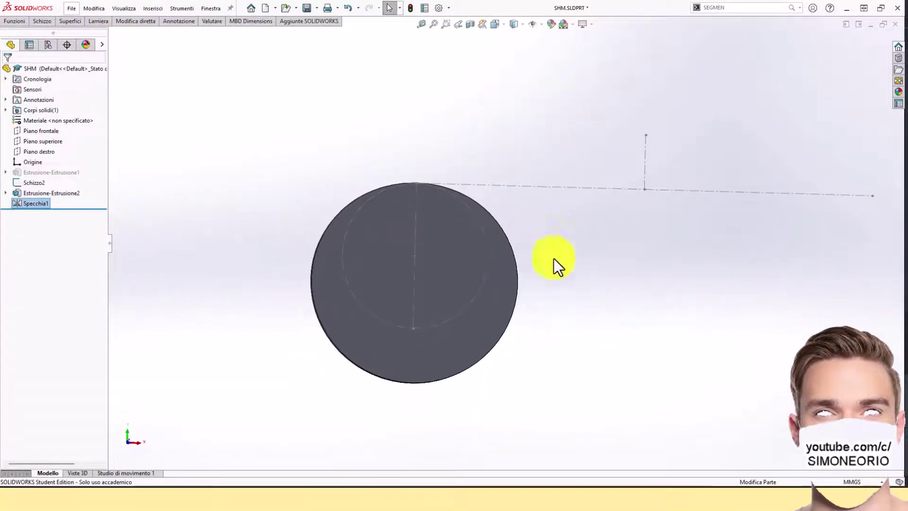
pyautogui.scroll(3, 615, 293)
pyautogui.press('space')
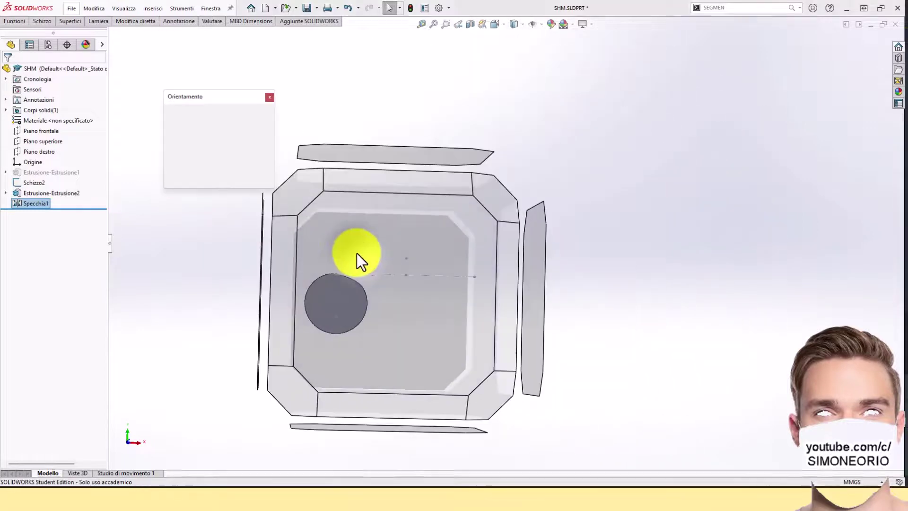
pyautogui.click(357, 253)
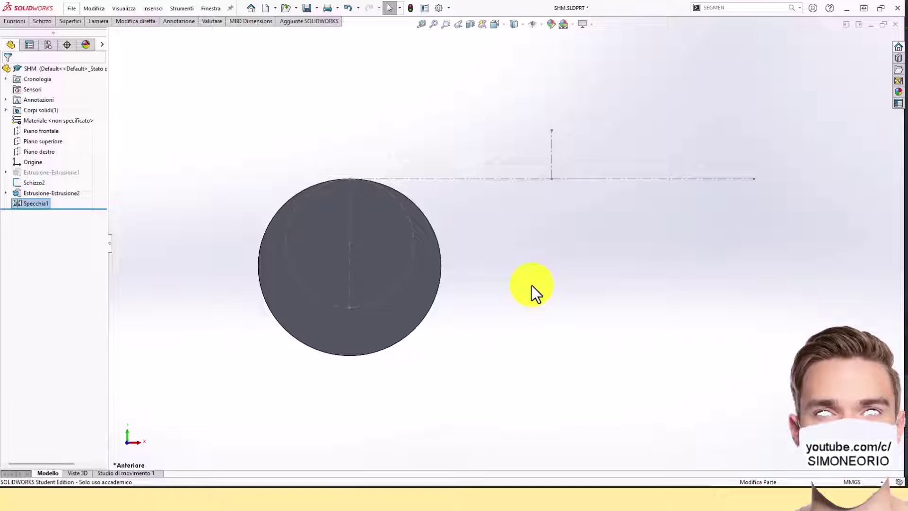
pyautogui.click(36, 183)
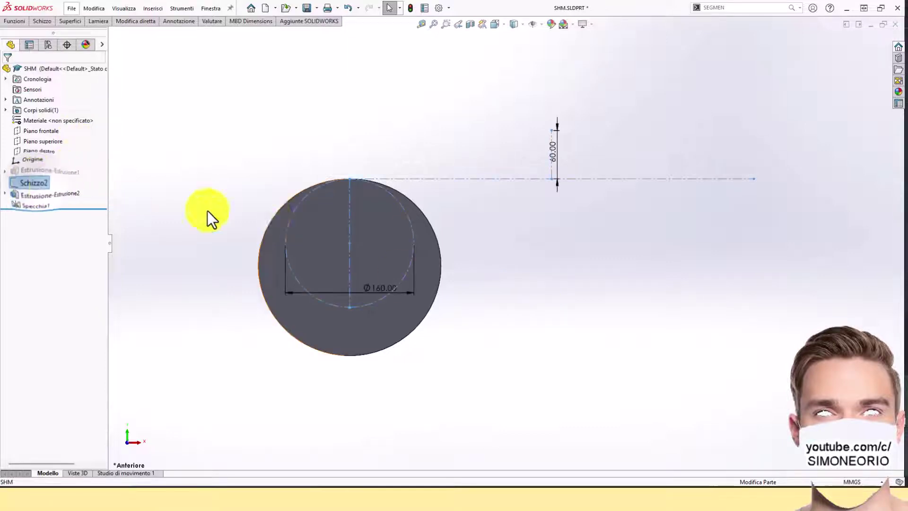
pyautogui.doubleClick(554, 160)
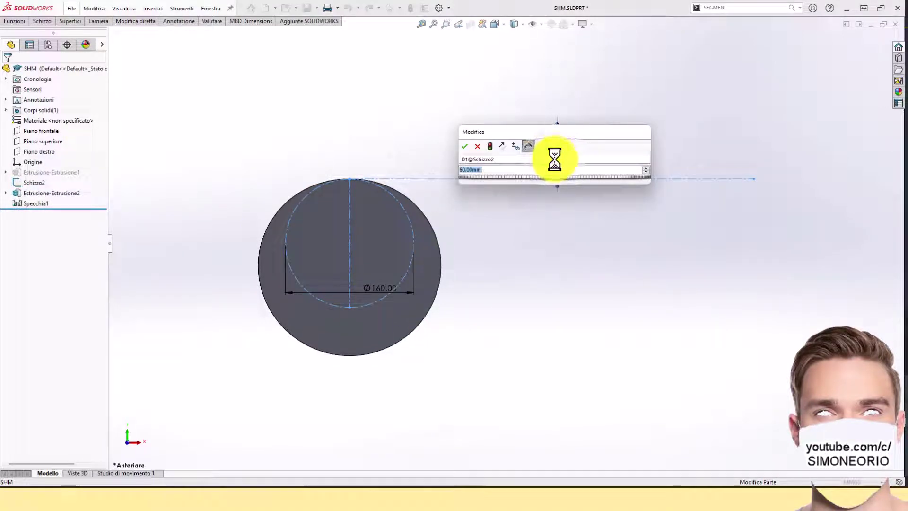
pyautogui.write('30')
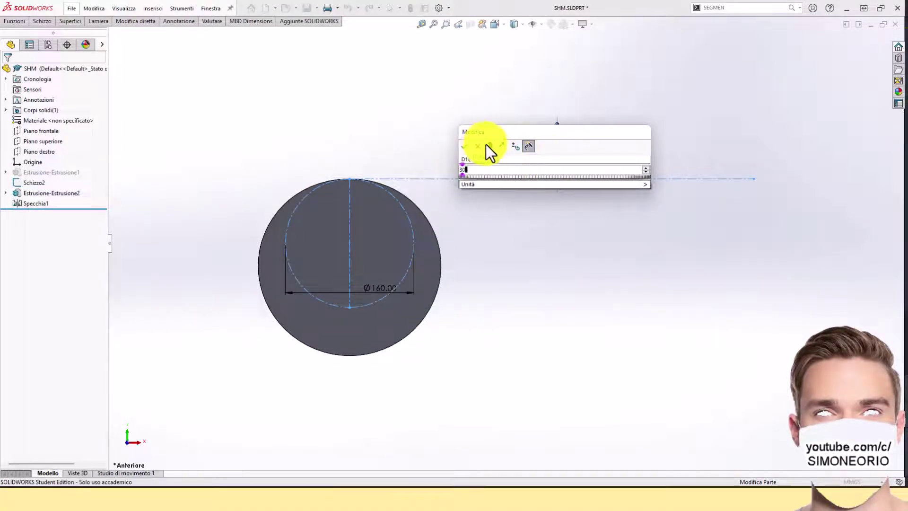
pyautogui.click(488, 147)
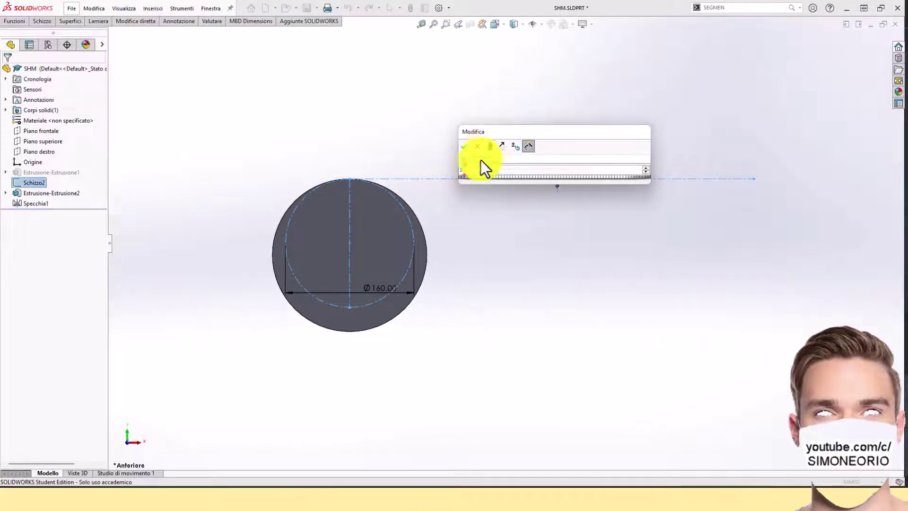
pyautogui.click(466, 148)
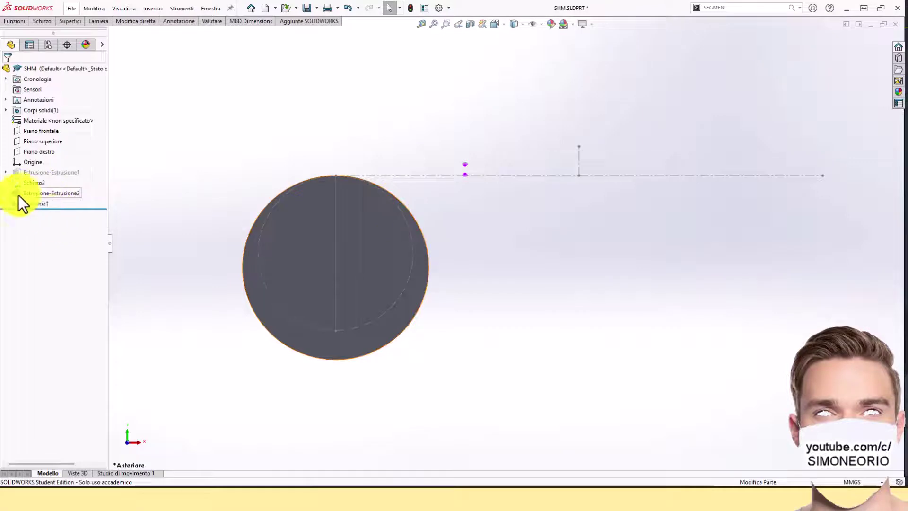
# Step: Set the base circle's diameter in Schizzo2 to 200 mm and rebuild the part
pyautogui.click(6, 193)
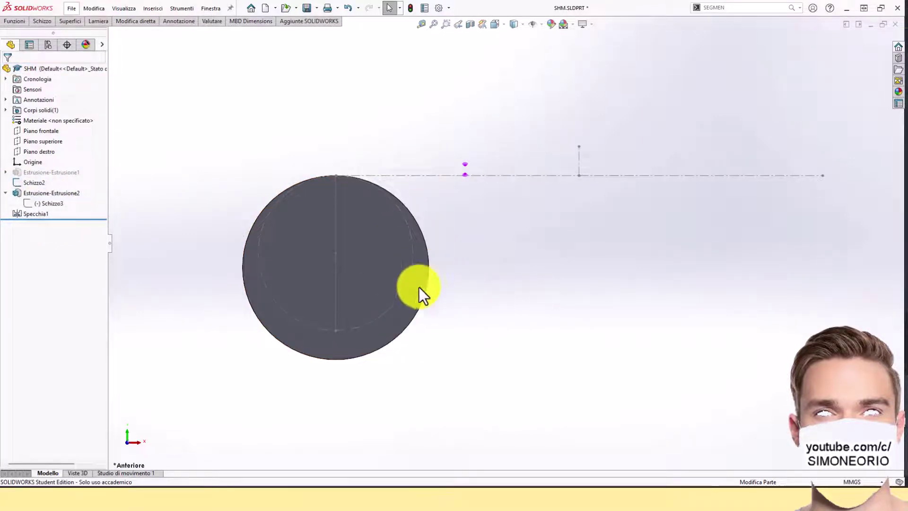
pyautogui.click(6, 193)
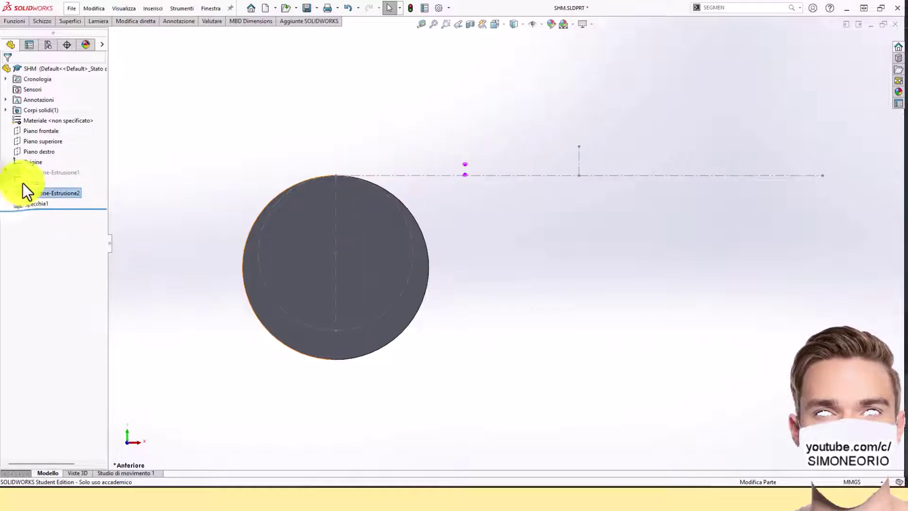
pyautogui.click(27, 181)
pyautogui.doubleClick(381, 308)
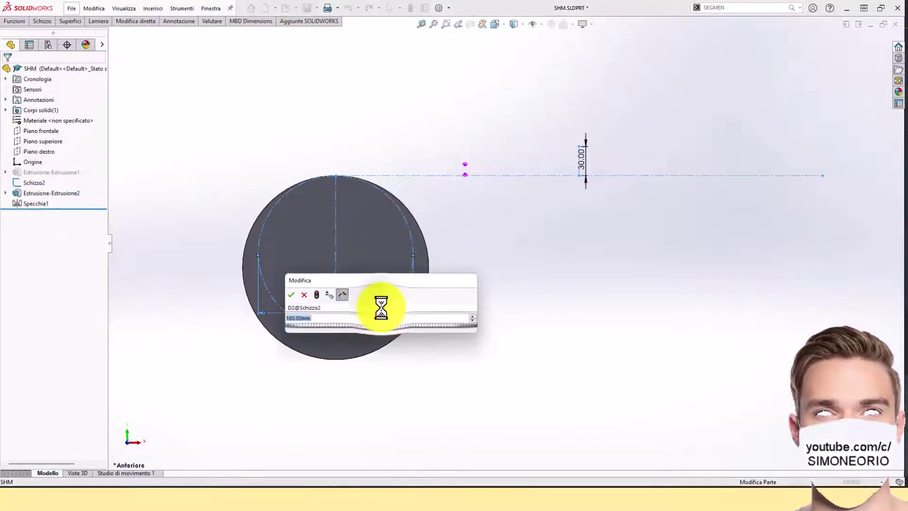
pyautogui.write('200')
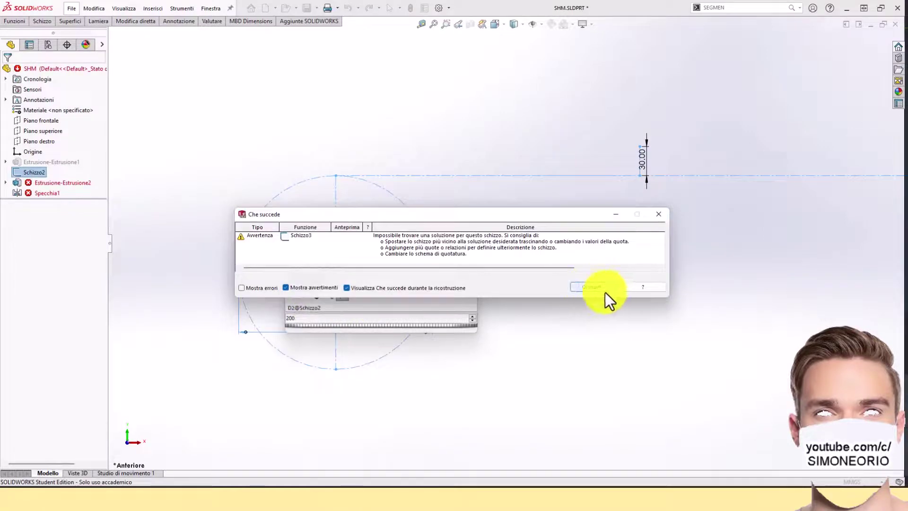
pyautogui.click(604, 289)
pyautogui.click(291, 295)
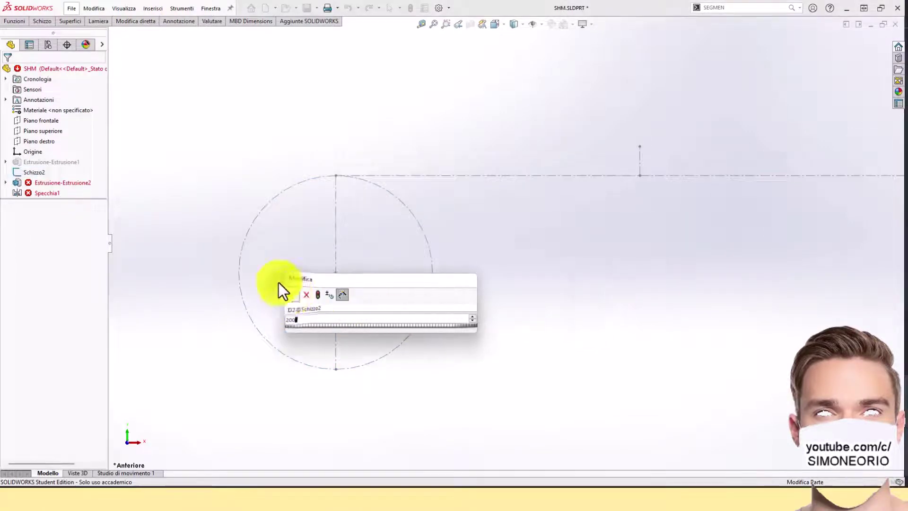
# Step: Open Schizzo3 under the second extrusion, examine its relations around the motion diagram and radial segments, and exit discarding the sketch changes
pyautogui.click(40, 184)
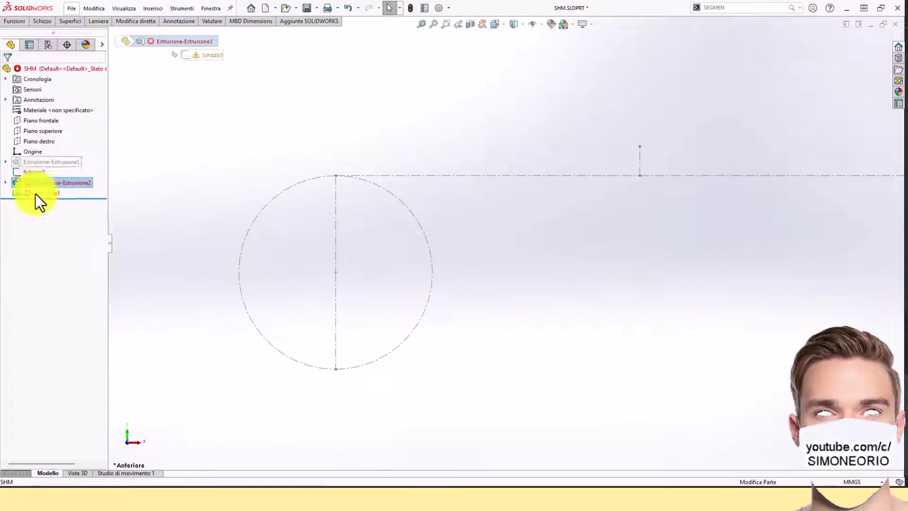
pyautogui.click(5, 182)
pyautogui.click(63, 195)
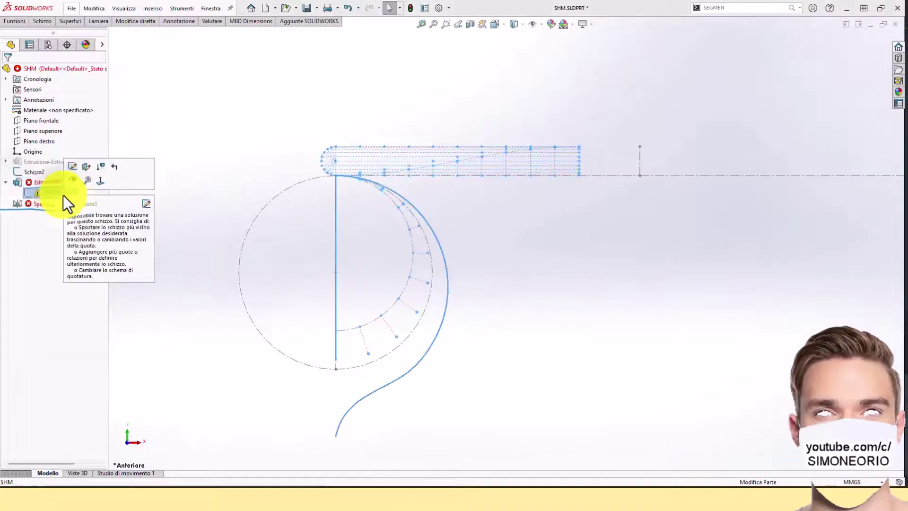
pyautogui.click(84, 165)
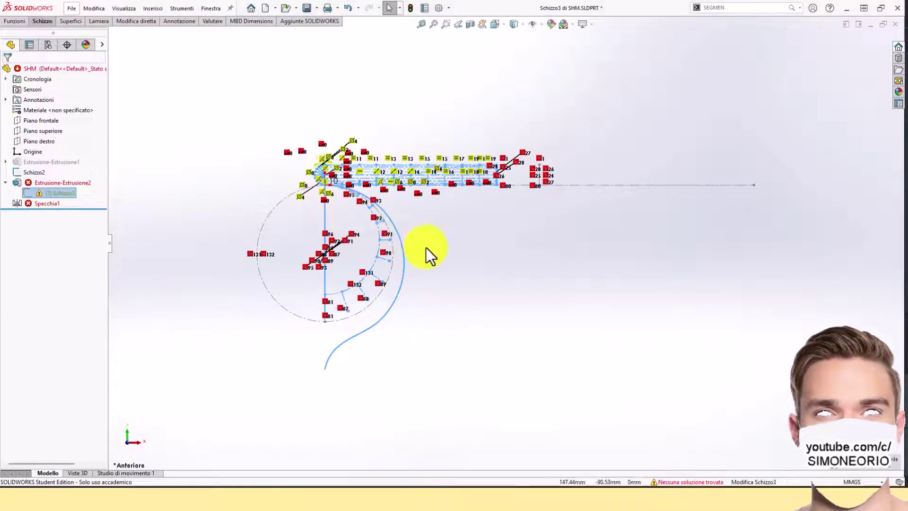
pyautogui.scroll(-5, 516, 191)
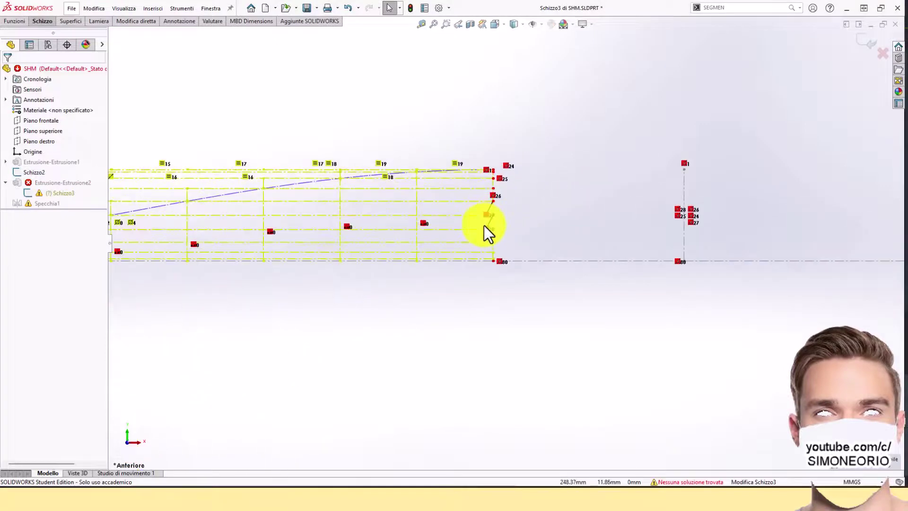
pyautogui.scroll(2, 484, 234)
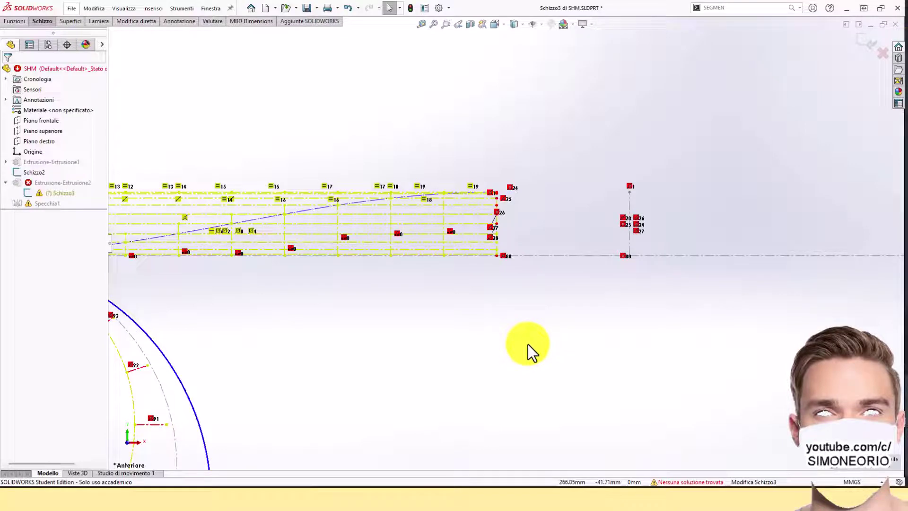
pyautogui.scroll(3, 345, 303)
pyautogui.scroll(-1, 396, 248)
pyautogui.scroll(1, 389, 255)
pyautogui.scroll(-2, 389, 255)
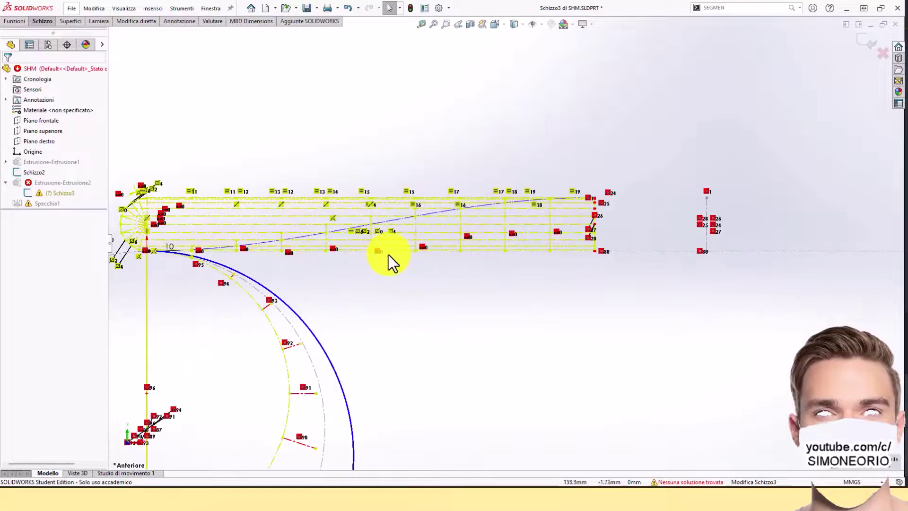
pyautogui.scroll(-3, 647, 215)
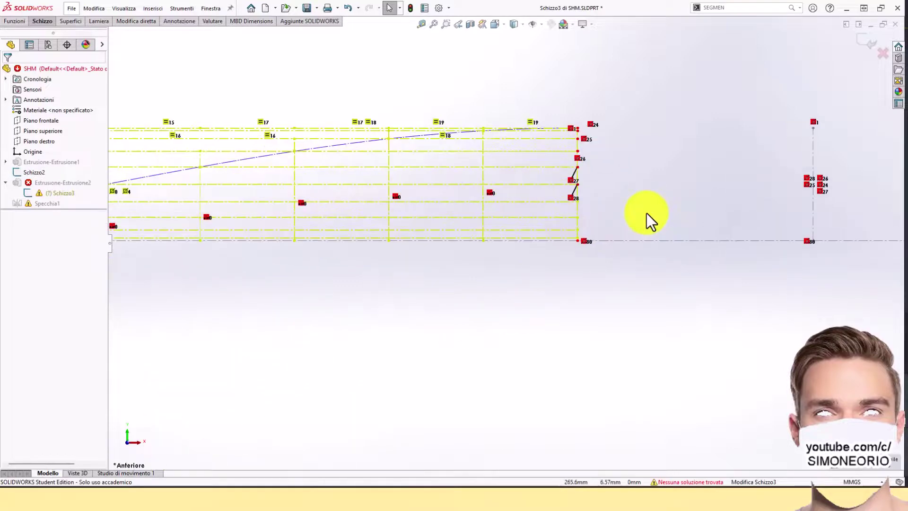
pyautogui.scroll(2, 645, 218)
pyautogui.scroll(2, 610, 255)
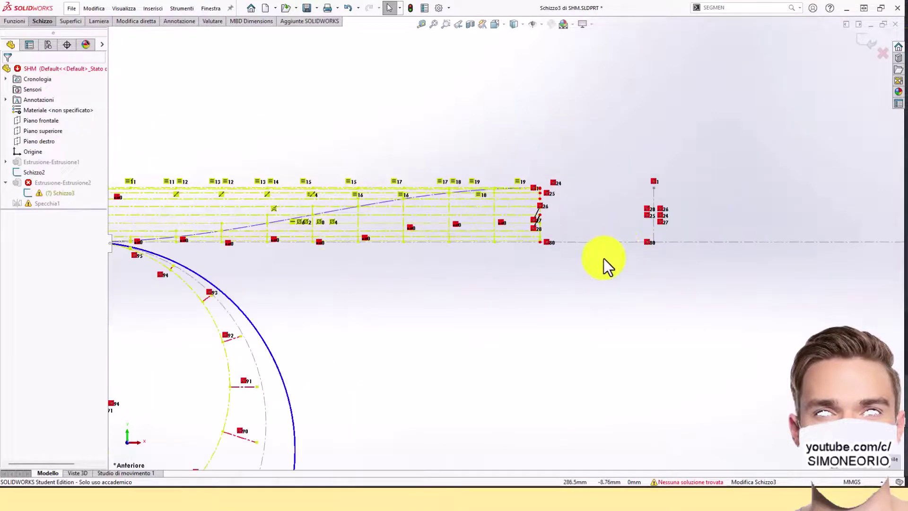
pyautogui.click(882, 54)
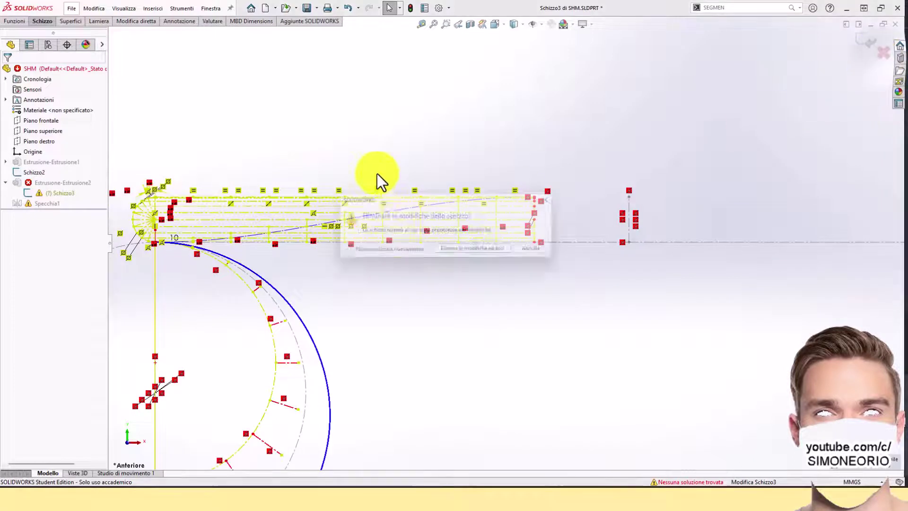
pyautogui.click(476, 251)
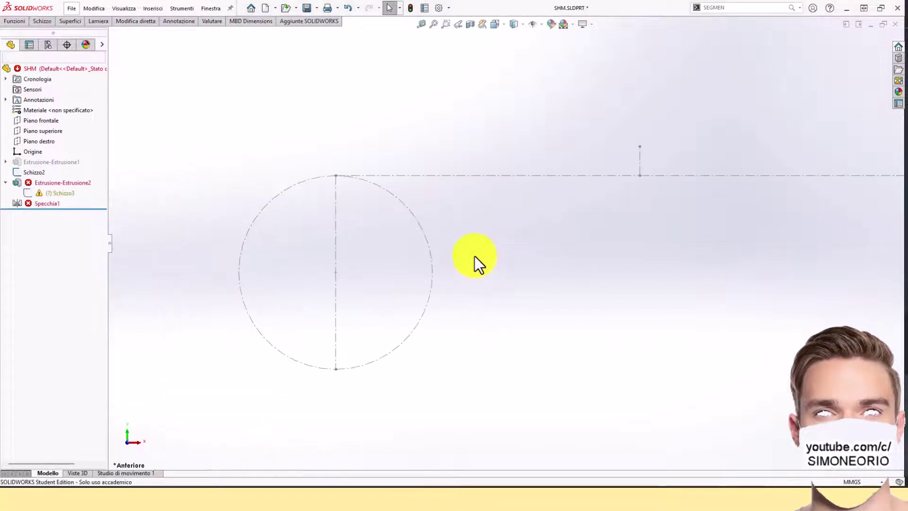
# Step: Undo the last base-circle diameter change, dismiss the rebuild error report, and open Schizzo3 under the second extrusion for editing
pyautogui.click(341, 6)
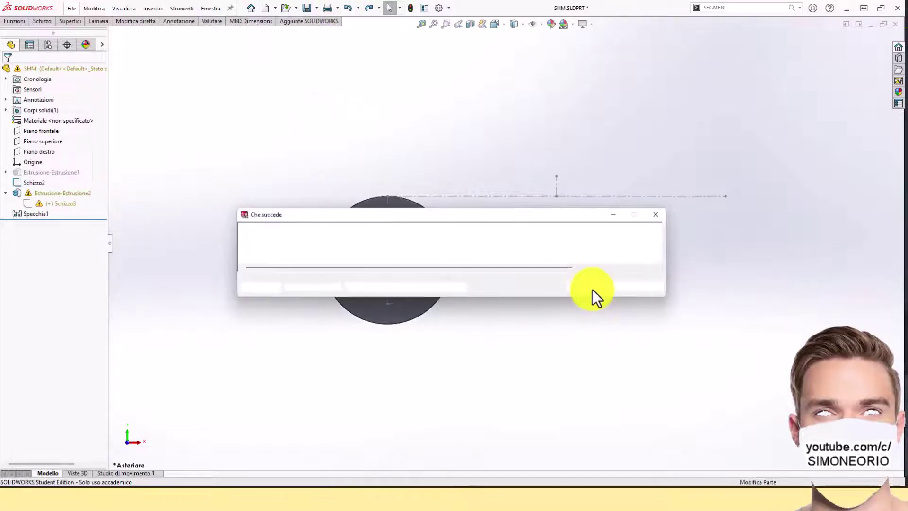
pyautogui.click(595, 287)
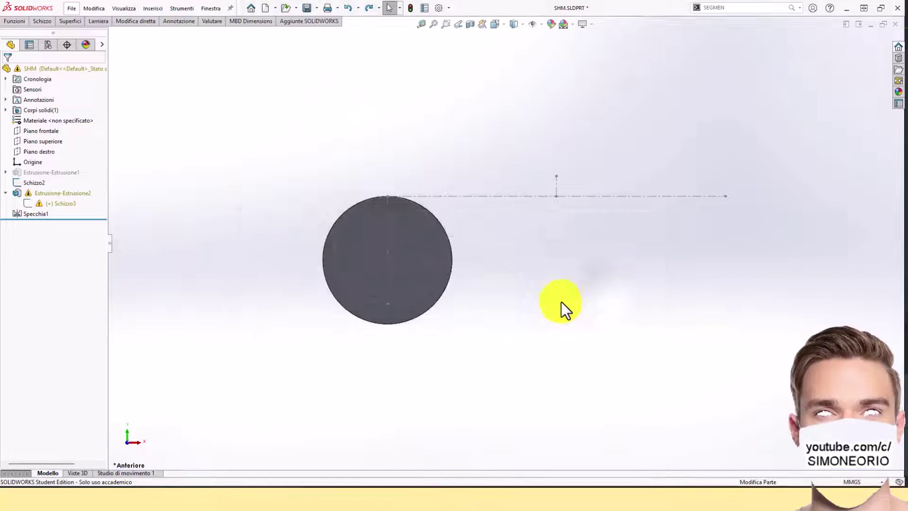
pyautogui.click(50, 202)
pyautogui.click(56, 174)
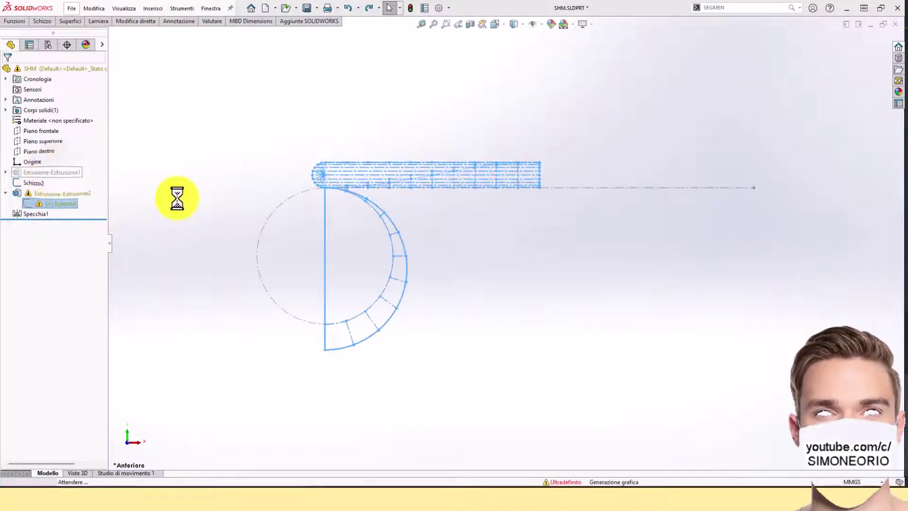
# Step: Try deleting the 18° angle dimension at the upper end of the semicircle, then undo the deletion
pyautogui.scroll(-5, 385, 232)
pyautogui.scroll(-3, 439, 248)
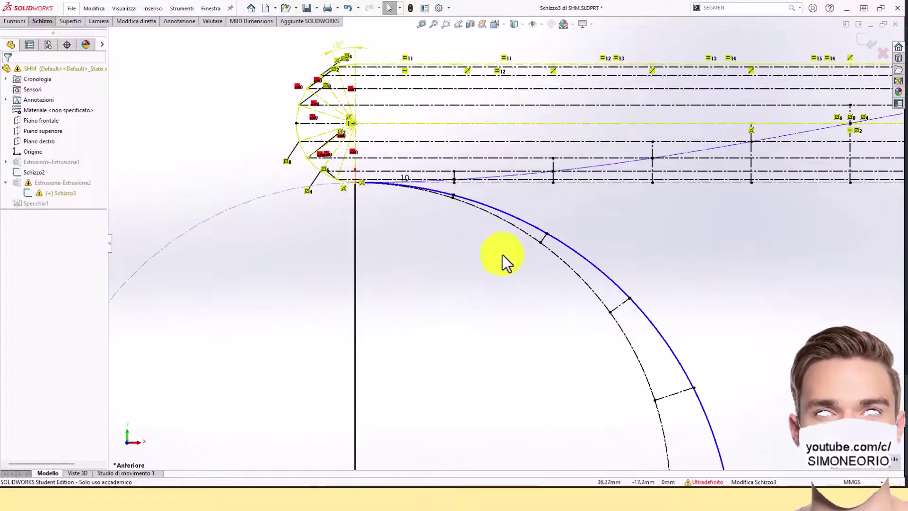
pyautogui.scroll(-3, 588, 210)
pyautogui.scroll(-2, 212, 99)
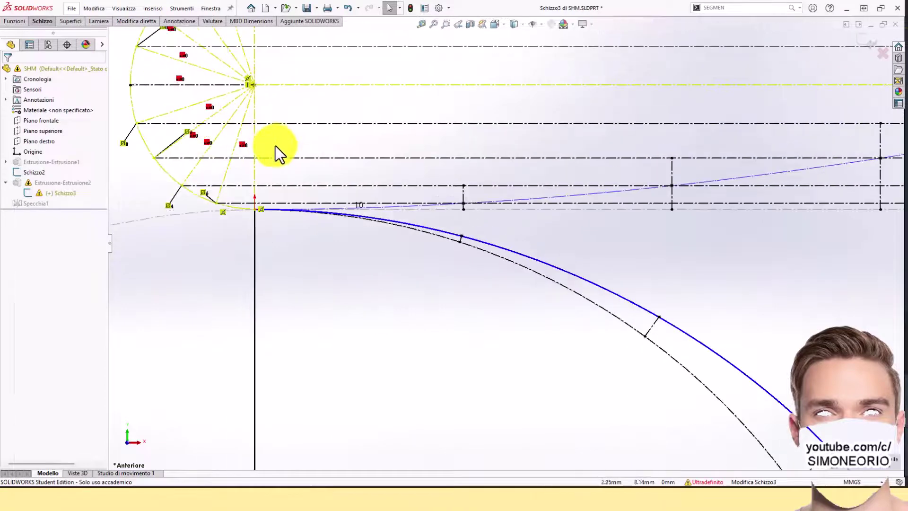
pyautogui.scroll(6, 301, 150)
pyautogui.scroll(-3, 449, 146)
pyautogui.scroll(-2, 459, 156)
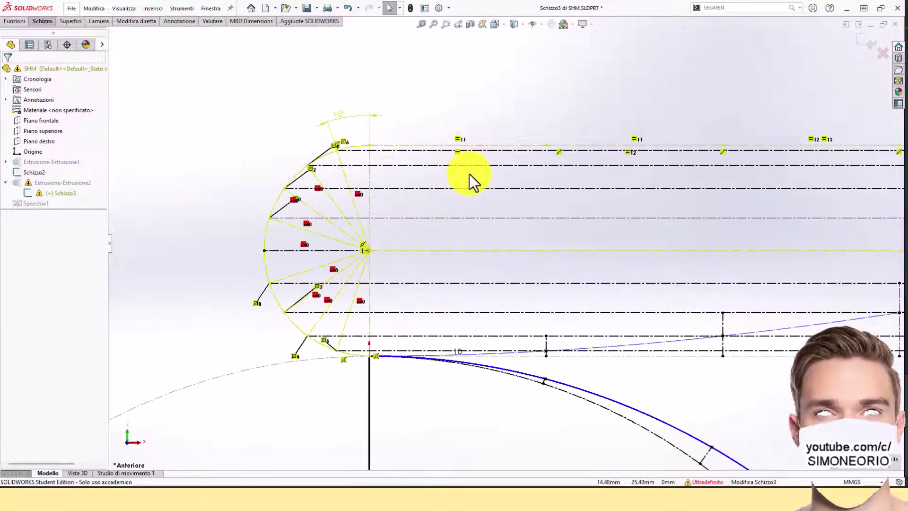
pyautogui.scroll(-2, 469, 175)
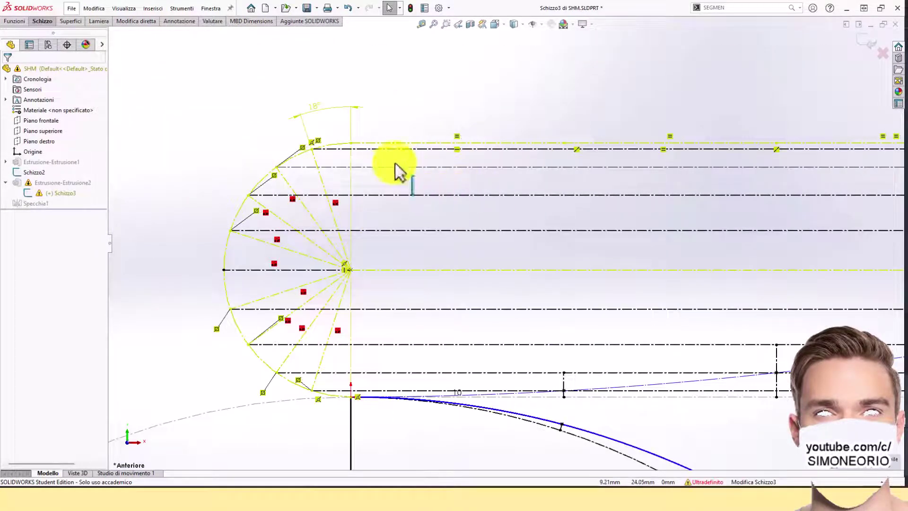
pyautogui.click(333, 109)
pyautogui.press('Delete')
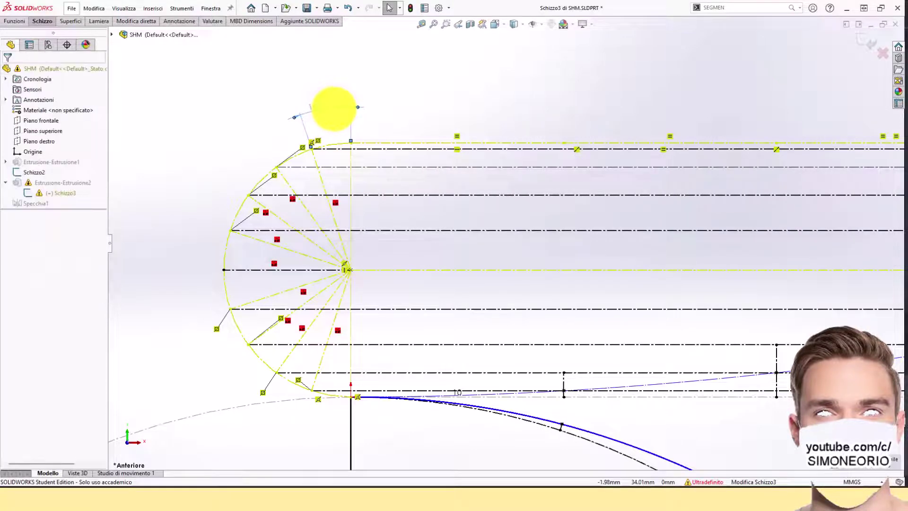
pyautogui.click(348, 8)
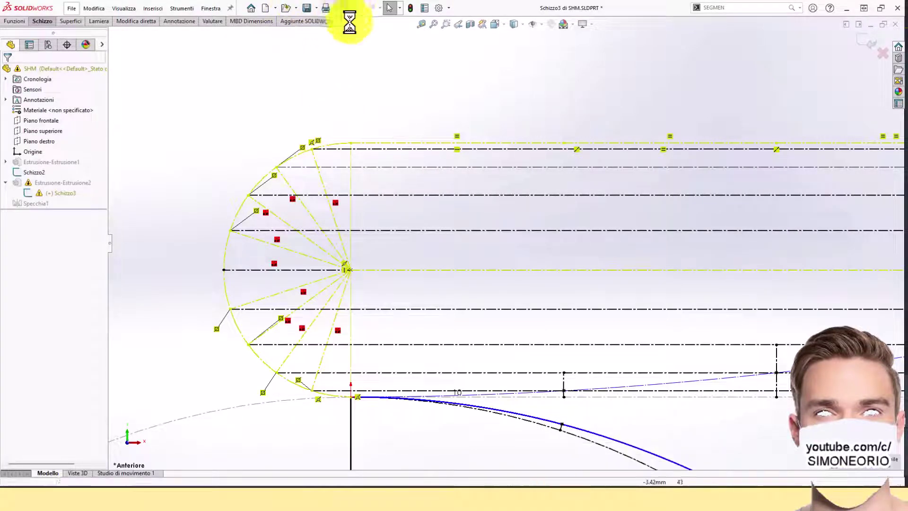
# Step: Try deleting a relation where the motion curve crosses the middle horizontal construction line, then undo the deletion
pyautogui.scroll(2, 627, 284)
pyautogui.scroll(-1, 627, 283)
pyautogui.scroll(5, 626, 283)
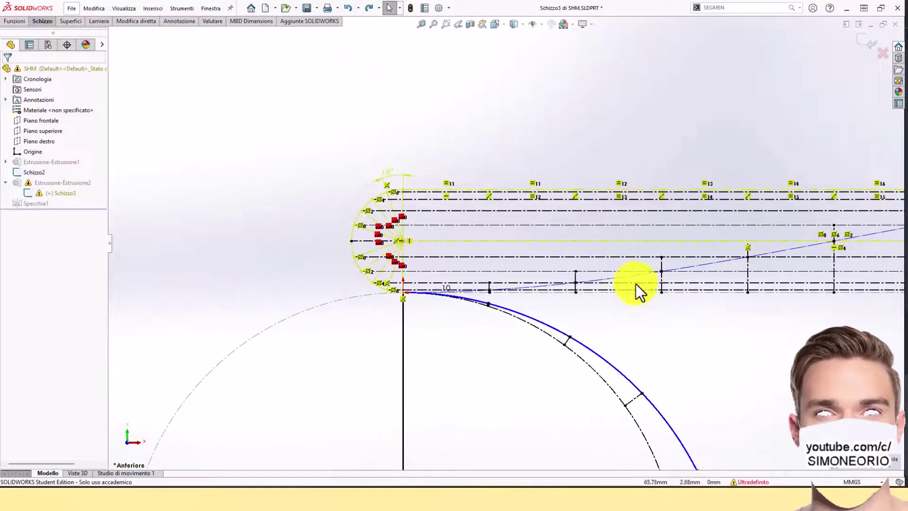
pyautogui.scroll(-2, 673, 260)
pyautogui.scroll(2, 674, 260)
pyautogui.scroll(-3, 674, 259)
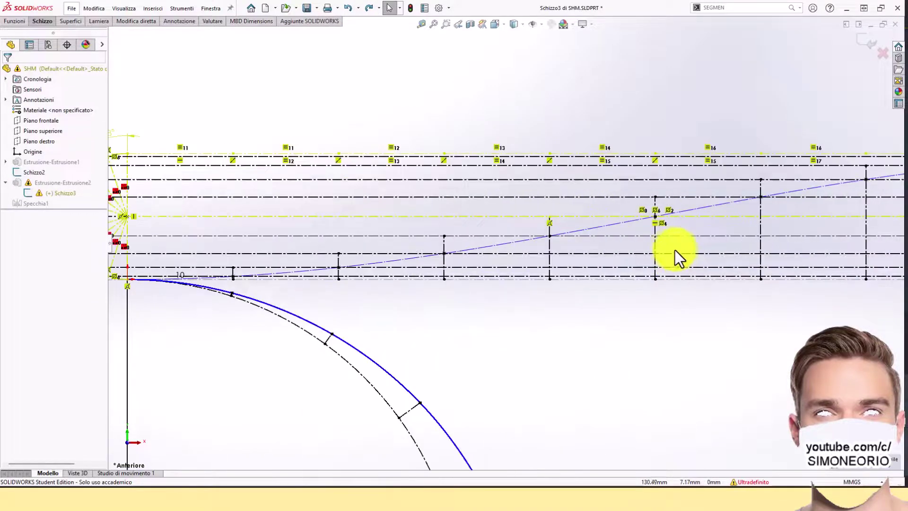
pyautogui.click(660, 222)
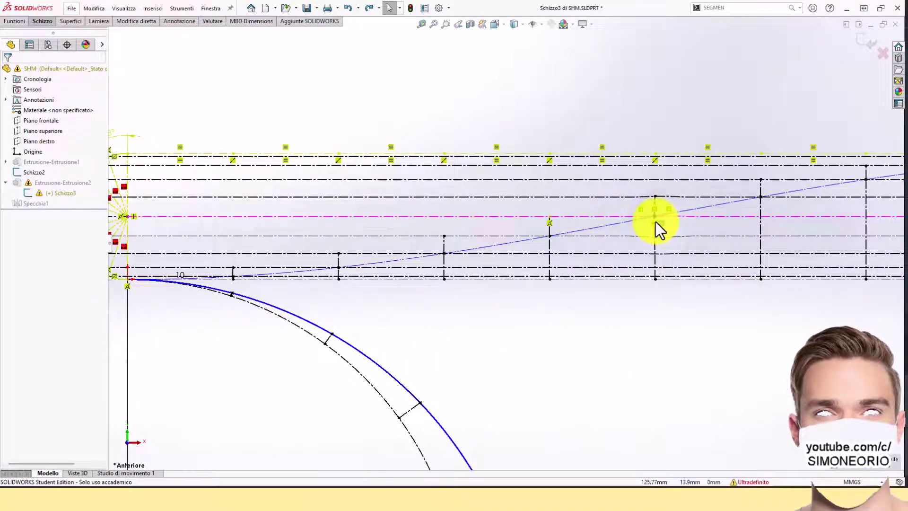
pyautogui.click(656, 222)
pyautogui.press('Delete')
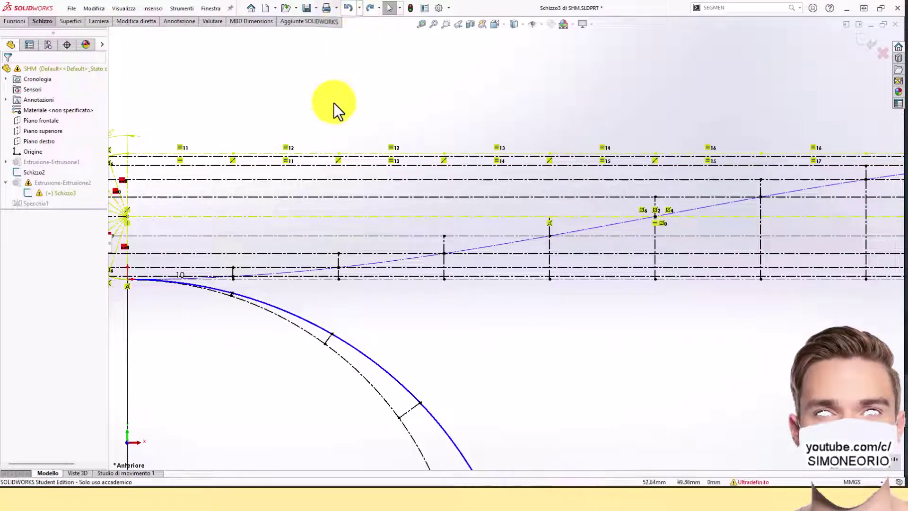
# Step: Delete the conflicting relation on the lowest radial line of the motion diagram's semicircle
pyautogui.click(336, 160)
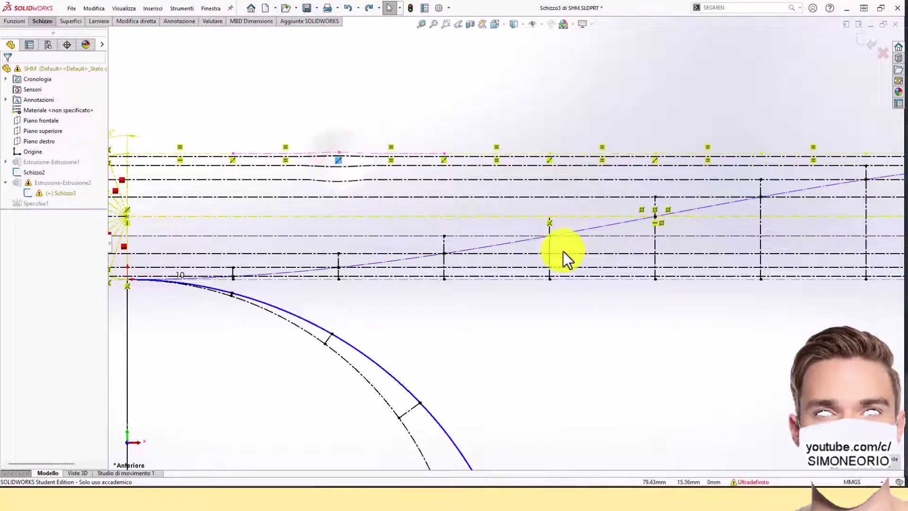
pyautogui.scroll(5, 794, 256)
pyautogui.scroll(-2, 795, 255)
pyautogui.scroll(-1, 636, 285)
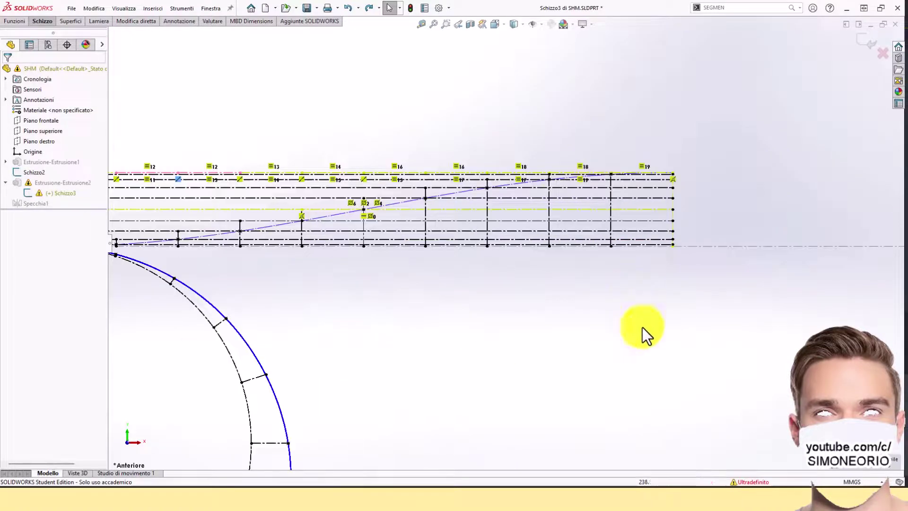
pyautogui.scroll(4, 592, 416)
pyautogui.scroll(-6, 307, 218)
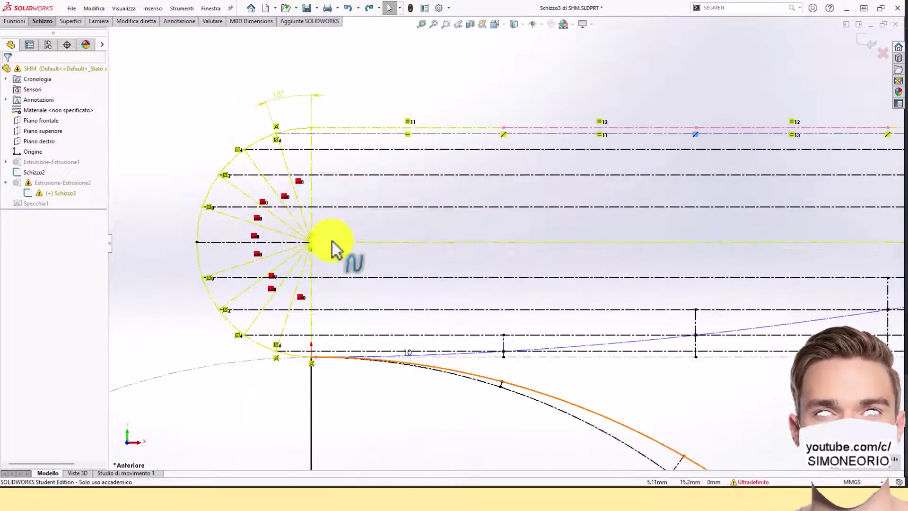
pyautogui.click(299, 299)
pyautogui.click(299, 296)
pyautogui.press('Delete')
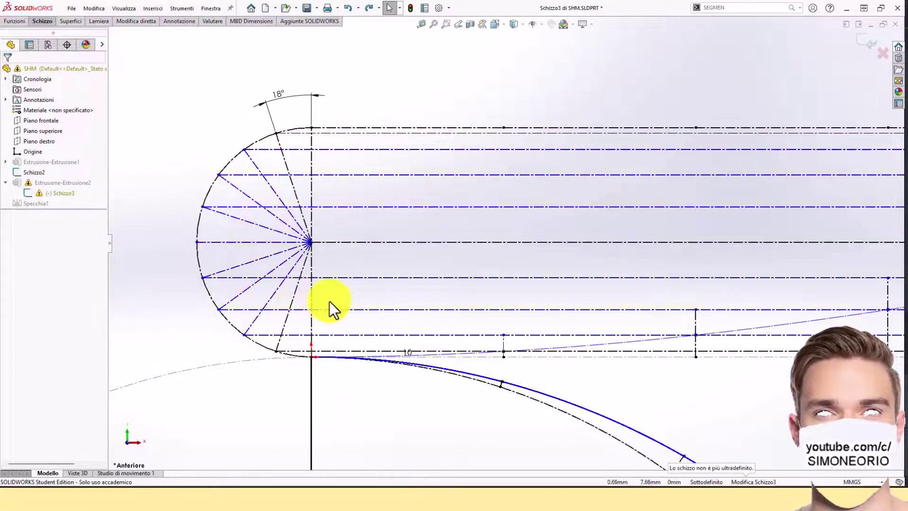
# Step: Add an 18° angle dimension between the first and second radial lines in the upper part of the semicircle
pyautogui.scroll(5, 381, 249)
pyautogui.scroll(3, 555, 245)
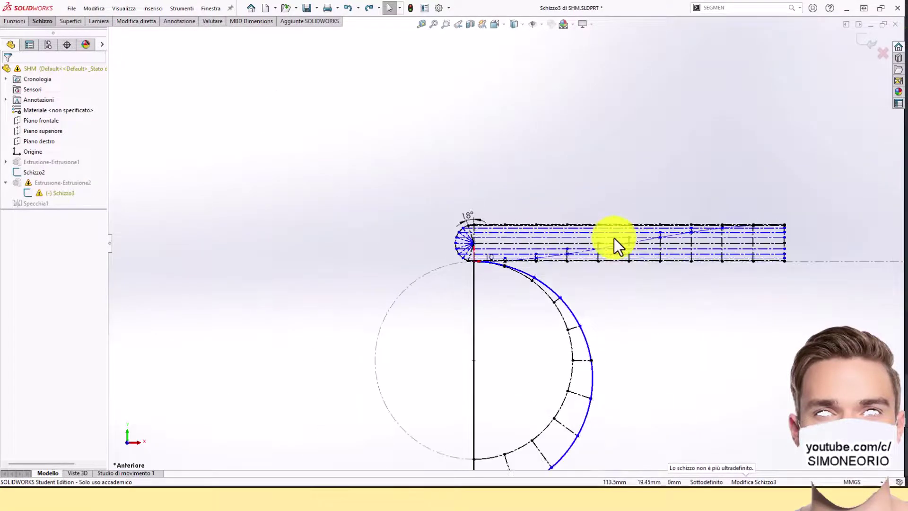
pyautogui.scroll(-5, 614, 237)
pyautogui.scroll(-5, 423, 262)
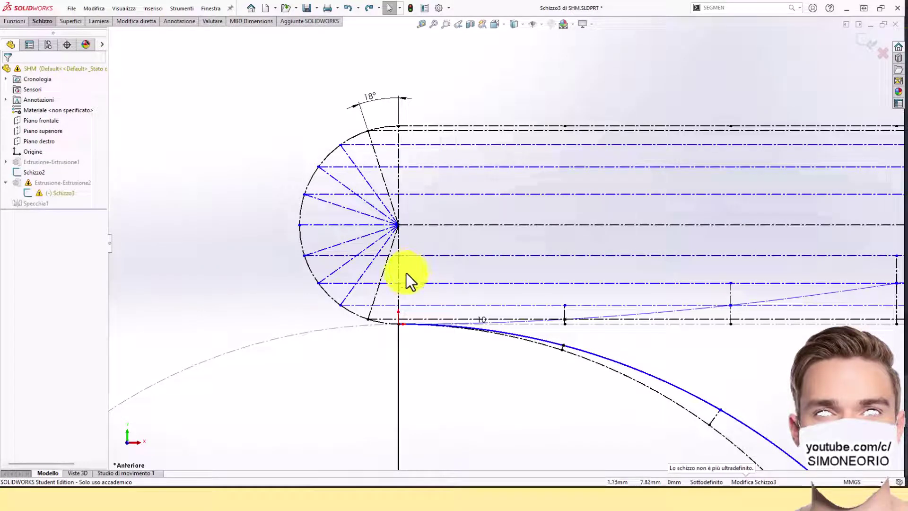
pyautogui.click(49, 22)
pyautogui.click(47, 39)
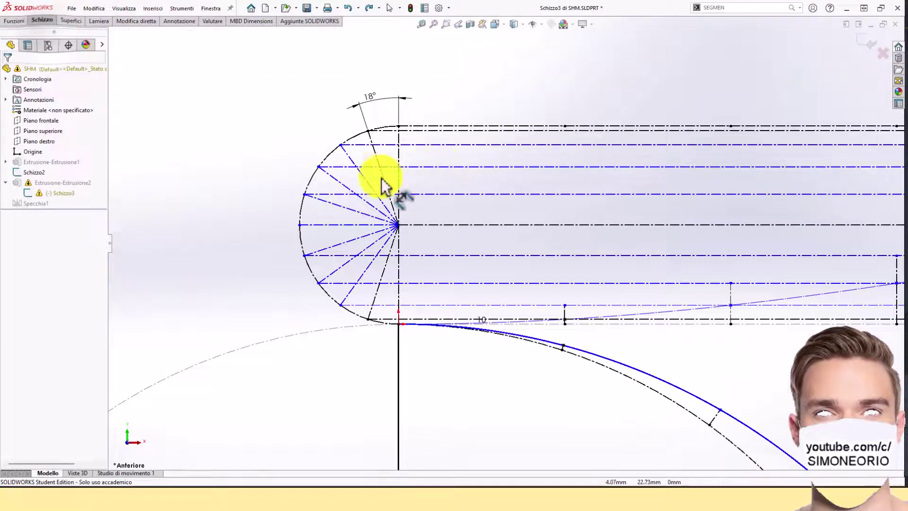
pyautogui.click(354, 163)
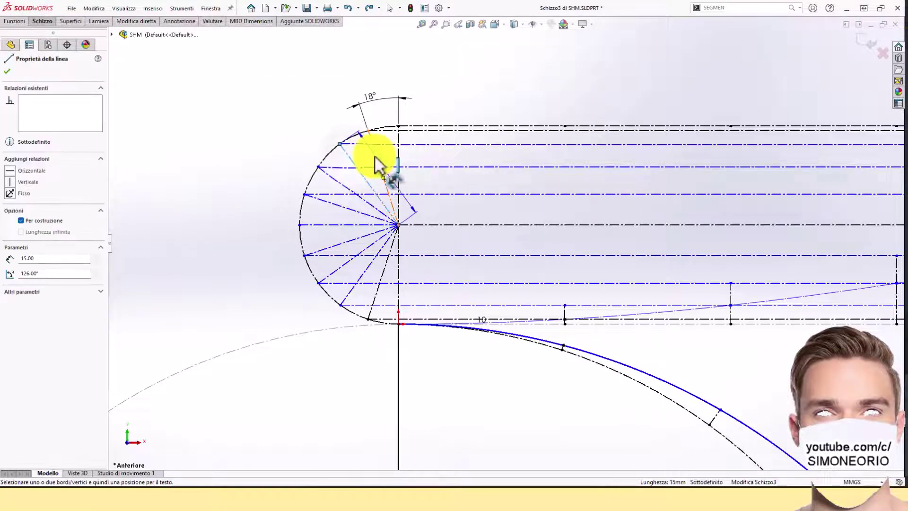
pyautogui.click(326, 116)
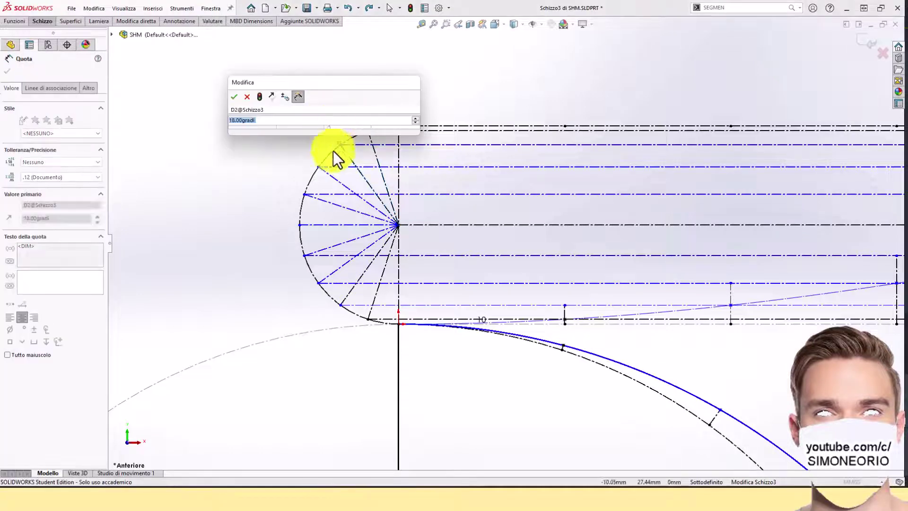
pyautogui.click(234, 97)
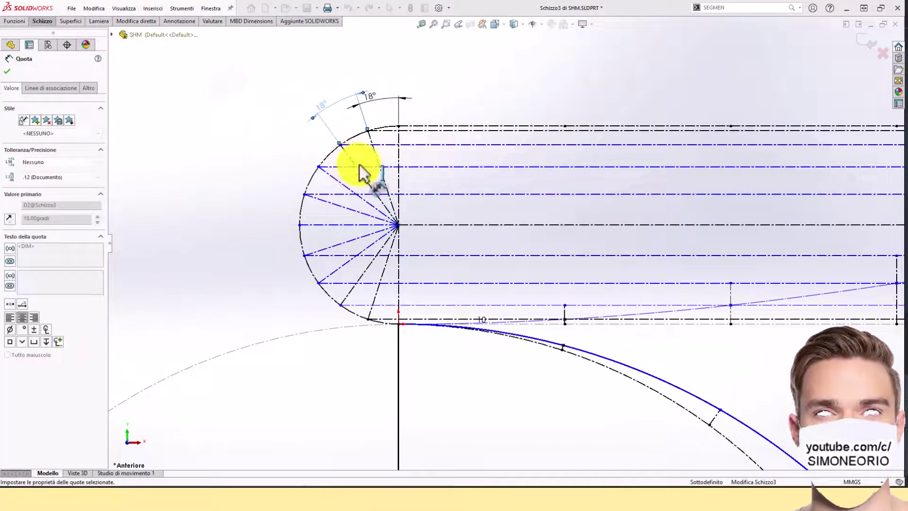
# Step: Add 18° angle dimensions between the second and third and between the third and fourth upper radial lines
pyautogui.click(353, 163)
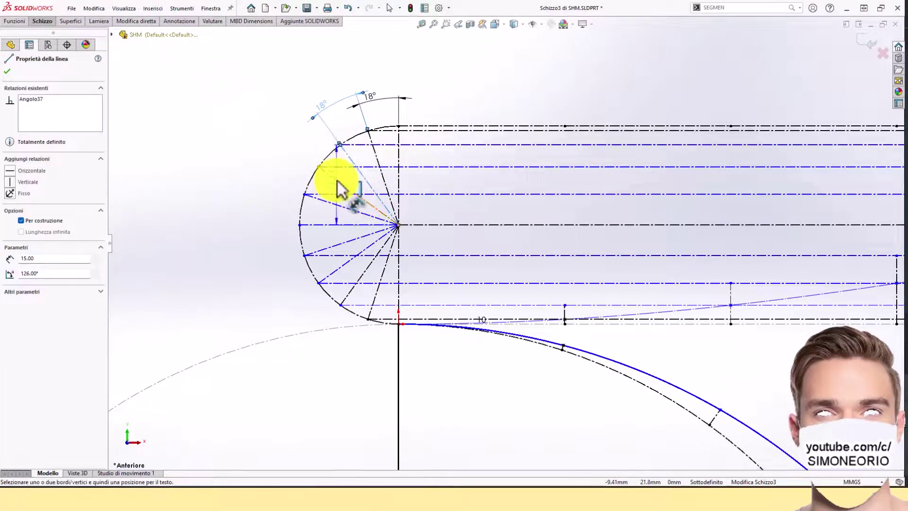
pyautogui.click(337, 180)
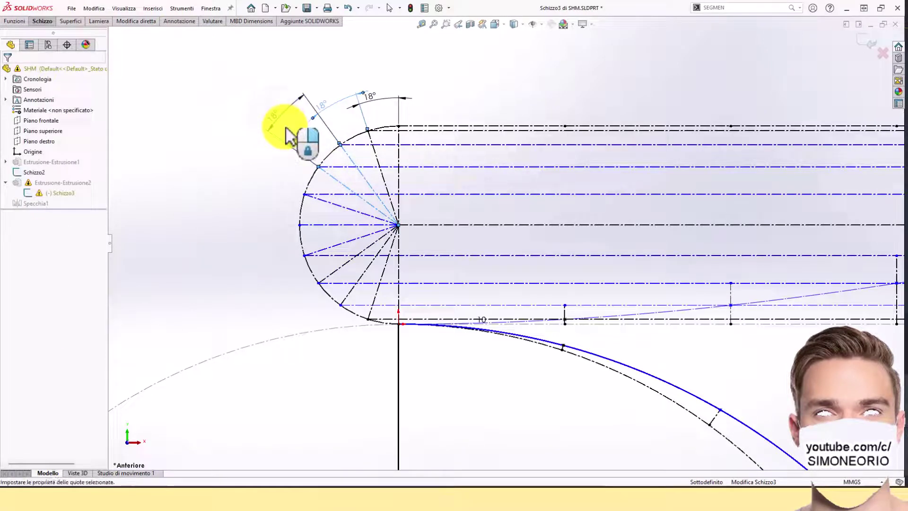
pyautogui.click(288, 137)
pyautogui.click(189, 106)
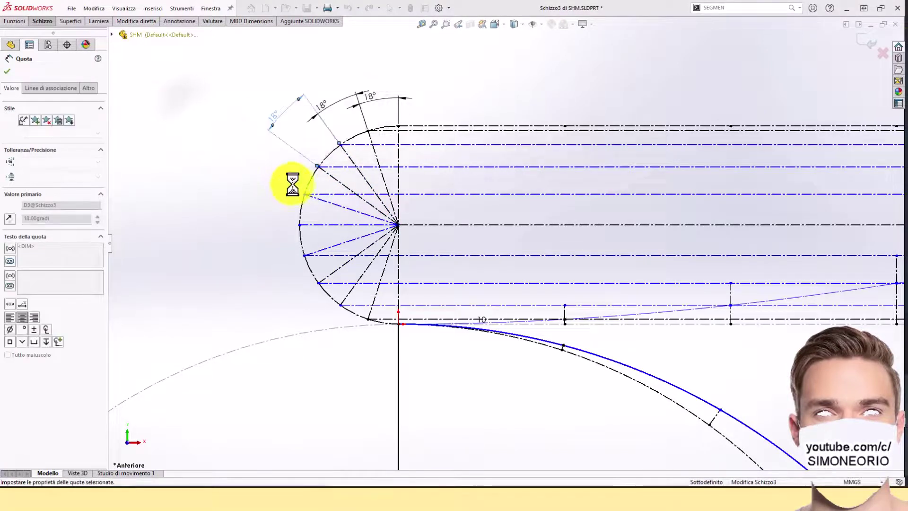
pyautogui.click(340, 184)
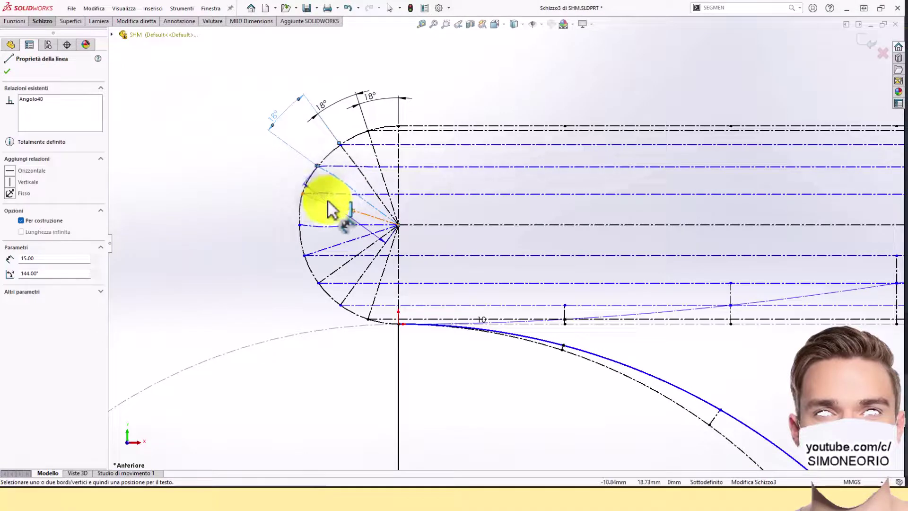
pyautogui.click(327, 200)
pyautogui.click(261, 174)
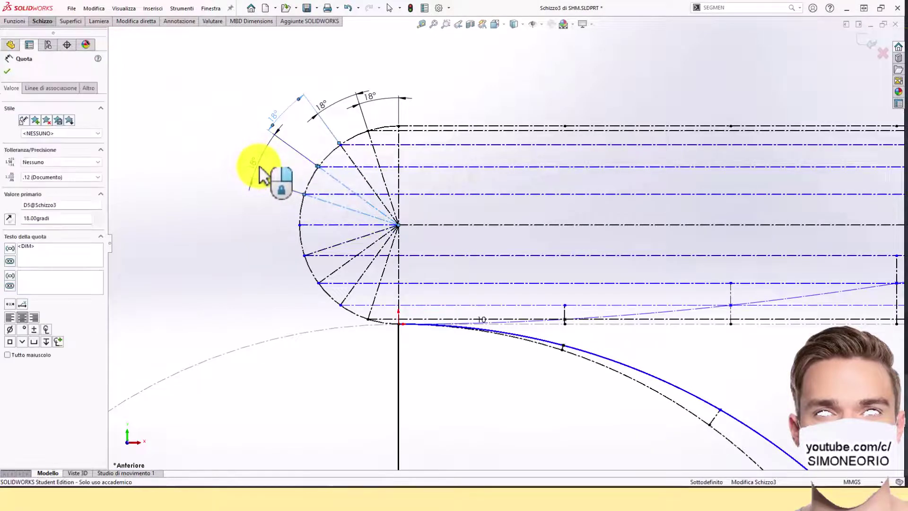
pyautogui.click(169, 153)
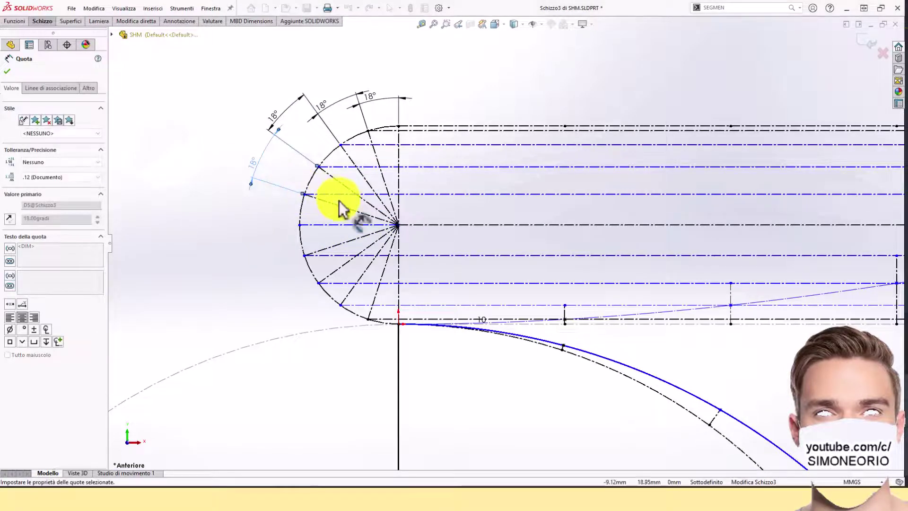
# Step: Apply a horizontal relation to the middle radial line of the semicircle
pyautogui.click(334, 226)
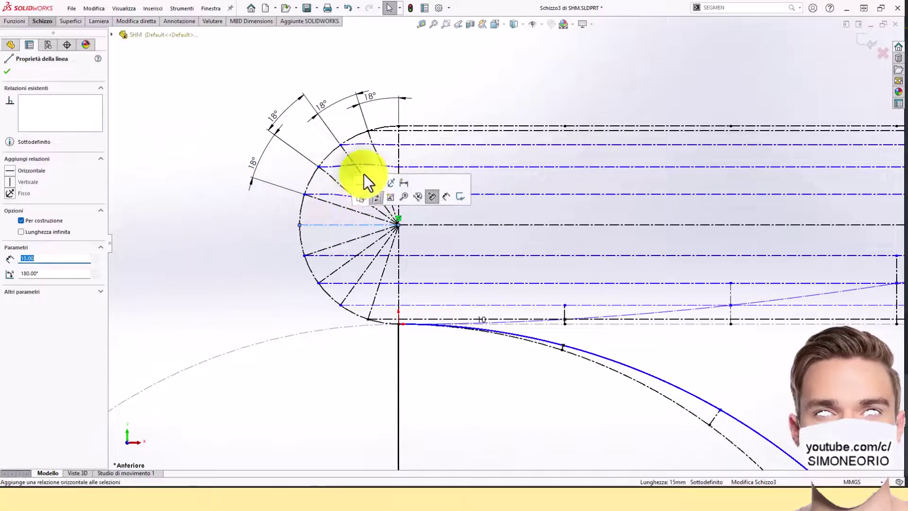
pyautogui.click(364, 175)
pyautogui.click(331, 226)
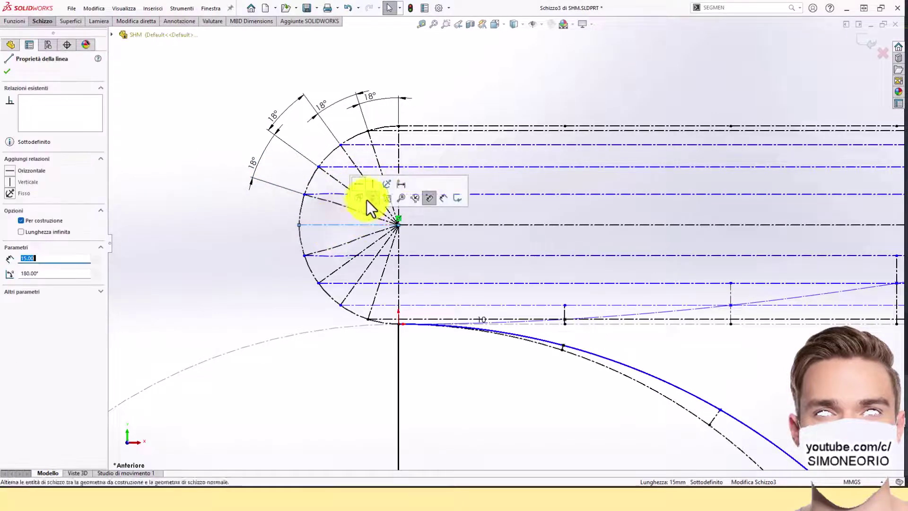
pyautogui.click(359, 183)
pyautogui.click(260, 215)
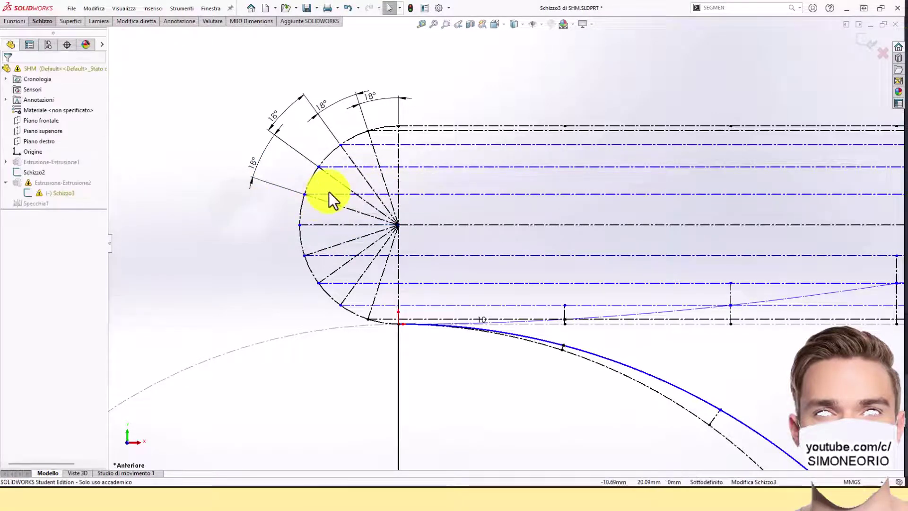
# Step: Reattach the outer endpoint of the middle radial line to the semicircle with a coincident relation
pyautogui.click(329, 195)
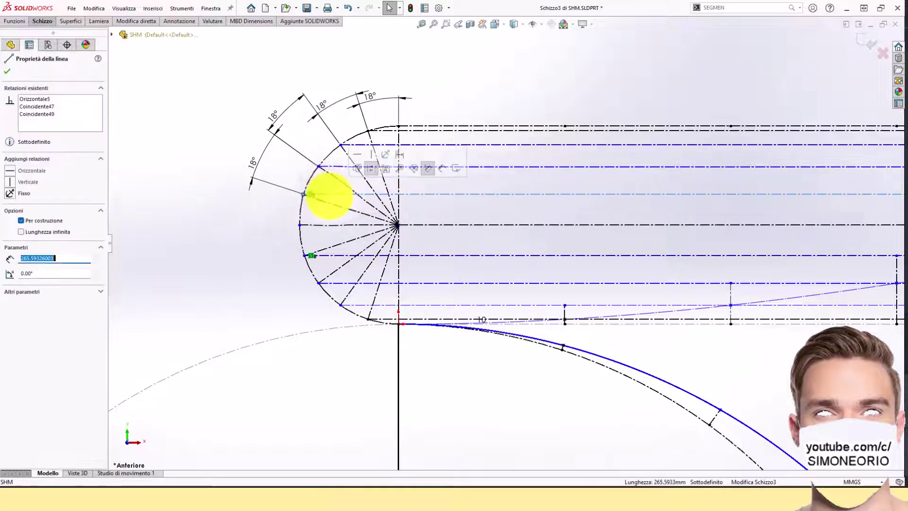
pyautogui.press('Escape')
pyautogui.moveTo(300, 225); pyautogui.dragTo(346, 248)
pyautogui.click(319, 227)
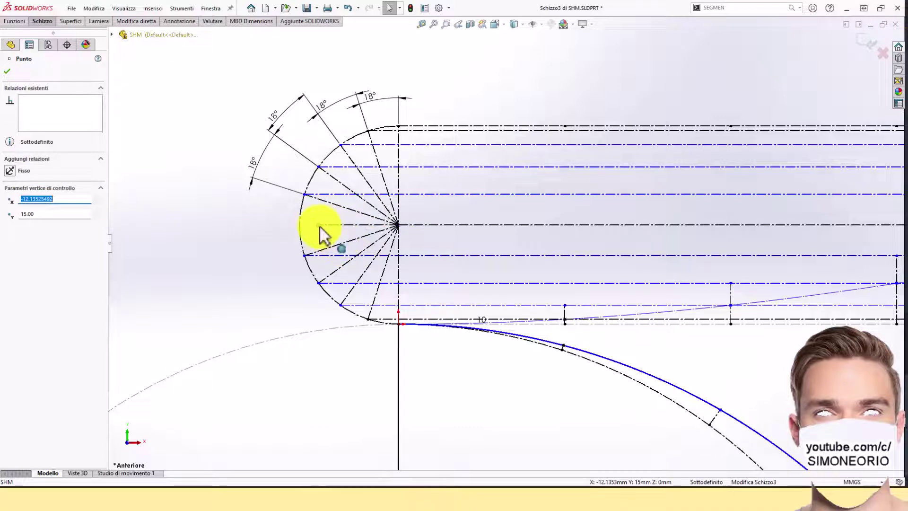
pyautogui.keyDown('ctrl'); pyautogui.click(301, 235); pyautogui.keyUp('ctrl')
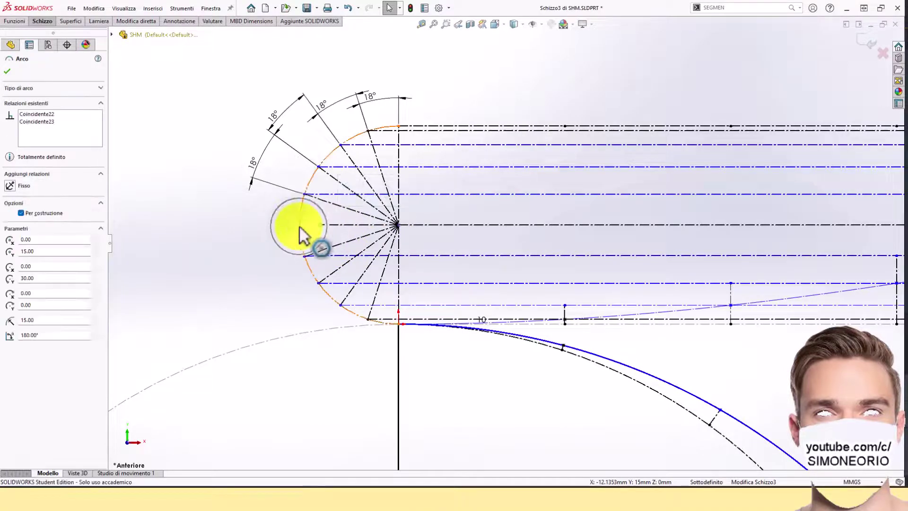
pyautogui.click(354, 184)
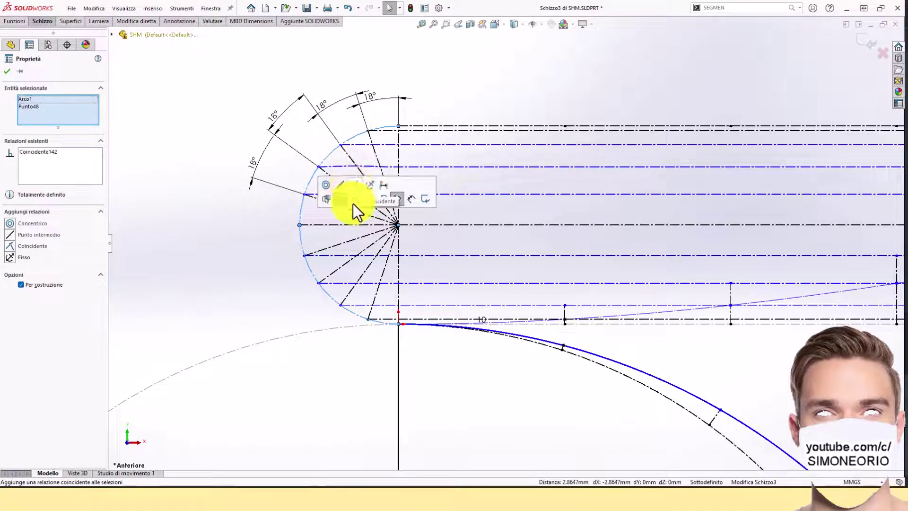
pyautogui.press('Escape')
# Step: Make the outer endpoints of the fourth, third and second upper radial lines coincident with the semicircle
pyautogui.moveTo(304, 198); pyautogui.dragTo(334, 213)
pyautogui.keyDown('ctrl'); pyautogui.click(302, 210); pyautogui.keyUp('ctrl')
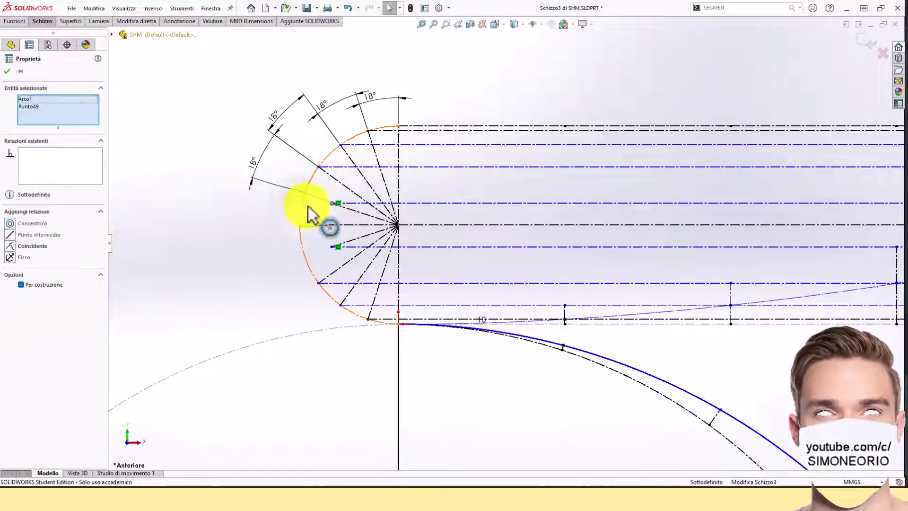
pyautogui.click(360, 165)
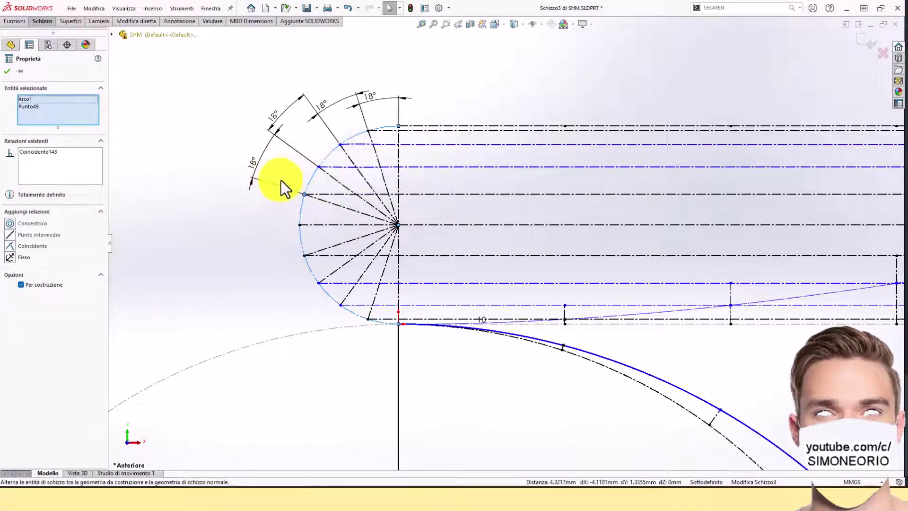
pyautogui.press('Escape')
pyautogui.moveTo(337, 181)
pyautogui.mouseDown()
pyautogui.moveTo(344, 197)
pyautogui.moveTo(319, 183)
pyautogui.mouseUp()
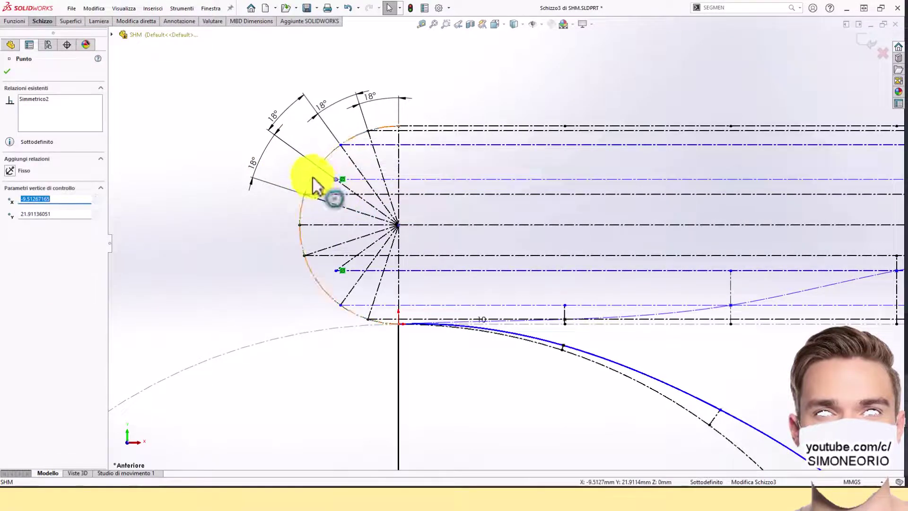
pyautogui.keyDown('ctrl'); pyautogui.click(315, 181); pyautogui.keyUp('ctrl')
pyautogui.click(363, 136)
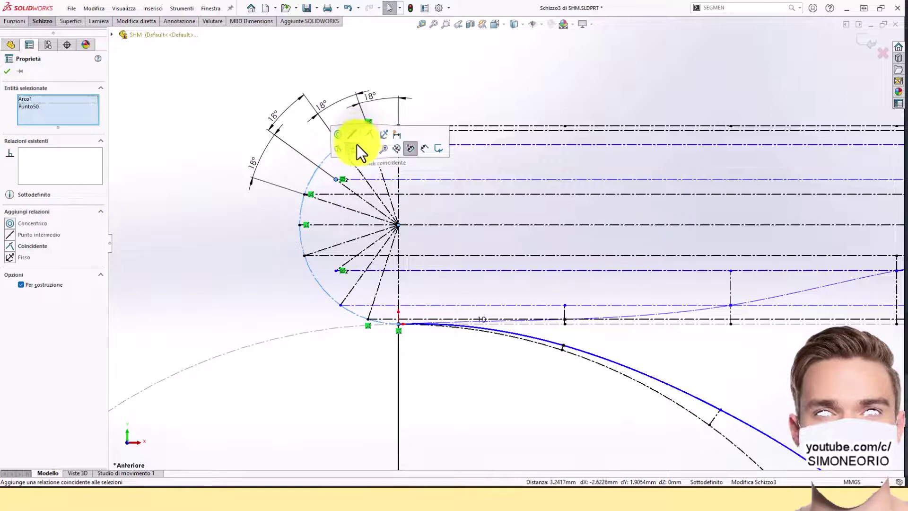
pyautogui.press('Escape')
pyautogui.moveTo(342, 145)
pyautogui.mouseDown()
pyautogui.moveTo(345, 162)
pyautogui.moveTo(340, 148)
pyautogui.mouseUp()
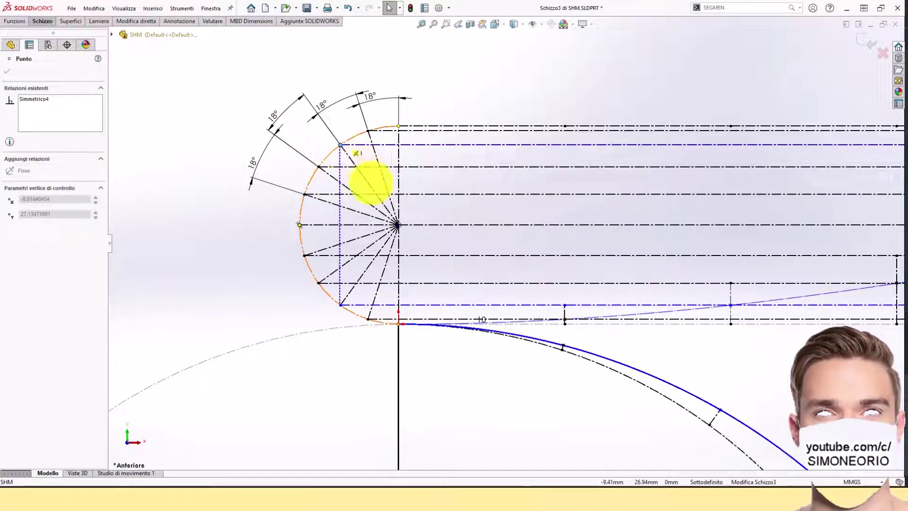
pyautogui.click(536, 242)
# Step: Check the cam profile sketch along its spline, then exit the sketch and rebuild the part
pyautogui.scroll(8, 536, 243)
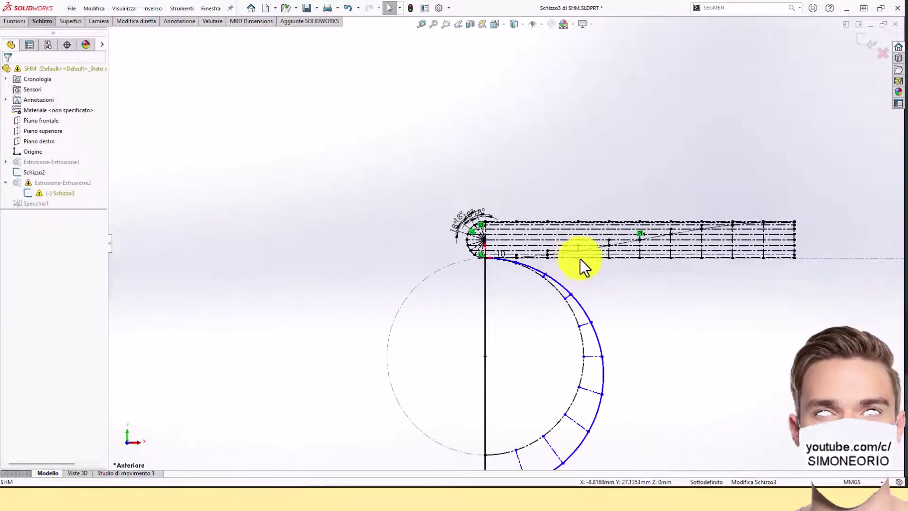
pyautogui.scroll(-5, 591, 270)
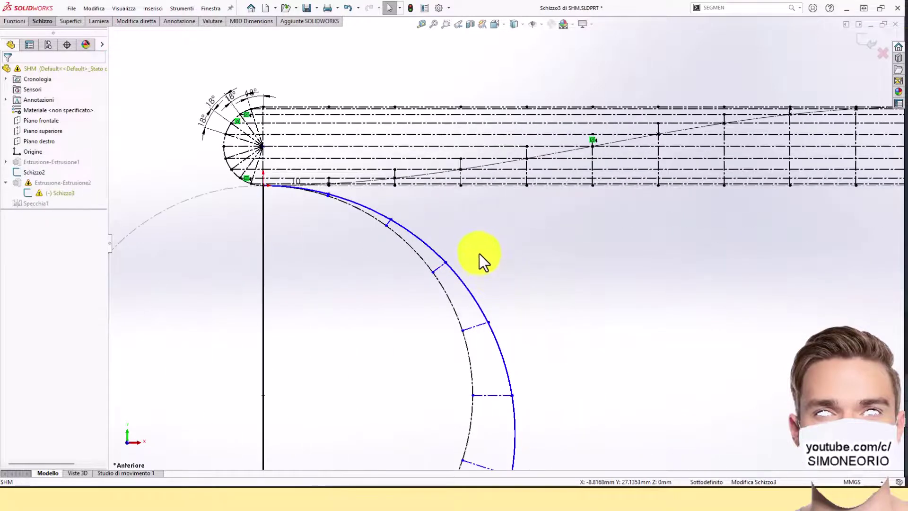
pyautogui.moveTo(445, 265)
pyautogui.mouseDown()
pyautogui.moveTo(508, 214)
pyautogui.moveTo(516, 242)
pyautogui.mouseUp()
pyautogui.scroll(3, 501, 281)
pyautogui.scroll(2, 547, 320)
pyautogui.press('Escape')
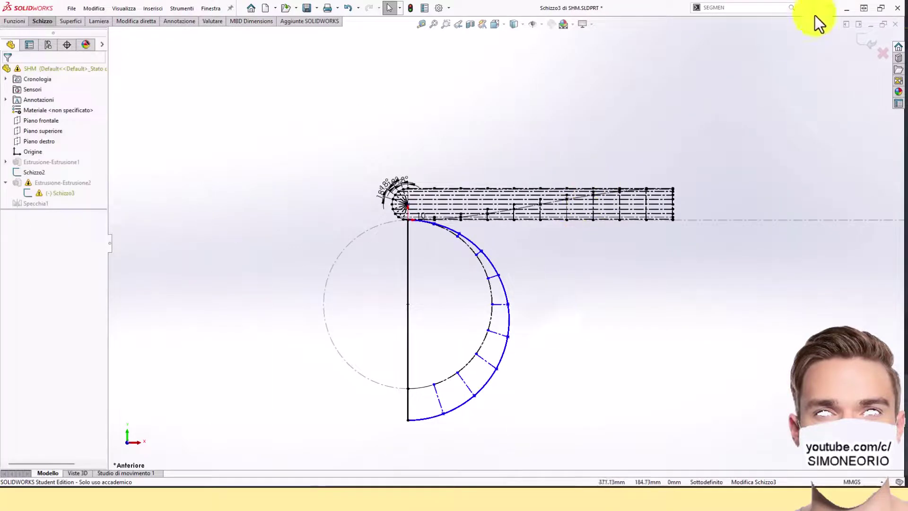
pyautogui.hotkey('ctrl', 'b')
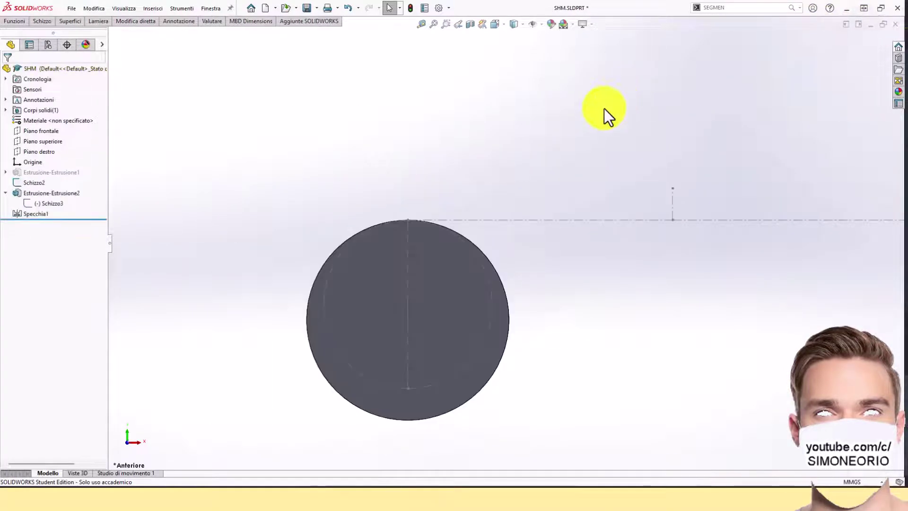
pyautogui.click(50, 204)
pyautogui.click(223, 193)
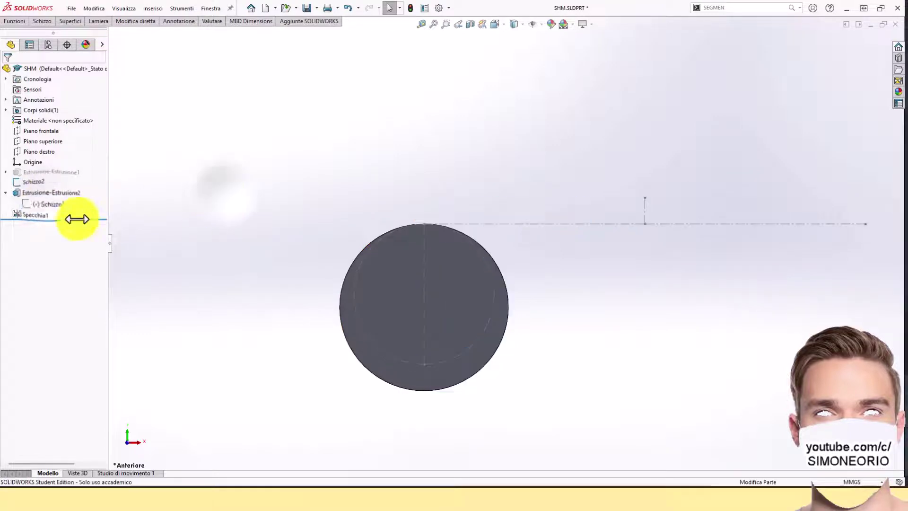
# Step: Set the base-circle diameter in Schizzo2 to 200 mm and rebuild the cam
pyautogui.click(27, 184)
pyautogui.click(452, 344)
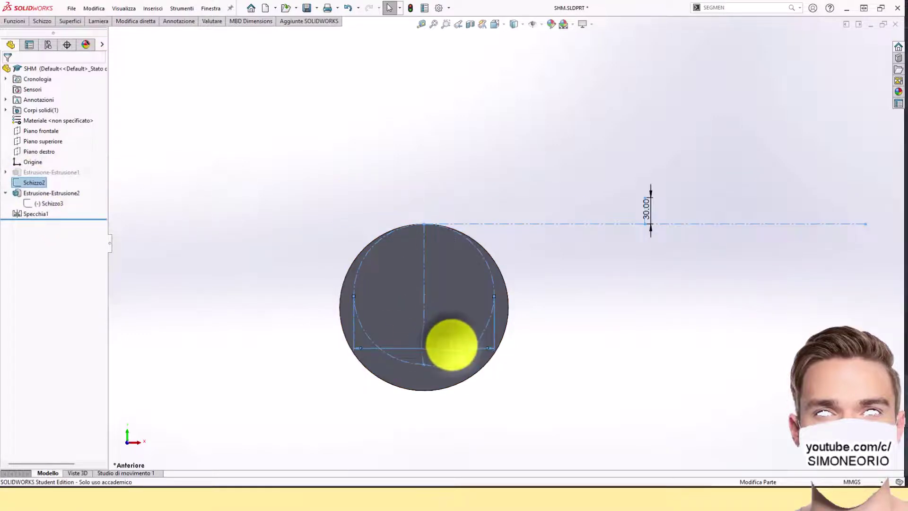
pyautogui.doubleClick(452, 344)
pyautogui.write('2')
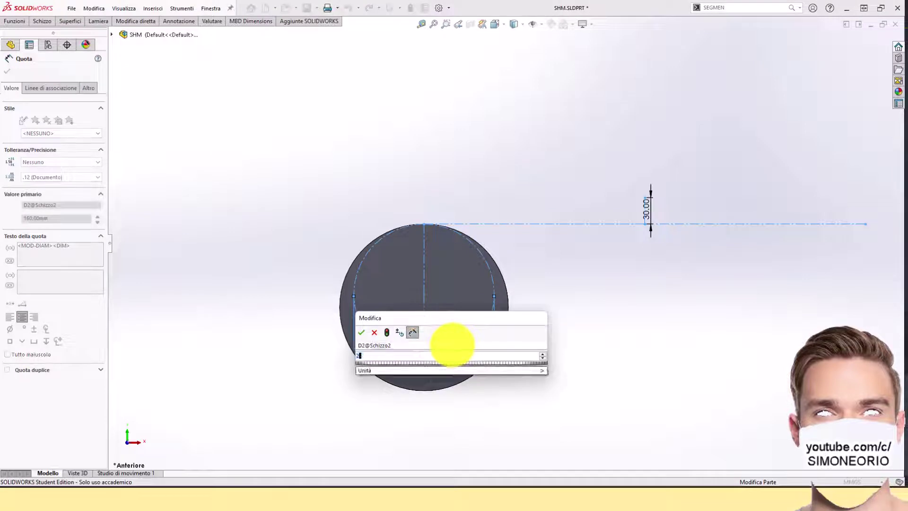
pyautogui.write('00')
pyautogui.click(386, 331)
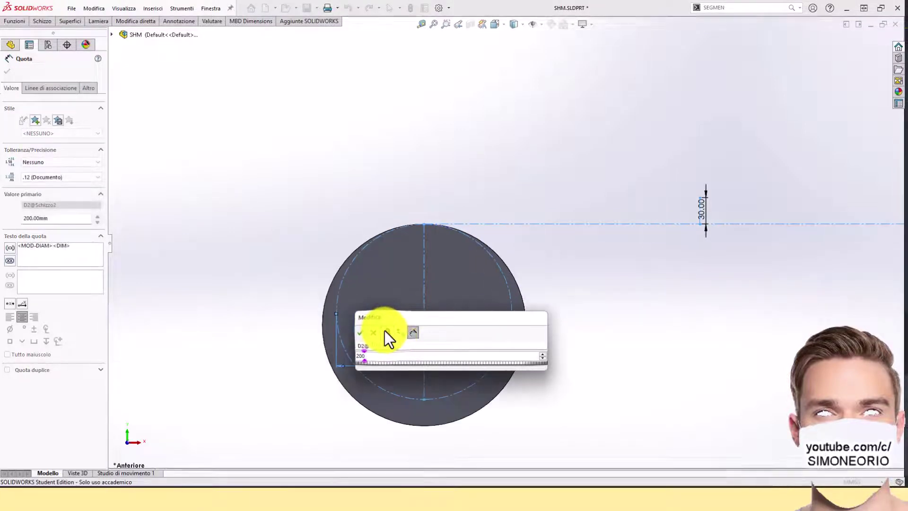
pyautogui.click(361, 332)
pyautogui.click(660, 260)
pyautogui.scroll(3, 662, 253)
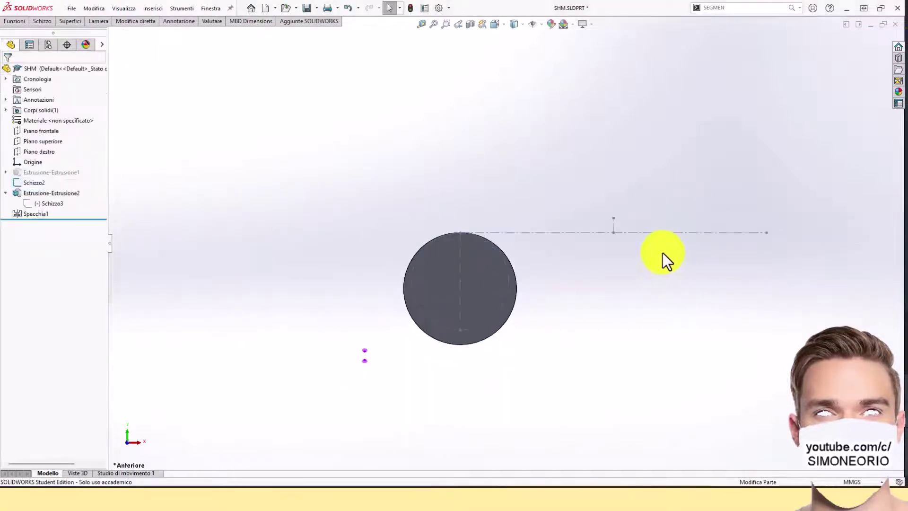
pyautogui.scroll(-2, 662, 252)
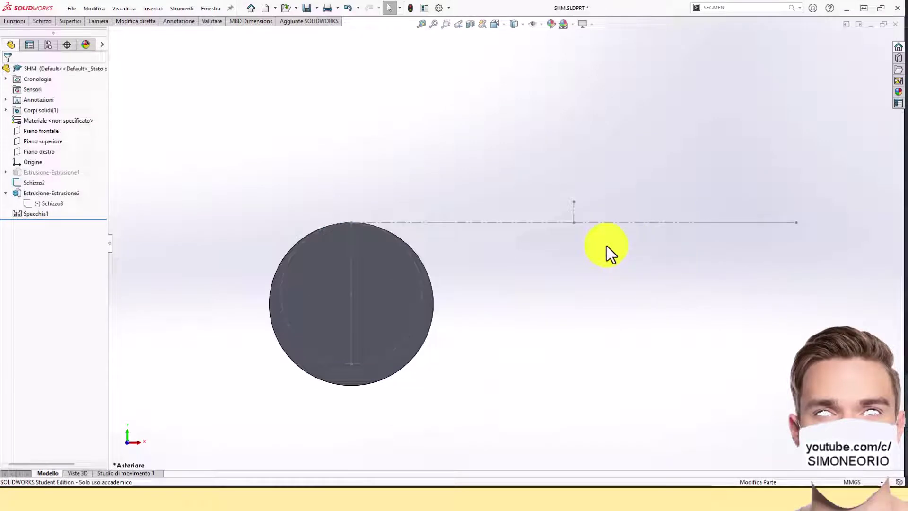
# Step: Set the lift dimension above the horizontal line in Schizzo2 to 100 mm and rebuild the cam
pyautogui.click(52, 206)
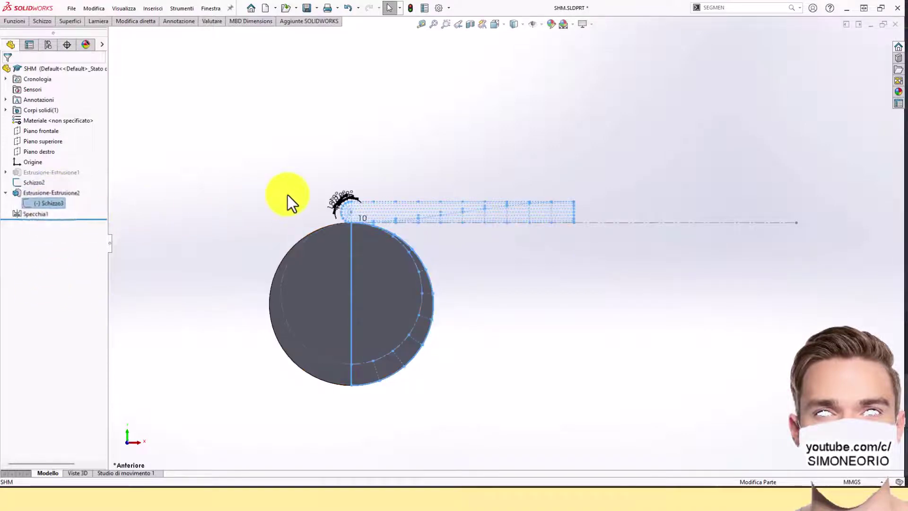
pyautogui.click(287, 195)
pyautogui.click(55, 204)
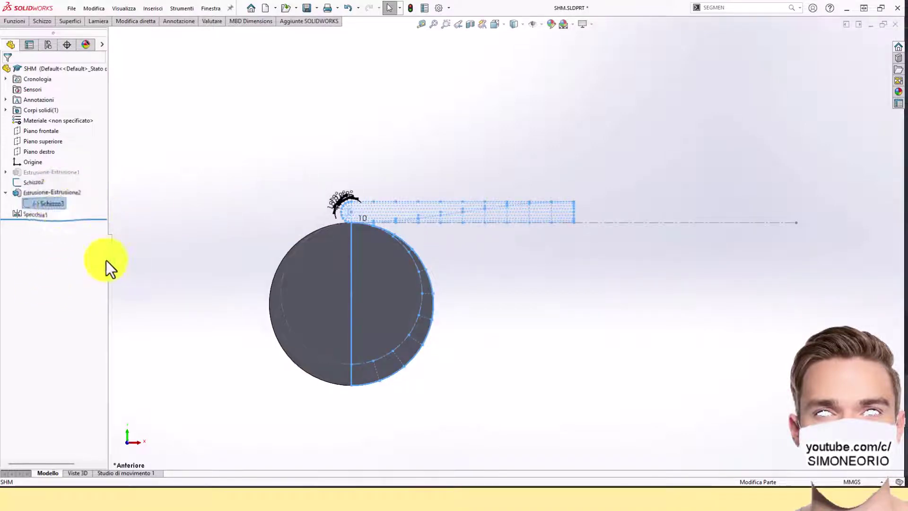
pyautogui.click(33, 182)
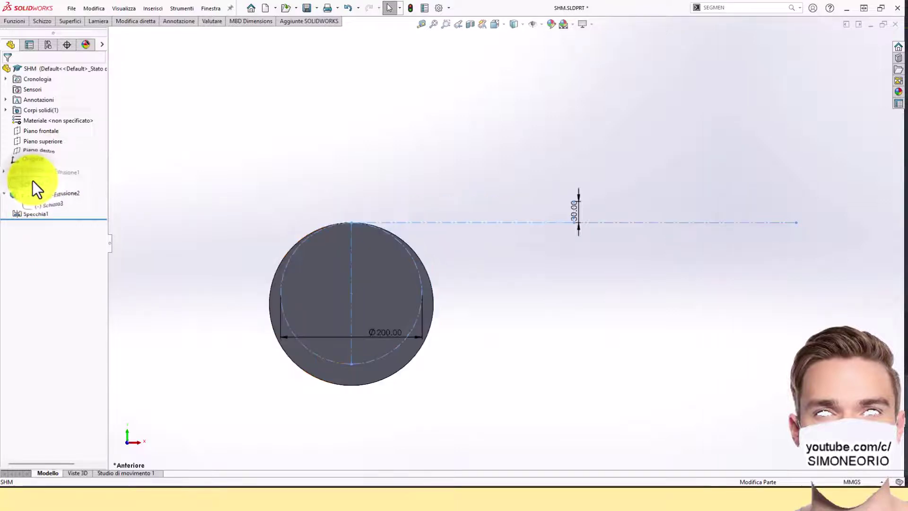
pyautogui.click(572, 207)
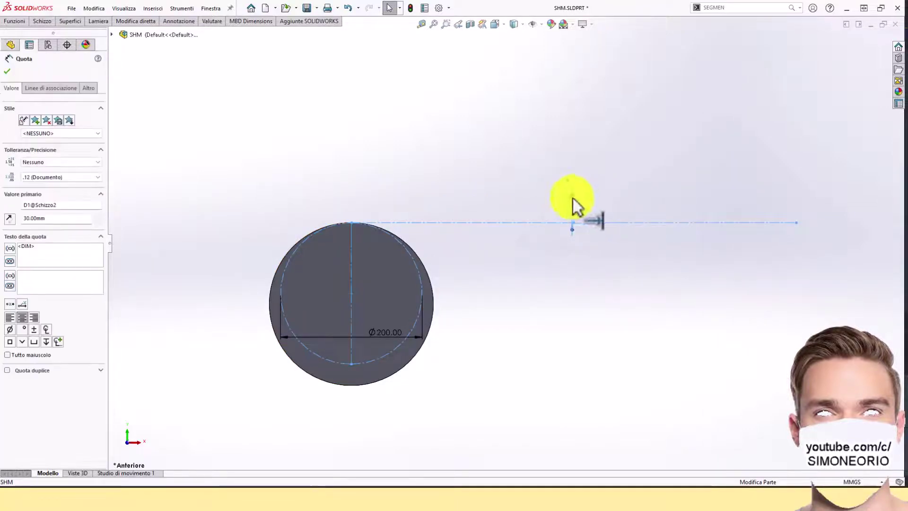
pyautogui.doubleClick(572, 206)
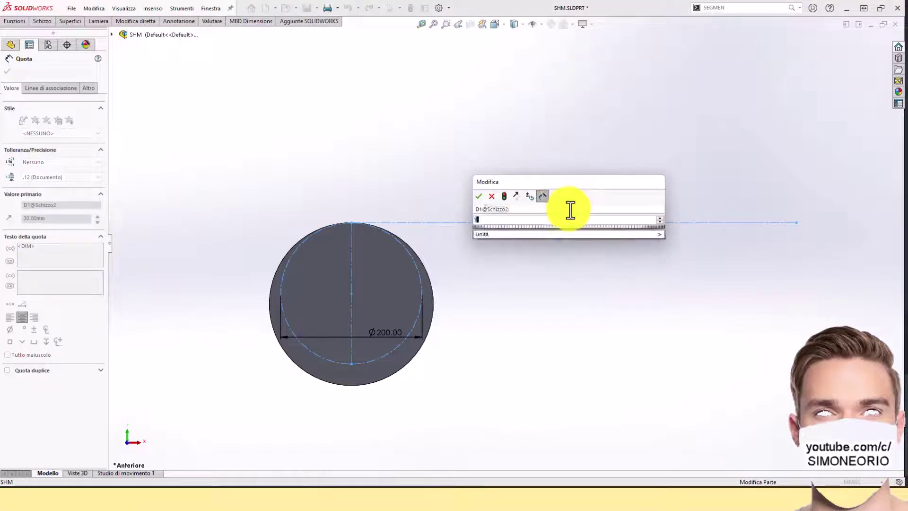
pyautogui.write('100')
pyautogui.click(503, 196)
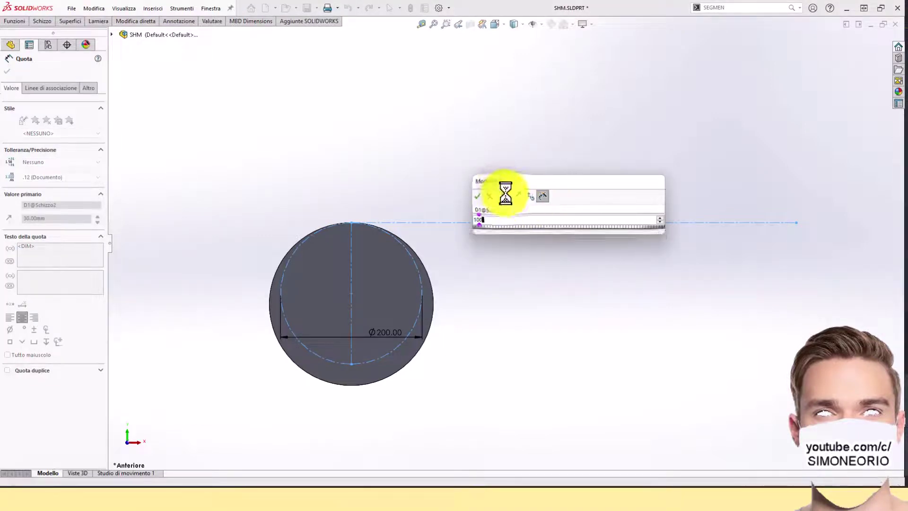
pyautogui.click(478, 197)
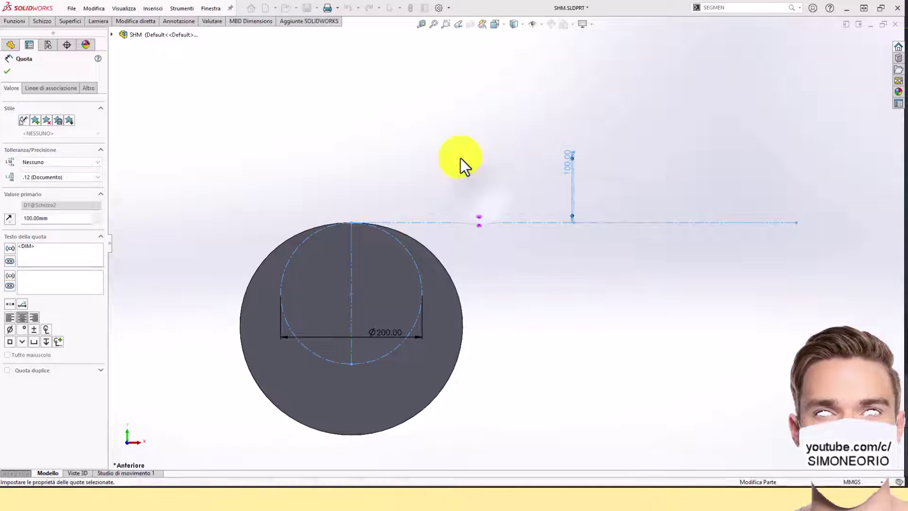
pyautogui.click(430, 206)
# Step: Open Schizzo3 for editing and inspect the equal-length and coincident relations on the construction lines between base circle and cam spline
pyautogui.click(43, 204)
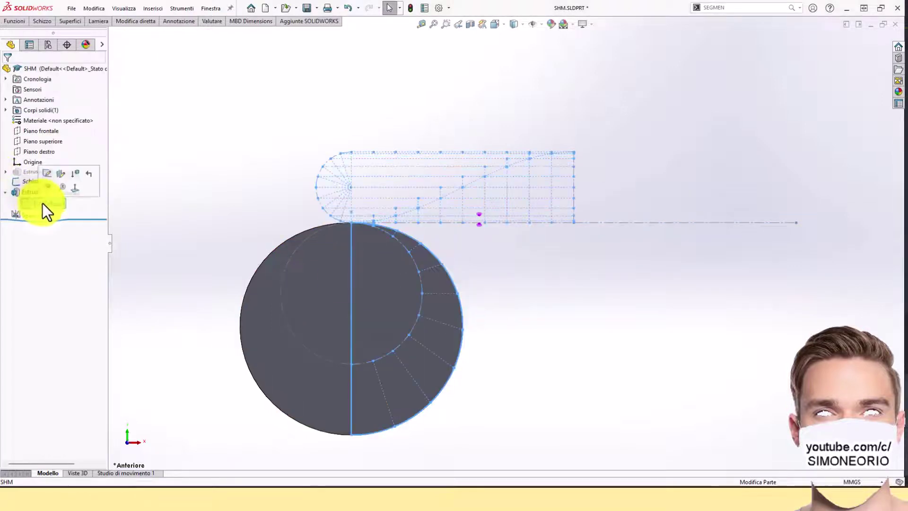
pyautogui.click(49, 170)
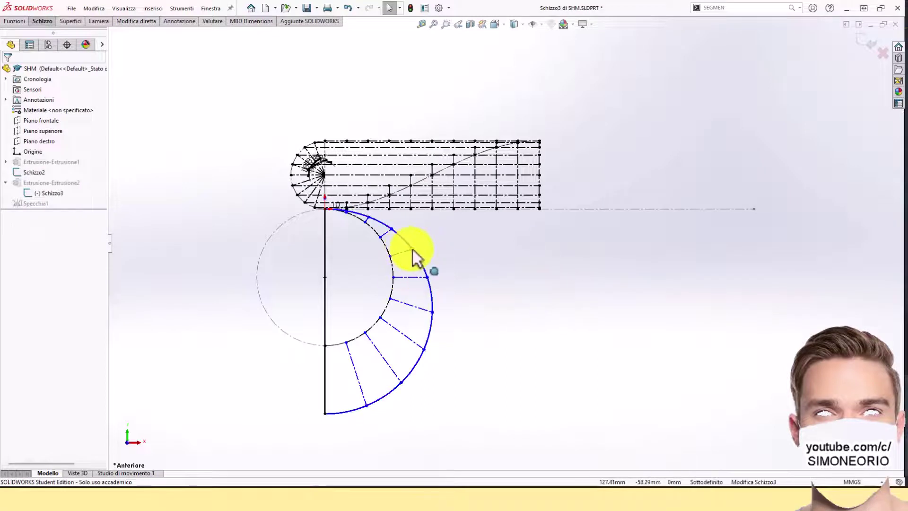
pyautogui.click(401, 256)
pyautogui.click(401, 277)
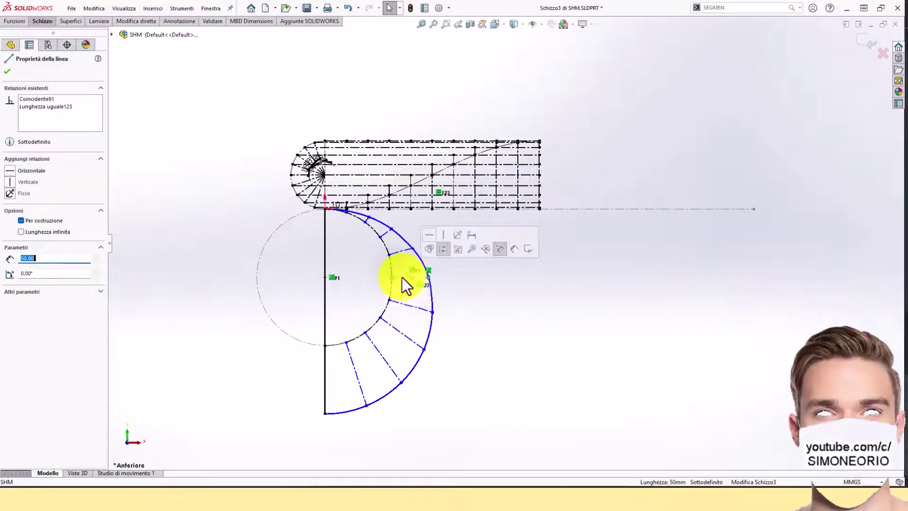
pyautogui.click(419, 283)
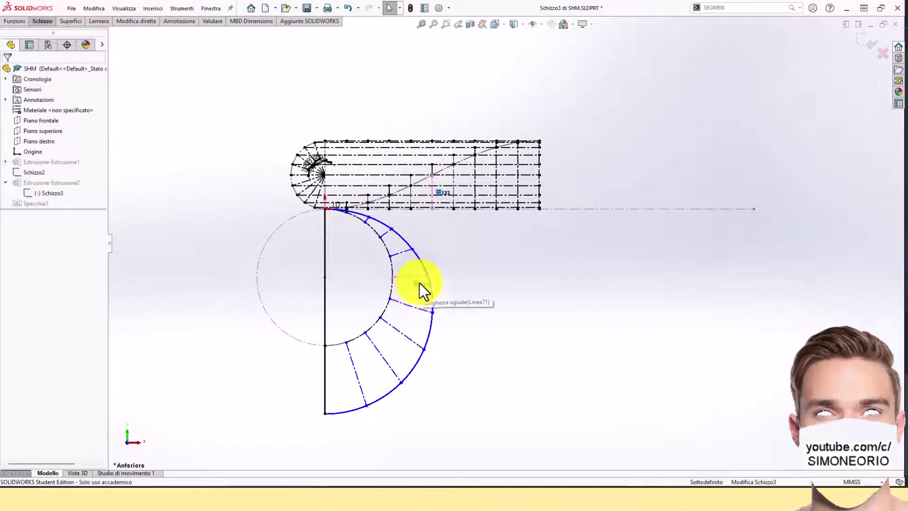
pyautogui.click(412, 279)
pyautogui.click(407, 303)
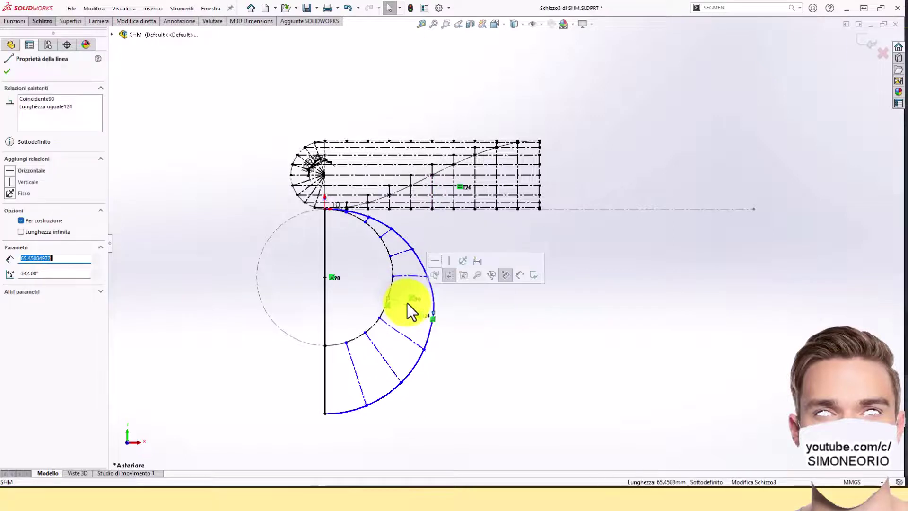
pyautogui.click(333, 273)
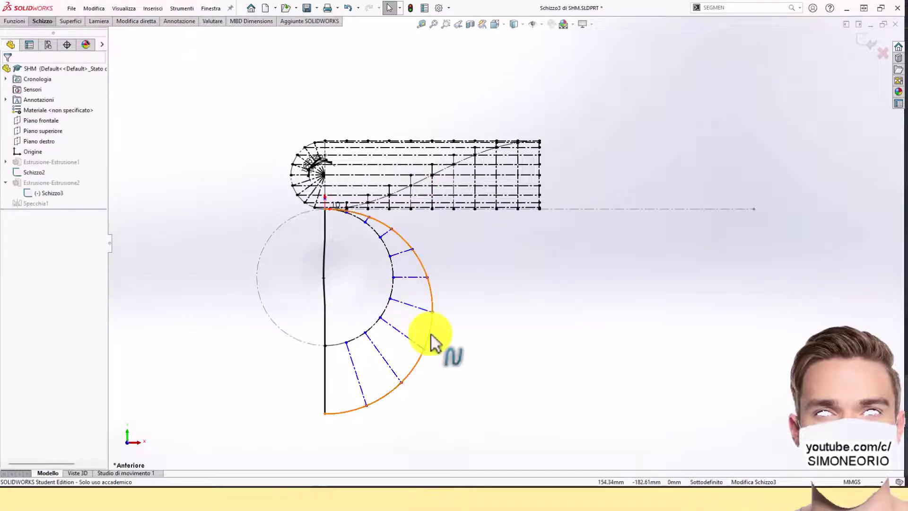
pyautogui.click(408, 336)
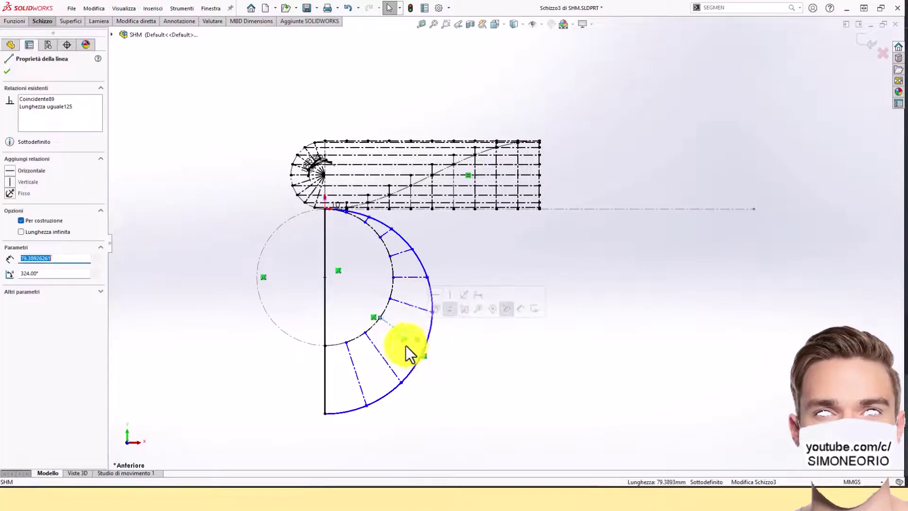
pyautogui.click(405, 343)
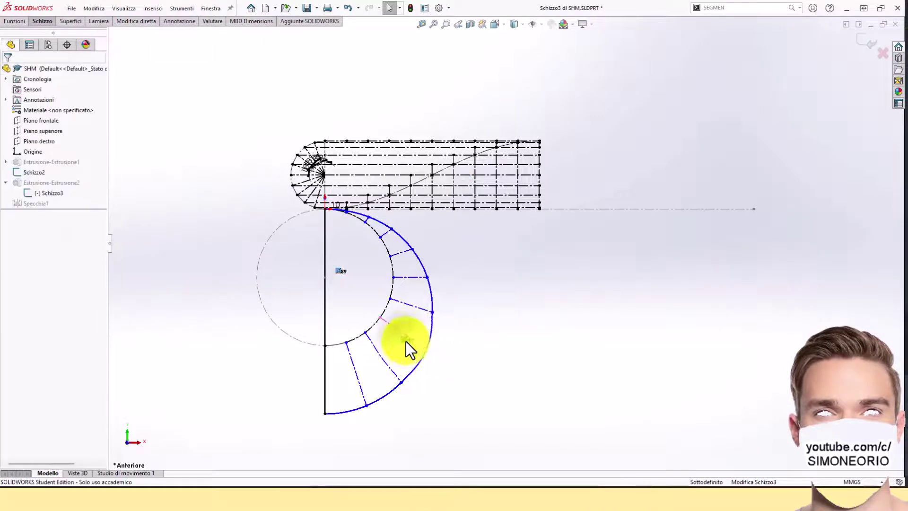
pyautogui.click(394, 371)
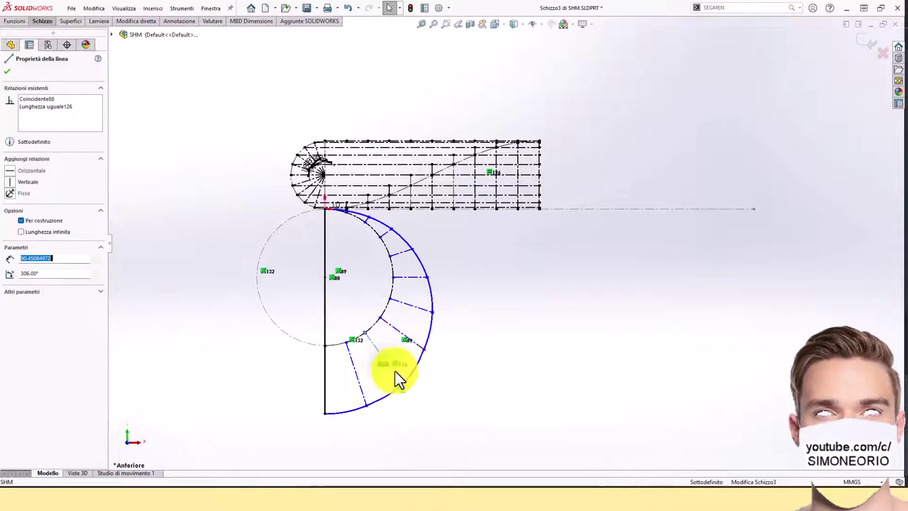
# Step: Check the relations of the lowest radial line, then move the four 18° angle dimensions outward, clear of the small semicircle's construction lines
pyautogui.click(360, 381)
pyautogui.click(359, 385)
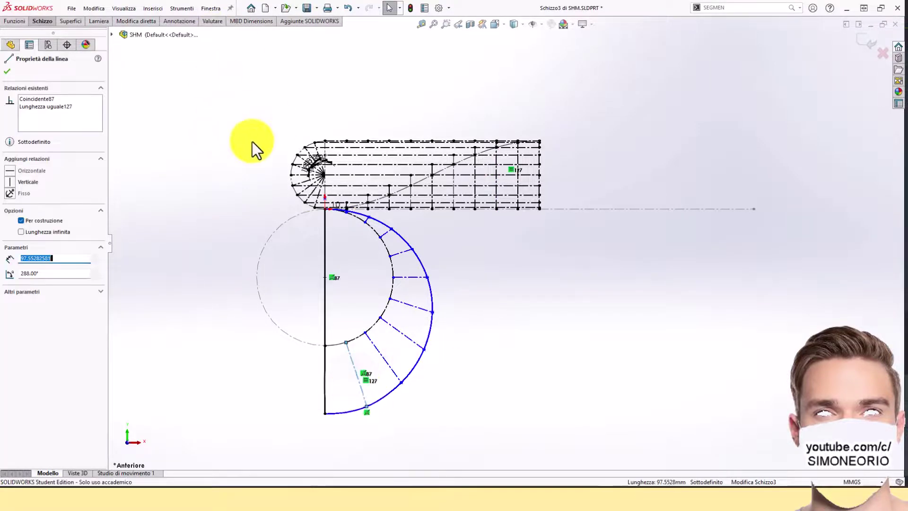
pyautogui.scroll(-5, 338, 115)
pyautogui.moveTo(350, 246); pyautogui.dragTo(115, 60)
pyautogui.moveTo(356, 232); pyautogui.dragTo(283, 115)
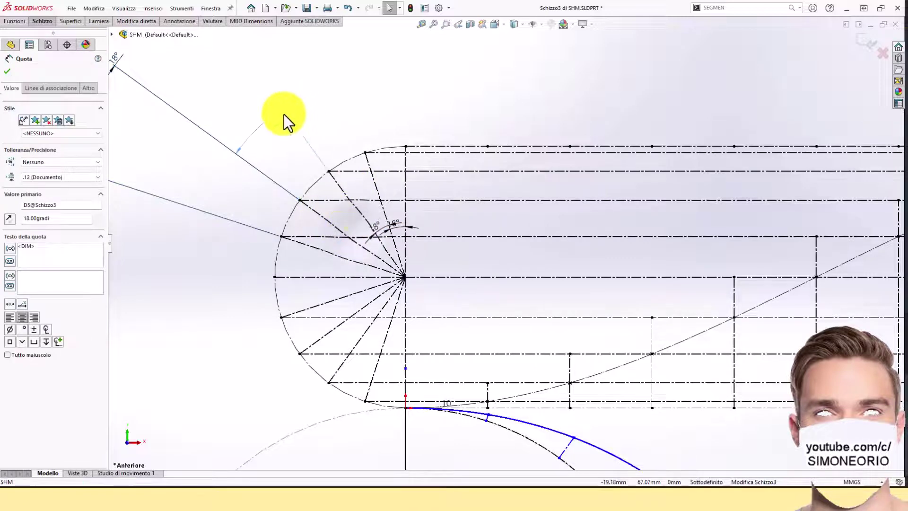
pyautogui.moveTo(373, 222); pyautogui.dragTo(342, 121)
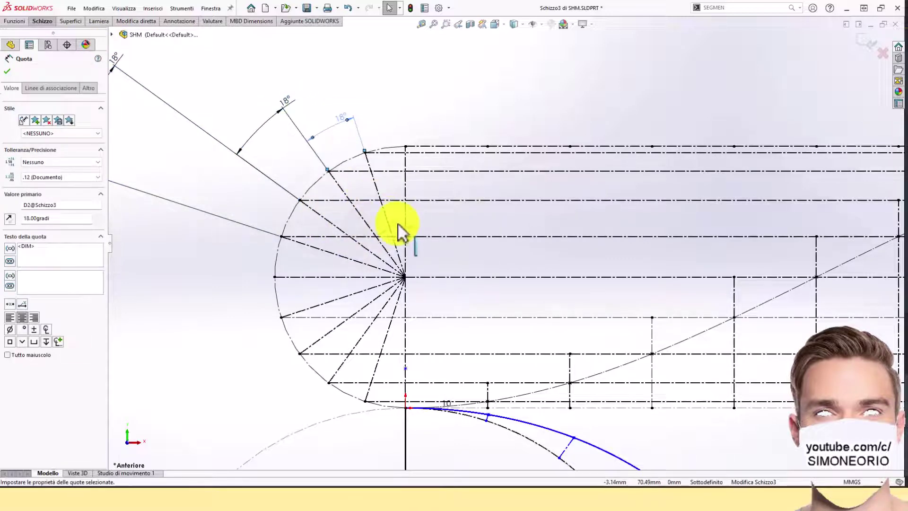
pyautogui.moveTo(398, 224); pyautogui.dragTo(391, 97)
pyautogui.click(583, 350)
pyautogui.scroll(4, 568, 333)
pyautogui.scroll(4, 566, 384)
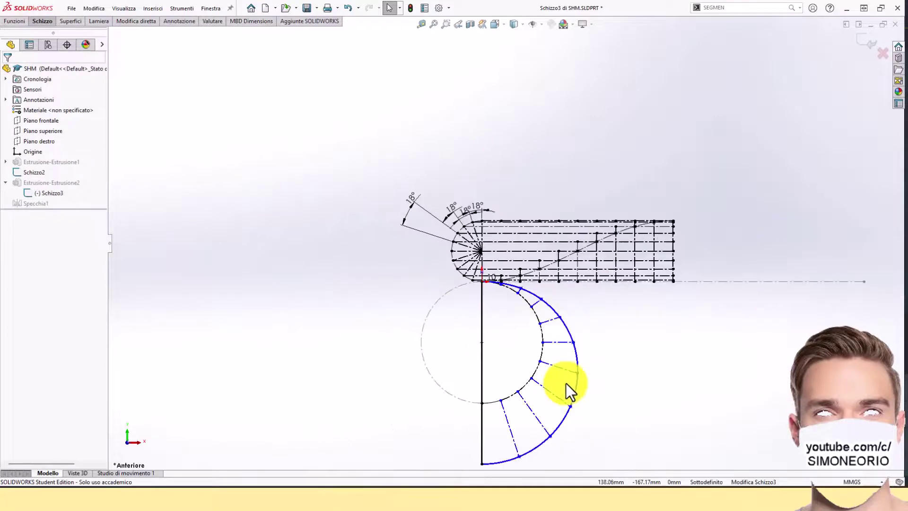
# Step: Delete the construction arcs of Schizzo3 that overlie the base circle below its horizontal radial line
pyautogui.scroll(-3, 555, 384)
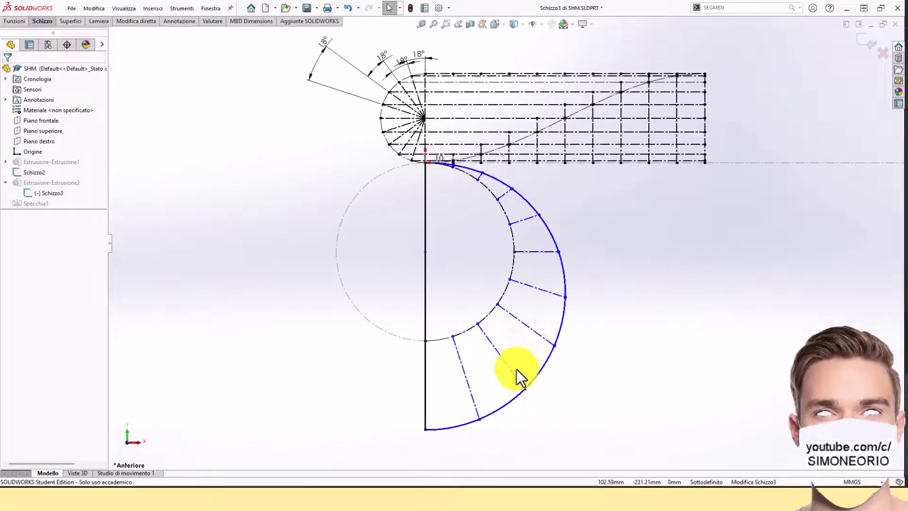
pyautogui.click(489, 311)
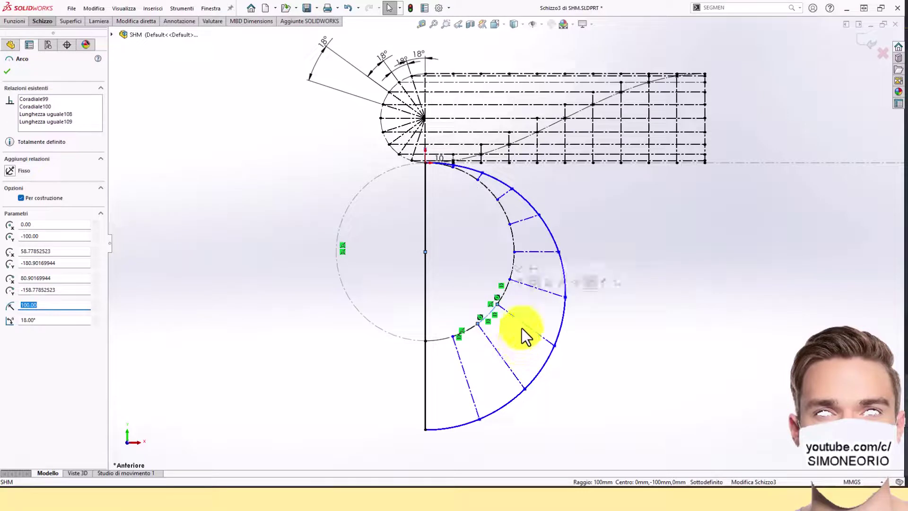
pyautogui.click(648, 346)
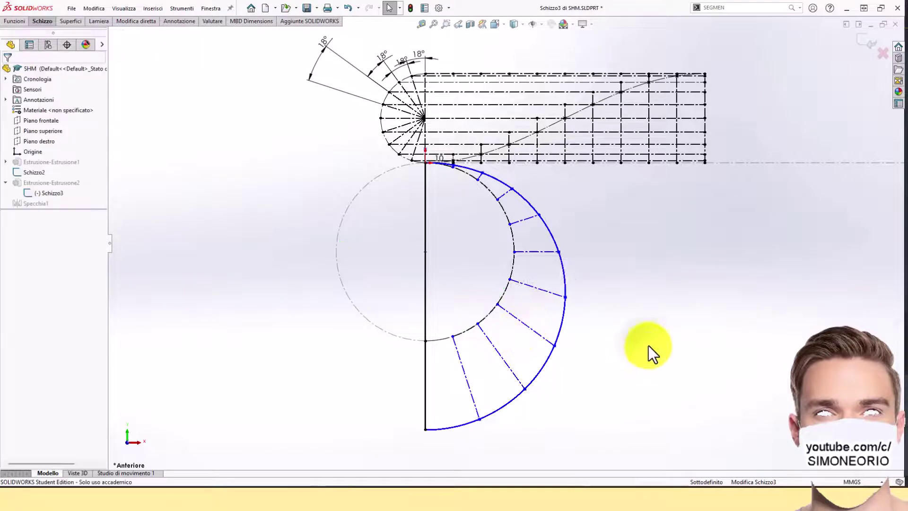
pyautogui.click(487, 315)
pyautogui.press('Escape')
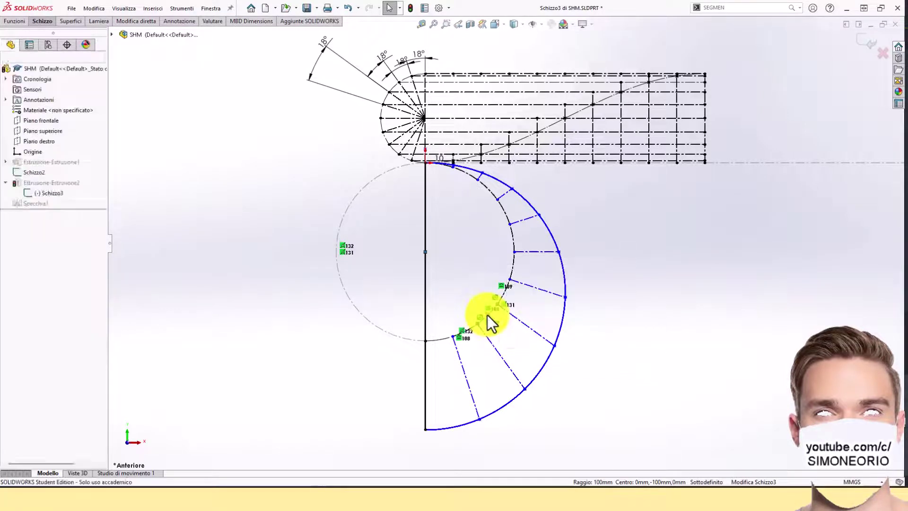
pyautogui.click(466, 333)
pyautogui.press('Delete')
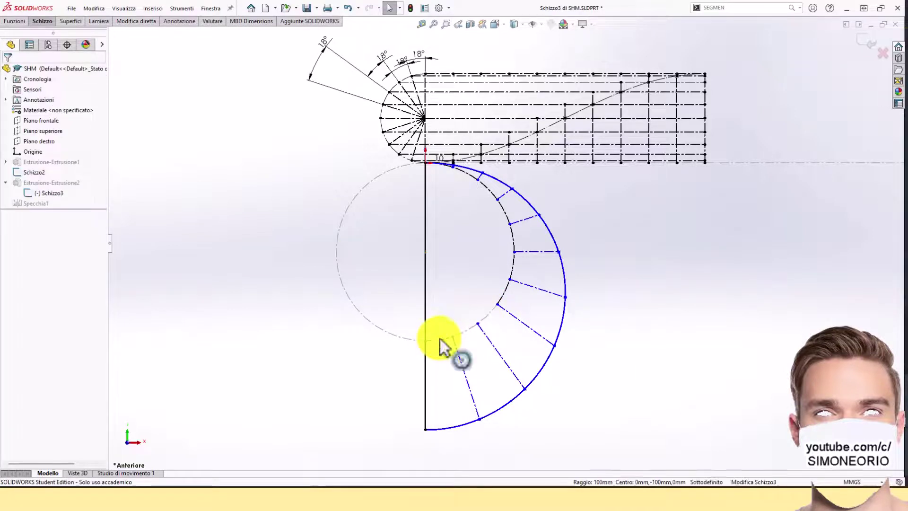
pyautogui.click(440, 339)
pyautogui.press('Delete')
pyautogui.click(507, 287)
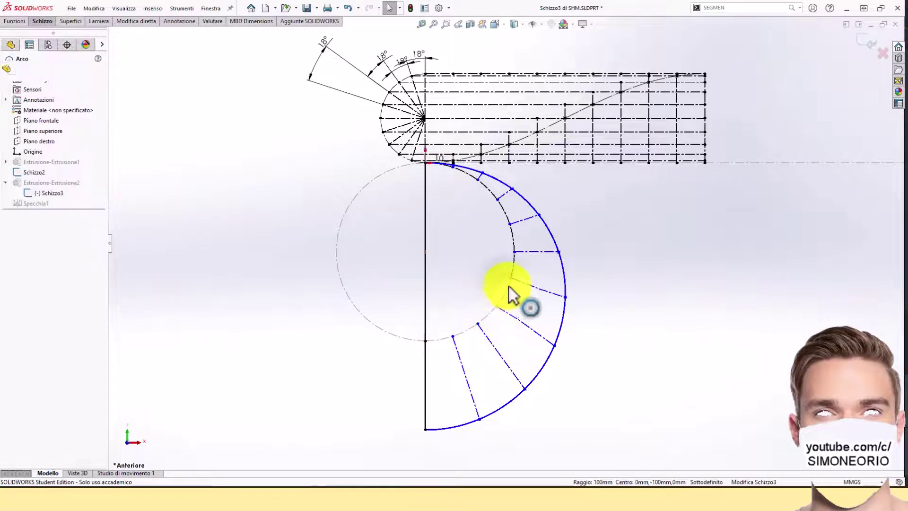
pyautogui.press('Delete')
pyautogui.click(513, 268)
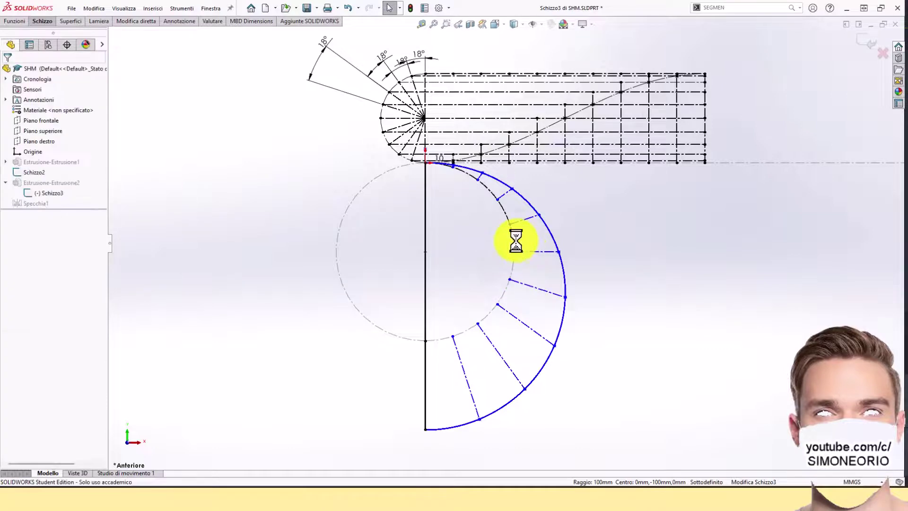
# Step: Delete the remaining overlying construction arcs on the base circle between the horizontal radial line and the origin
pyautogui.click(508, 218)
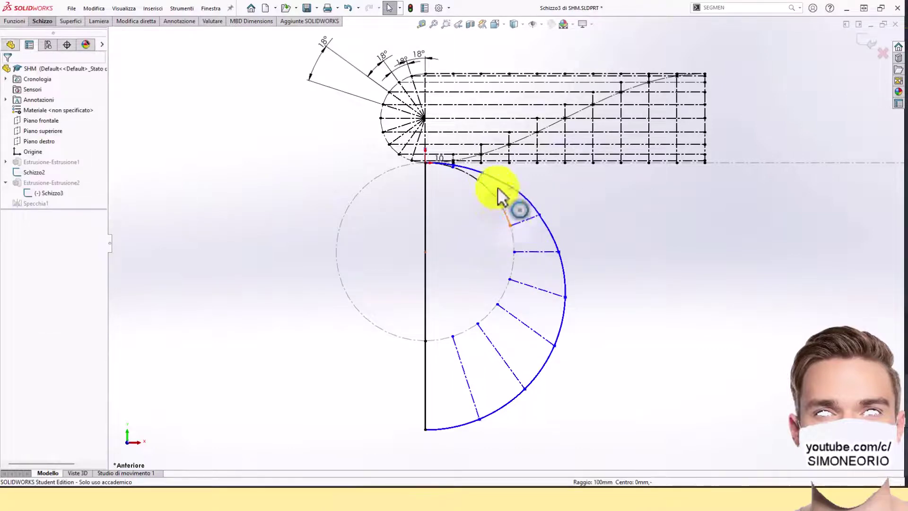
pyautogui.click(467, 175)
pyautogui.scroll(-3, 472, 175)
pyautogui.click(454, 200)
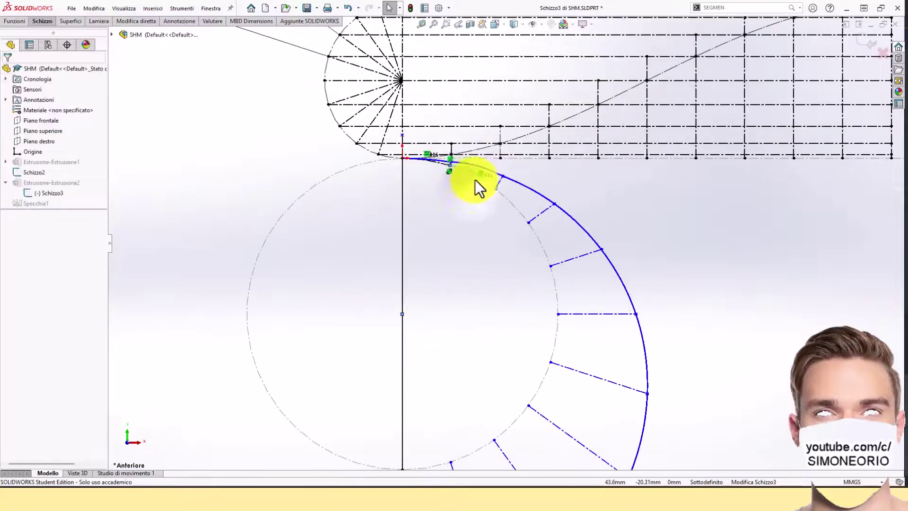
pyautogui.moveTo(474, 175); pyautogui.dragTo(464, 174)
pyautogui.click(461, 177)
pyautogui.scroll(-2, 460, 178)
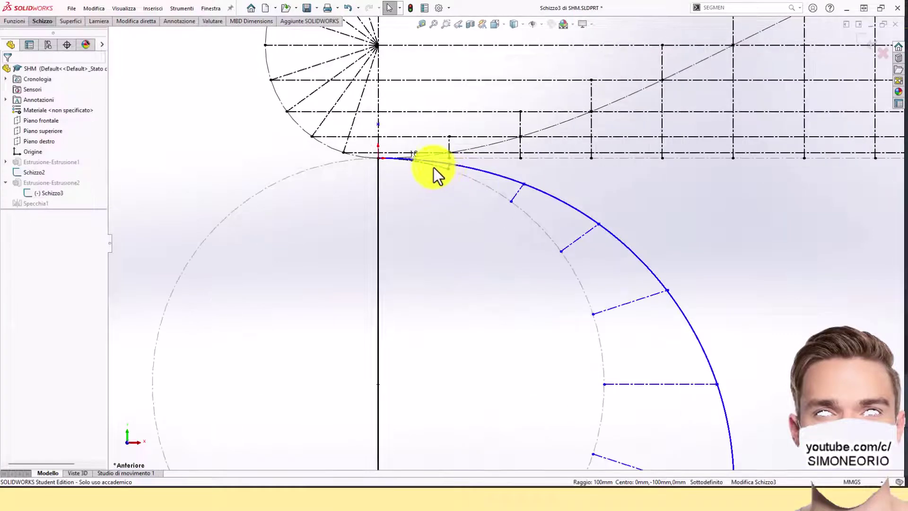
pyautogui.scroll(-3, 423, 187)
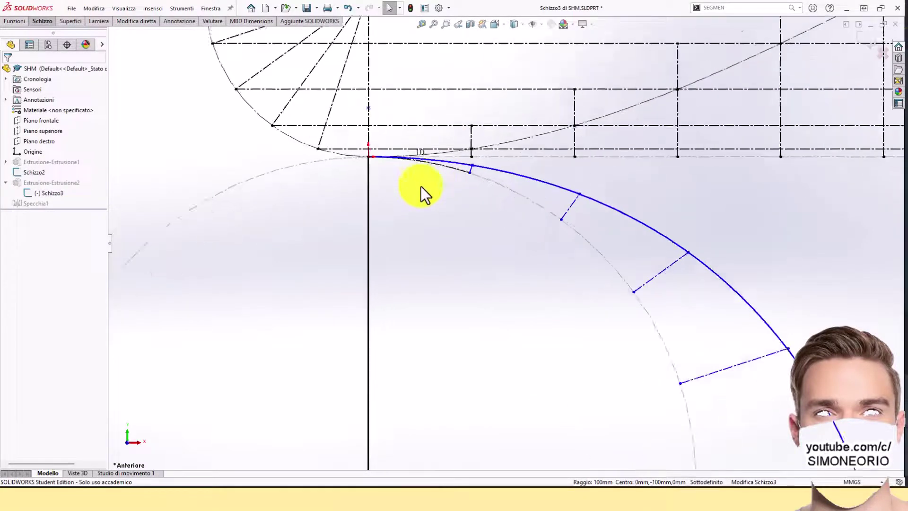
pyautogui.click(464, 168)
pyautogui.click(484, 188)
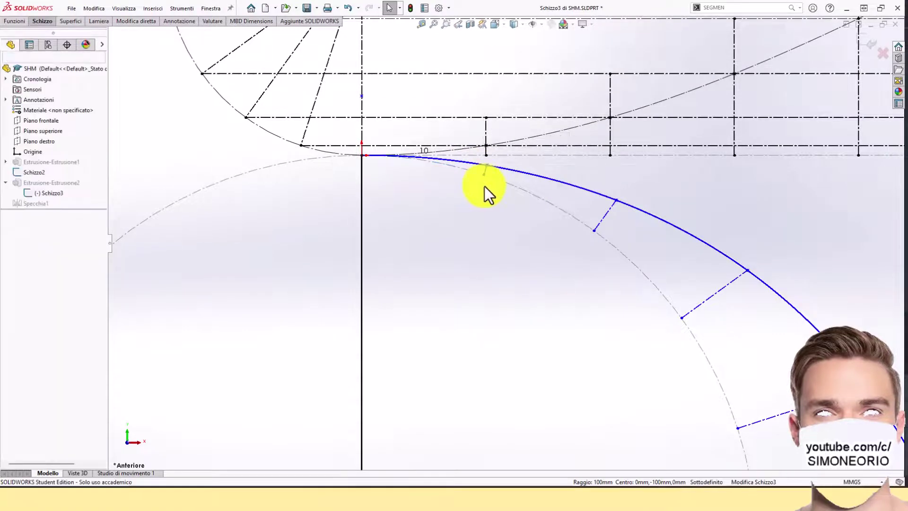
# Step: Make the inner endpoints of the first two radial lines from the origin coincident with the Schizzo2 base circle
pyautogui.click(486, 176)
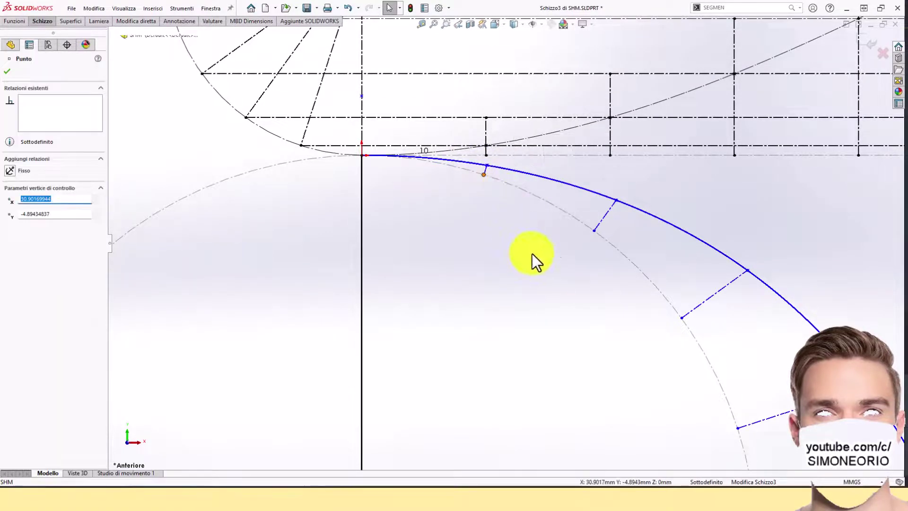
pyautogui.keyDown('ctrl'); pyautogui.click(546, 204); pyautogui.keyUp('ctrl')
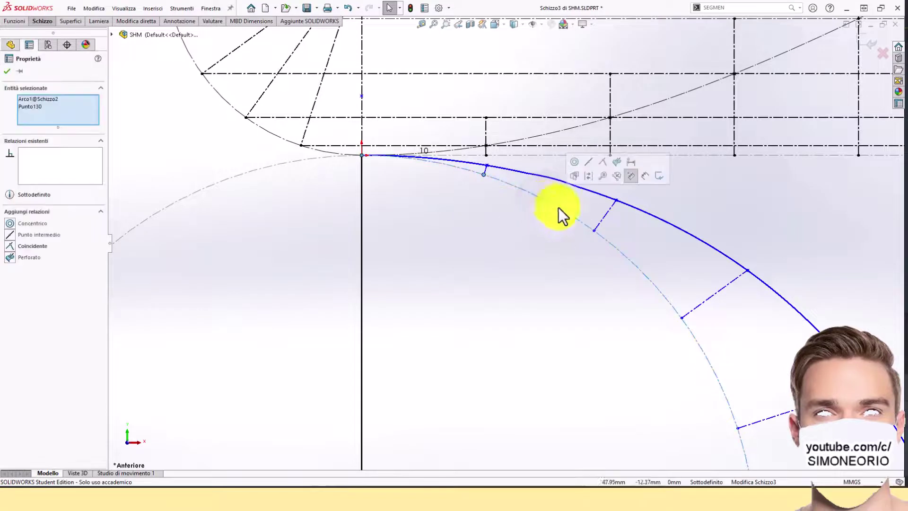
pyautogui.click(604, 164)
pyautogui.click(566, 261)
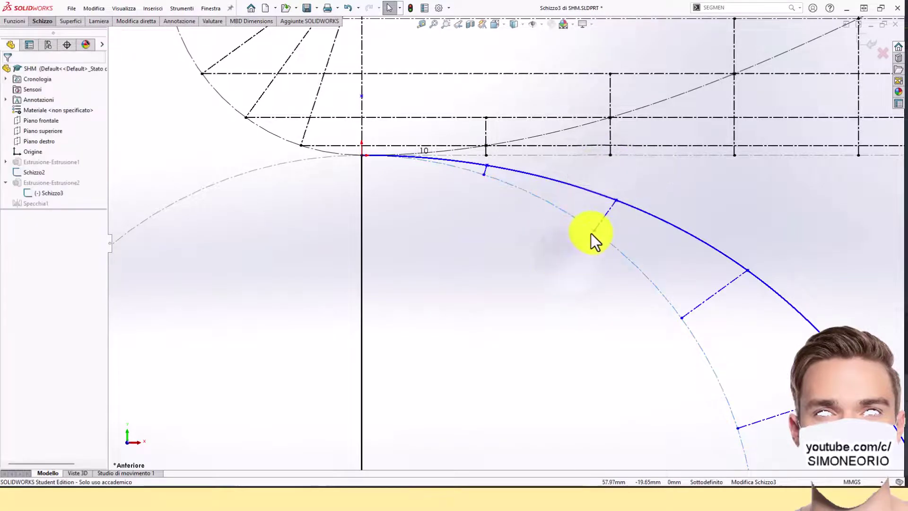
pyautogui.click(594, 232)
pyautogui.keyDown('ctrl'); pyautogui.click(614, 244); pyautogui.keyUp('ctrl')
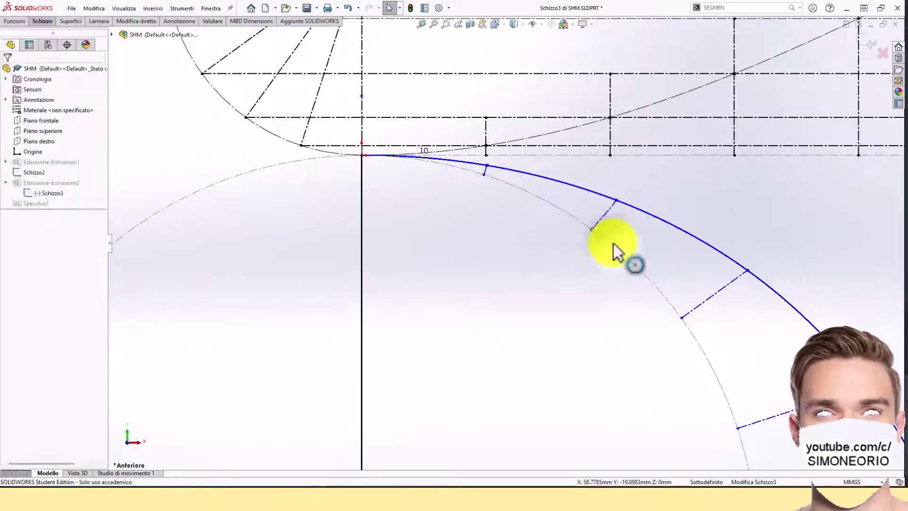
# Step: Make the inner endpoints of the third and fourth radial lines coincident with the Schizzo2 base circle
pyautogui.click(682, 317)
pyautogui.keyDown('ctrl'); pyautogui.click(701, 350); pyautogui.keyUp('ctrl')
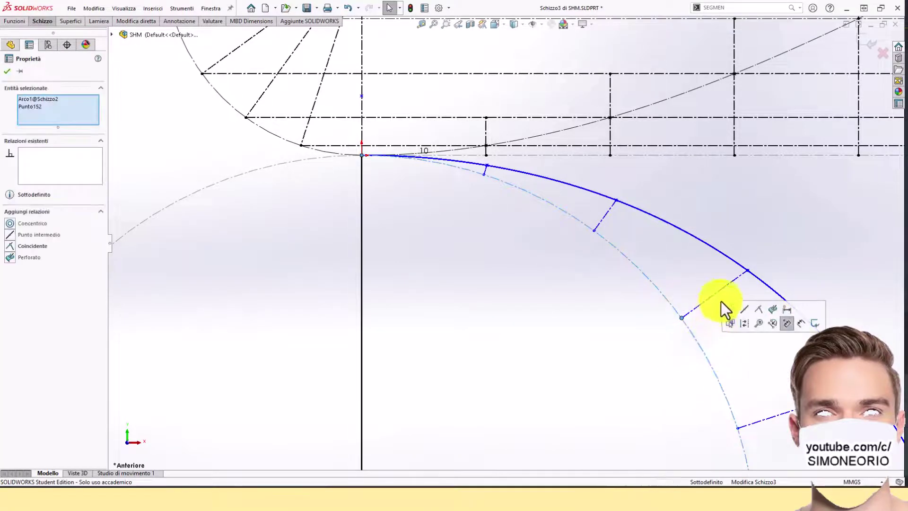
pyautogui.press('z')
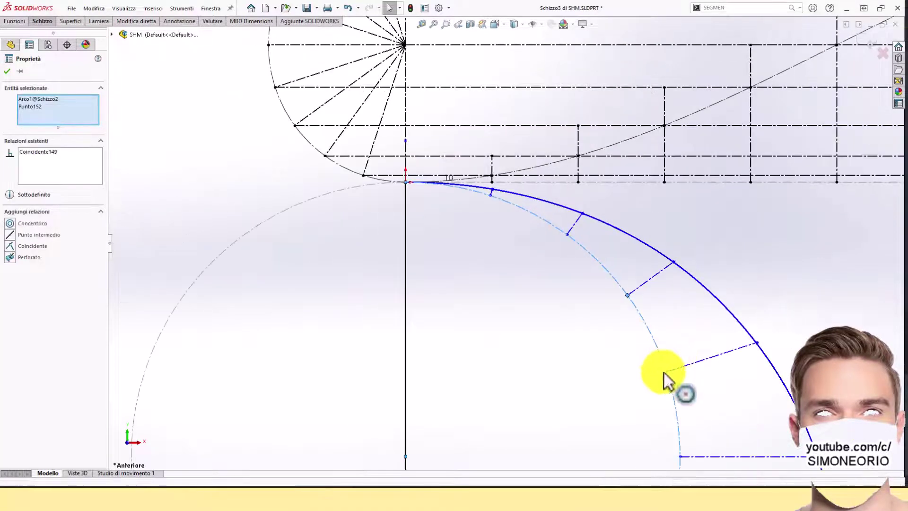
pyautogui.click(666, 372)
pyautogui.keyDown('ctrl'); pyautogui.click(671, 392); pyautogui.keyUp('ctrl')
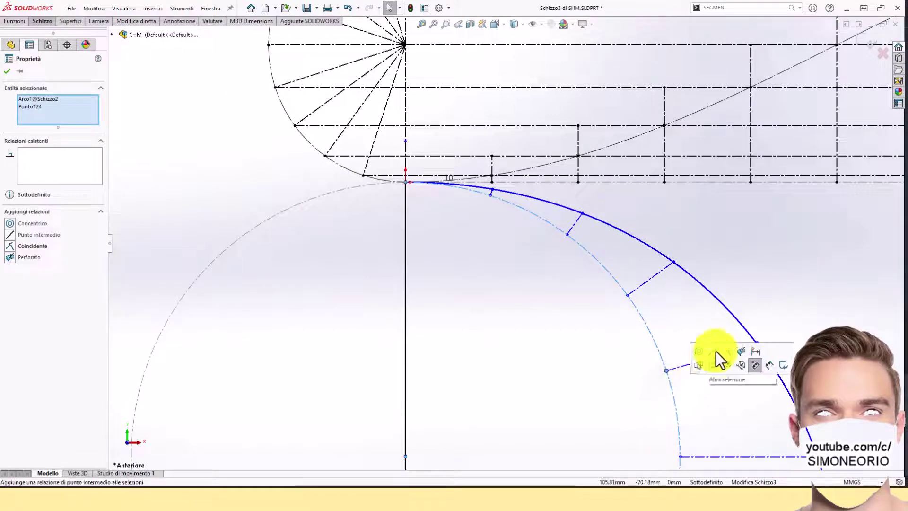
pyautogui.click(726, 355)
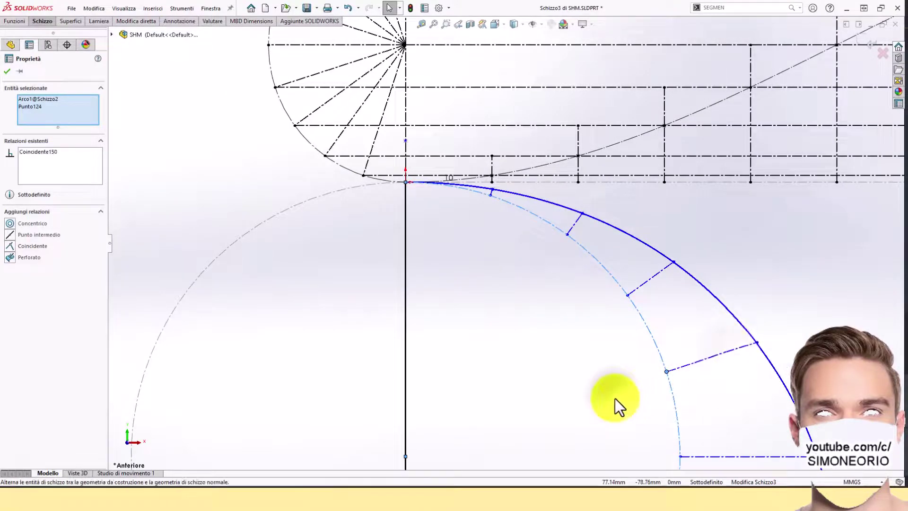
# Step: Make the inner endpoints of the horizontal radial line and the one just below it coincident with the base circle
pyautogui.keyDown('ctrl'); pyautogui.moveTo(662, 423); pyautogui.dragTo(634, 371, button='middle'); pyautogui.keyUp('ctrl')
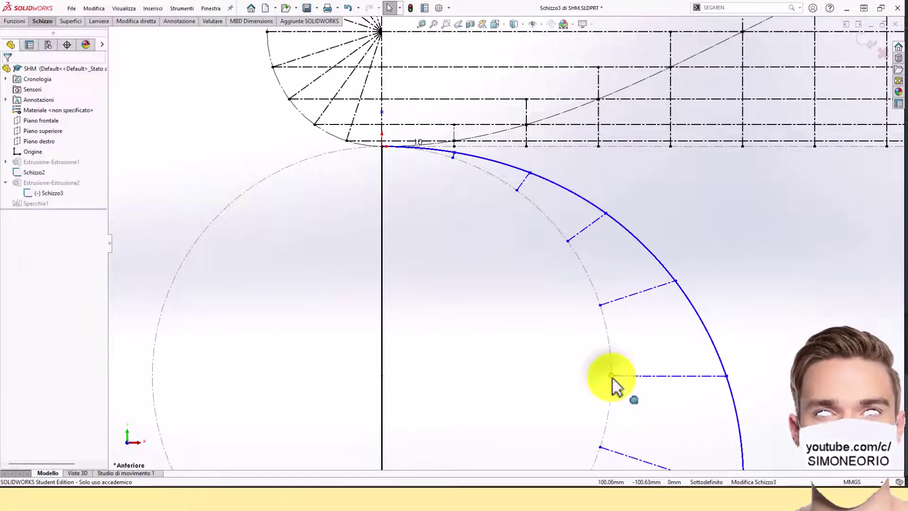
pyautogui.click(612, 379)
pyautogui.keyDown('ctrl'); pyautogui.click(611, 401); pyautogui.keyUp('ctrl')
pyautogui.click(665, 359)
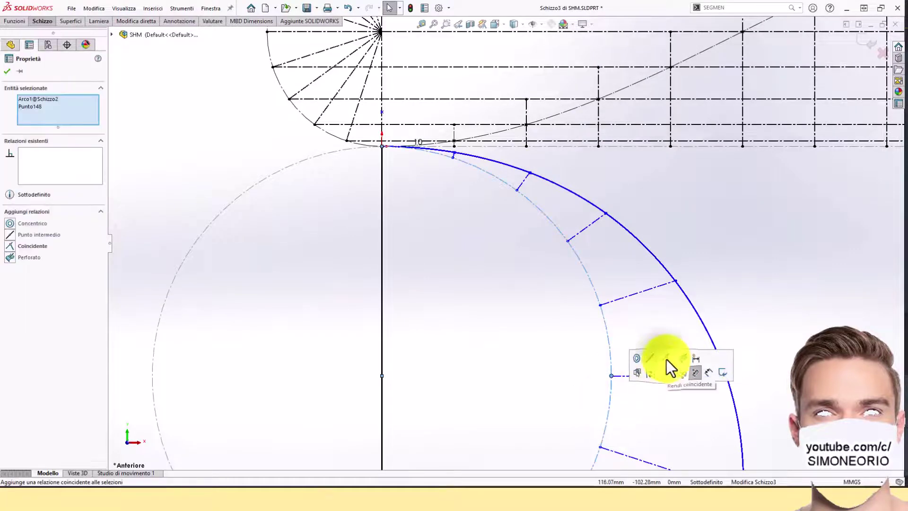
pyautogui.click(599, 445)
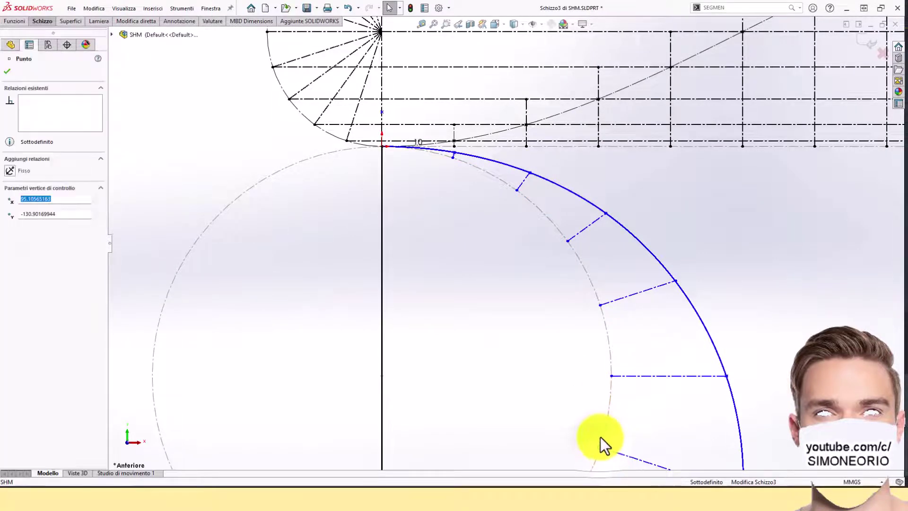
pyautogui.keyDown('ctrl'); pyautogui.click(604, 438); pyautogui.keyUp('ctrl')
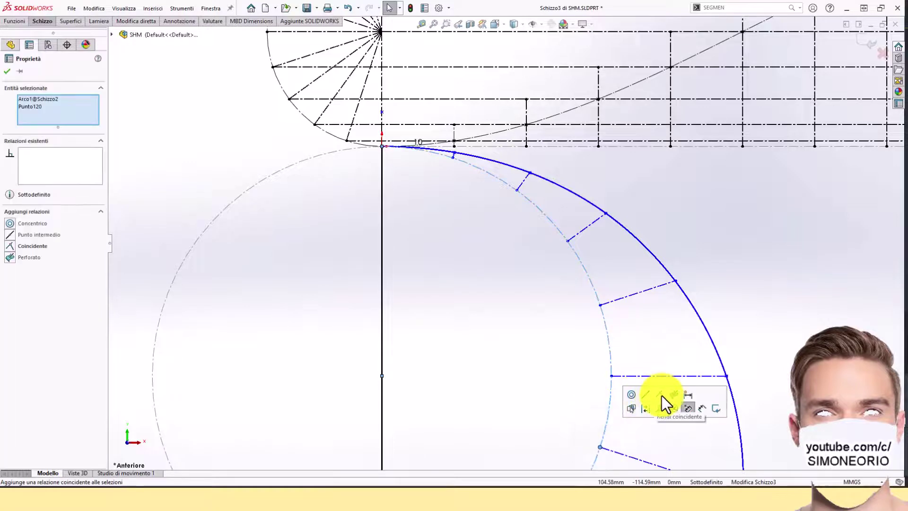
pyautogui.click(661, 395)
pyautogui.scroll(2, 577, 412)
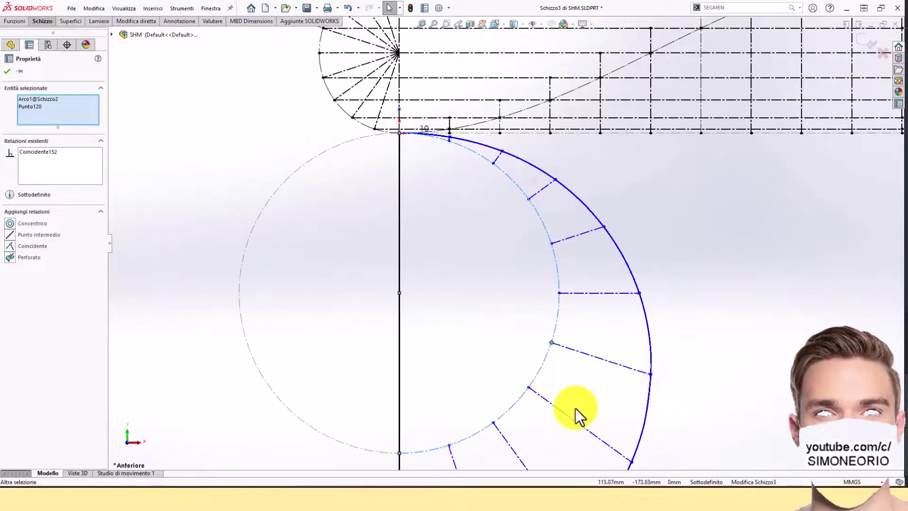
# Step: Make the inner endpoints of the last three radial lines, on the lower part of the cam, coincident with the base circle
pyautogui.click(532, 389)
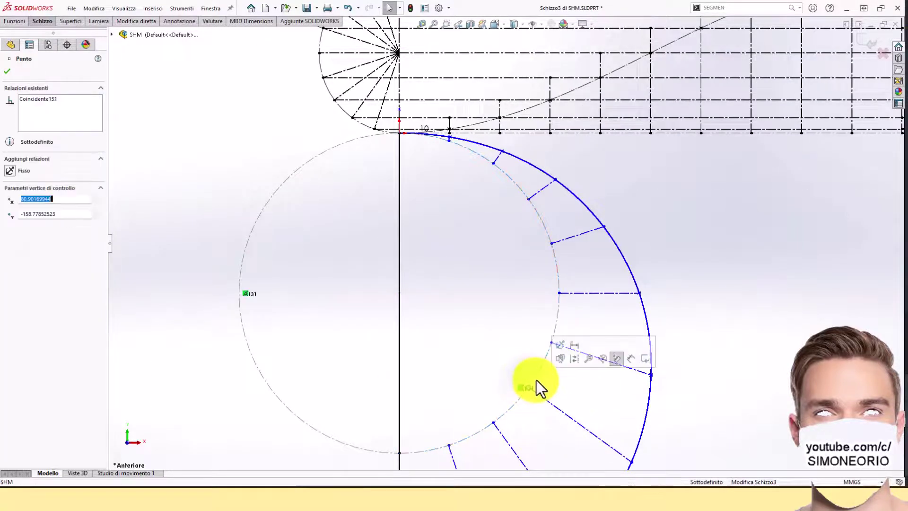
pyautogui.keyDown('ctrl'); pyautogui.click(537, 381); pyautogui.keyUp('ctrl')
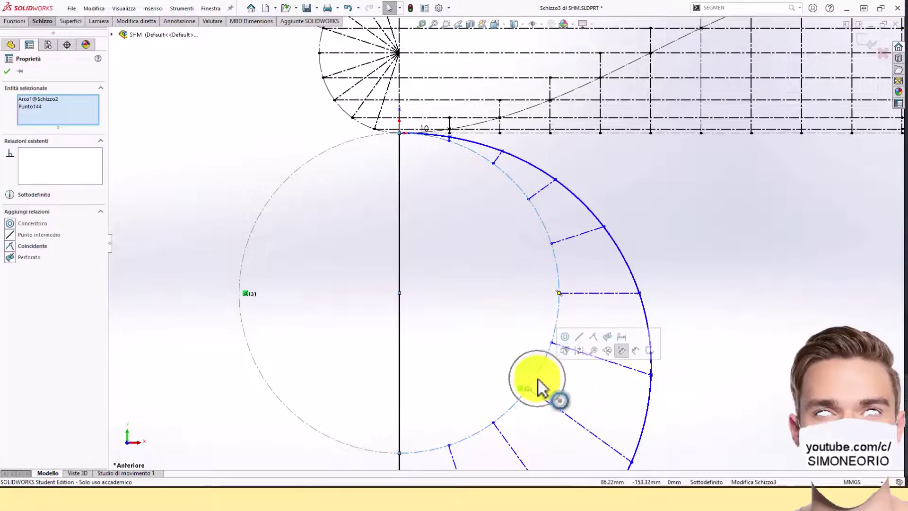
pyautogui.click(594, 337)
pyautogui.click(492, 420)
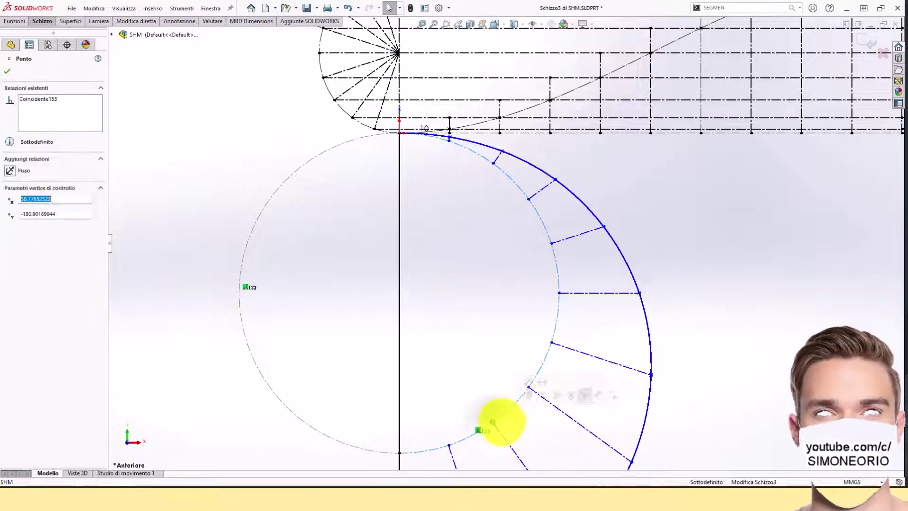
pyautogui.keyDown('ctrl'); pyautogui.click(503, 418); pyautogui.keyUp('ctrl')
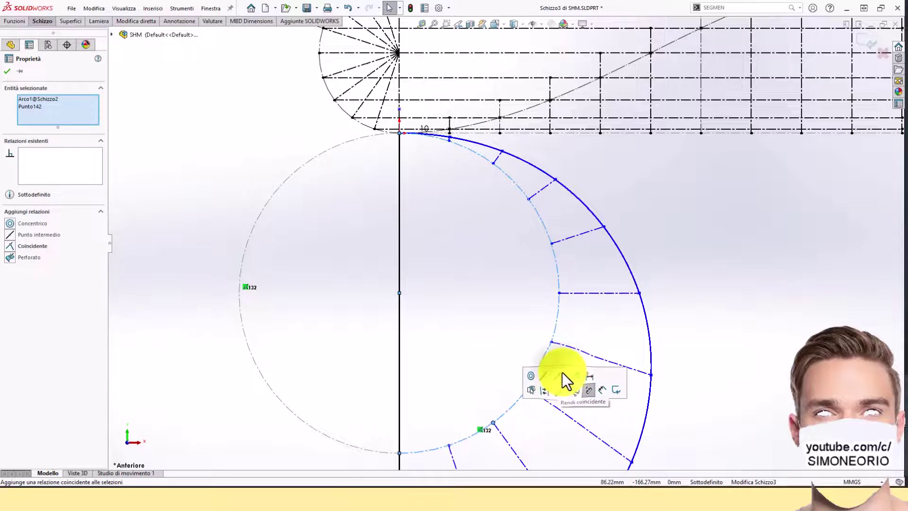
pyautogui.click(563, 373)
pyautogui.click(450, 445)
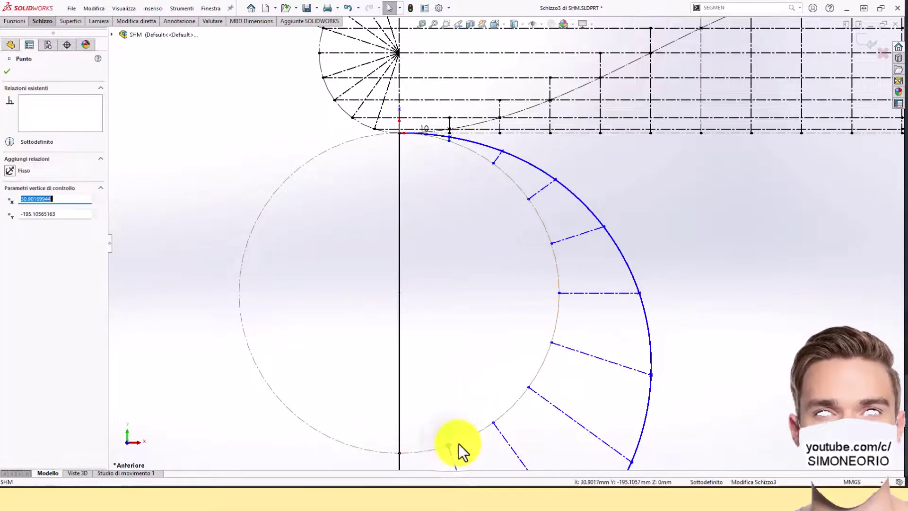
pyautogui.keyDown('ctrl'); pyautogui.click(490, 426); pyautogui.keyUp('ctrl')
pyautogui.scroll(2, 464, 364)
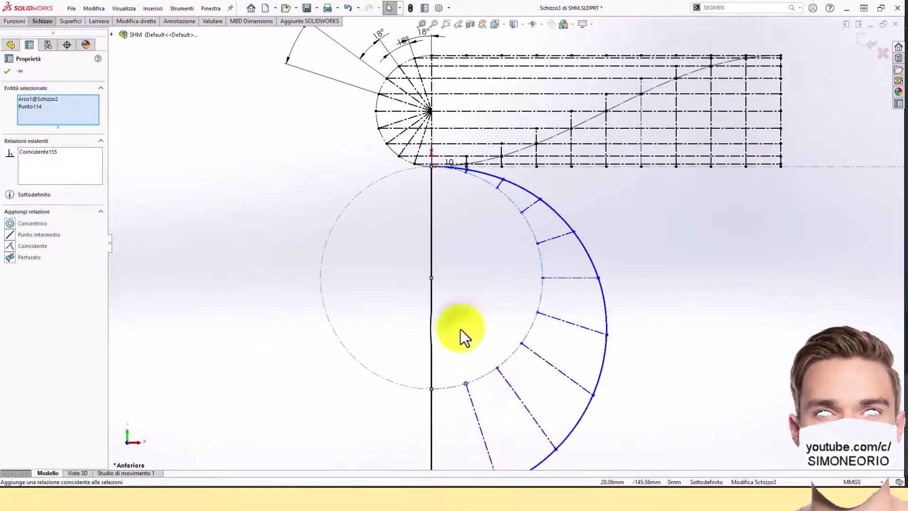
# Step: Dimension the angle between the vertical line and the lowest radial line as 18°
pyautogui.click(460, 329)
pyautogui.scroll(2, 481, 393)
pyautogui.scroll(-1, 481, 411)
pyautogui.moveTo(649, 441); pyautogui.dragTo(650, 392, button='right')
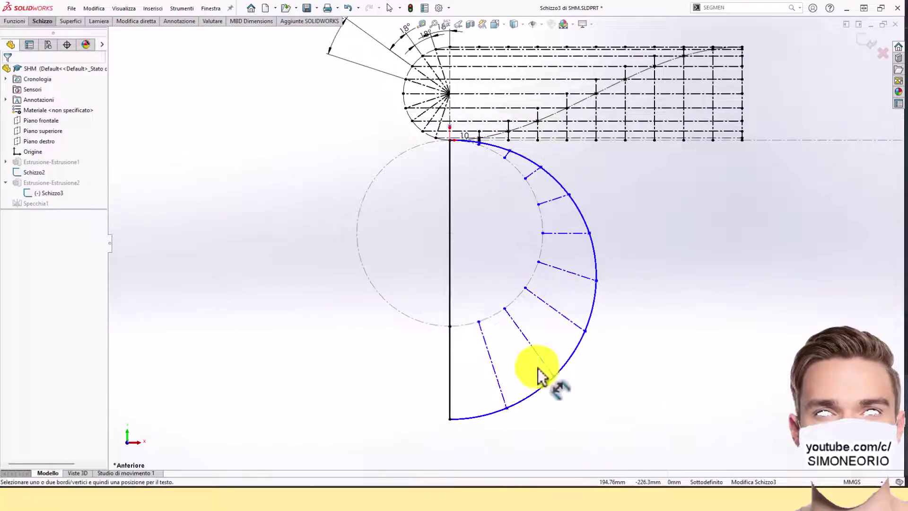
pyautogui.moveTo(503, 397); pyautogui.dragTo(462, 407)
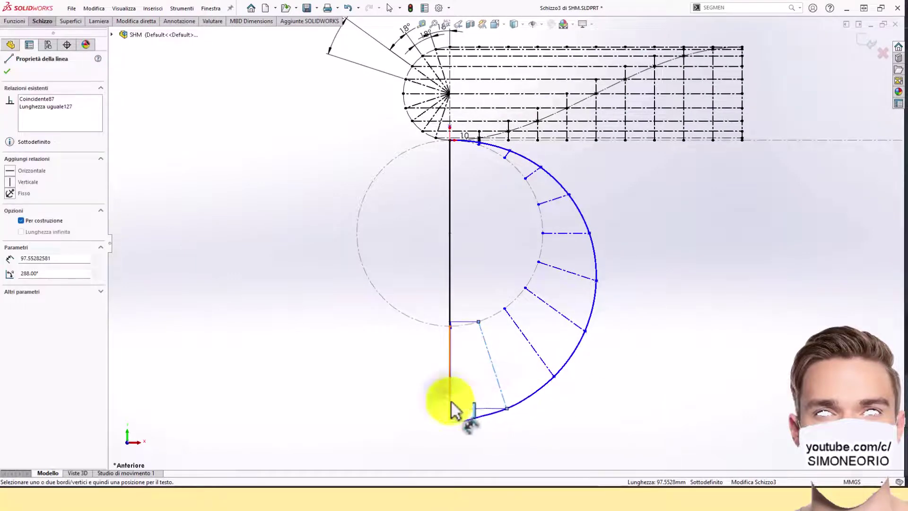
pyautogui.click(450, 410)
pyautogui.click(520, 447)
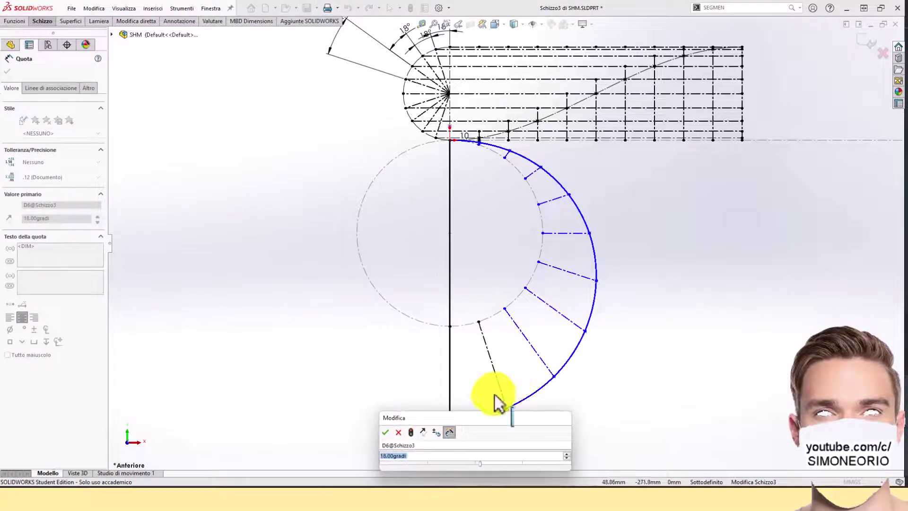
pyautogui.click(386, 433)
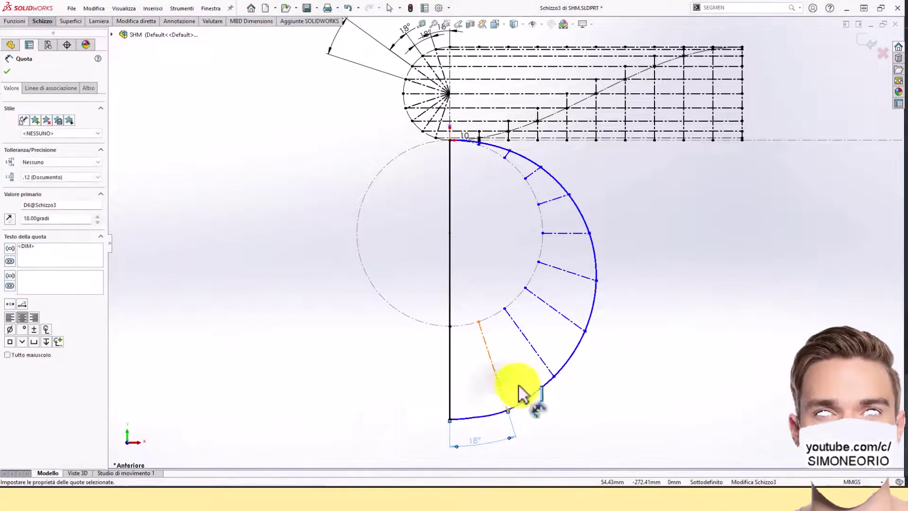
# Step: Dimension the angles between the lowest and second-lowest radial lines and between the second- and third-lowest ones as 18° each
pyautogui.click(543, 361)
pyautogui.click(544, 362)
pyautogui.click(554, 413)
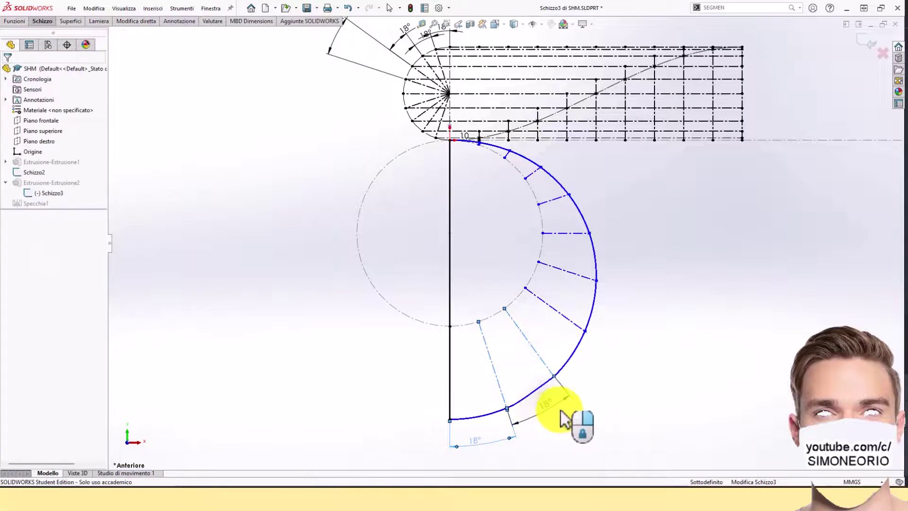
pyautogui.press('Return')
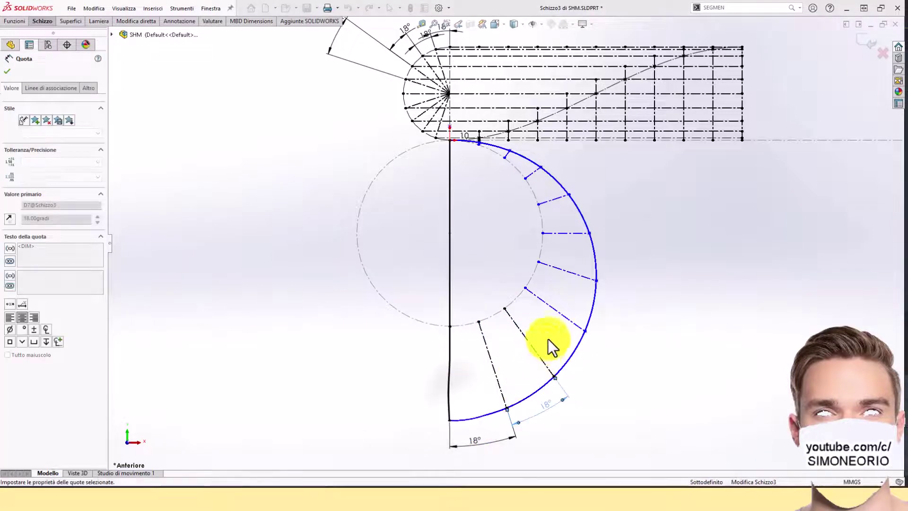
pyautogui.click(539, 356)
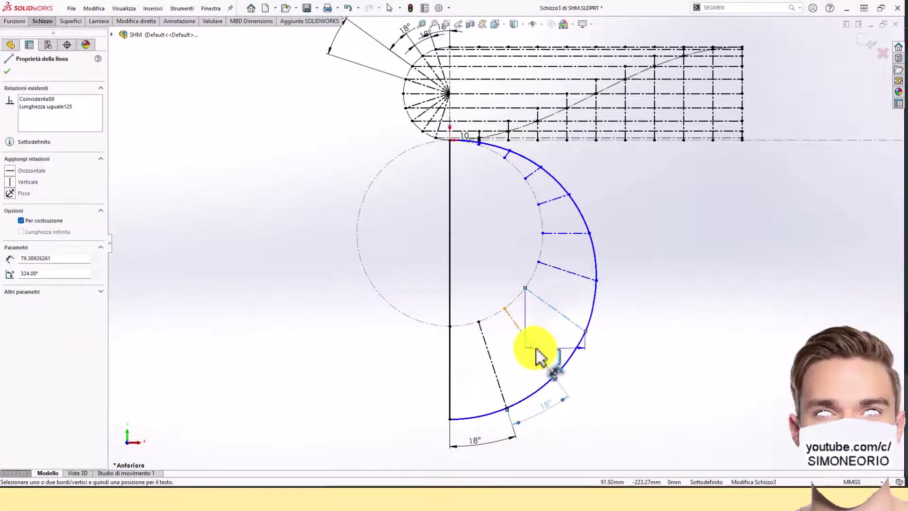
pyautogui.click(595, 385)
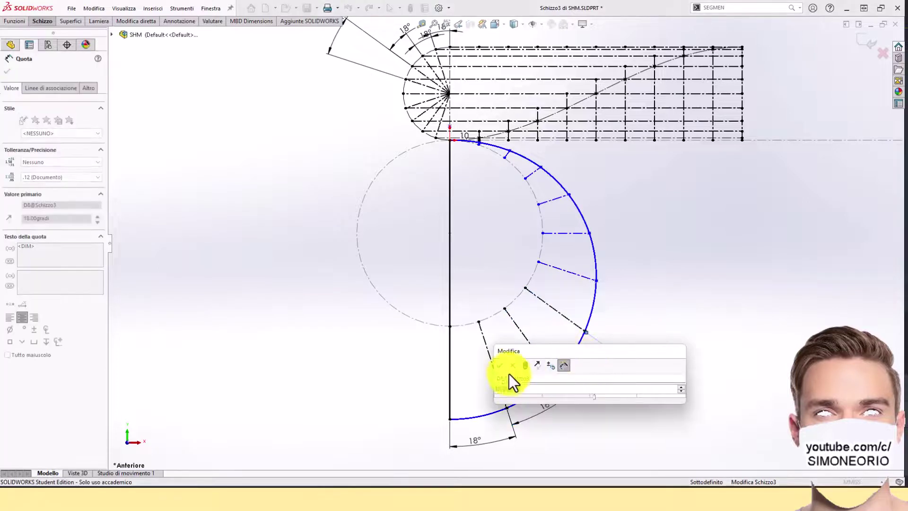
pyautogui.click(501, 367)
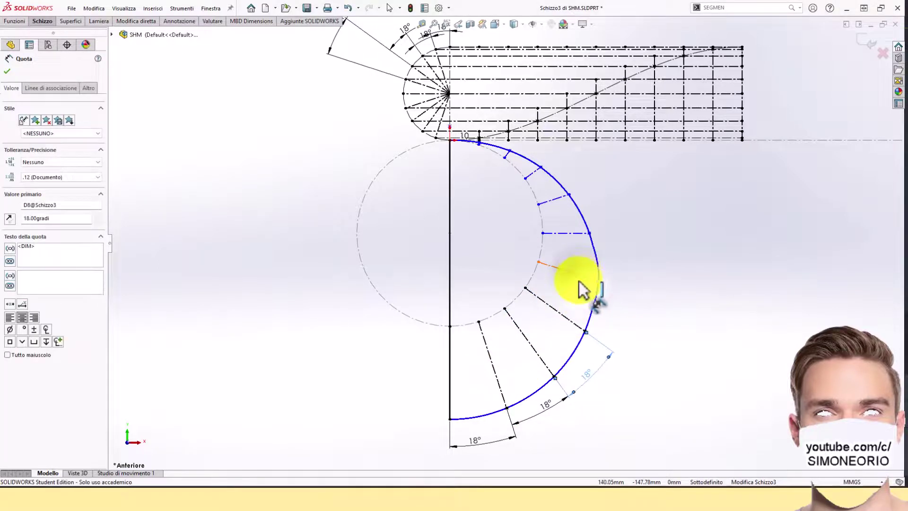
# Step: Add 18° angles from the third-lowest to the fourth-lowest radial line and from the fourth-lowest to the horizontal one
pyautogui.click(579, 278)
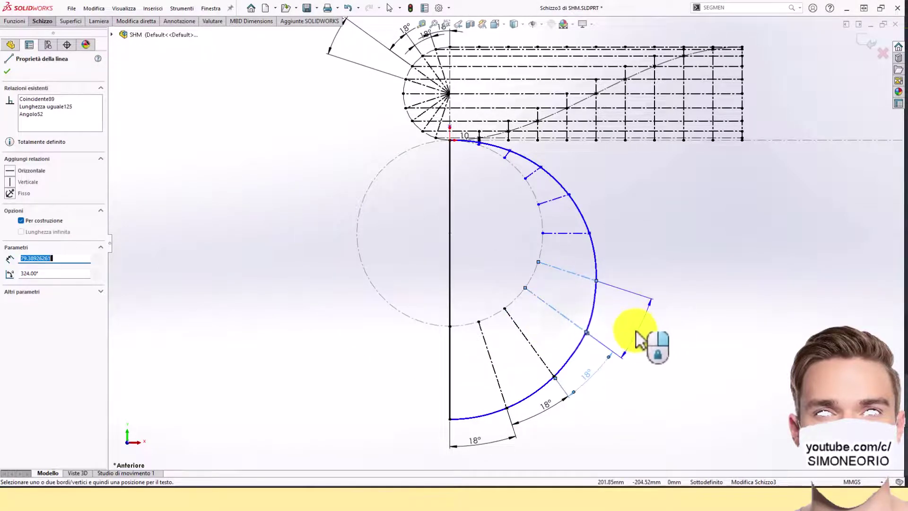
pyautogui.click(638, 333)
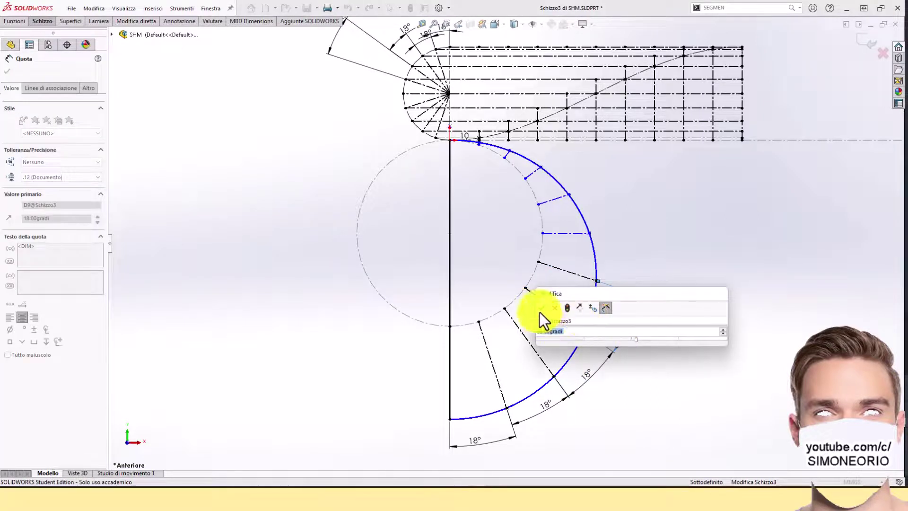
pyautogui.click(541, 309)
pyautogui.click(573, 273)
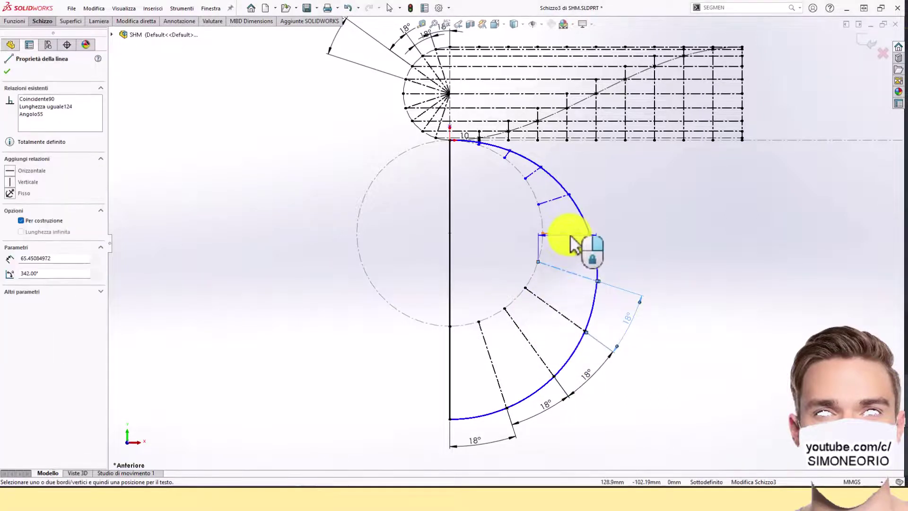
pyautogui.click(571, 234)
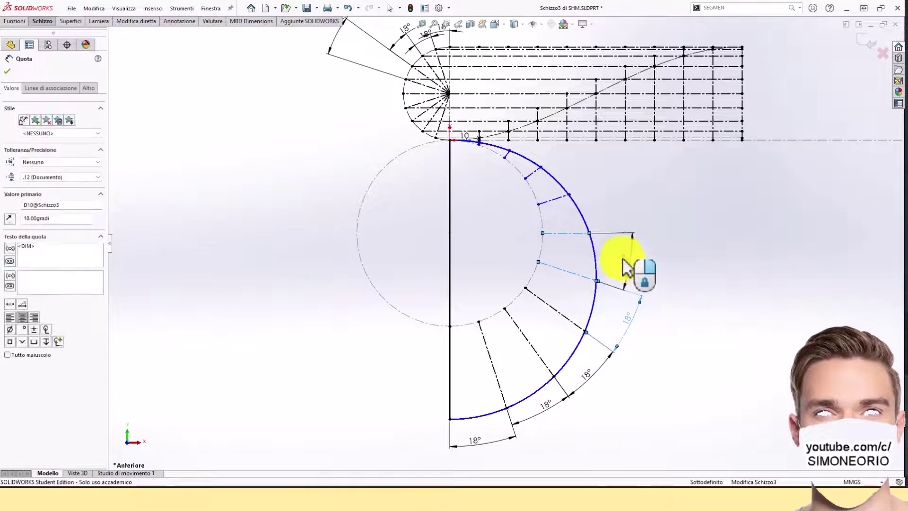
pyautogui.click(623, 260)
pyautogui.click(539, 249)
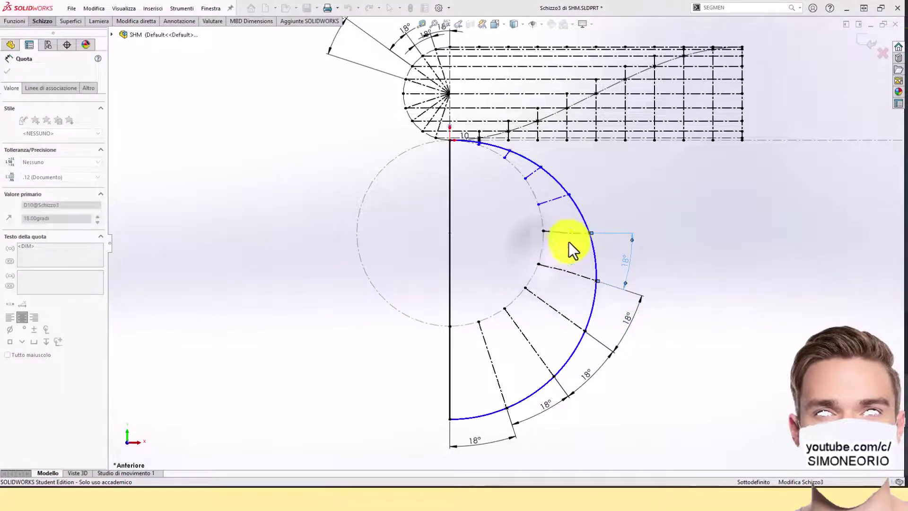
# Step: Add 18° angle dimensions between the horizontal radial line and the one above it, and between that one and its upper neighbour
pyautogui.click(572, 233)
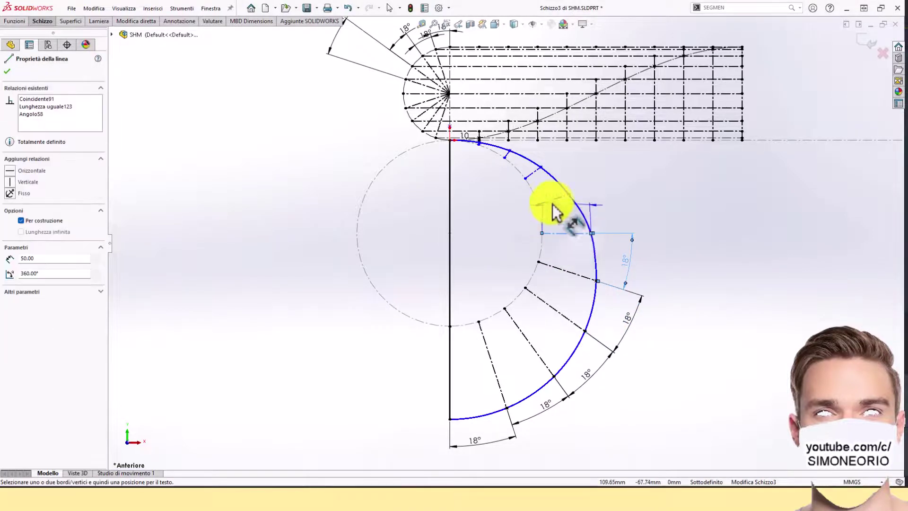
pyautogui.click(555, 201)
pyautogui.click(621, 209)
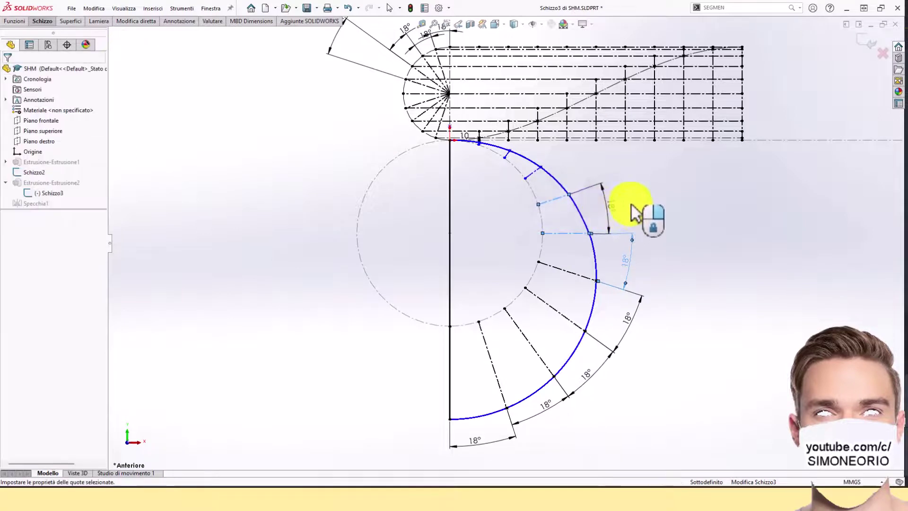
pyautogui.click(630, 208)
pyautogui.click(517, 193)
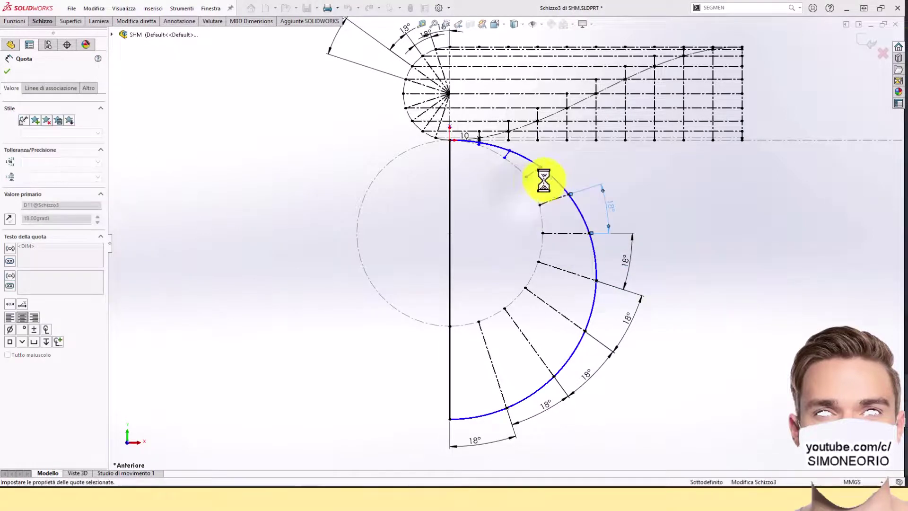
pyautogui.click(548, 202)
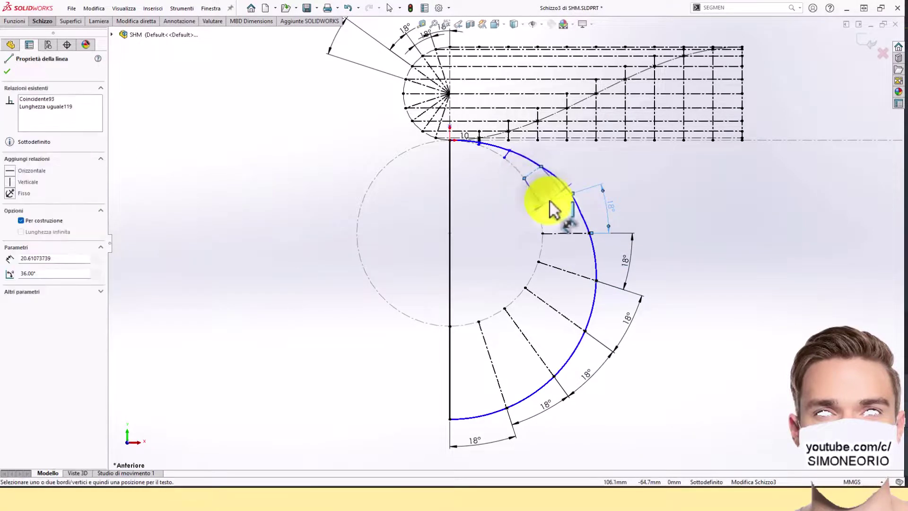
pyautogui.click(576, 168)
pyautogui.click(577, 172)
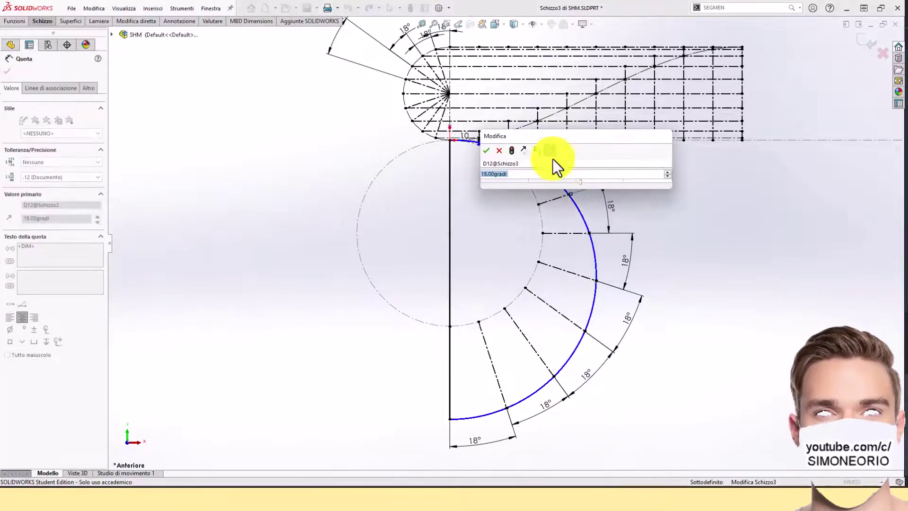
pyautogui.click(488, 151)
# Step: Dimension the last two angles, between the three short radial lines nearest the origin, as 18° each
pyautogui.scroll(-5, 511, 147)
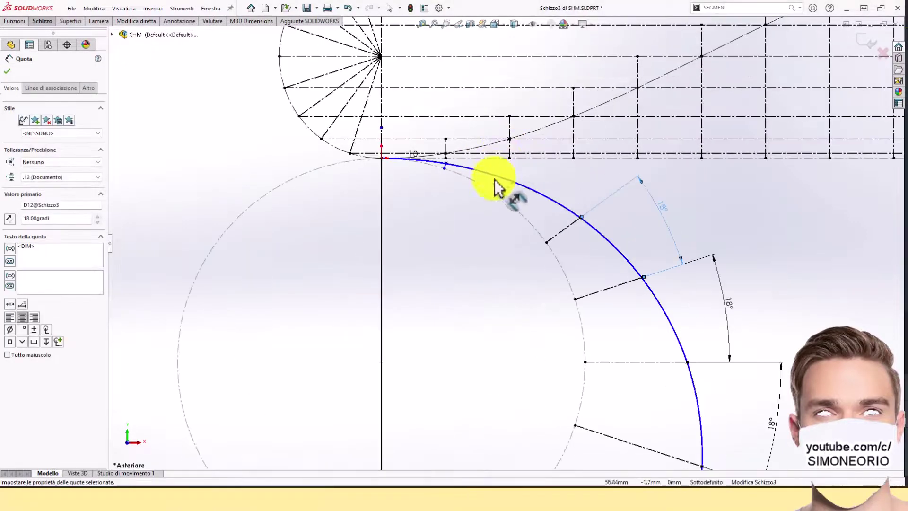
pyautogui.click(507, 202)
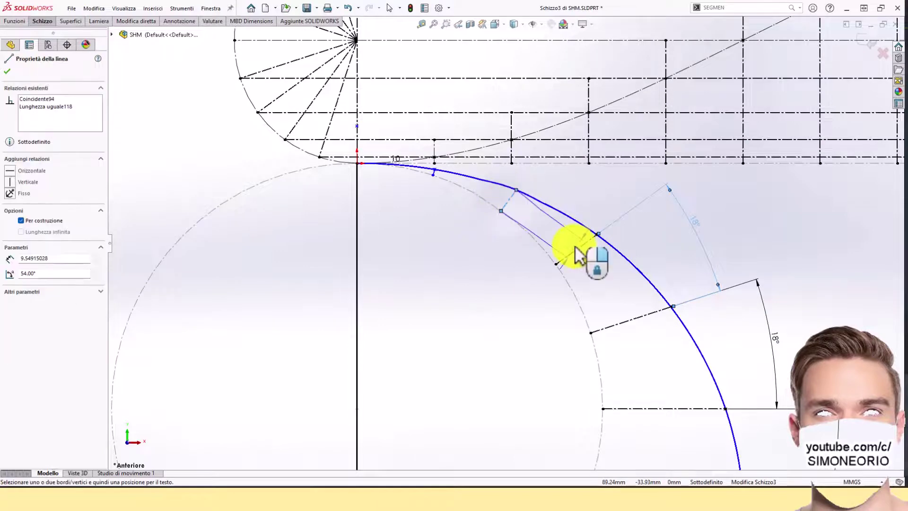
pyautogui.click(573, 250)
pyautogui.click(572, 192)
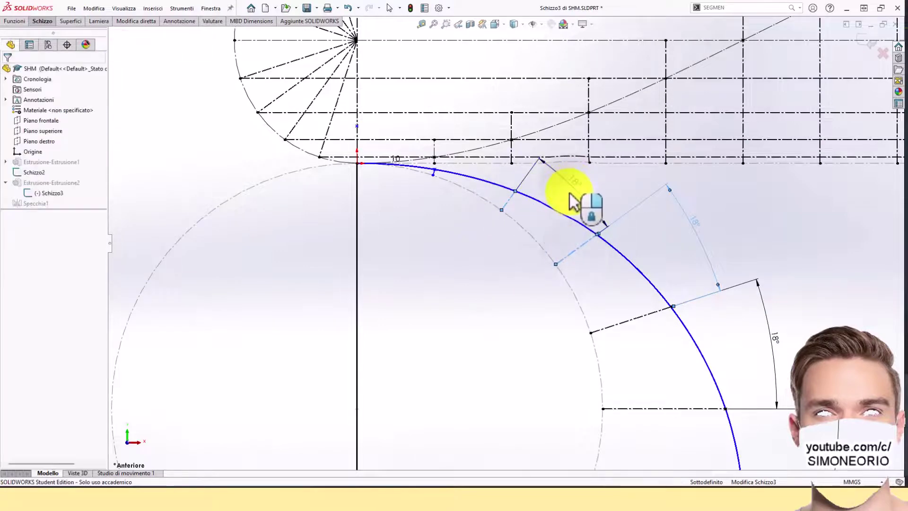
pyautogui.click(482, 172)
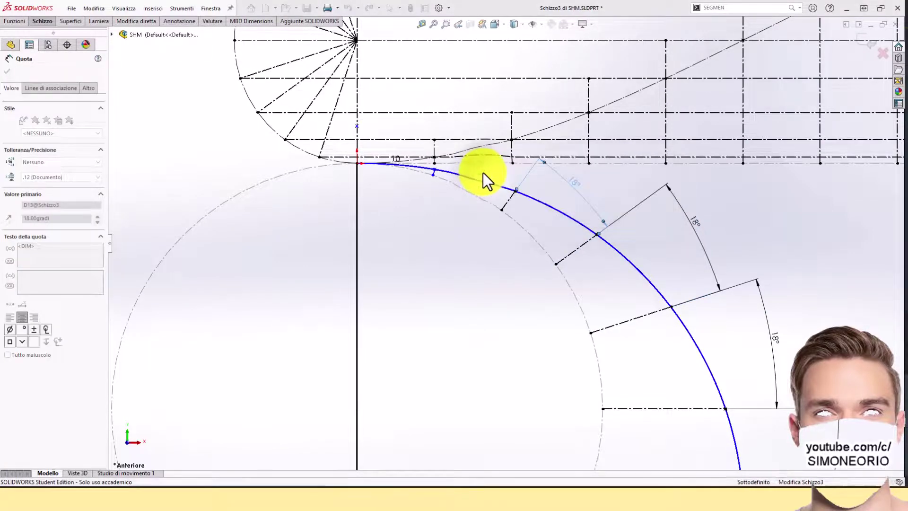
pyautogui.scroll(-4, 436, 193)
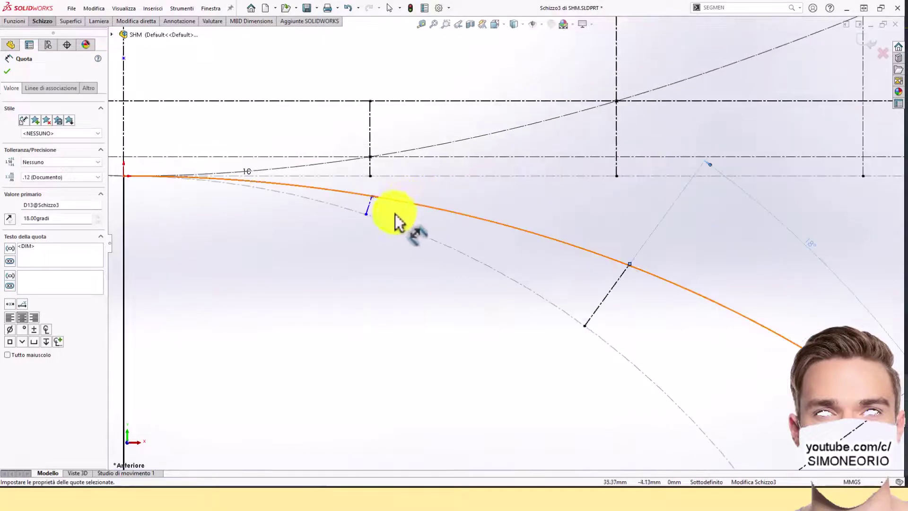
pyautogui.click(366, 211)
pyautogui.click(601, 306)
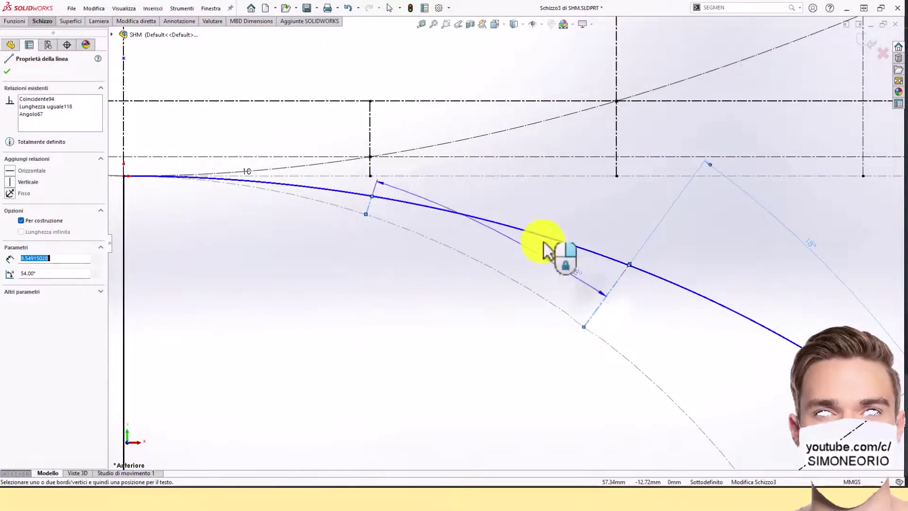
pyautogui.click(542, 208)
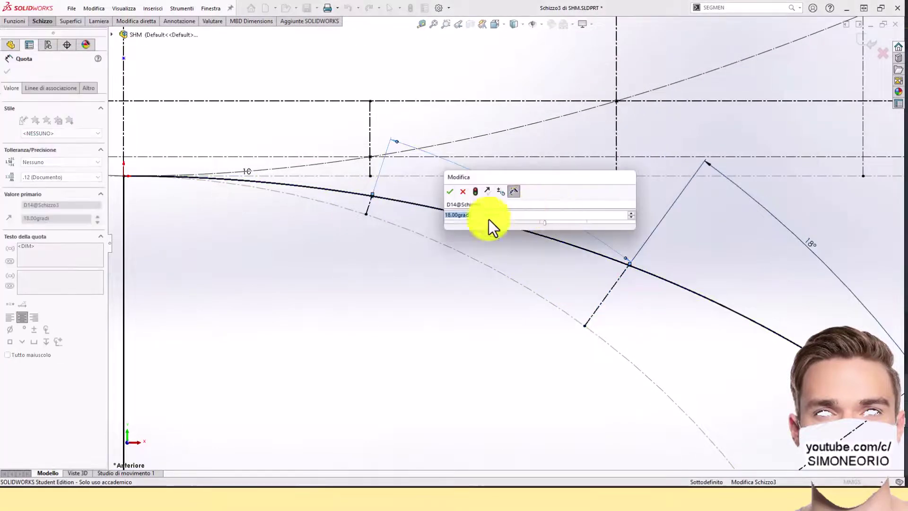
pyautogui.click(453, 191)
# Step: Exit the Schizzo3 sketch to rebuild the mirrored cam
pyautogui.scroll(5, 455, 249)
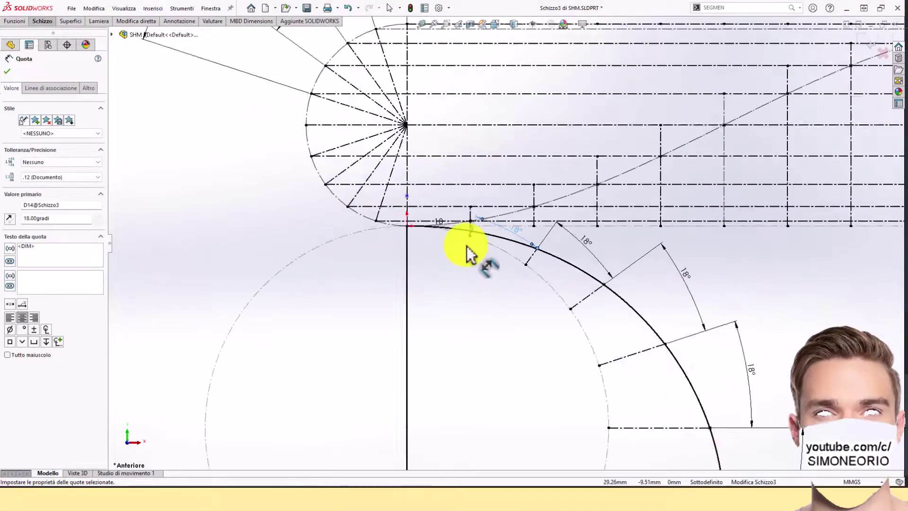
pyautogui.scroll(4, 475, 259)
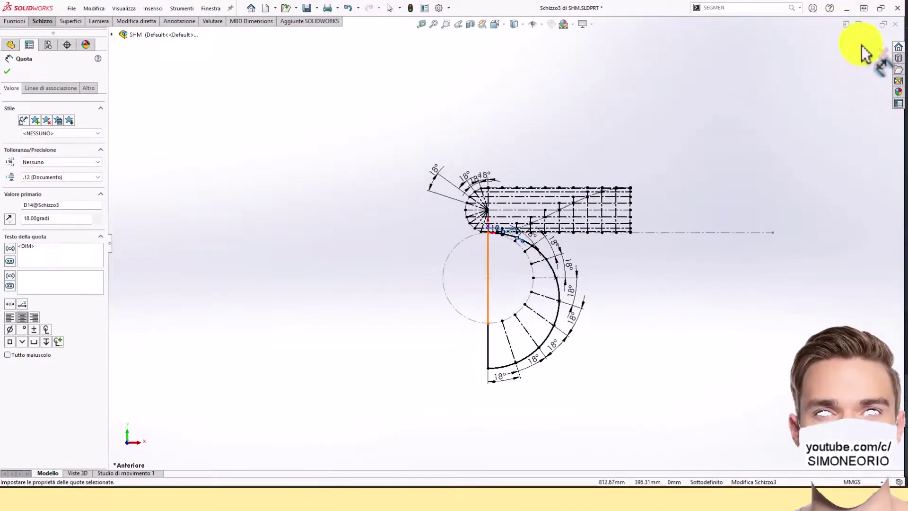
pyautogui.click(872, 46)
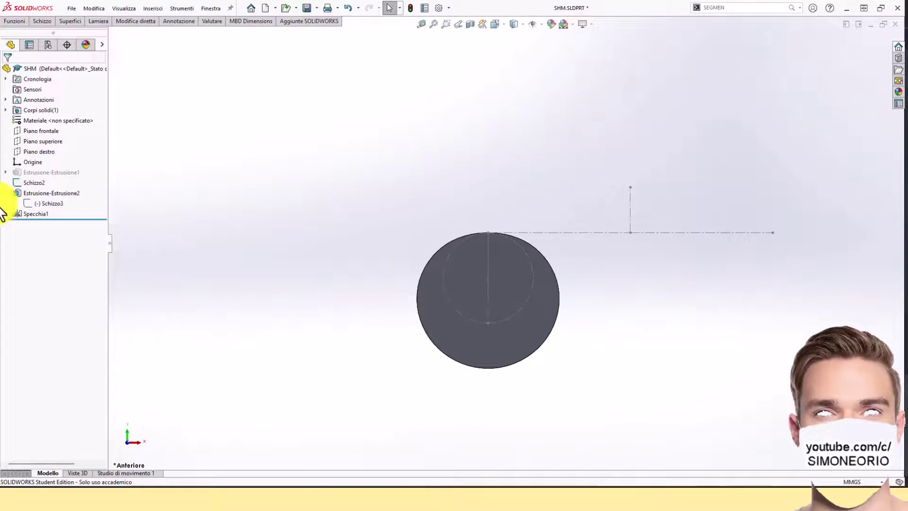
# Step: Set the vertical lift dimension of Schizzo2 to 130 mm and rebuild the cam
pyautogui.click(56, 204)
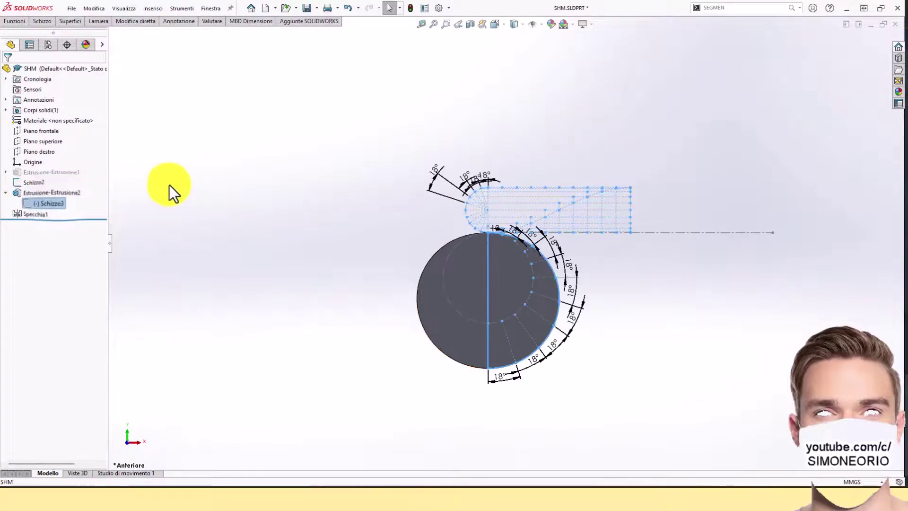
pyautogui.click(34, 182)
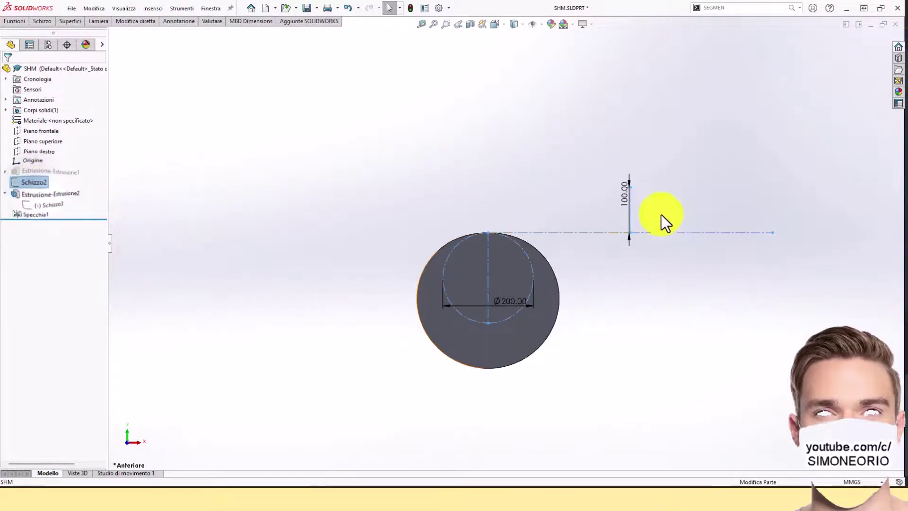
pyautogui.doubleClick(626, 200)
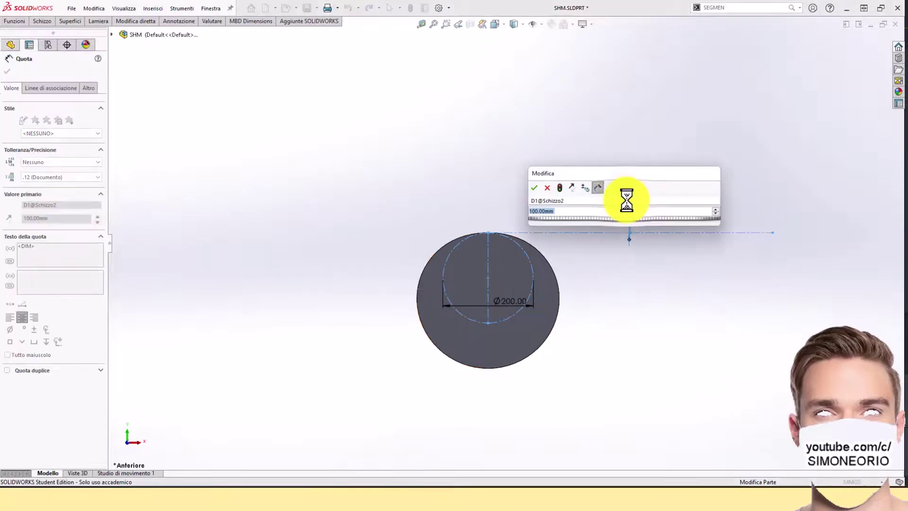
pyautogui.write('13')
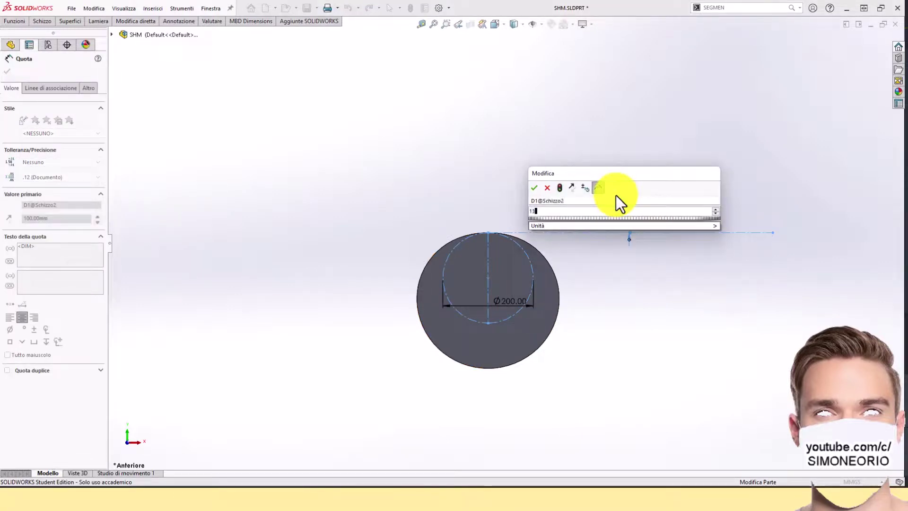
pyautogui.write('0')
pyautogui.click(560, 187)
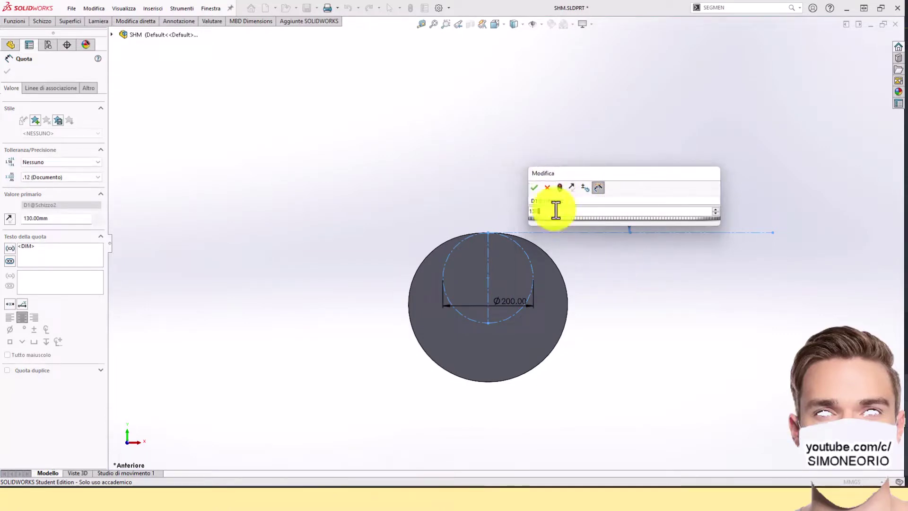
pyautogui.click(539, 189)
# Step: Set the Schizzo2 base circle's diameter to 300 mm and rebuild the cam
pyautogui.click(504, 293)
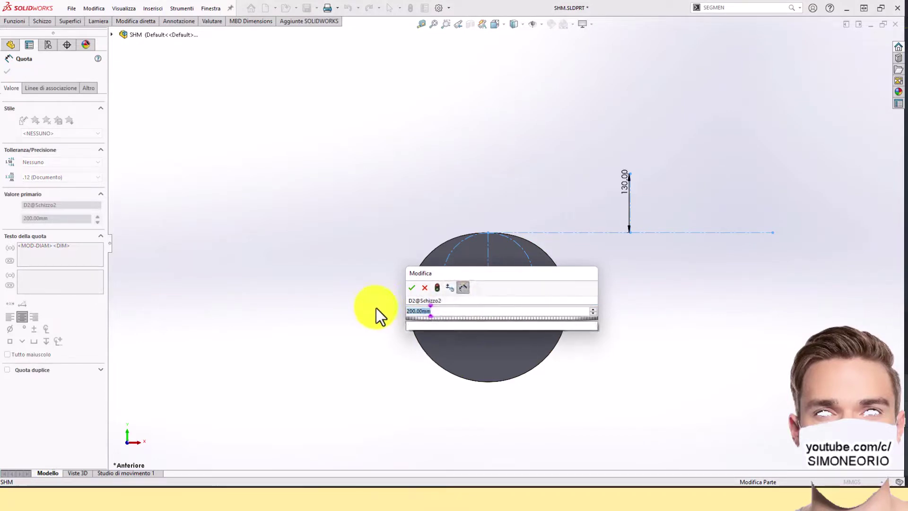
pyautogui.write('220')
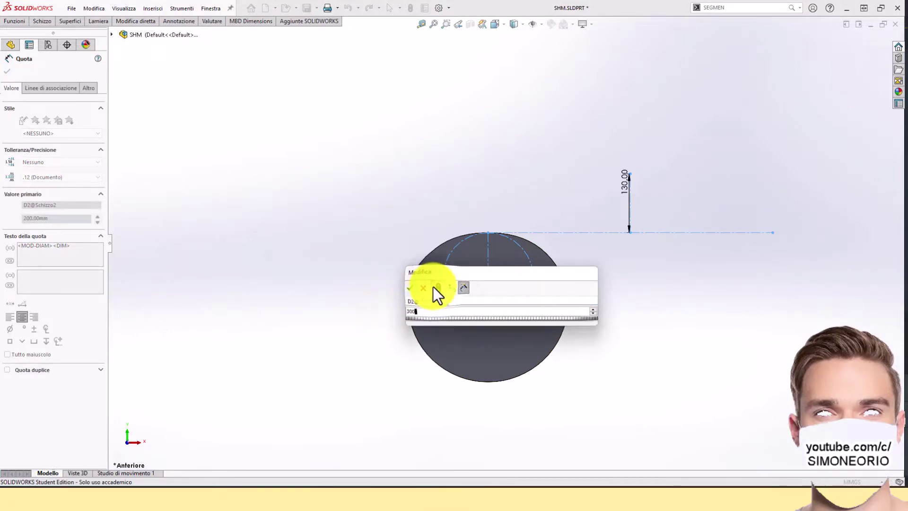
pyautogui.click(433, 286)
pyautogui.click(414, 286)
pyautogui.click(450, 191)
pyautogui.scroll(3, 505, 255)
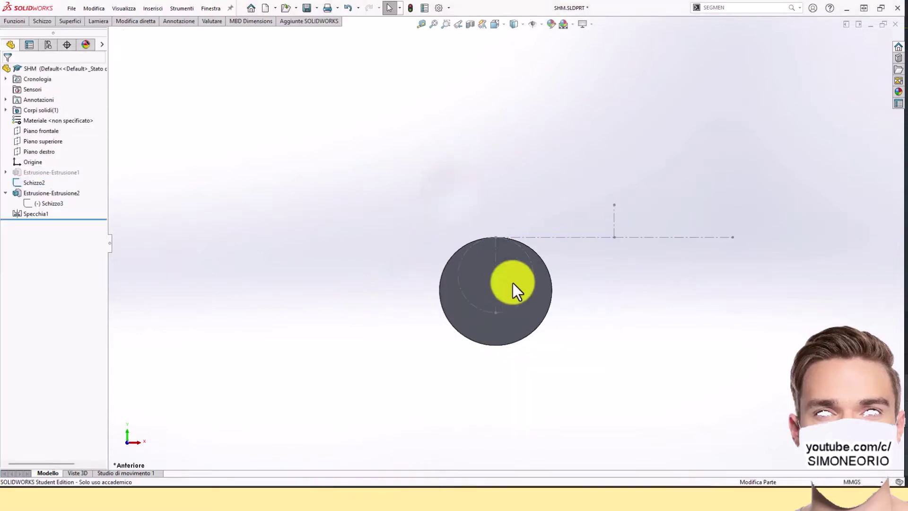